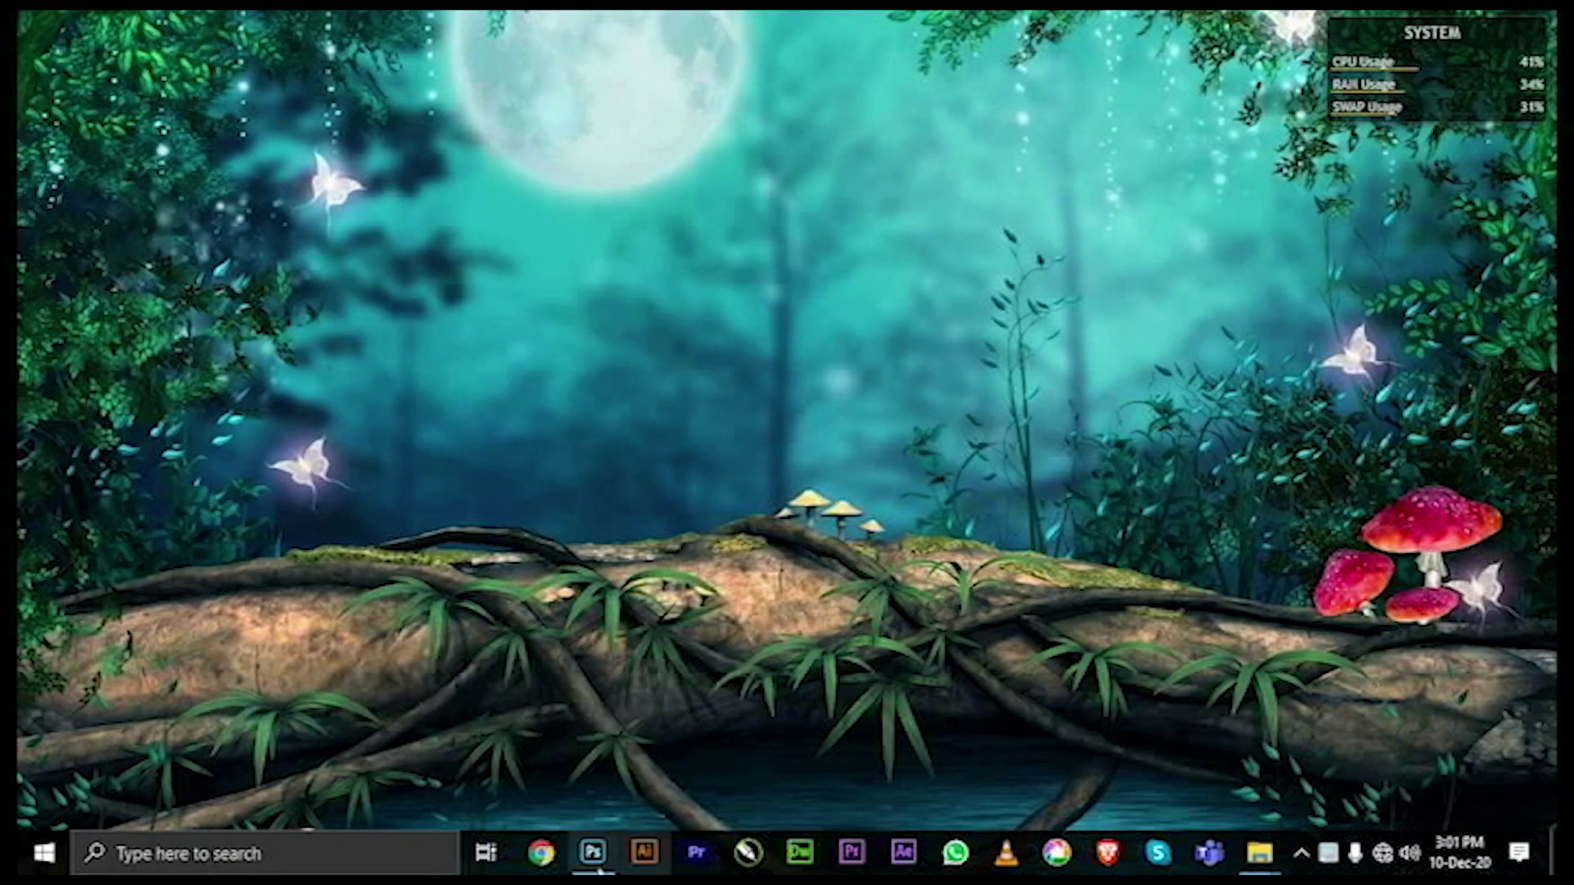
Restore the Photoshop window showing Teacup - Copy.jpg at 100%
click(593, 853)
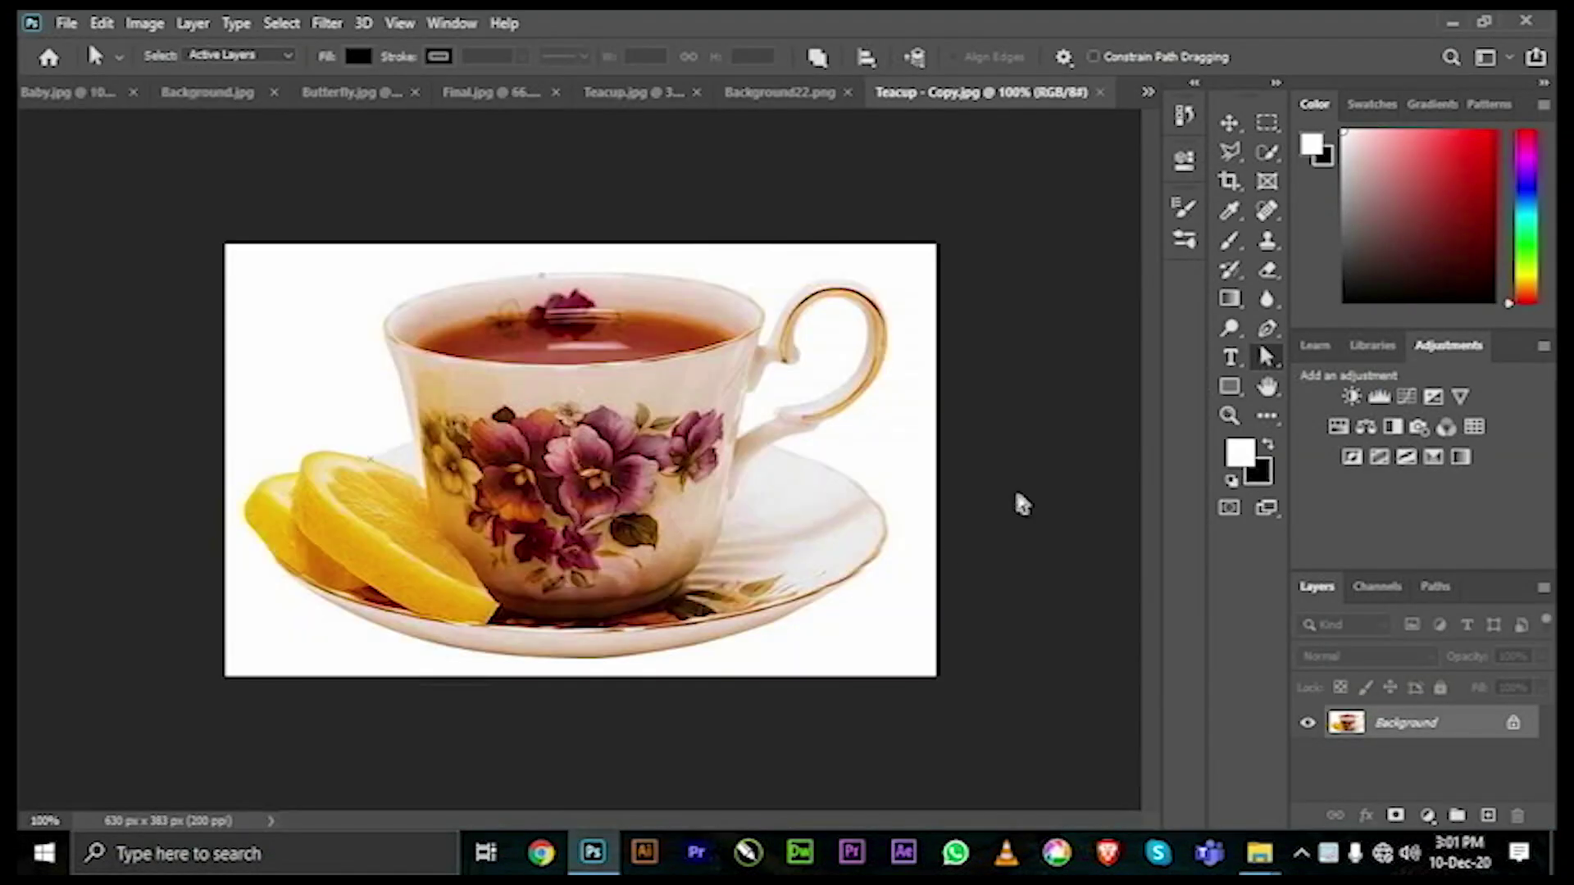
click(1302, 854)
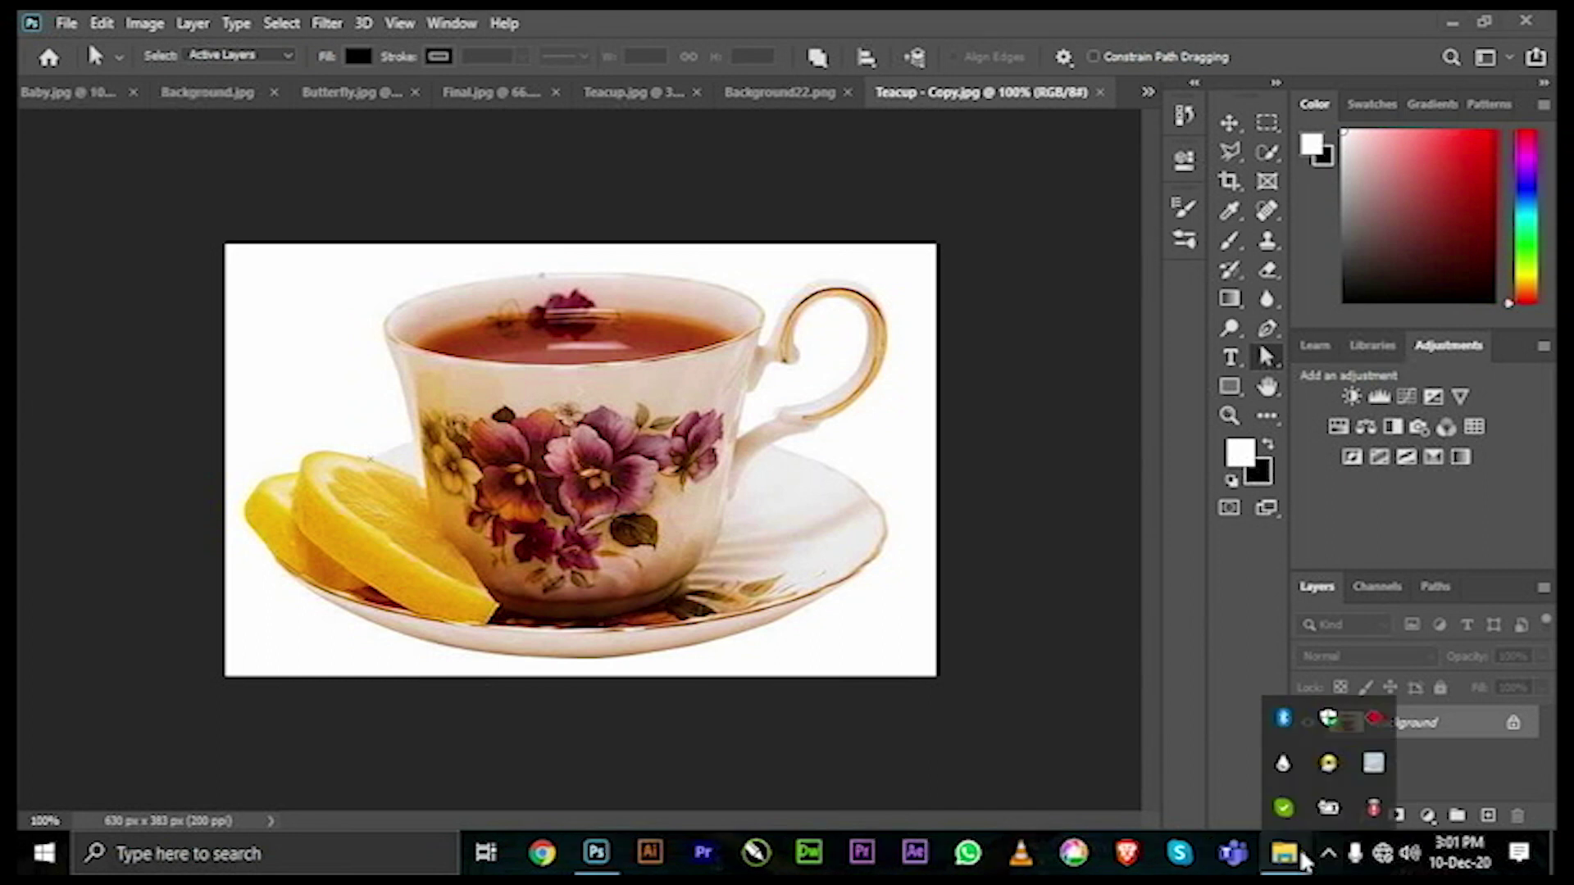
click(1109, 756)
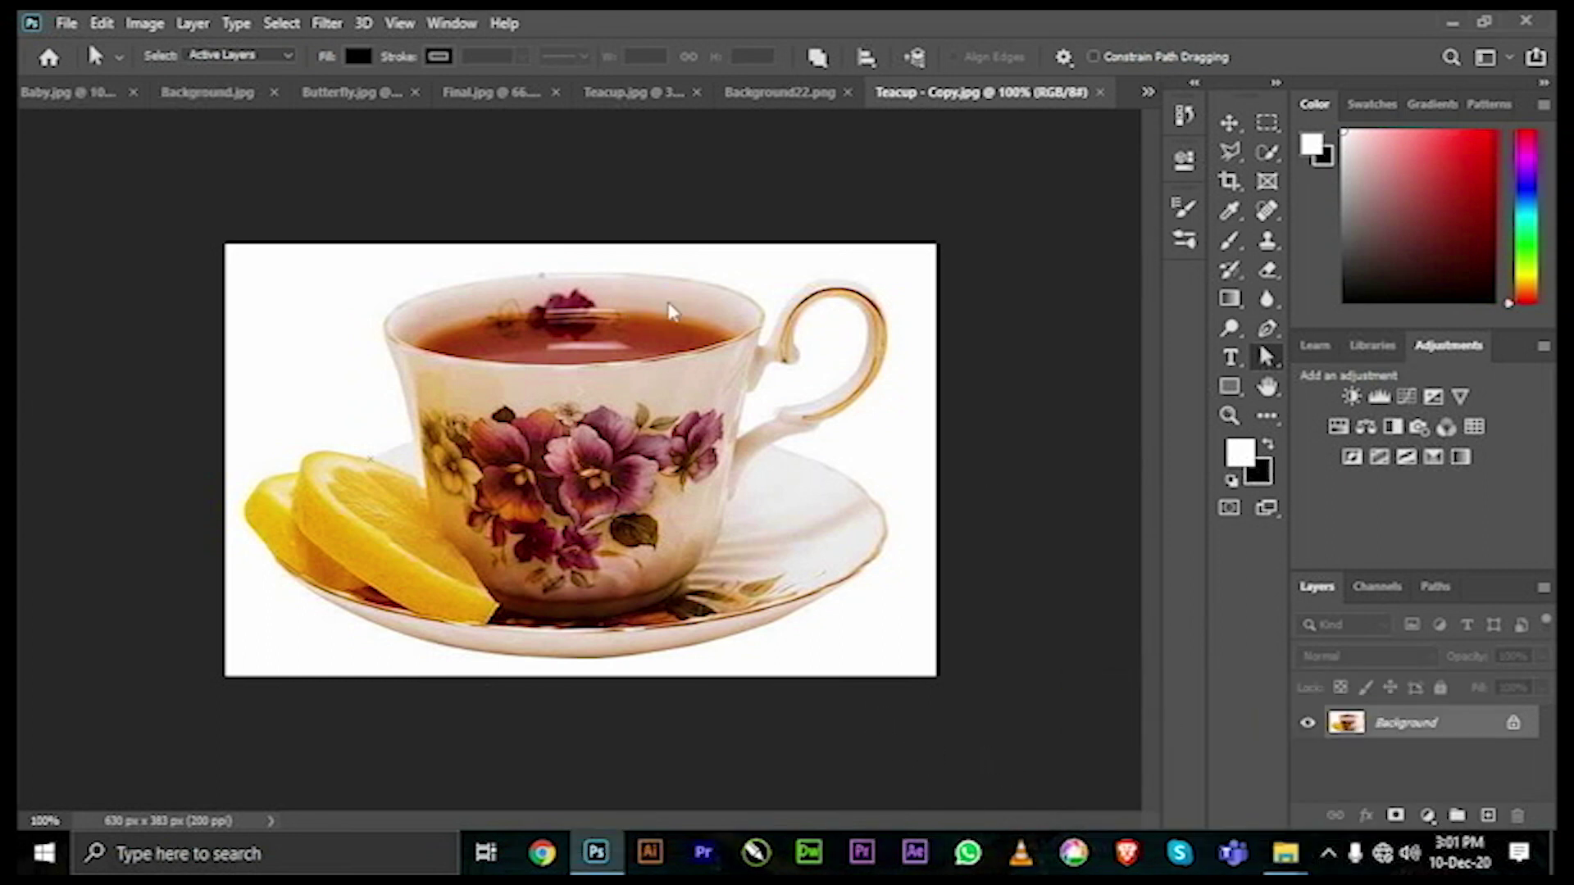
key(ctrl+o)
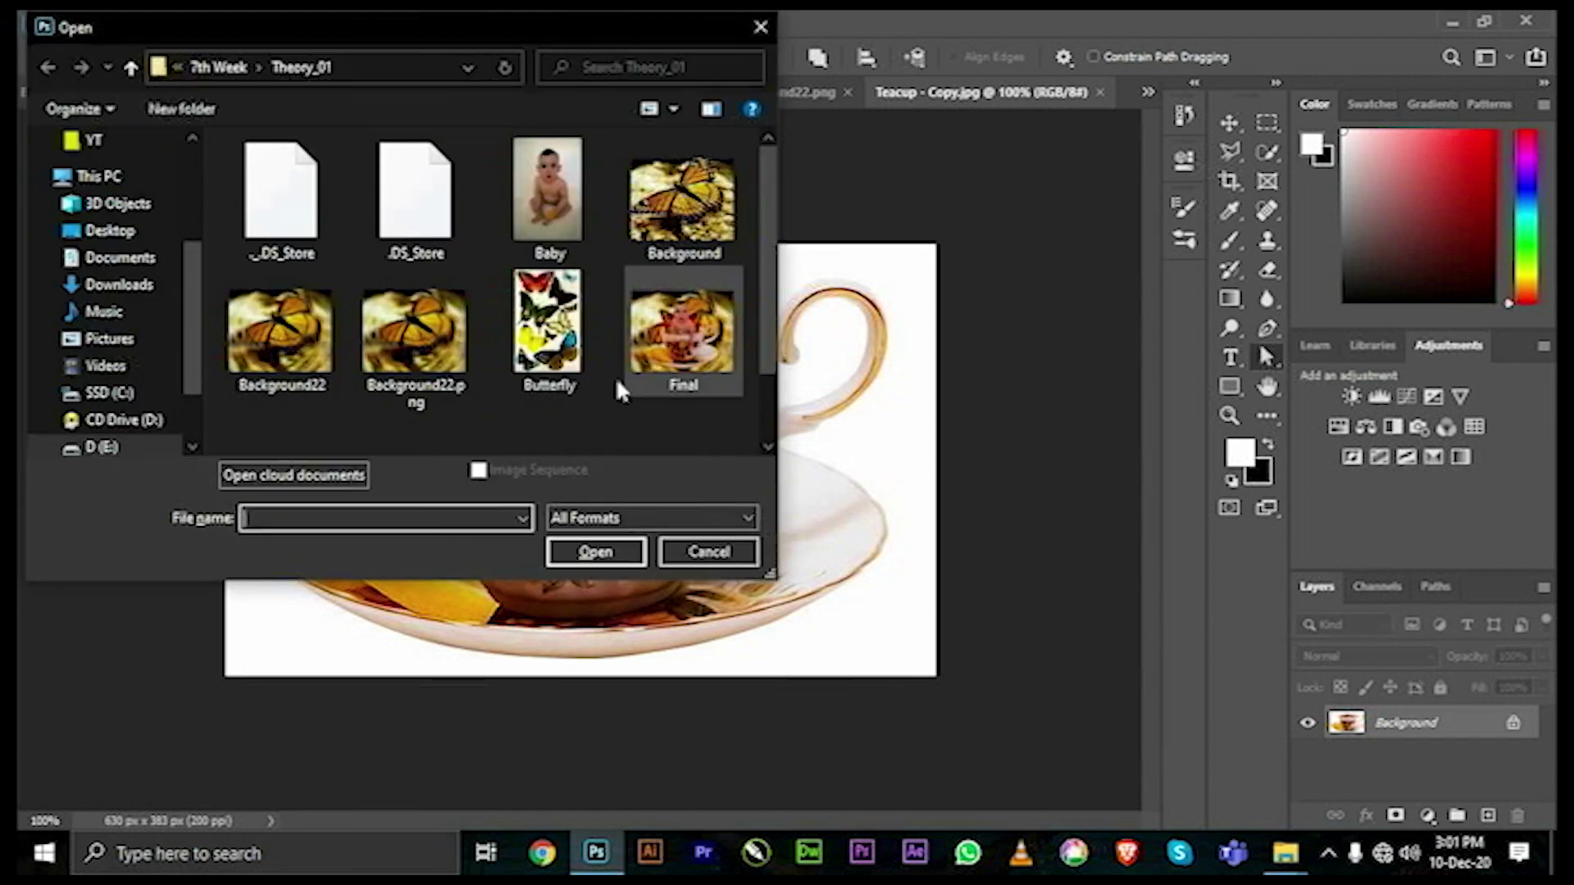
double_click(706, 351)
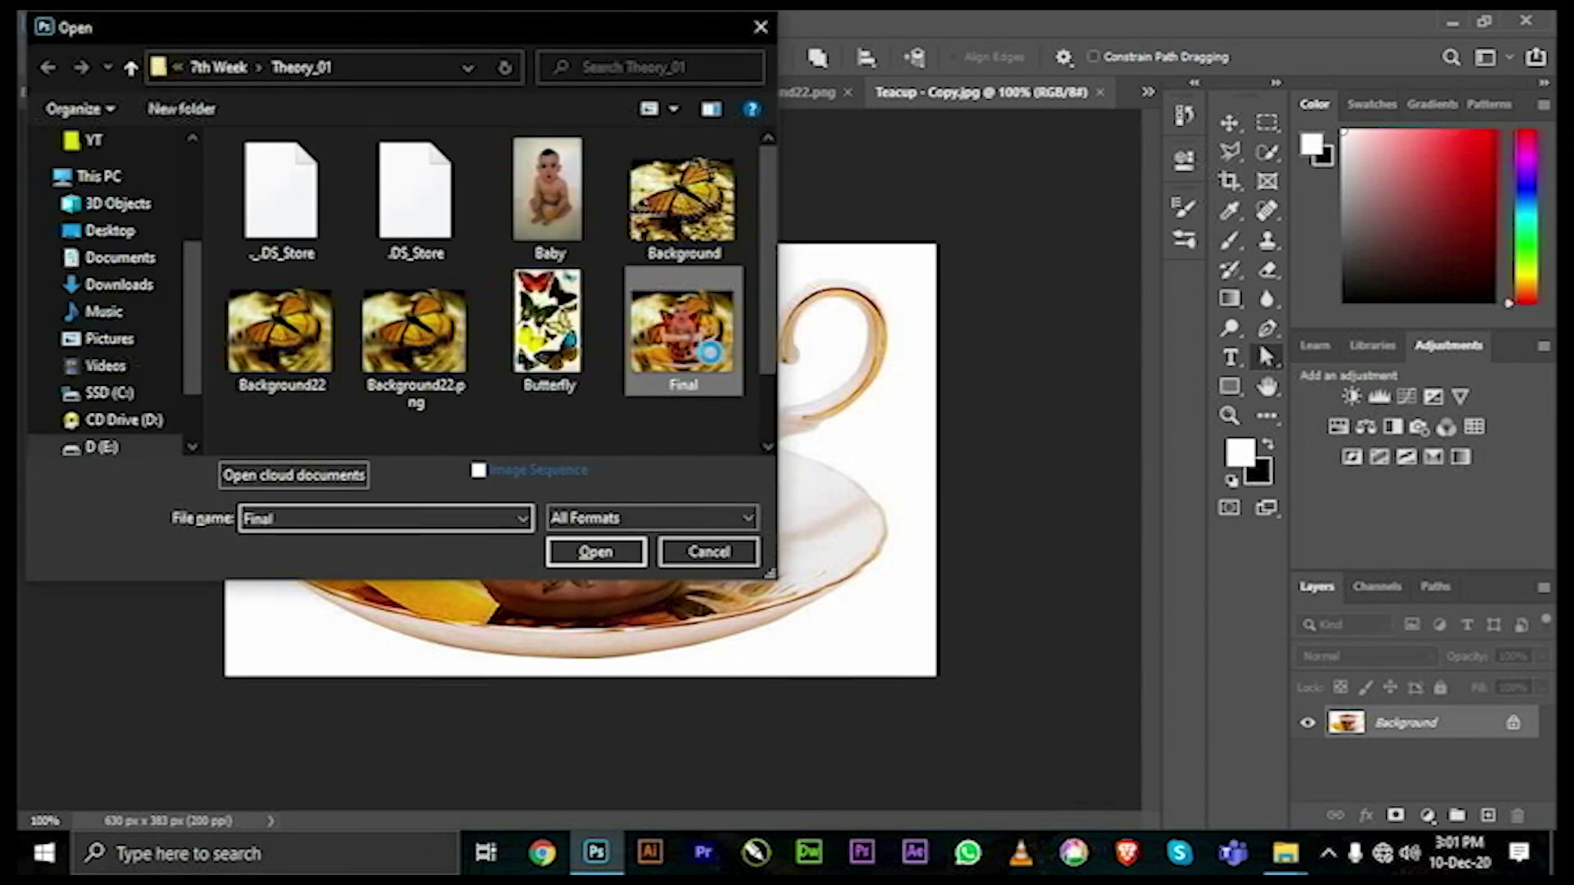
right_click(713, 361)
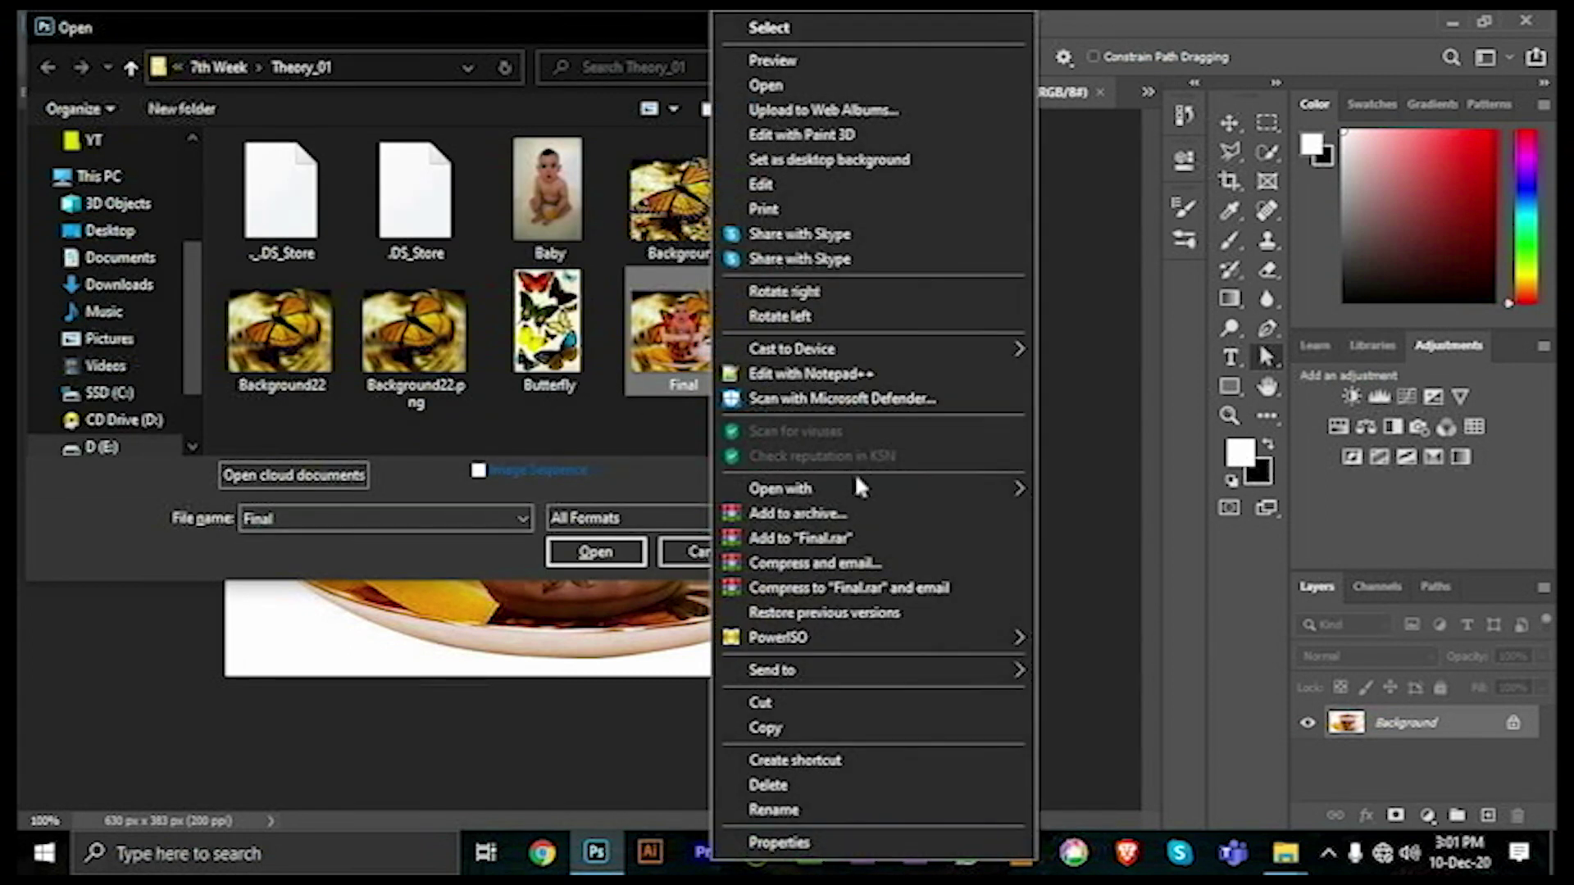
mouse_move(780, 489)
click(1099, 640)
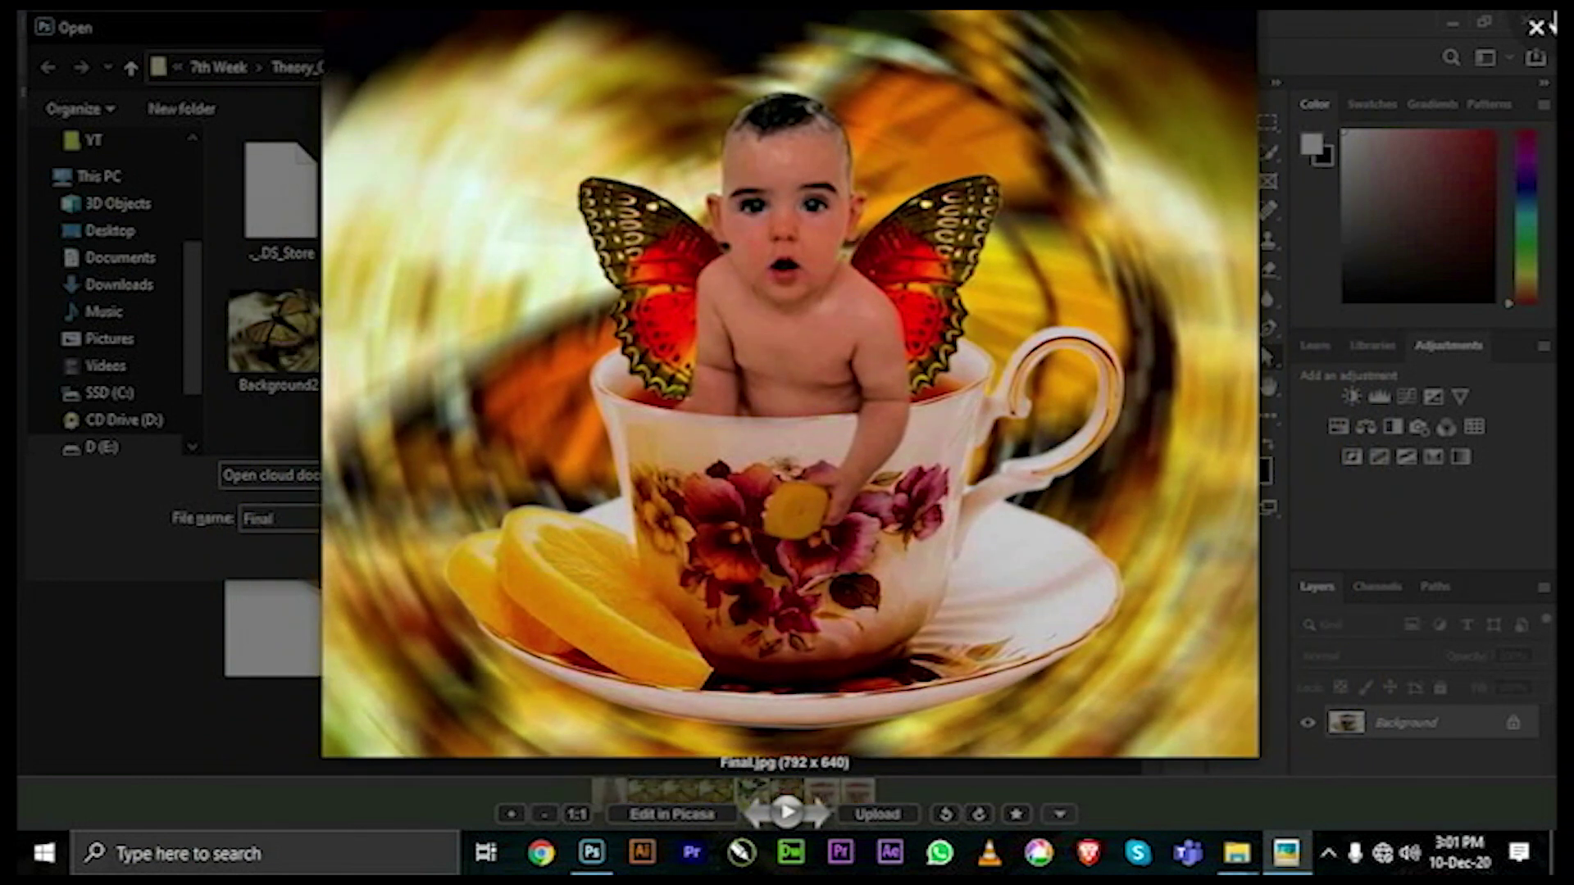
click(1537, 27)
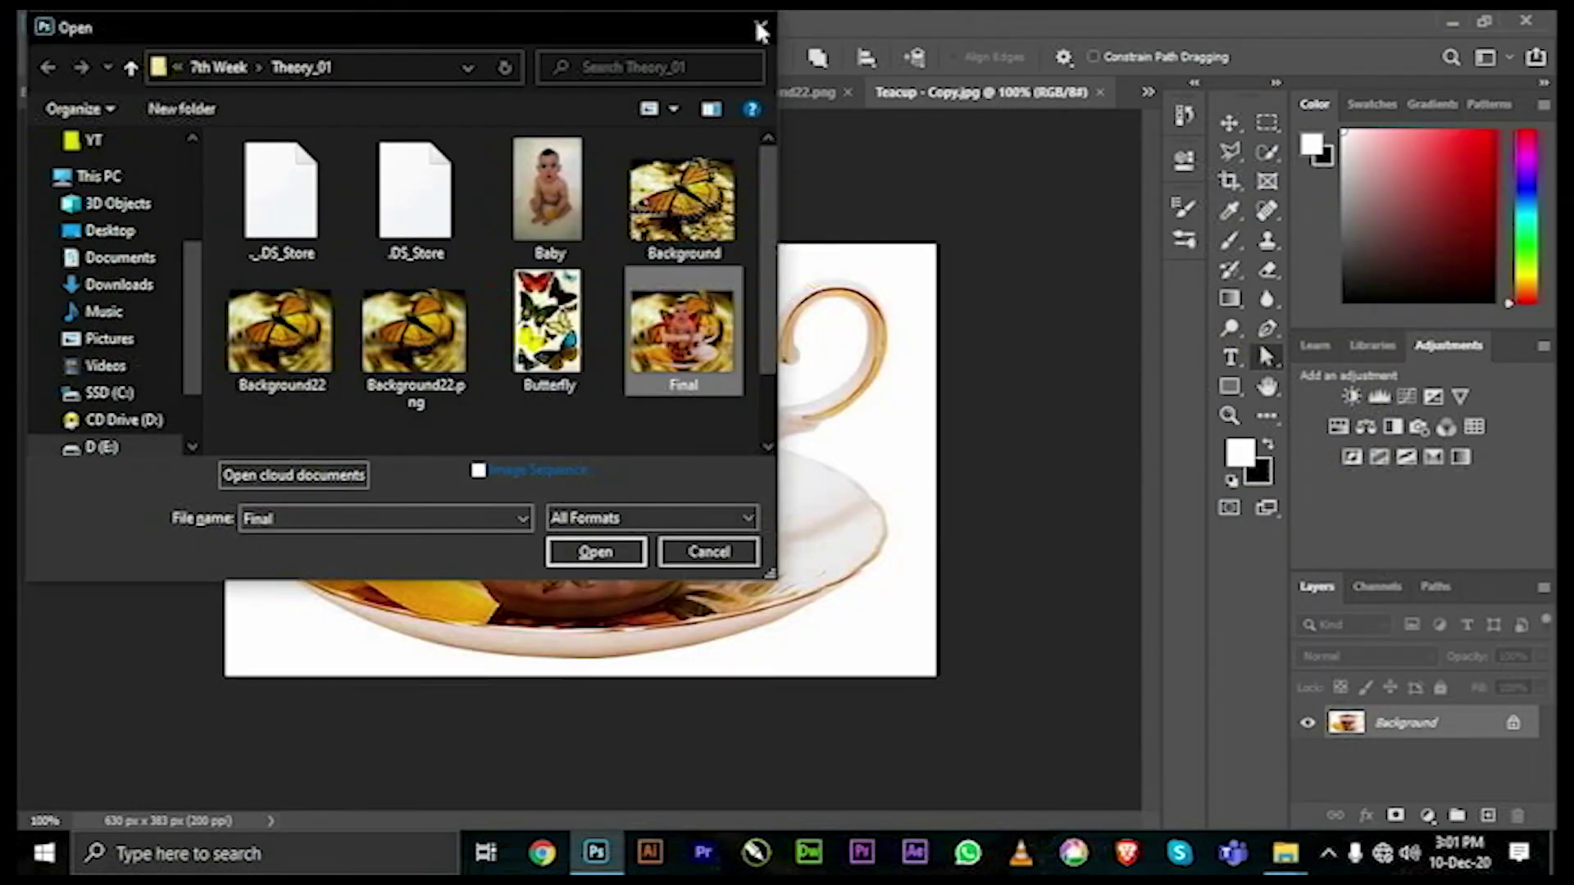
click(755, 25)
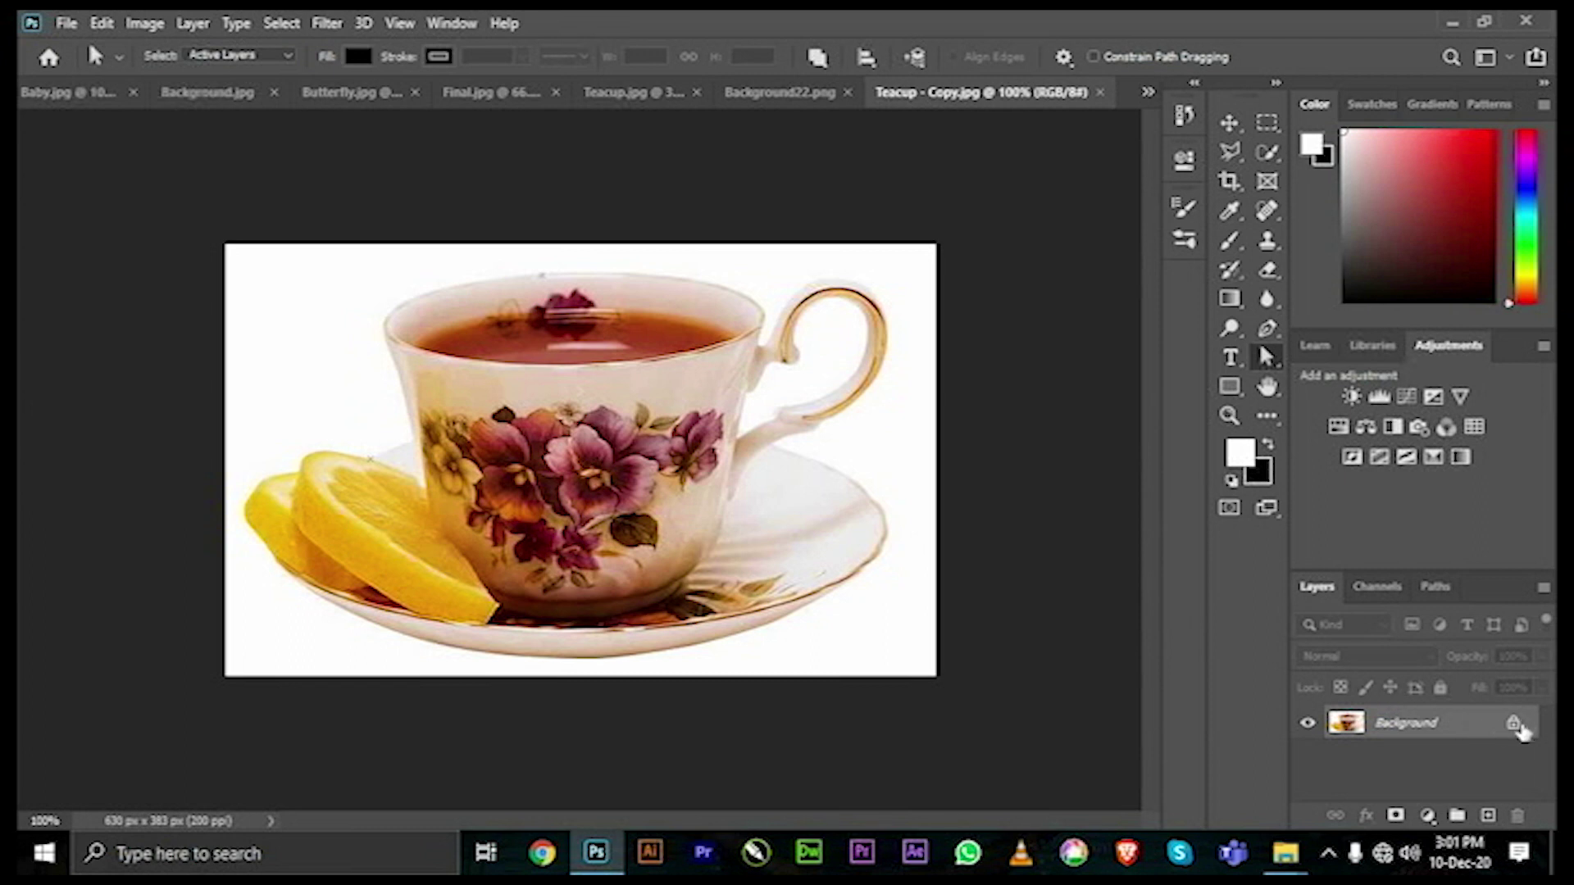
Unlock the teacup's Background layer so it becomes Layer 0, ready for pen tracing
click(1514, 724)
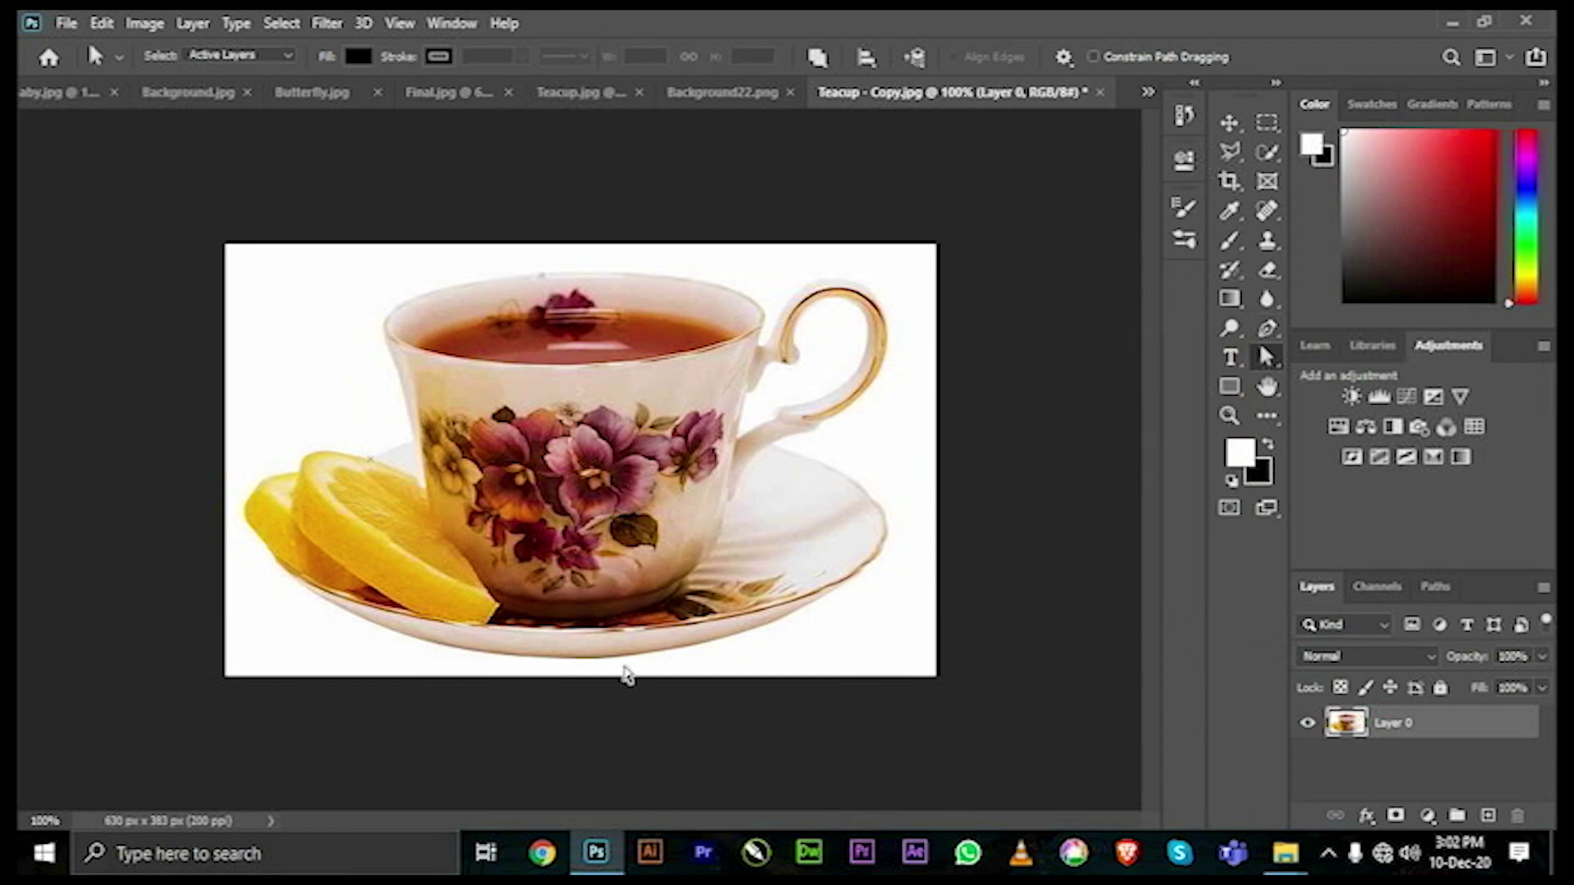
key(p)
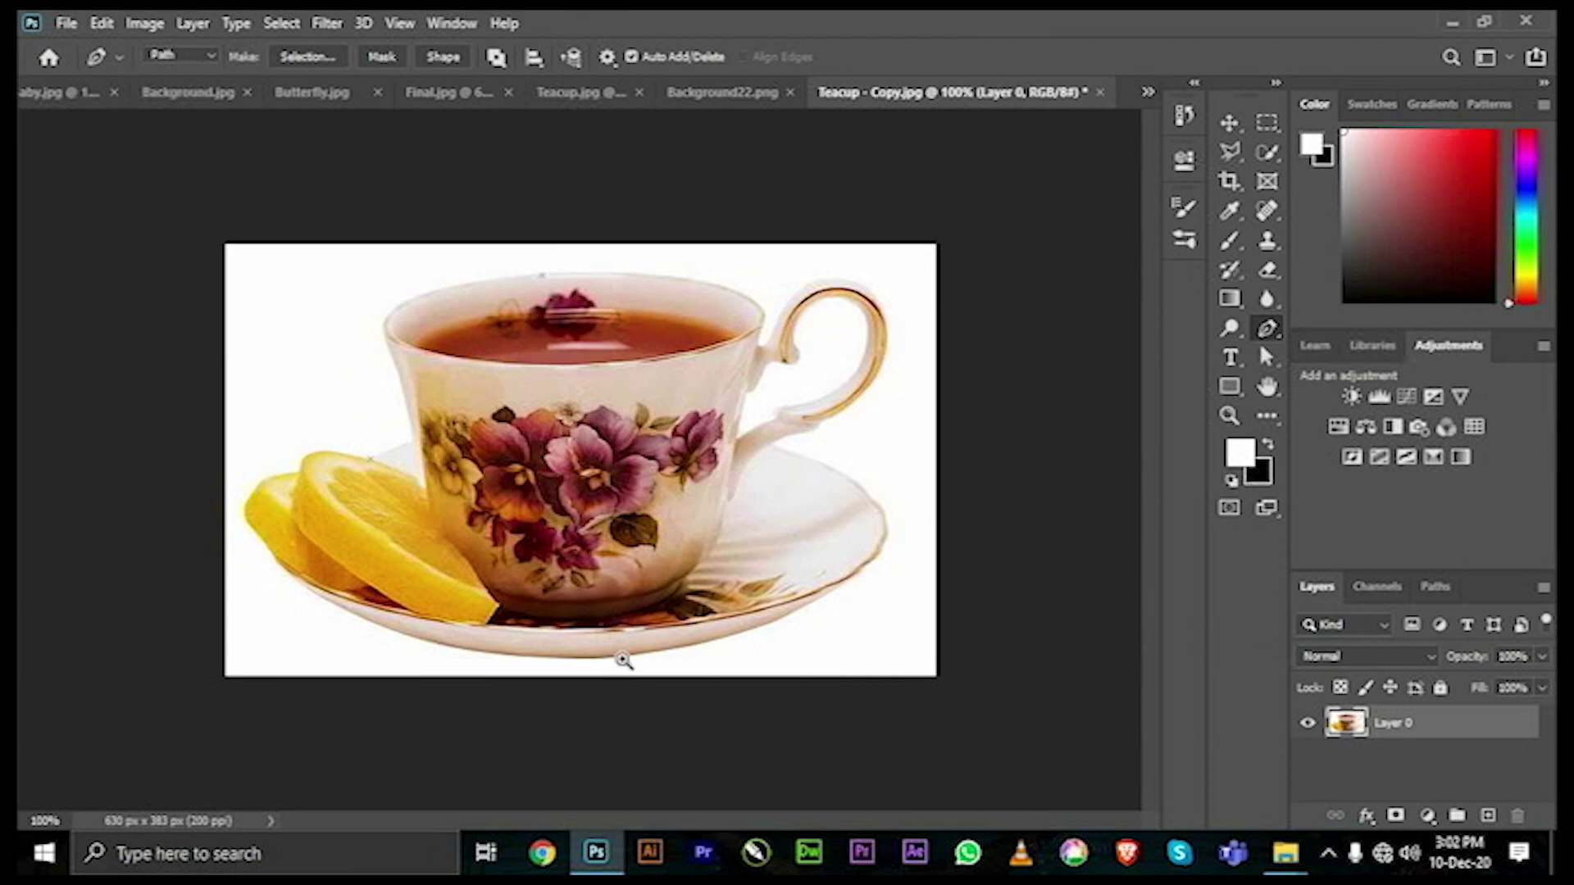
Zoom to 200% and place the first curved pen points along the saucer's rim
key(ctrl+plus)
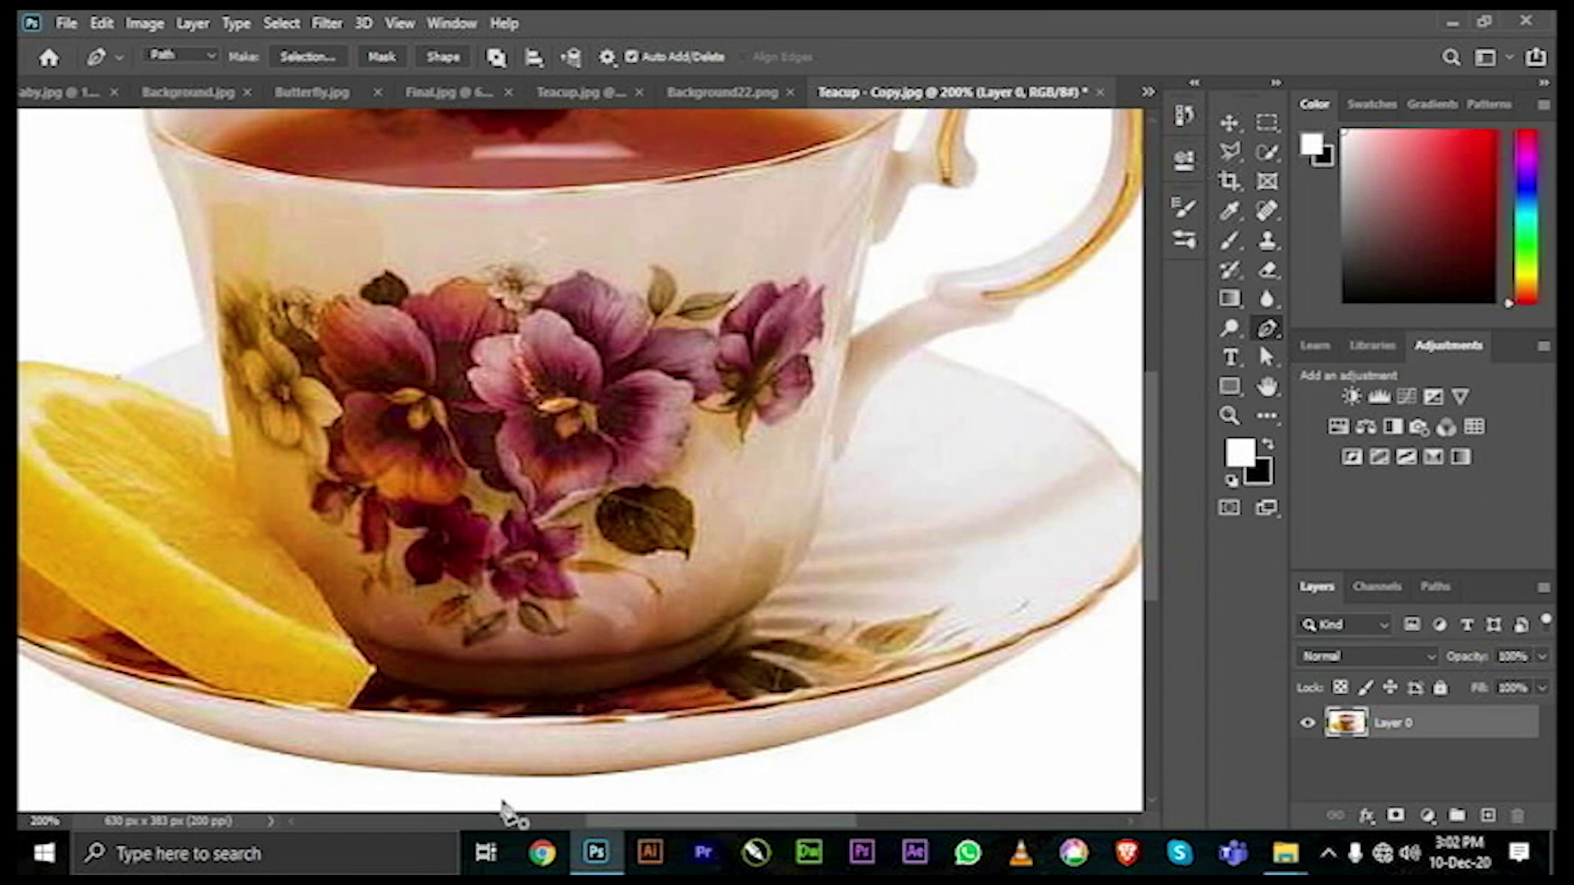
click(562, 779)
drag(987, 673, 1073, 606)
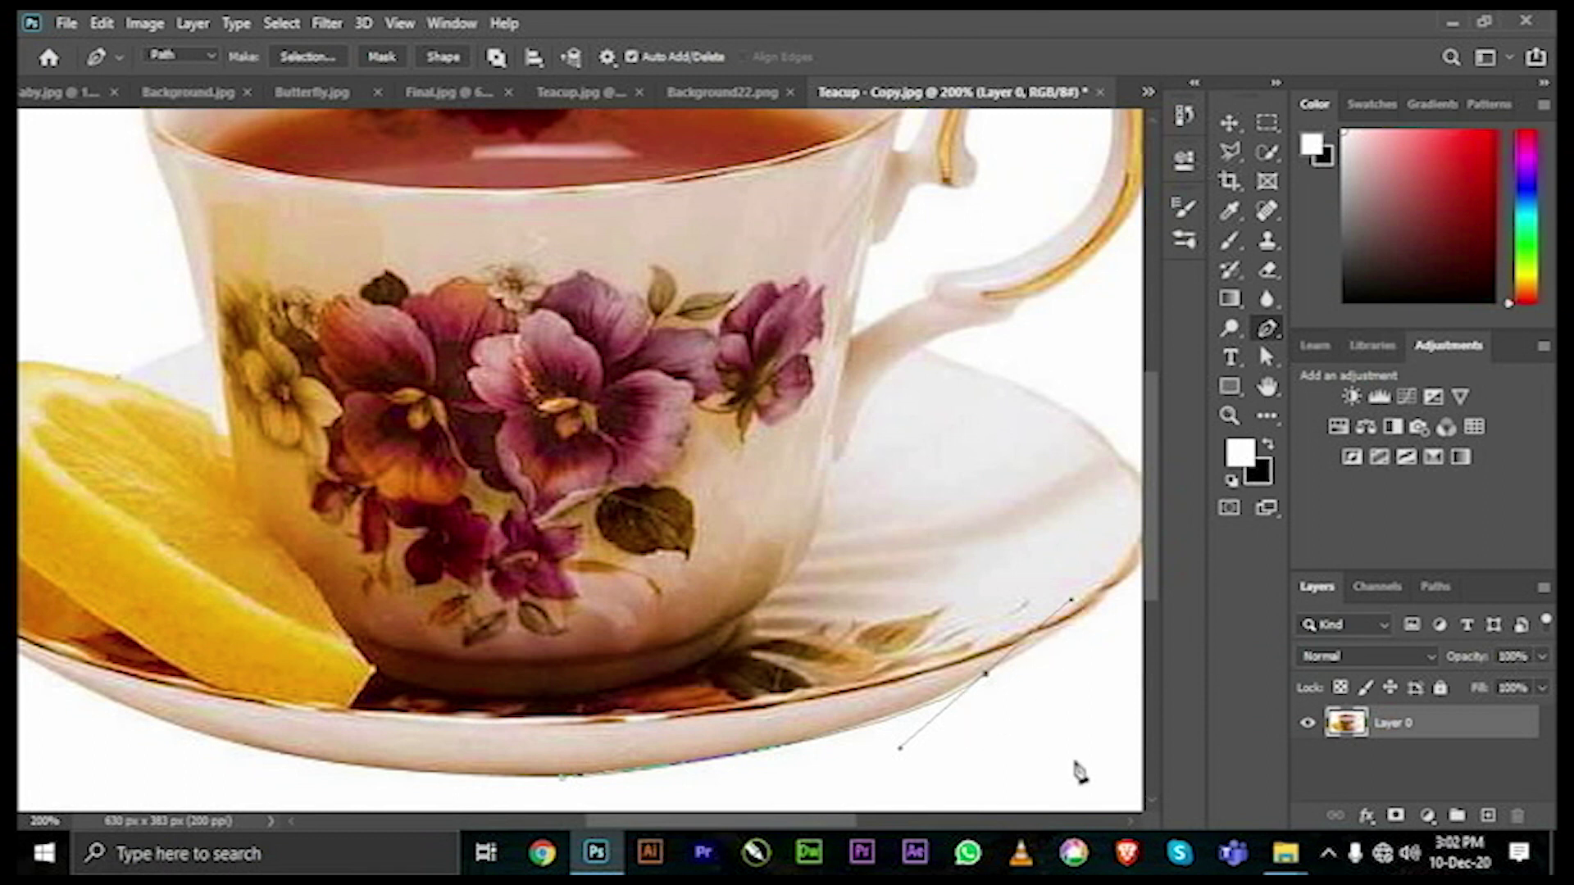
drag(852, 820, 920, 823)
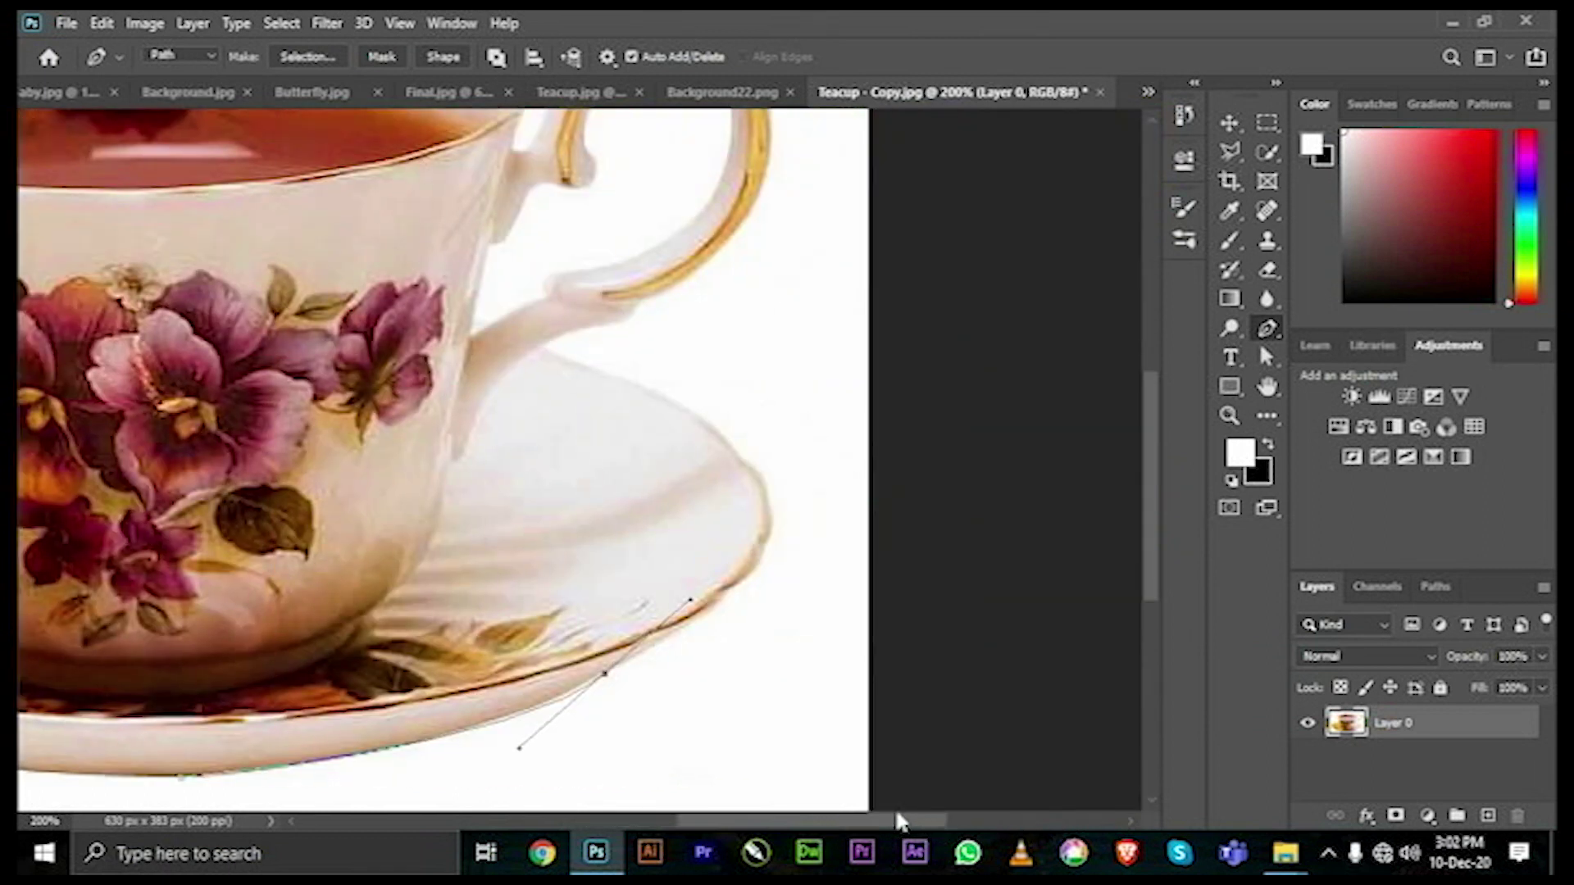
mouse_move(761, 383)
mouse_down()
mouse_move(791, 414)
mouse_move(477, 193)
mouse_move(478, 222)
mouse_up()
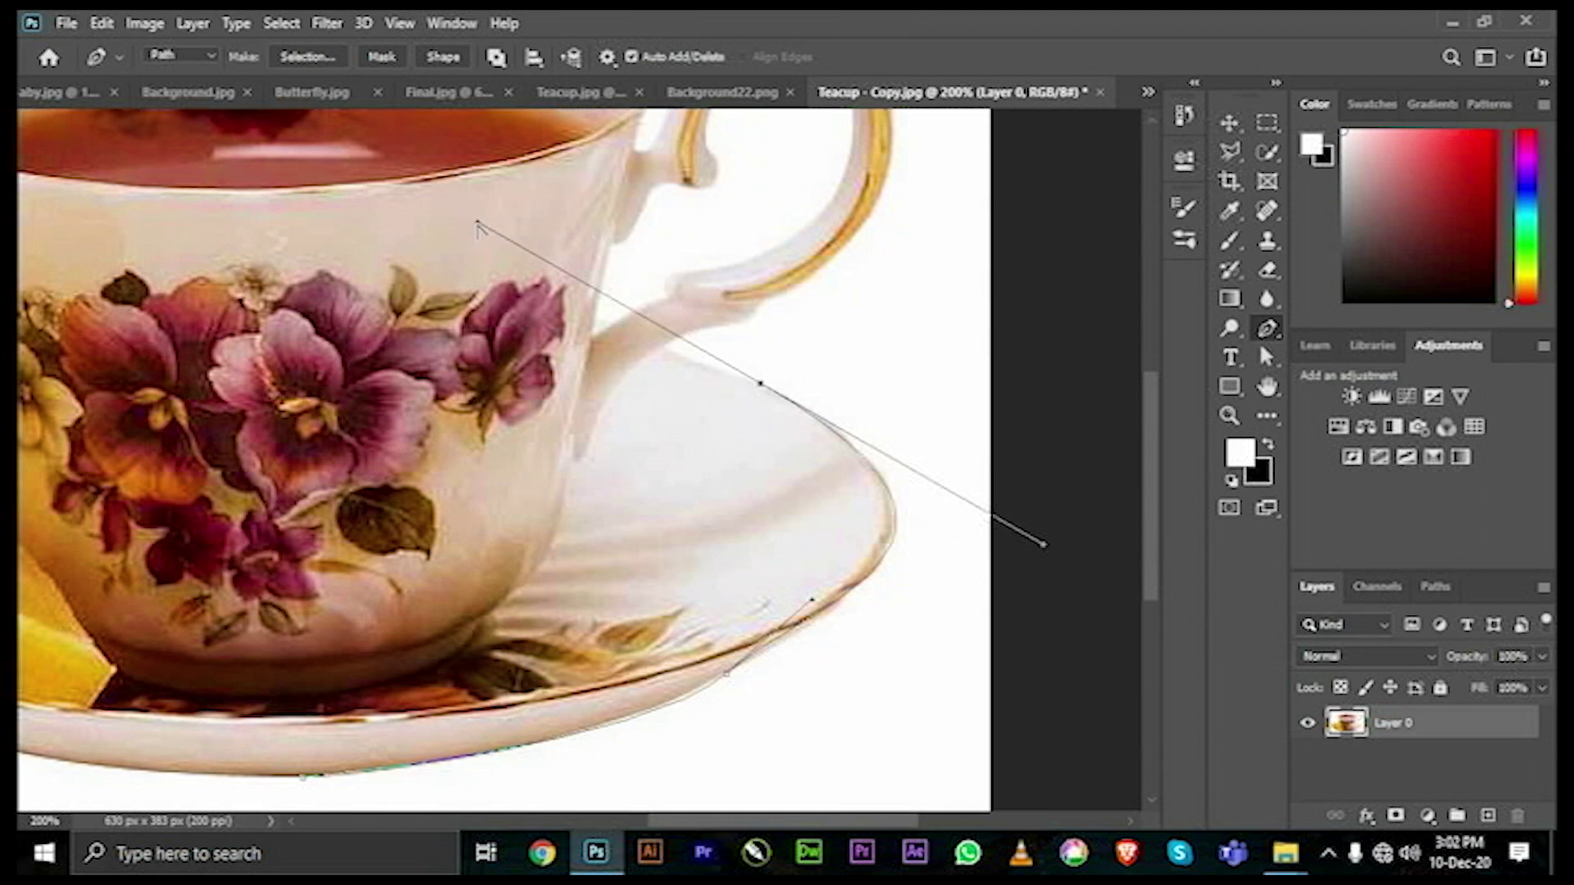
drag(488, 231, 682, 385)
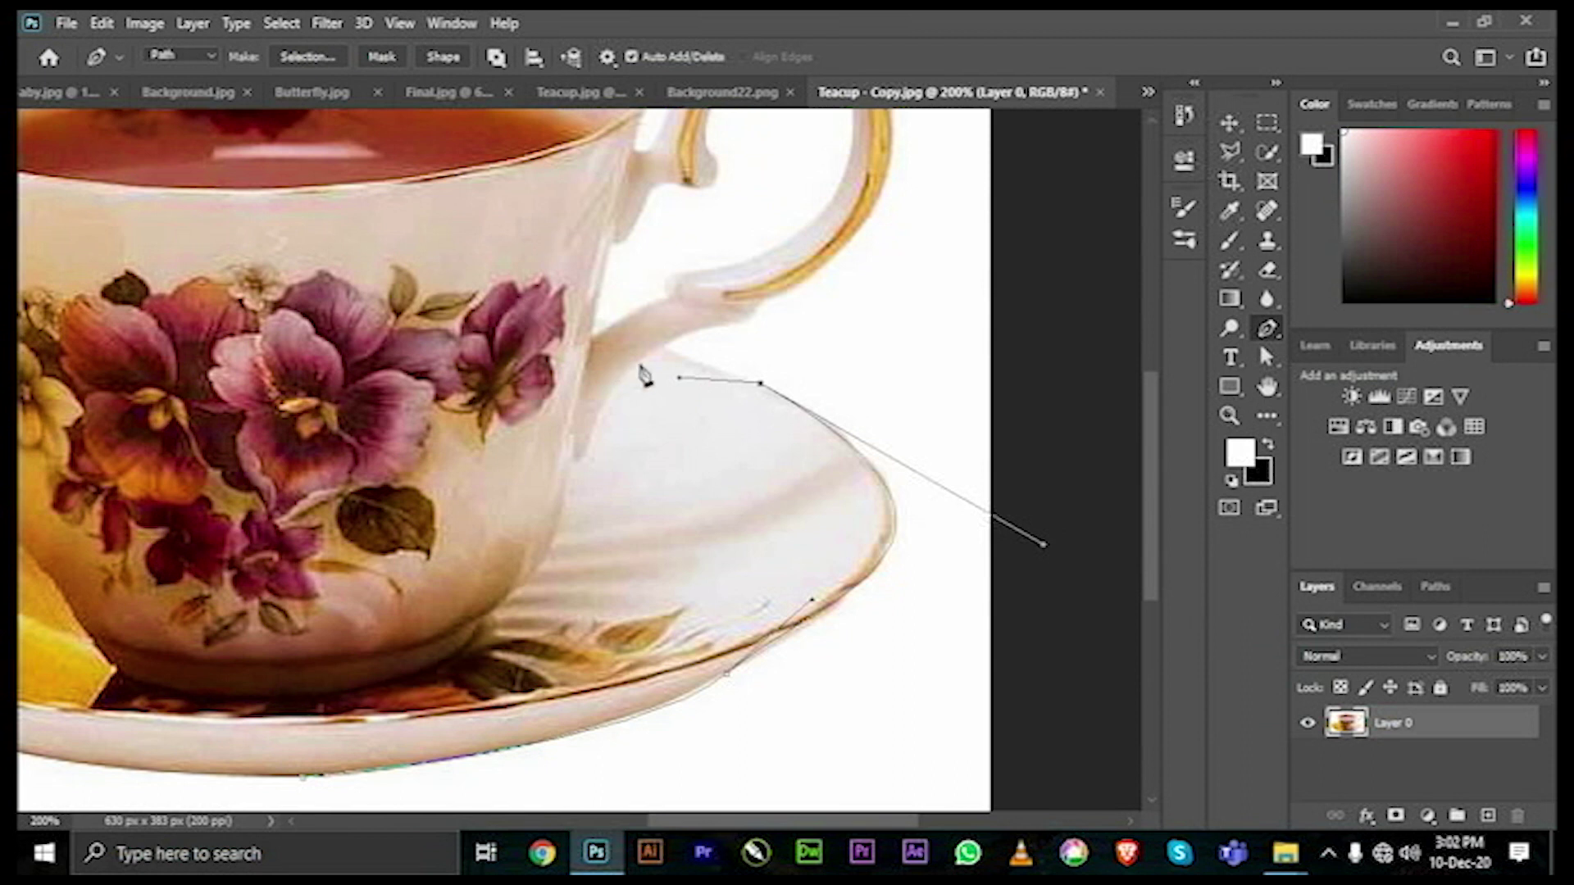
alt+click(666, 352)
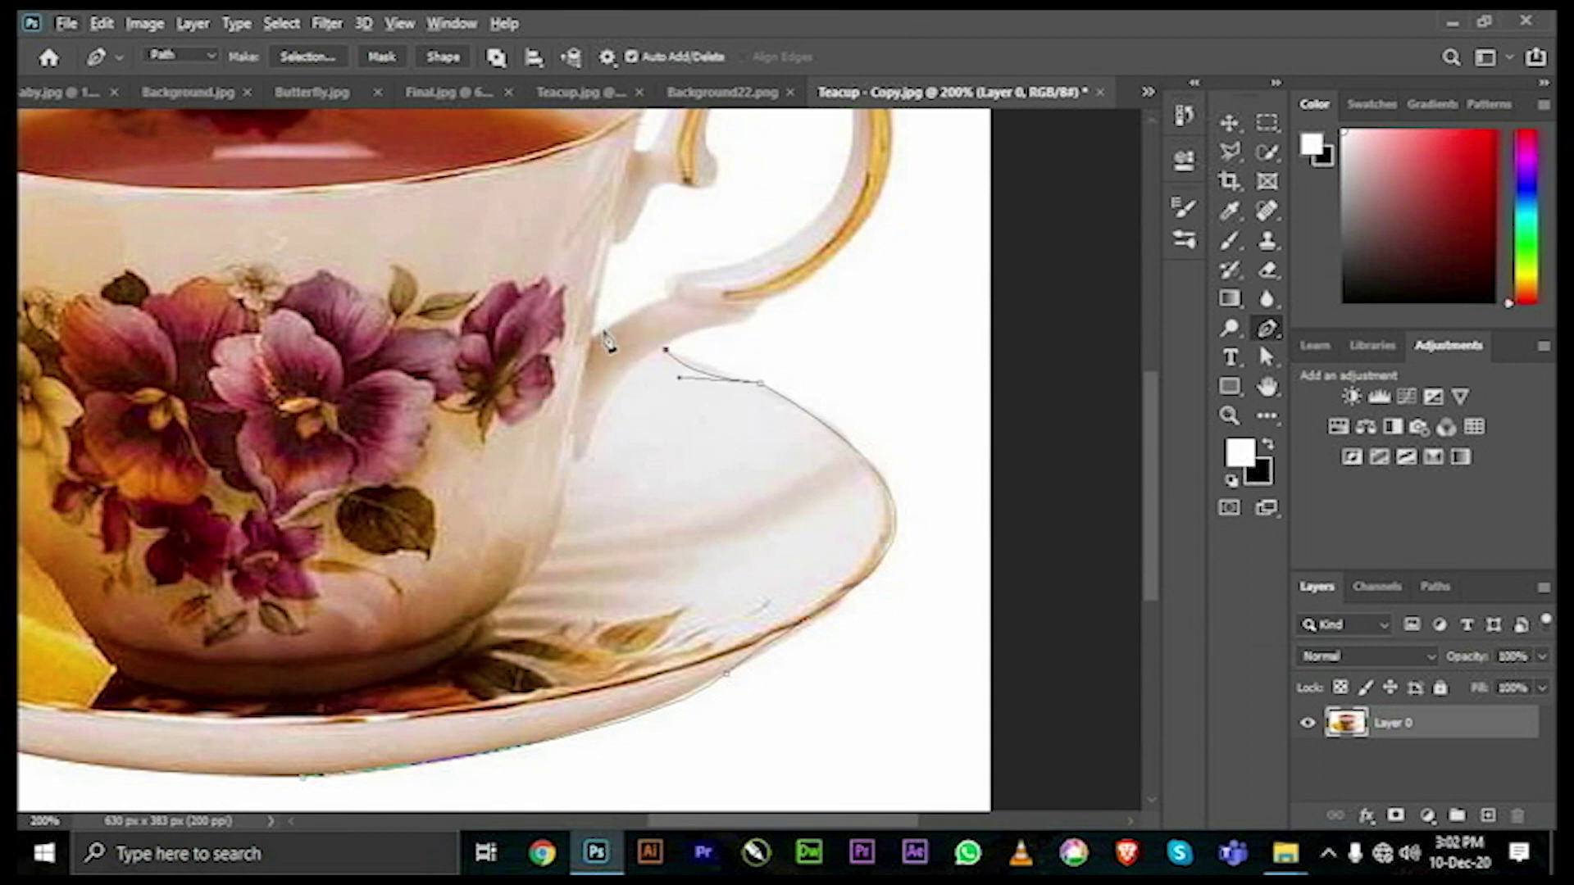
Undo misplaced points and continue the path to the base of the cup handle
key(ctrl+z)
click(761, 384)
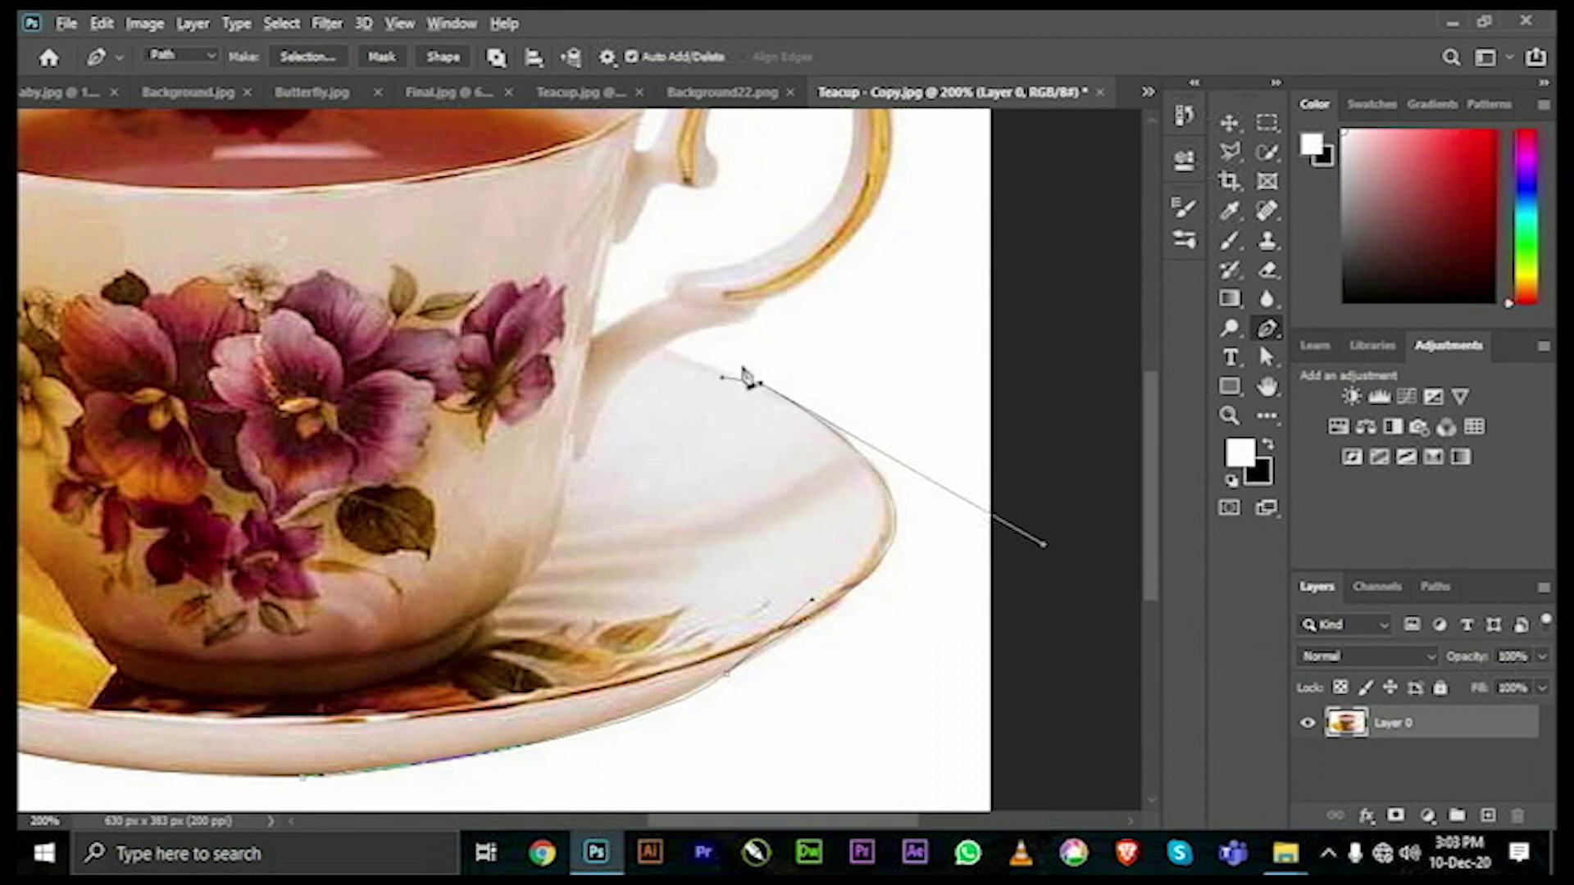
click(668, 352)
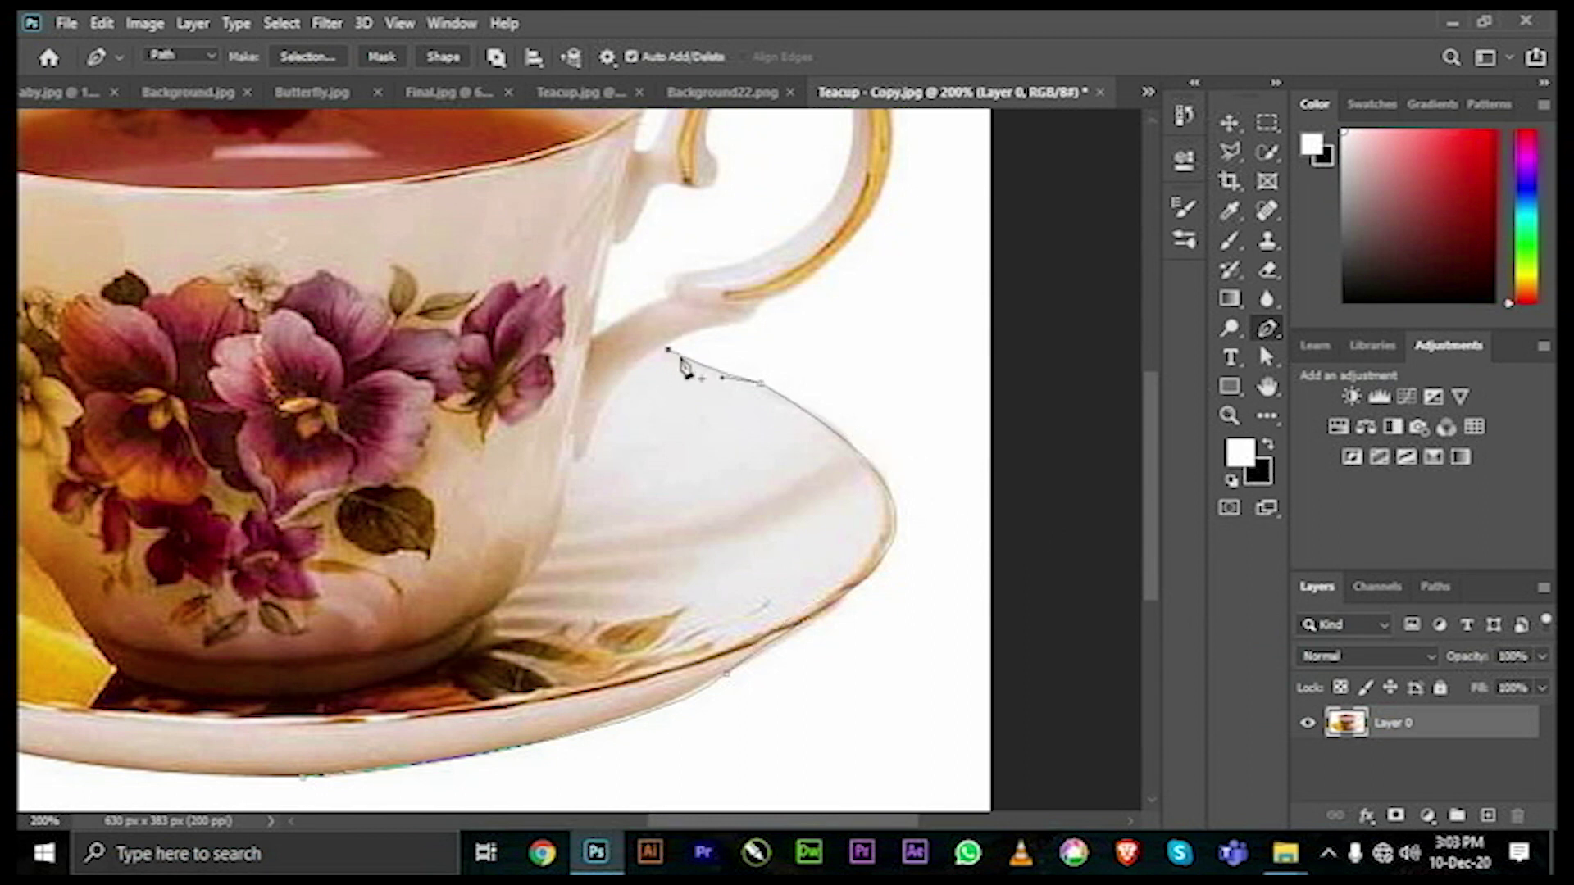
click(742, 325)
key(ctrl+z)
drag(741, 324, 778, 331)
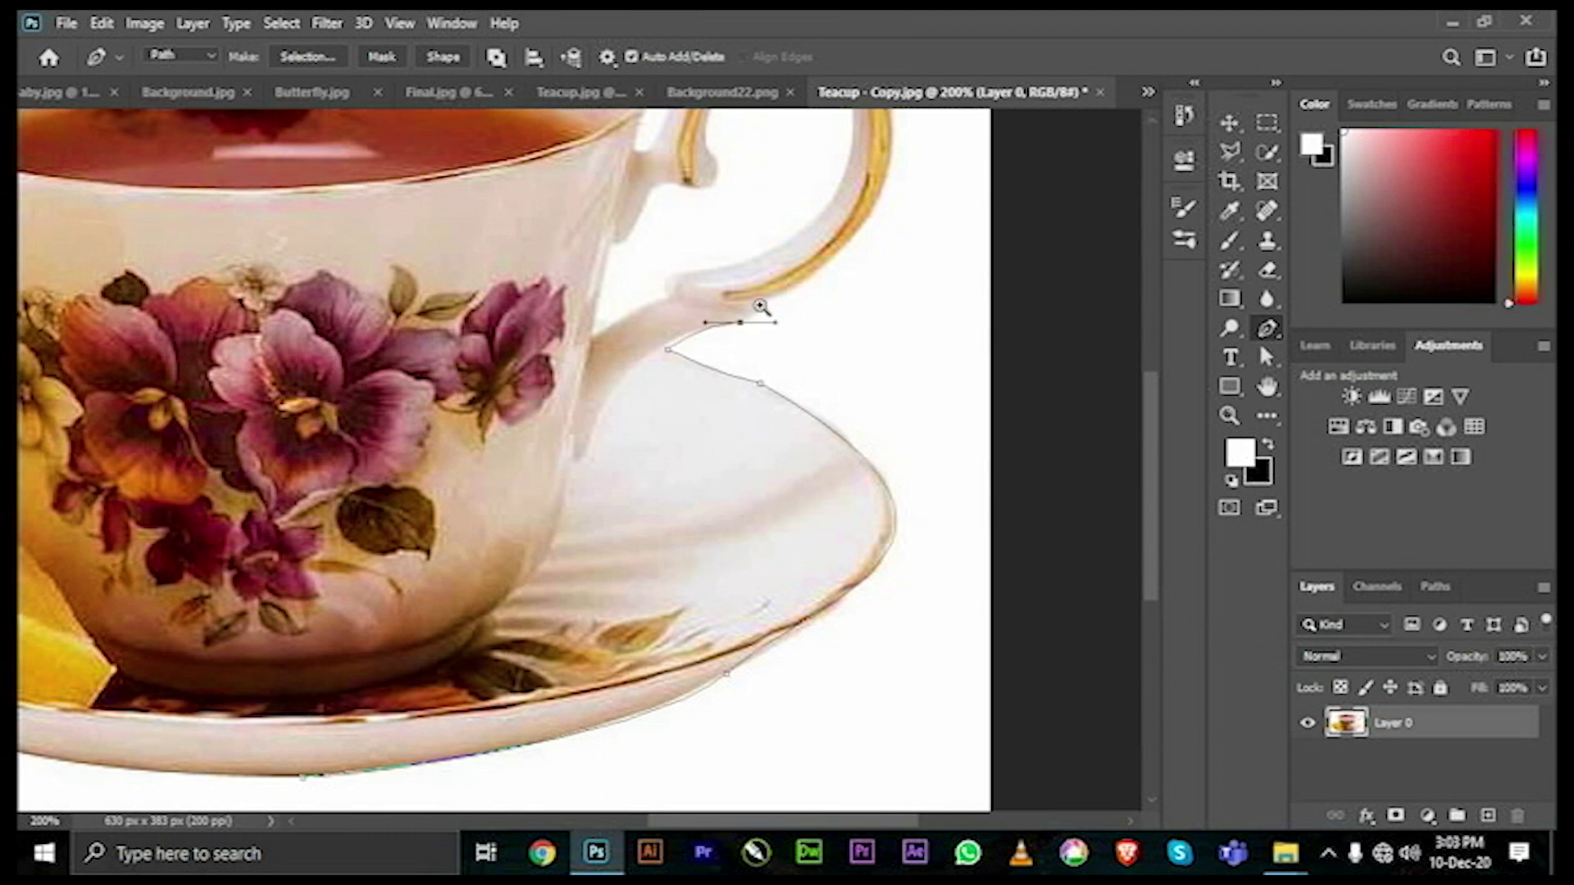
ctrl+click(761, 306)
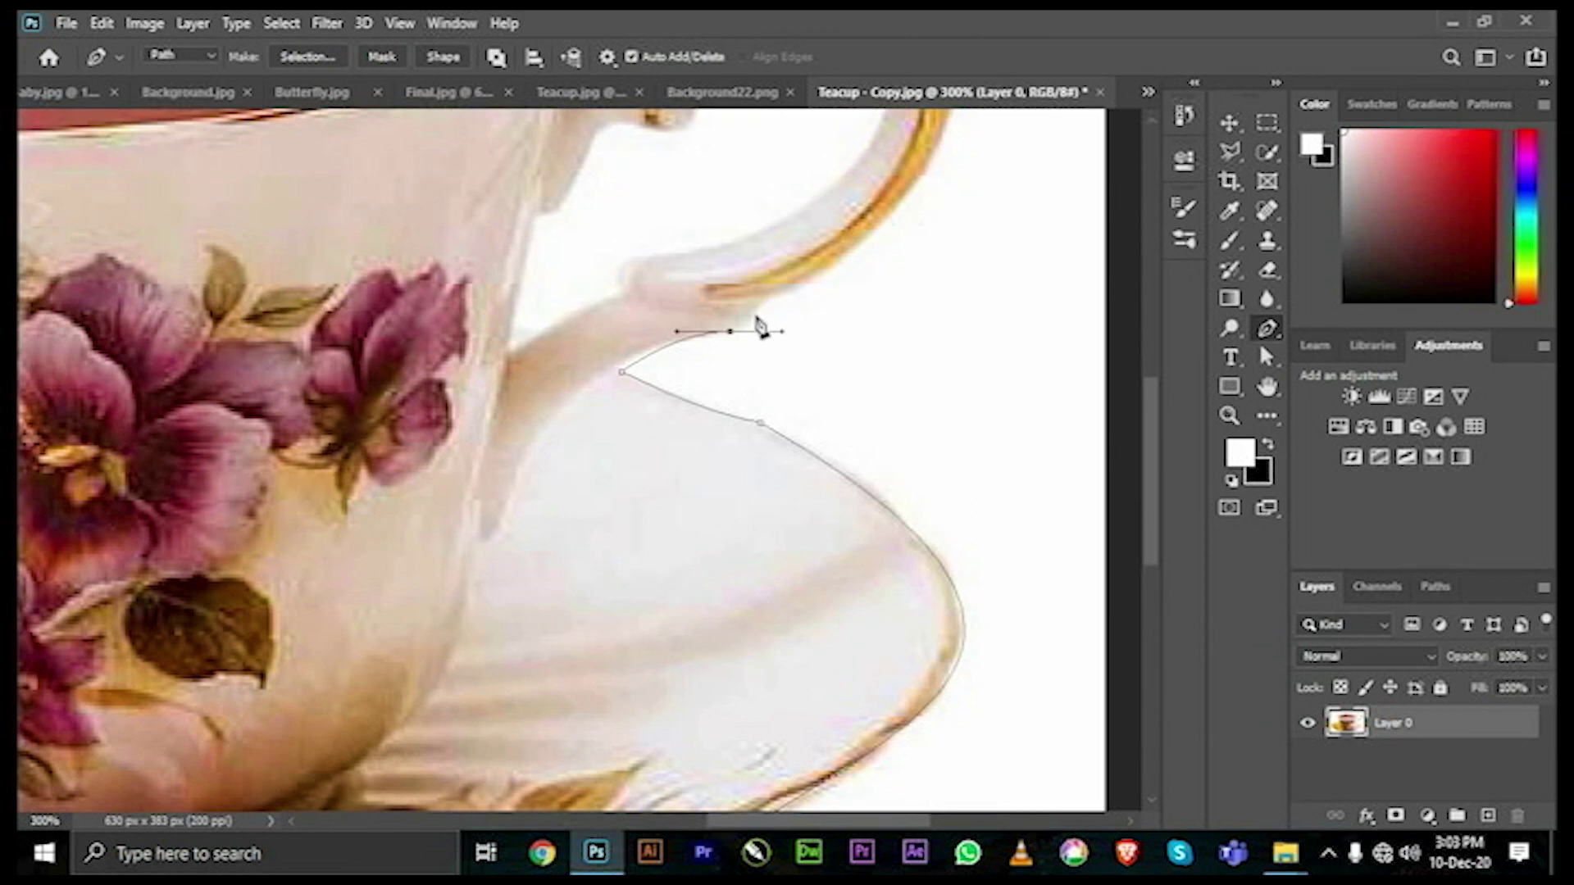
Shape the curve under the handle and extend the path along the handle's outer edge
drag(779, 351, 741, 351)
drag(741, 350, 769, 303)
key(Escape)
click(730, 332)
drag(771, 304, 809, 291)
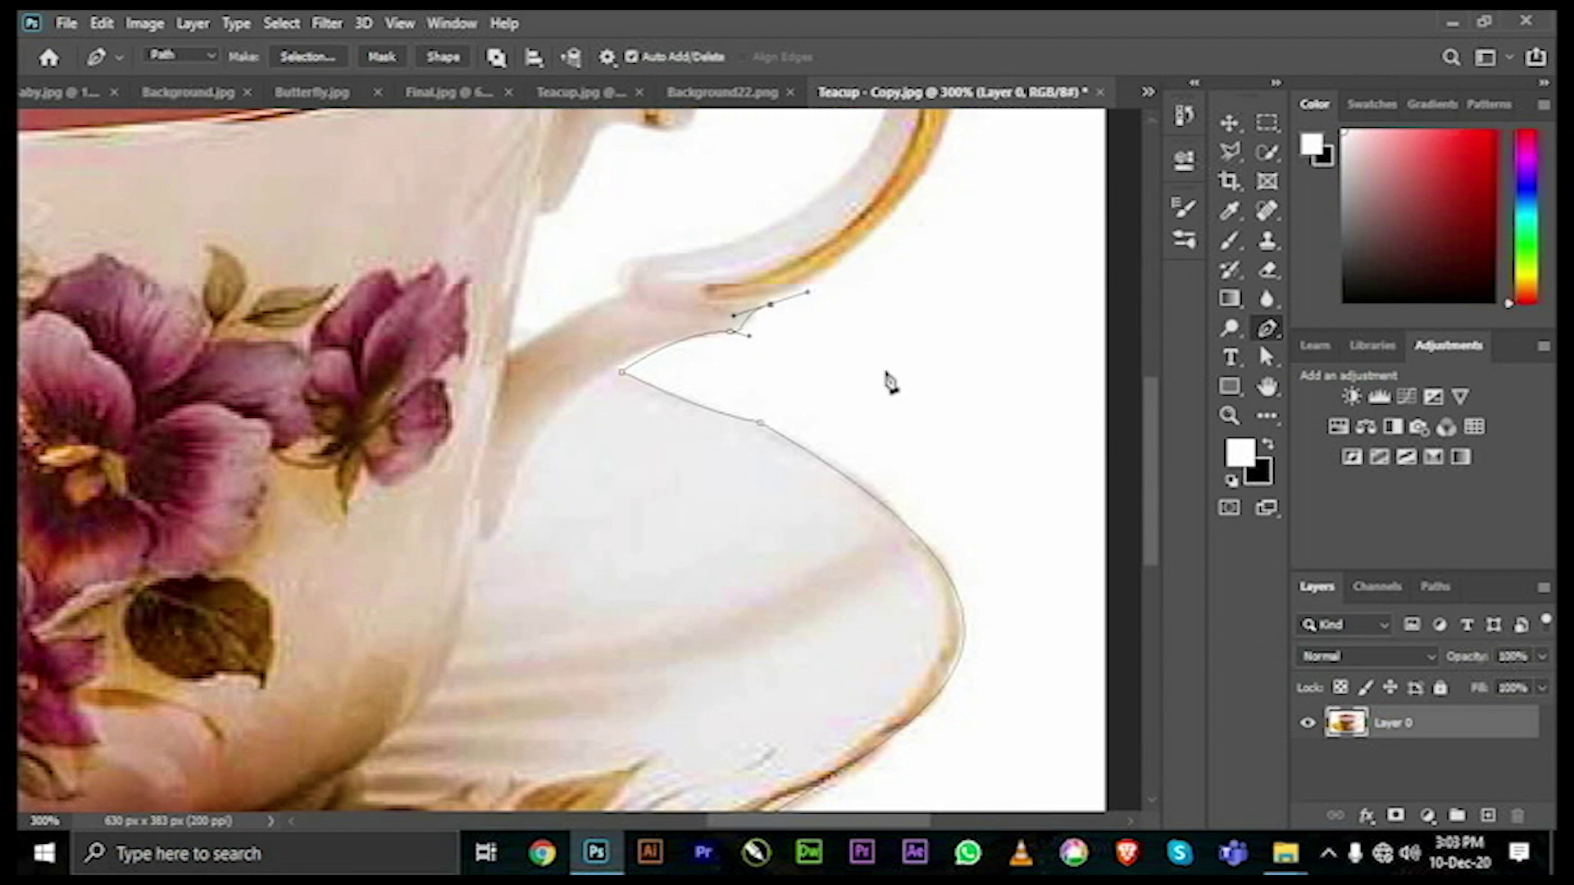
drag(1145, 456, 1141, 344)
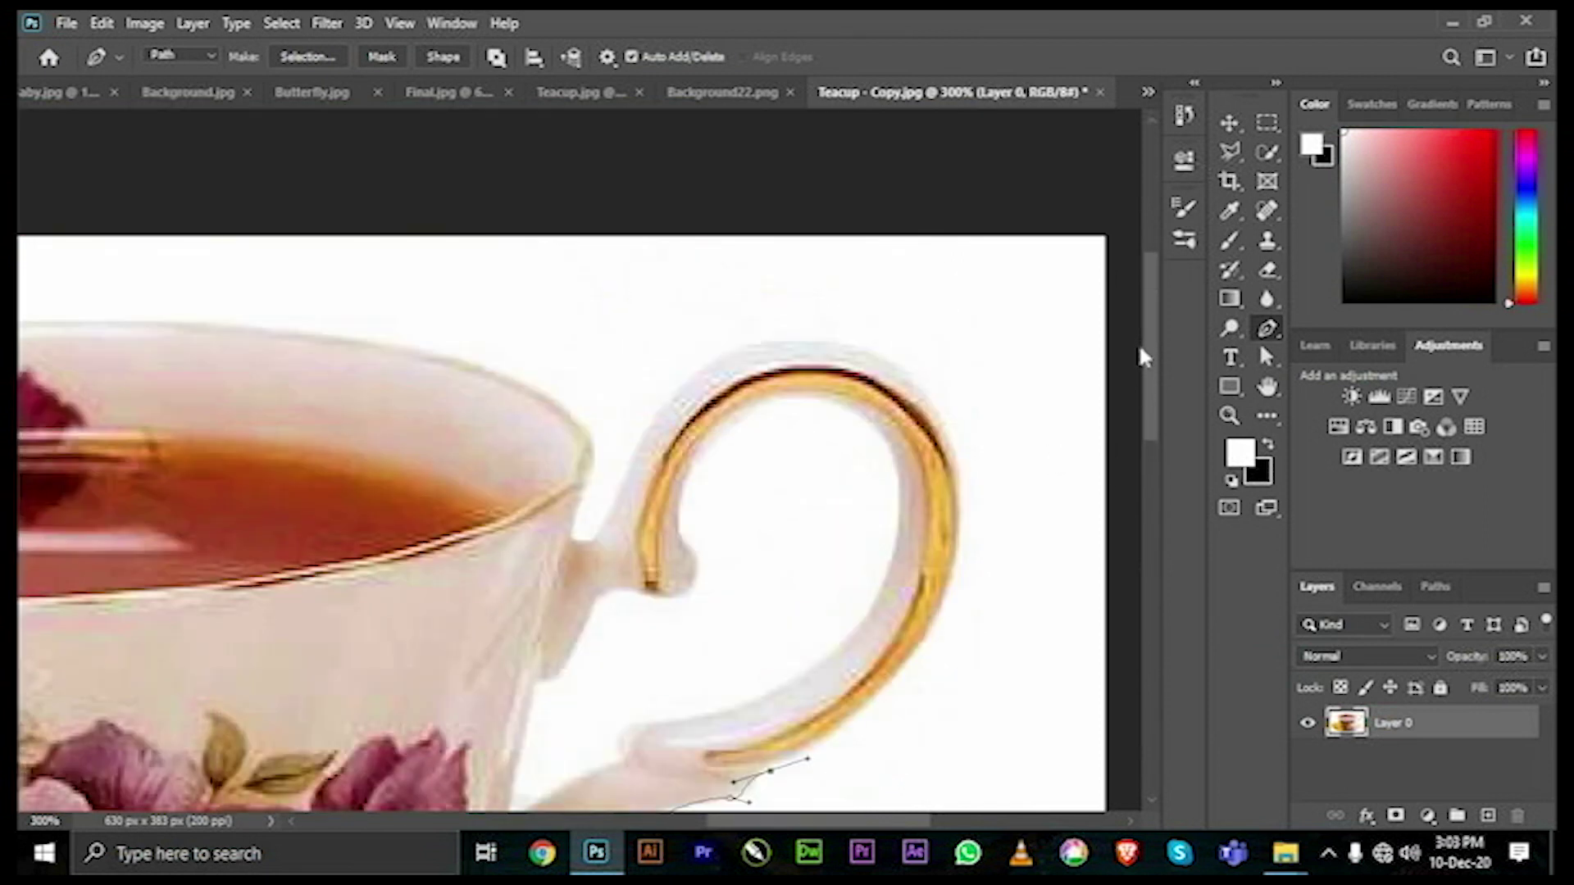
mouse_move(958, 415)
mouse_down()
mouse_move(856, 221)
mouse_move(905, 209)
mouse_up()
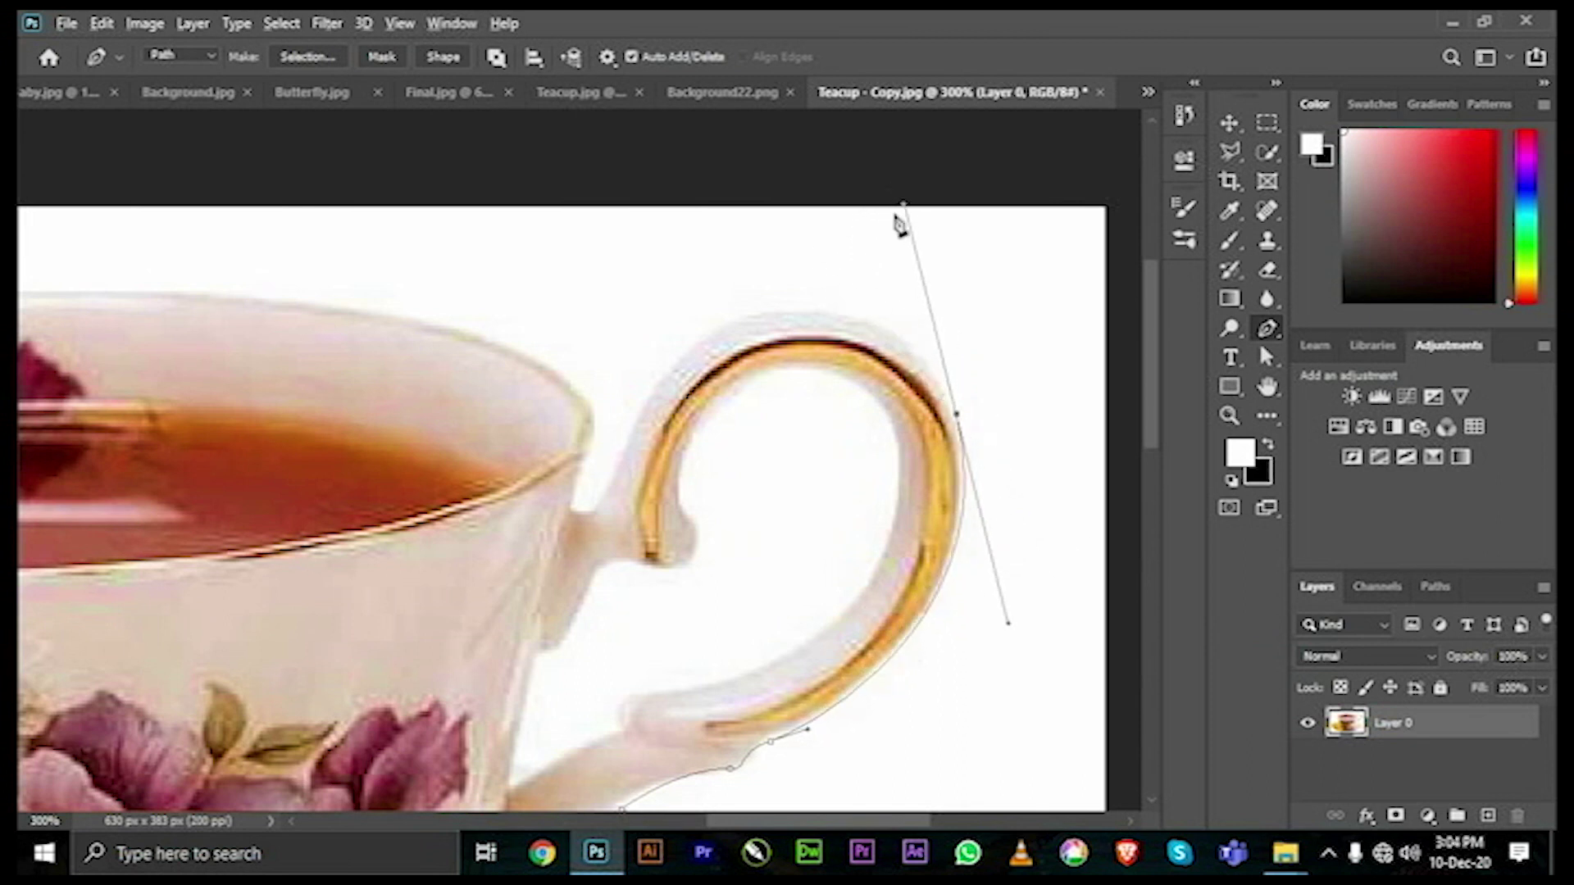
drag(905, 210, 926, 311)
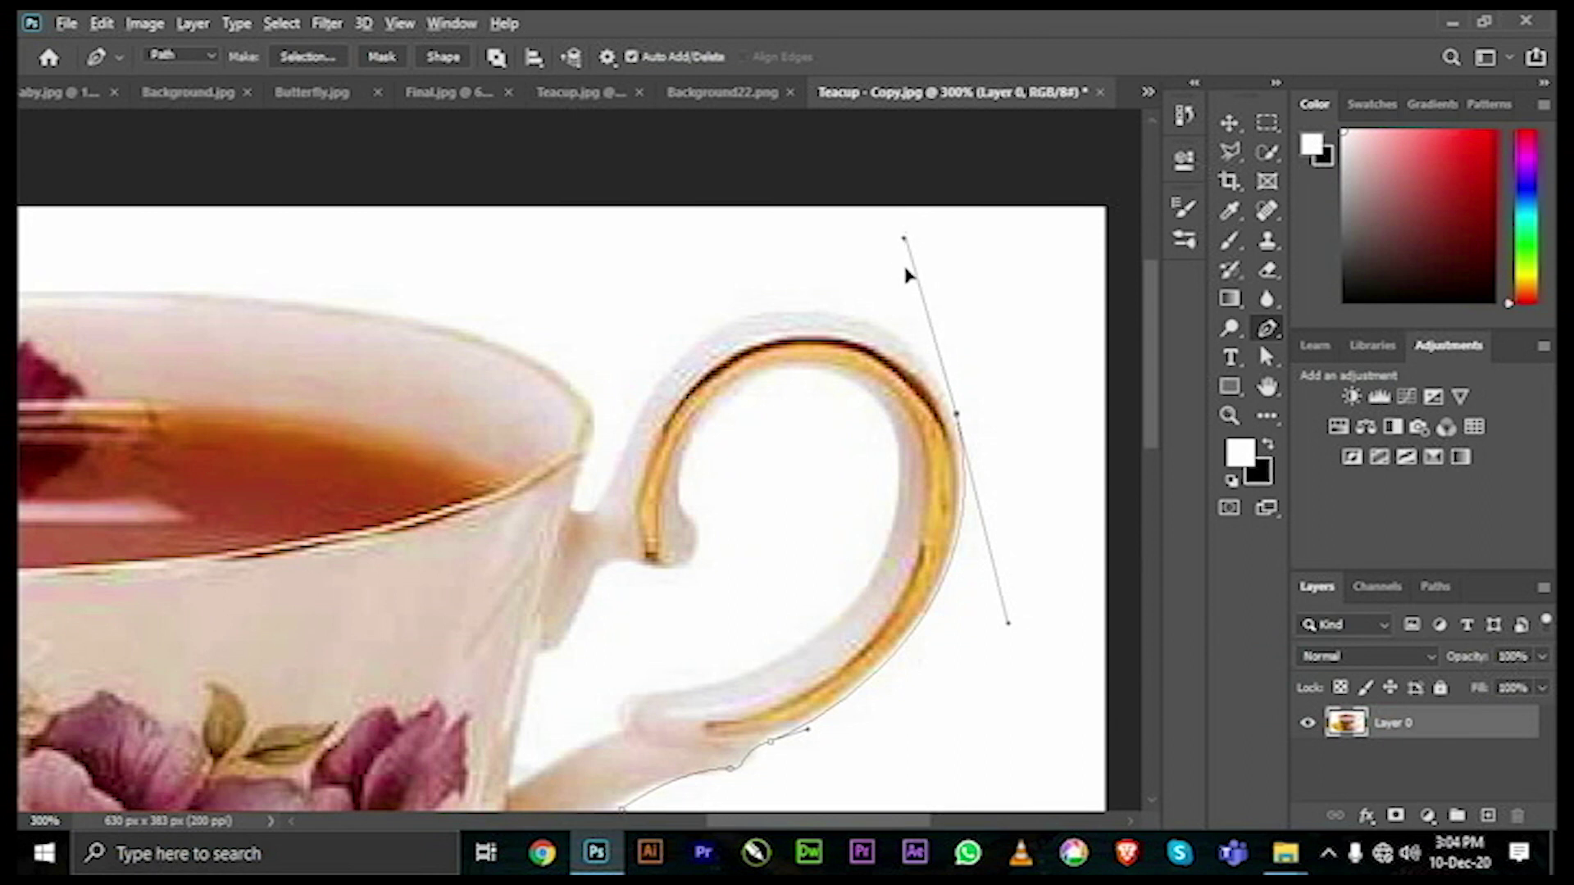
Curve the path over the handle's top into the cup side, then check the work path
drag(598, 508, 513, 775)
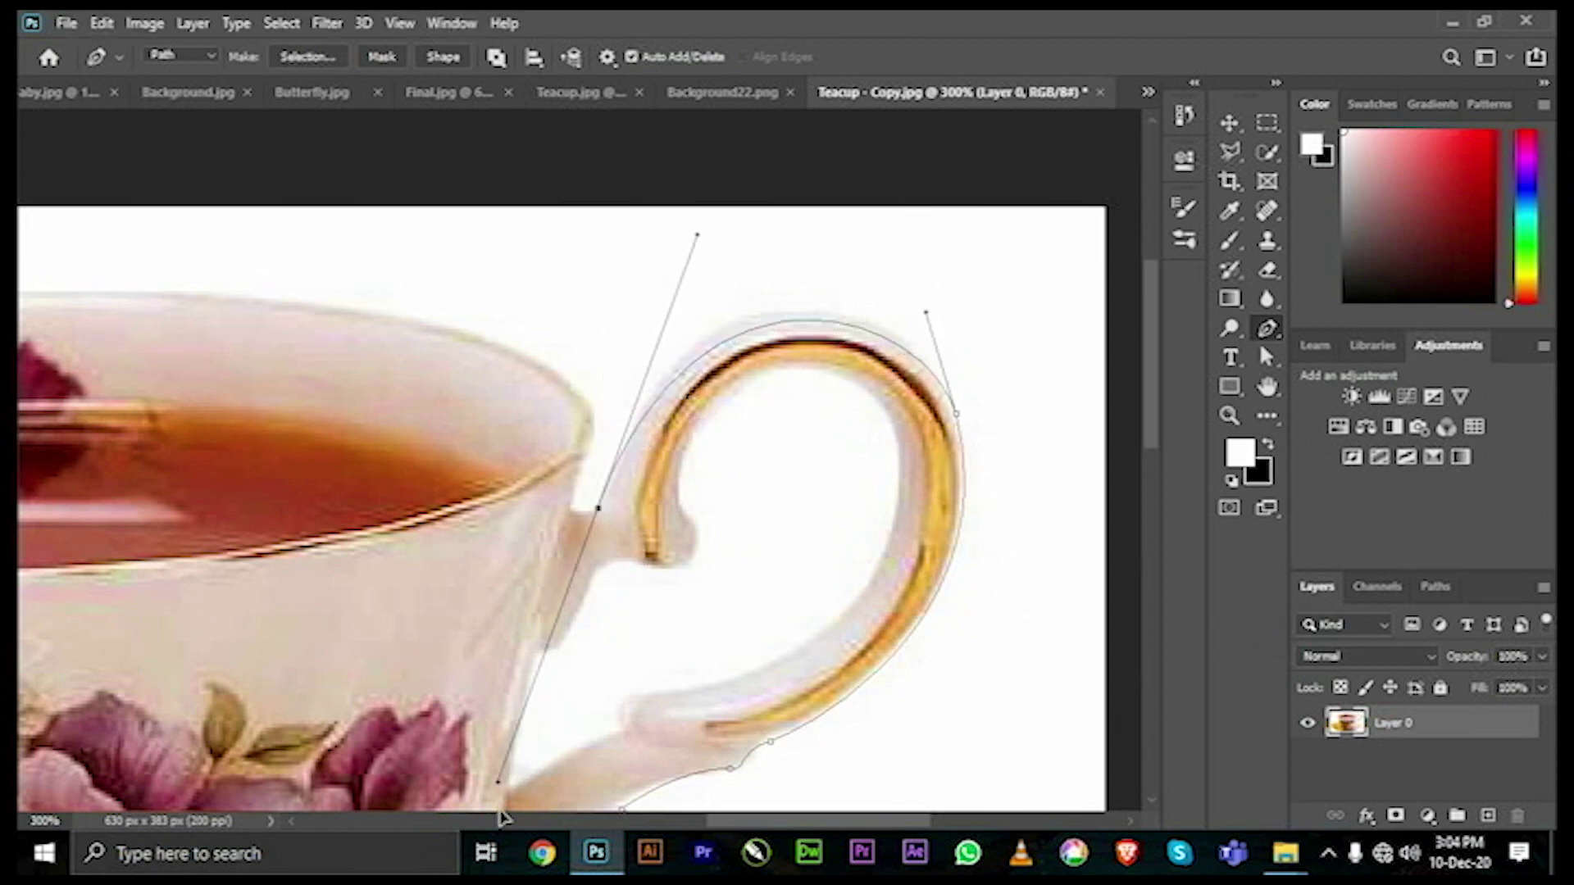
drag(512, 774, 524, 811)
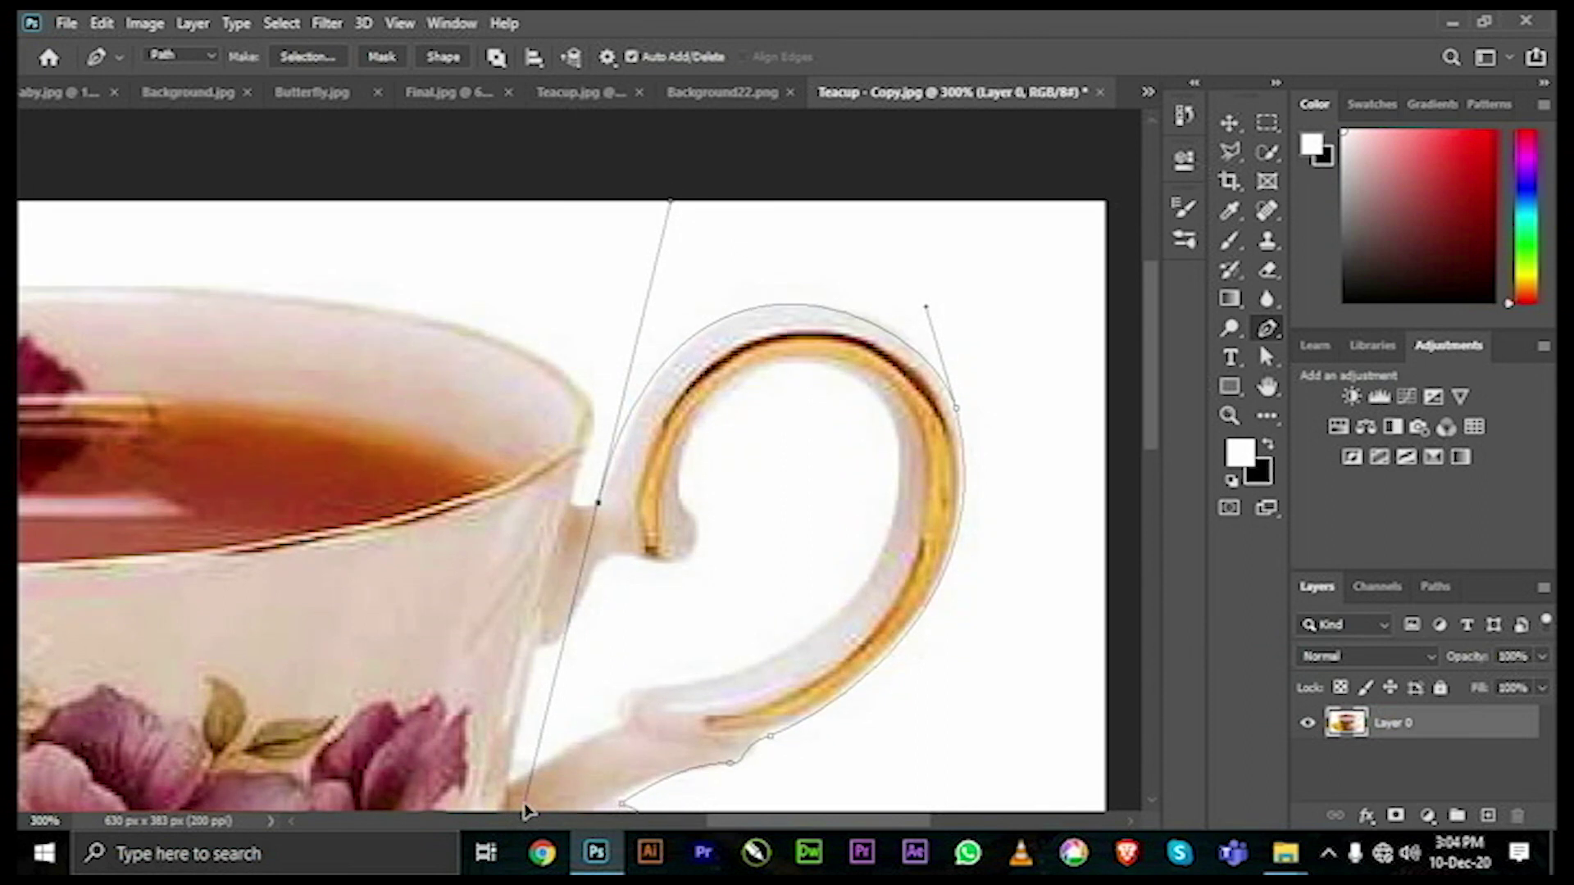
mouse_move(671, 203)
mouse_down()
mouse_move(656, 287)
mouse_move(676, 209)
mouse_up()
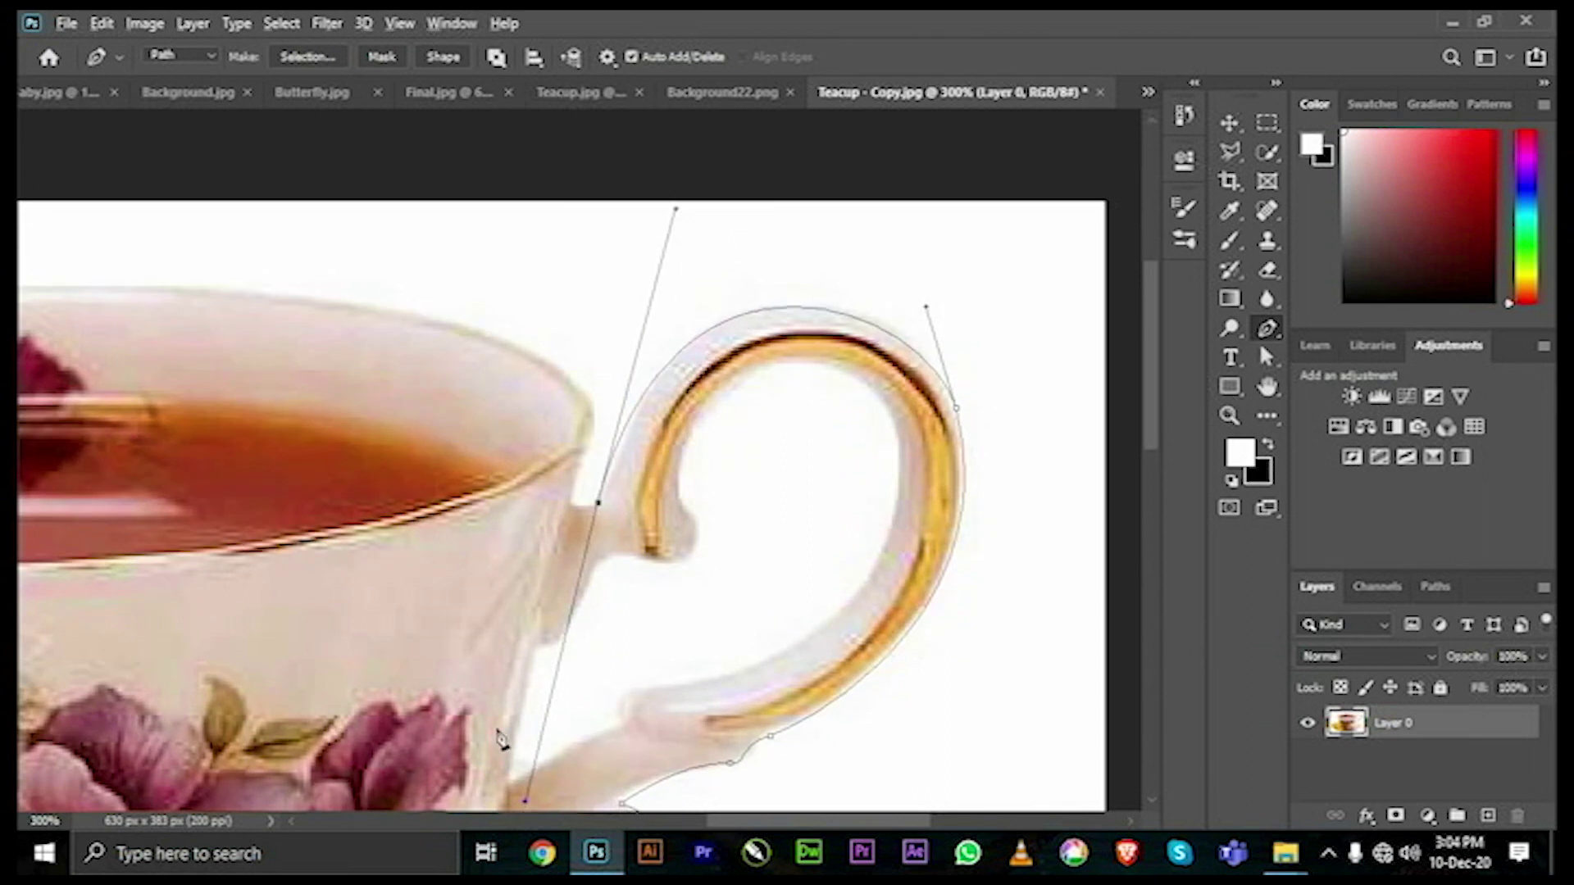
drag(525, 802, 578, 637)
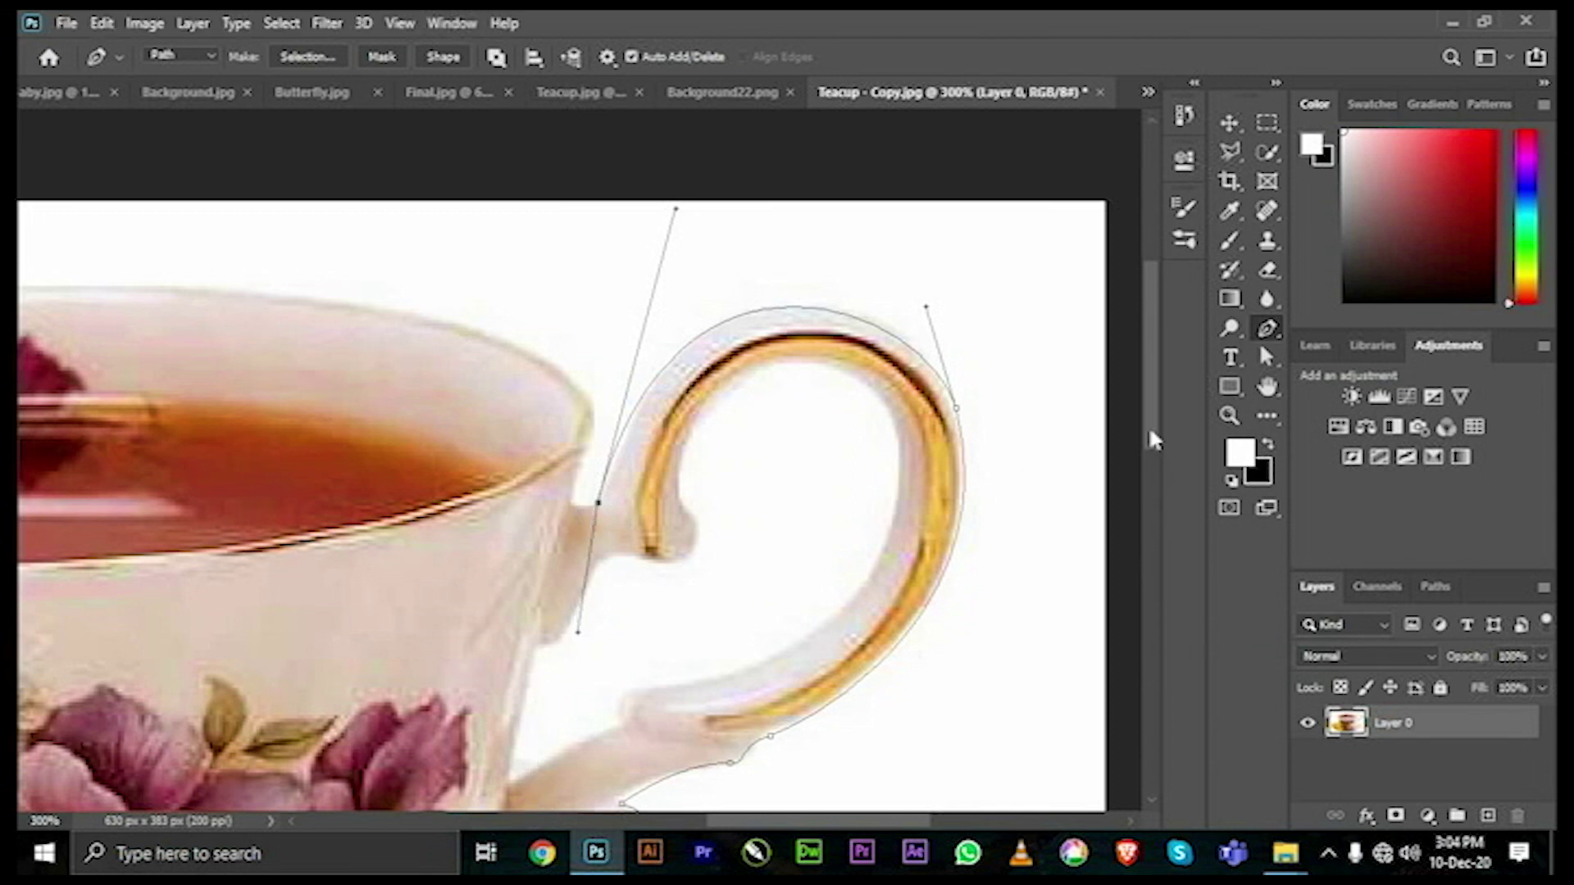
scroll(1159, 546, down, 5)
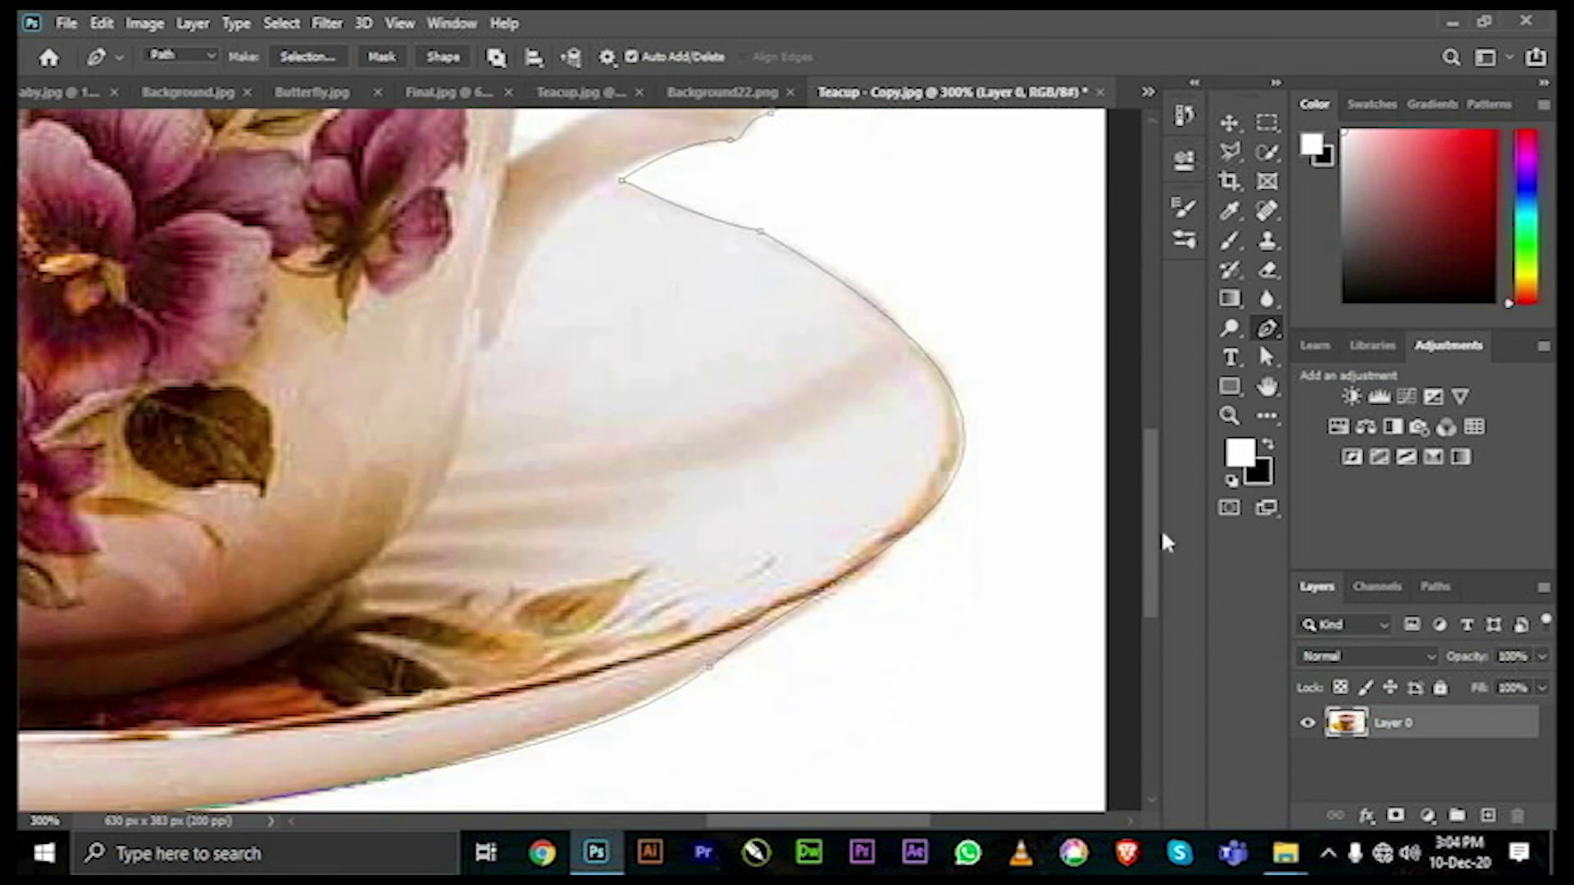
scroll(820, 254, up, 1)
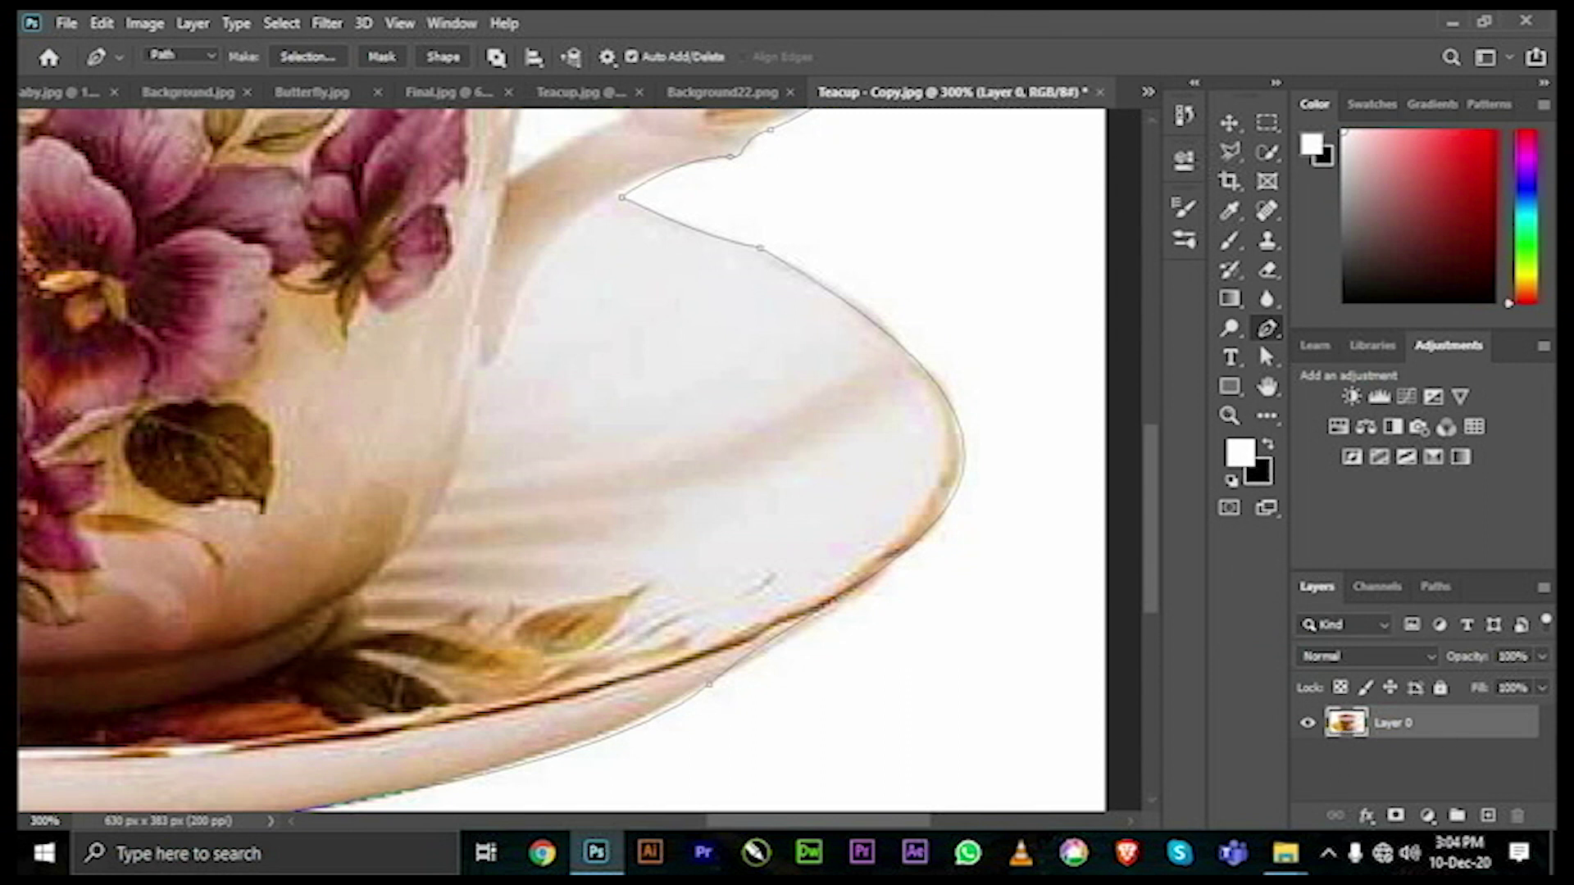
click(1436, 587)
click(1317, 587)
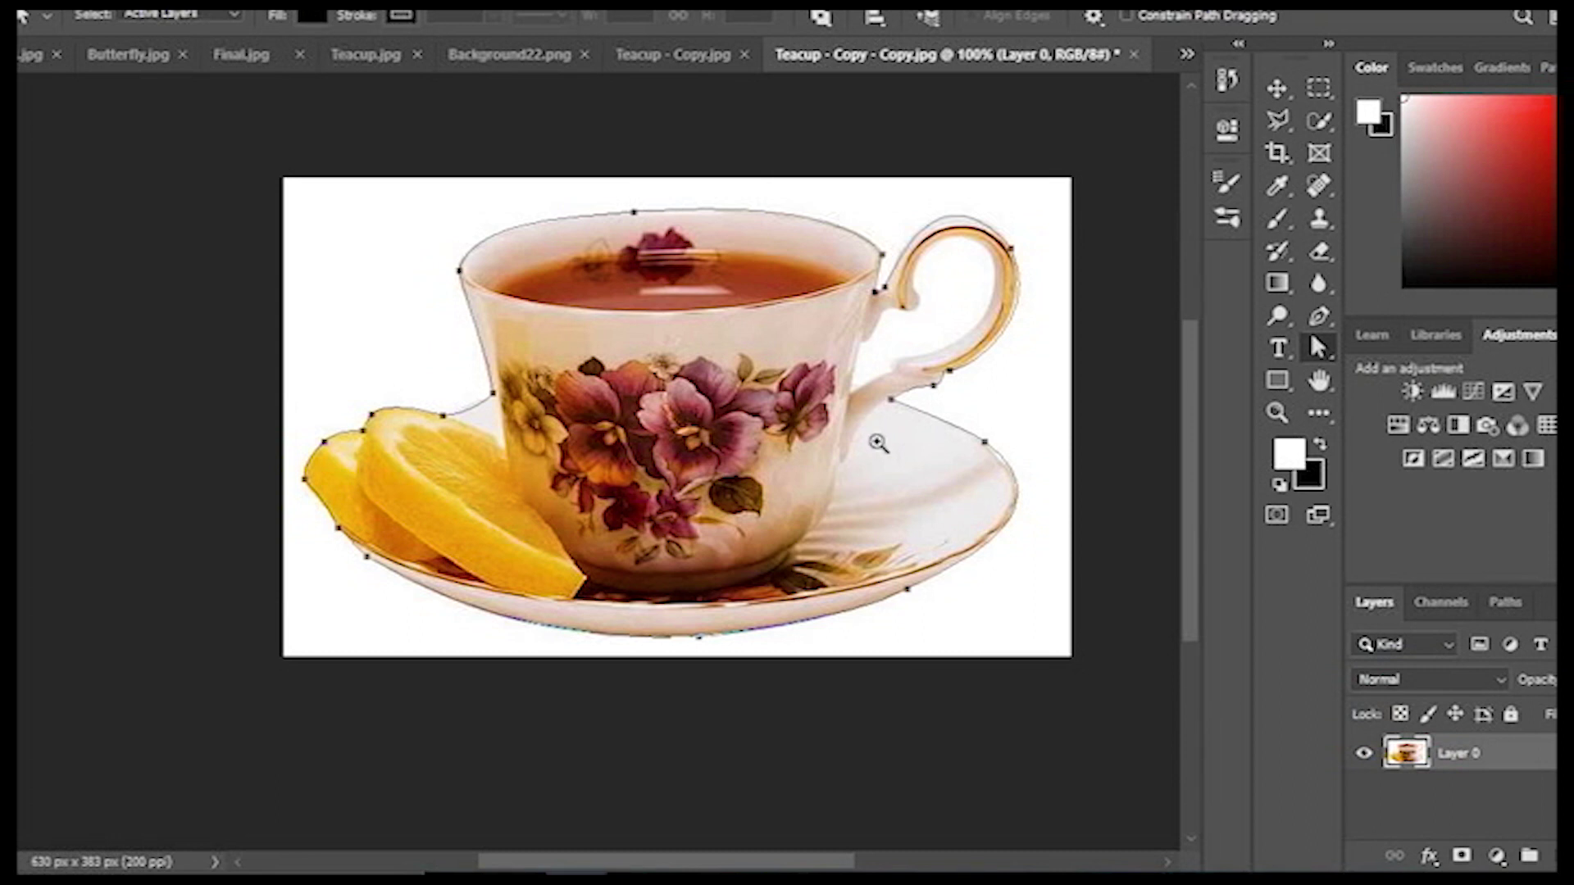
Inspect the saucer edge up close, then add a white layer mask to Layer 0
click(878, 443)
mouse_move(1198, 502)
mouse_down()
mouse_move(1193, 403)
mouse_move(1195, 529)
mouse_up()
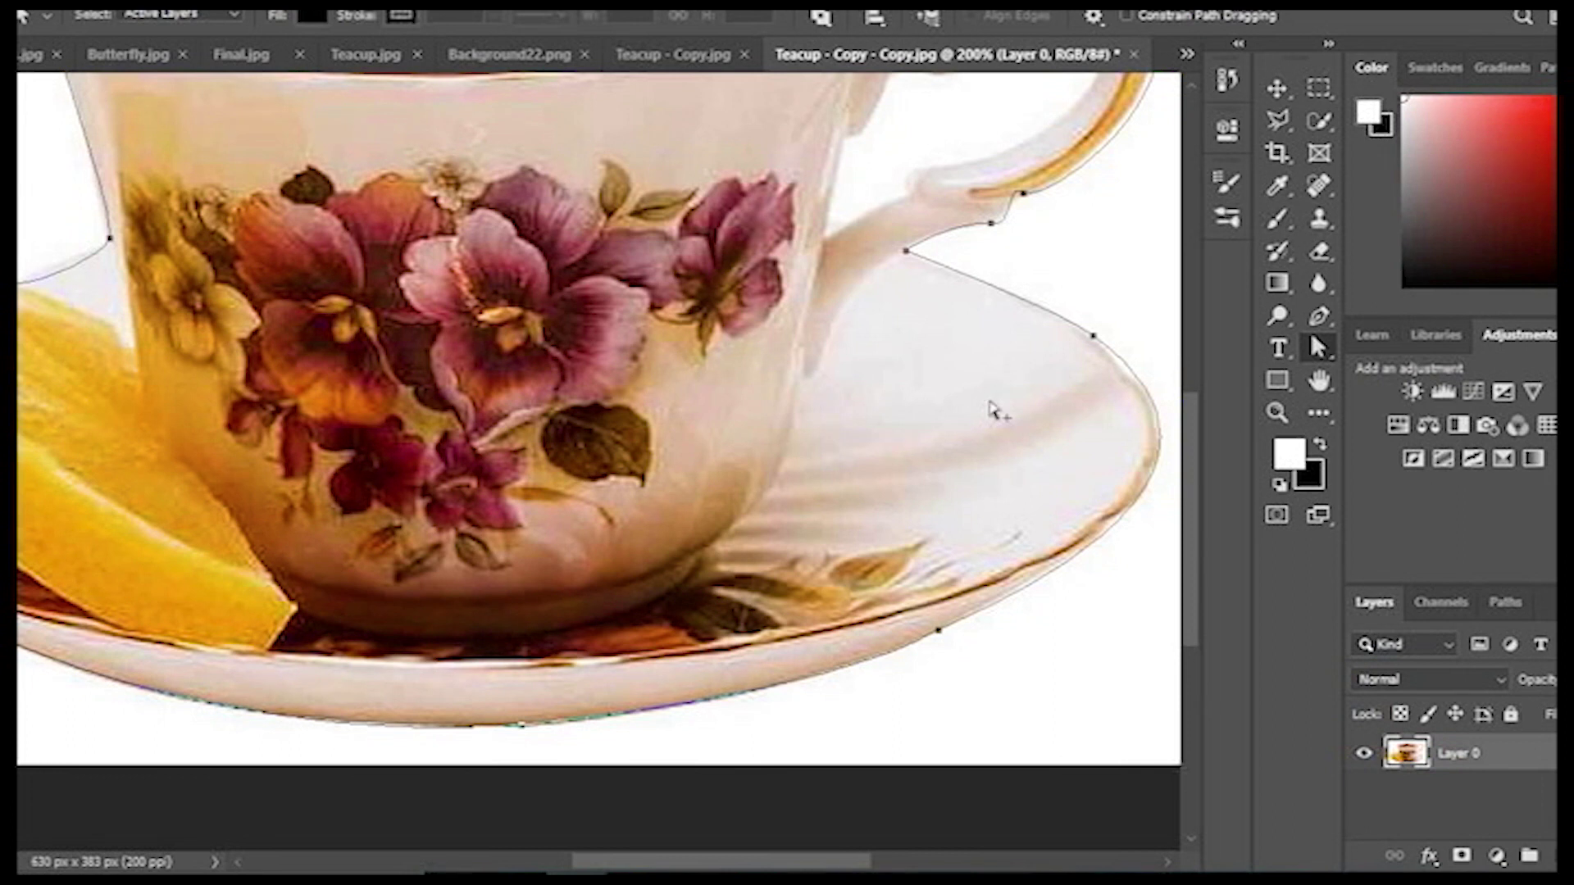
key(ctrl+minus)
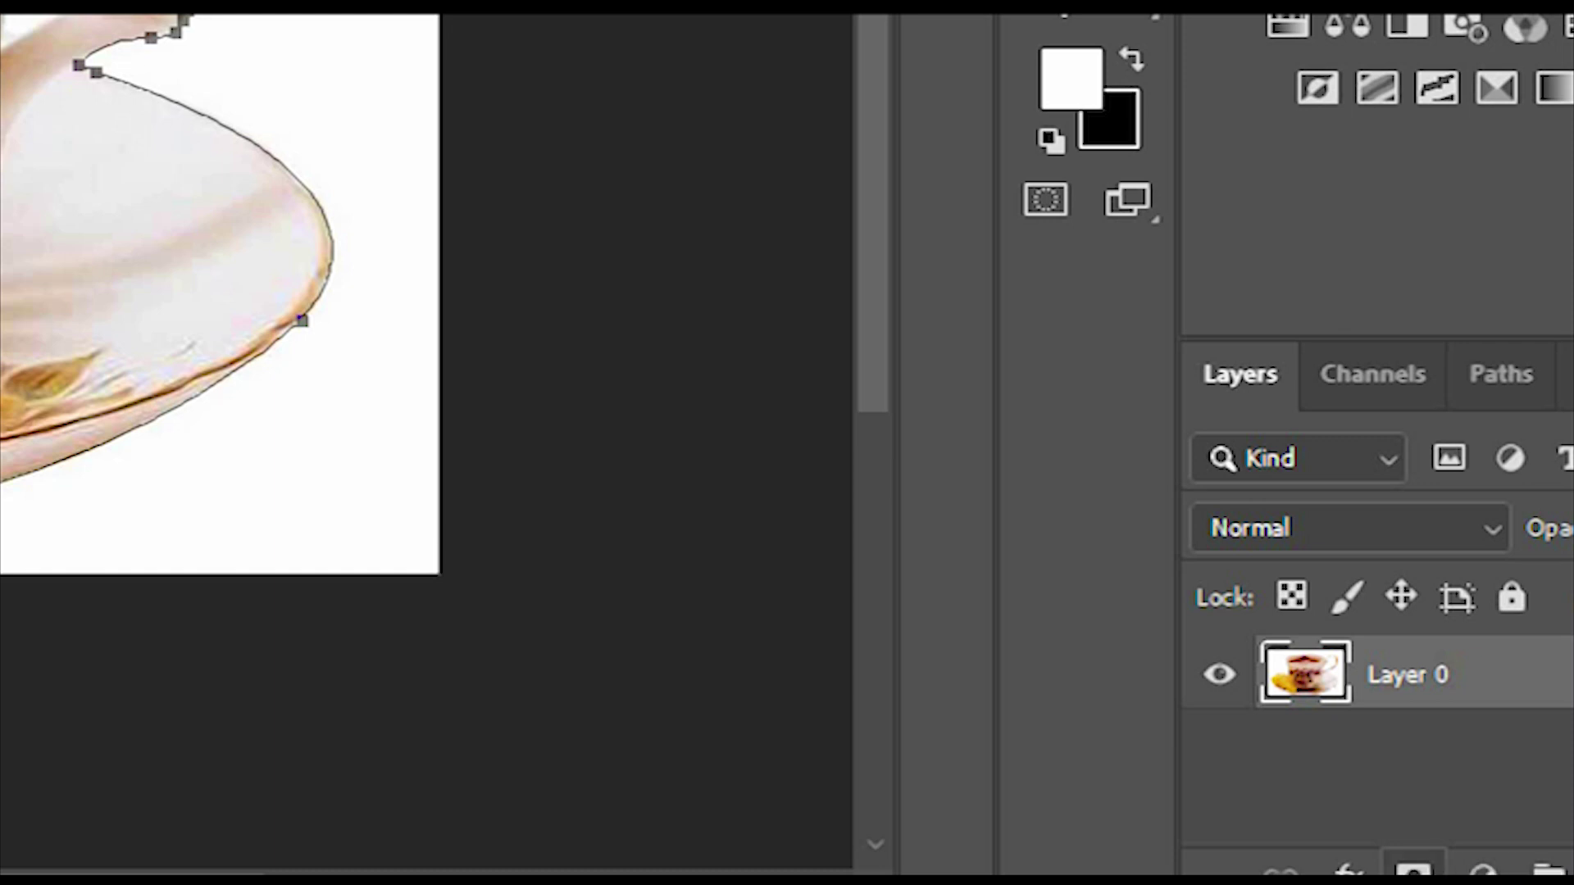
click(1412, 871)
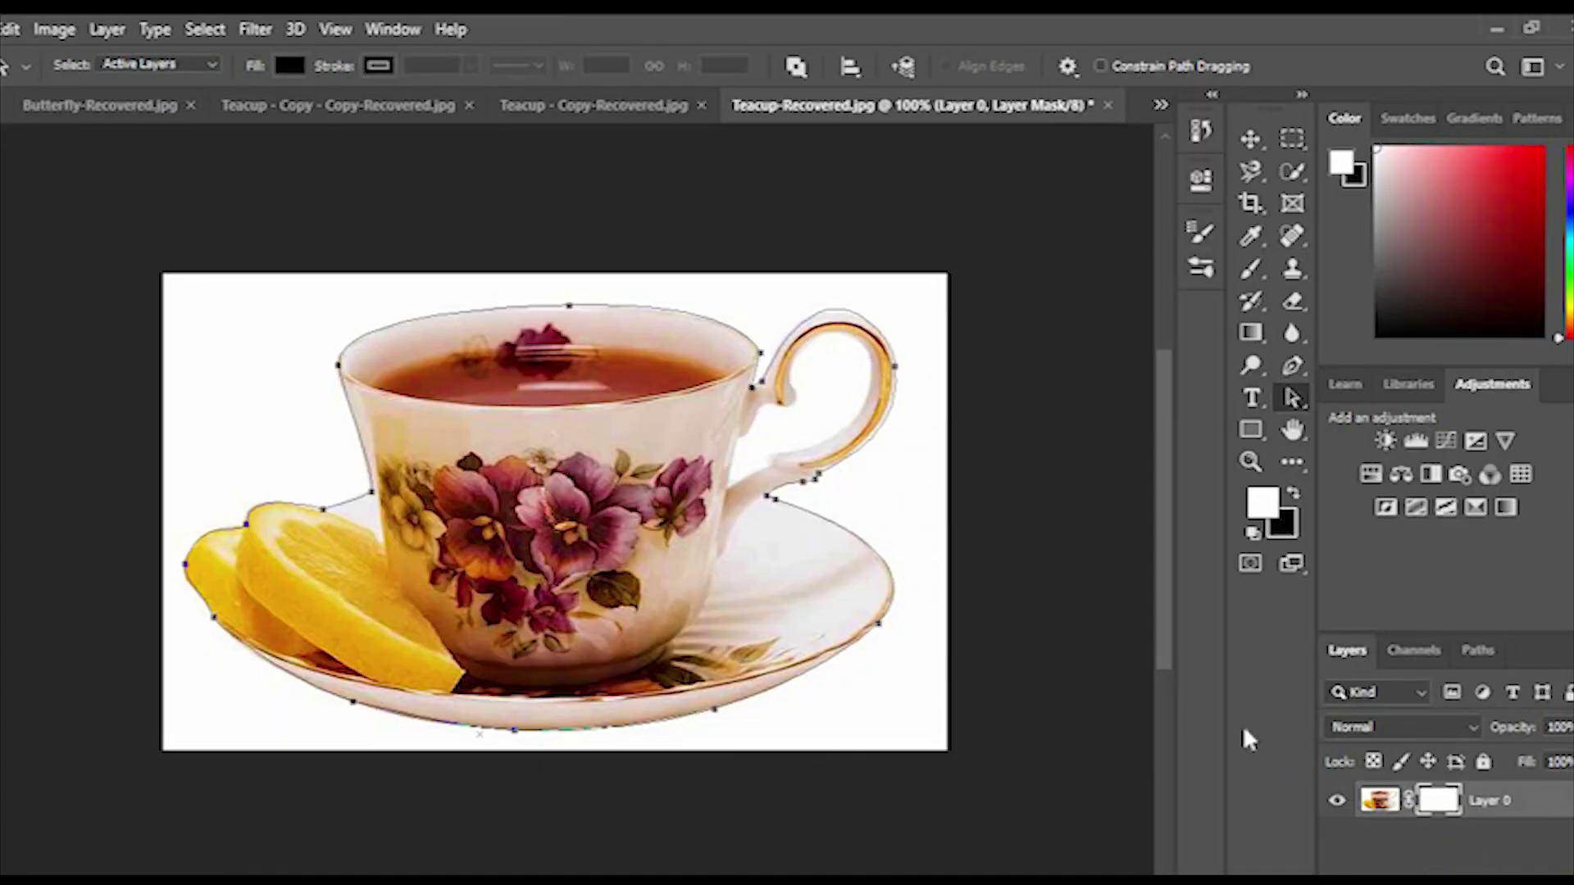
click(1377, 802)
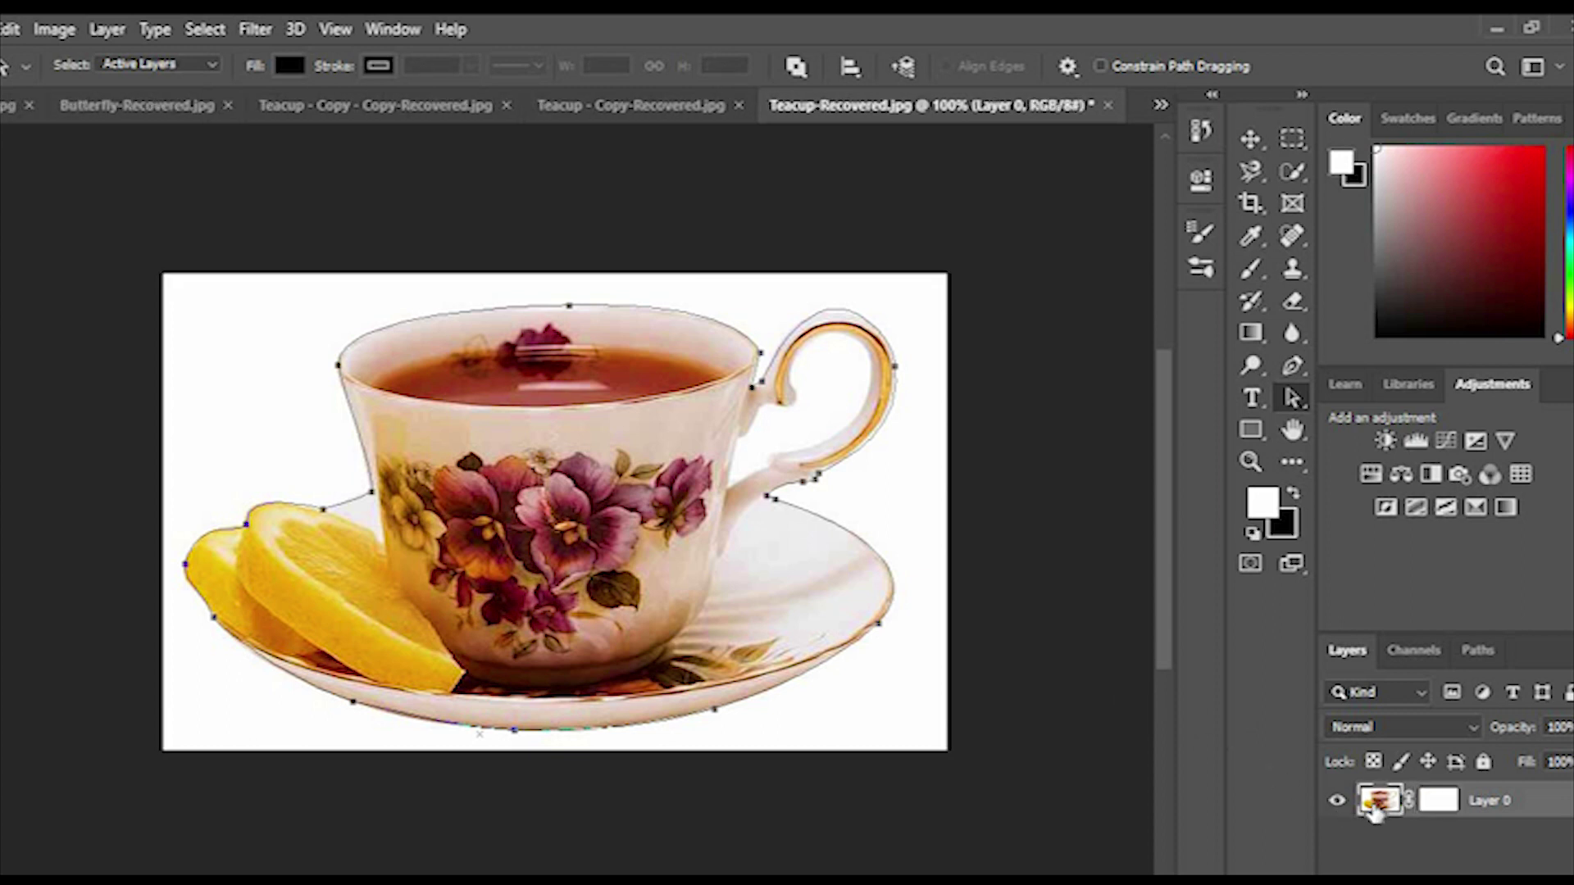
right_click(796, 609)
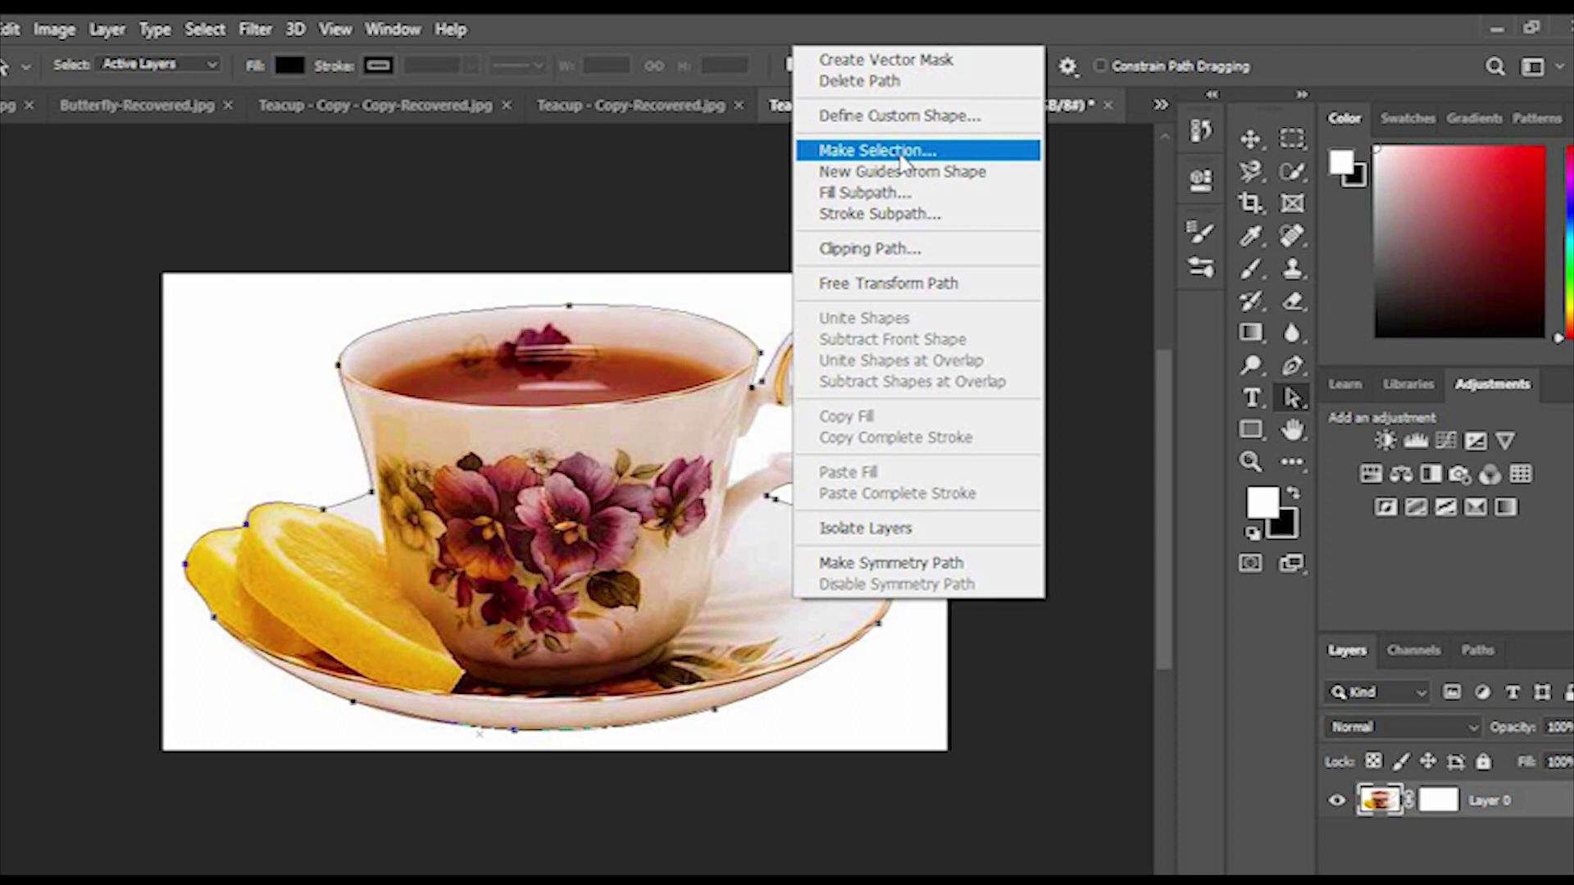
Make a new selection from the teacup path with Feather Radius 0
click(900, 154)
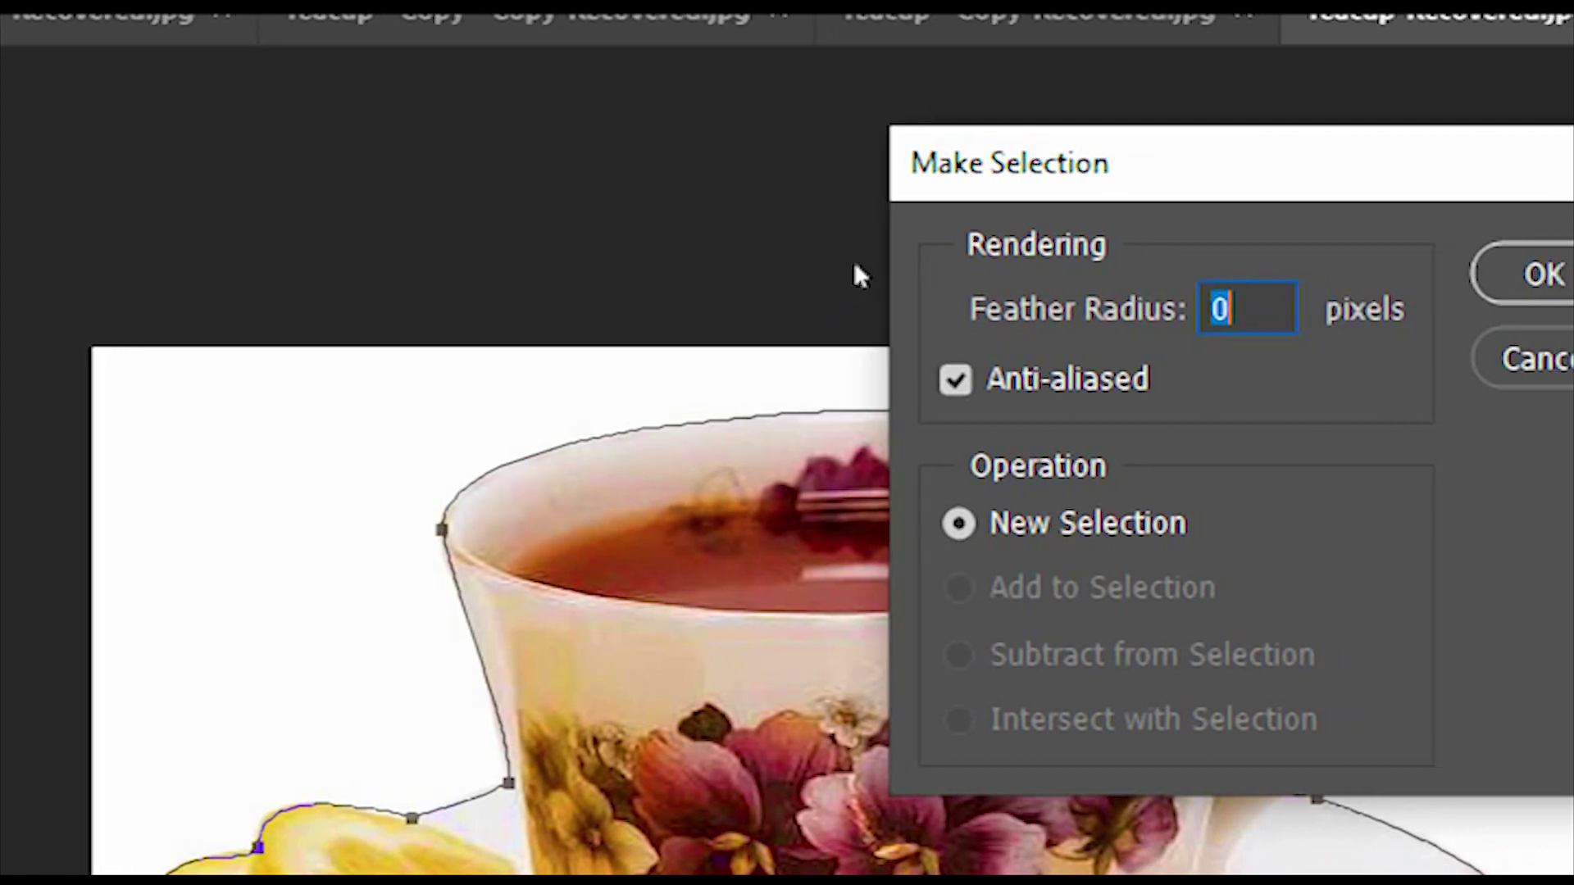
key(Tab)
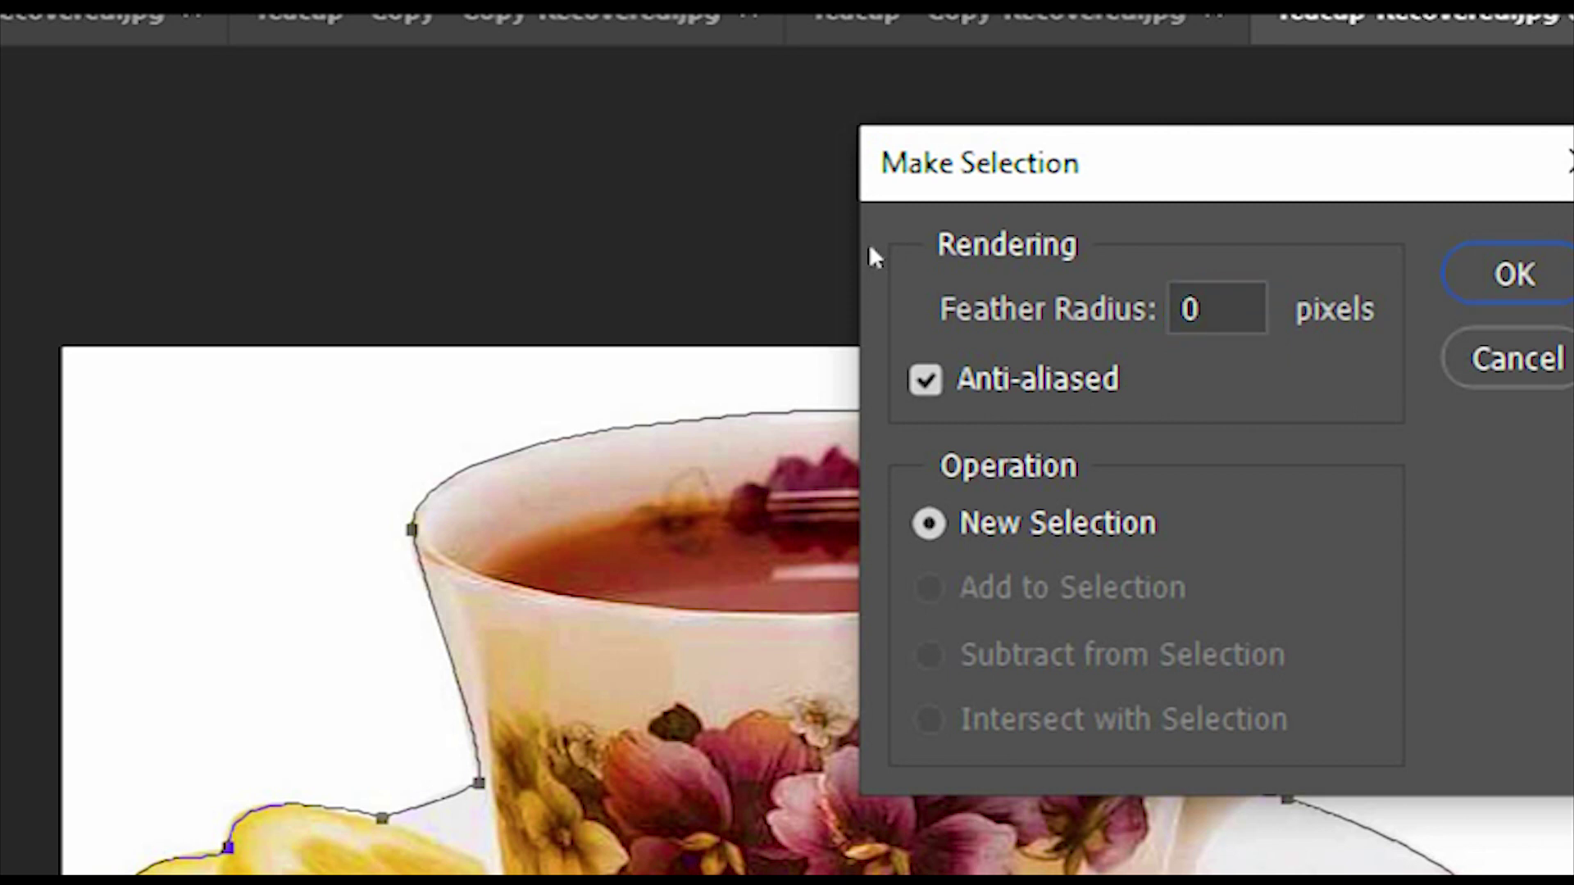
key(Return)
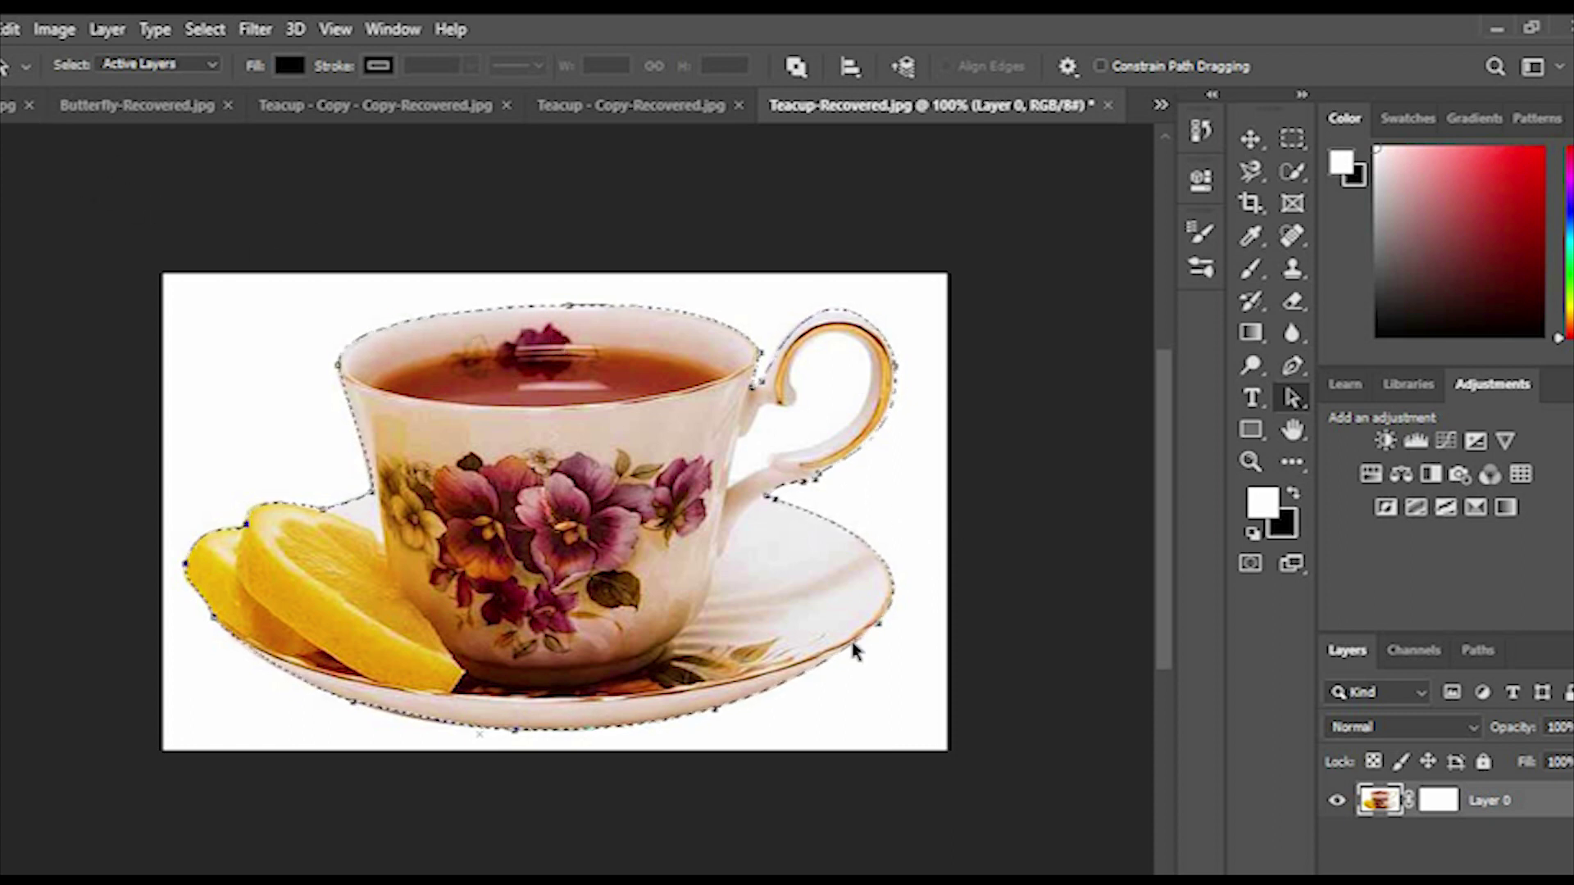
scroll(292, 467, left, 5)
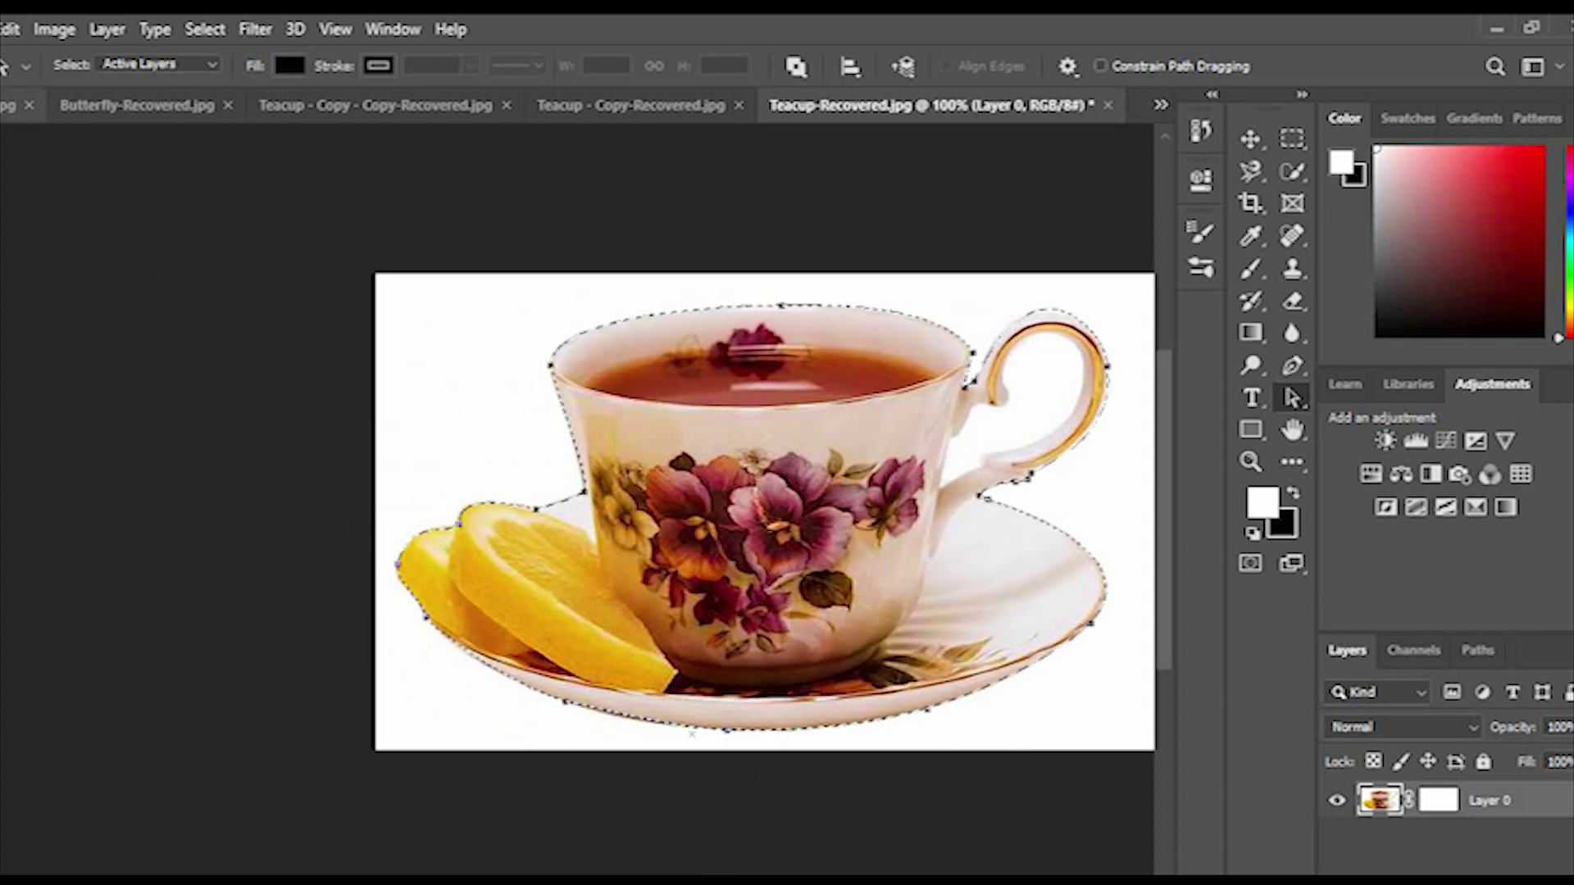
key(ctrl+Tab)
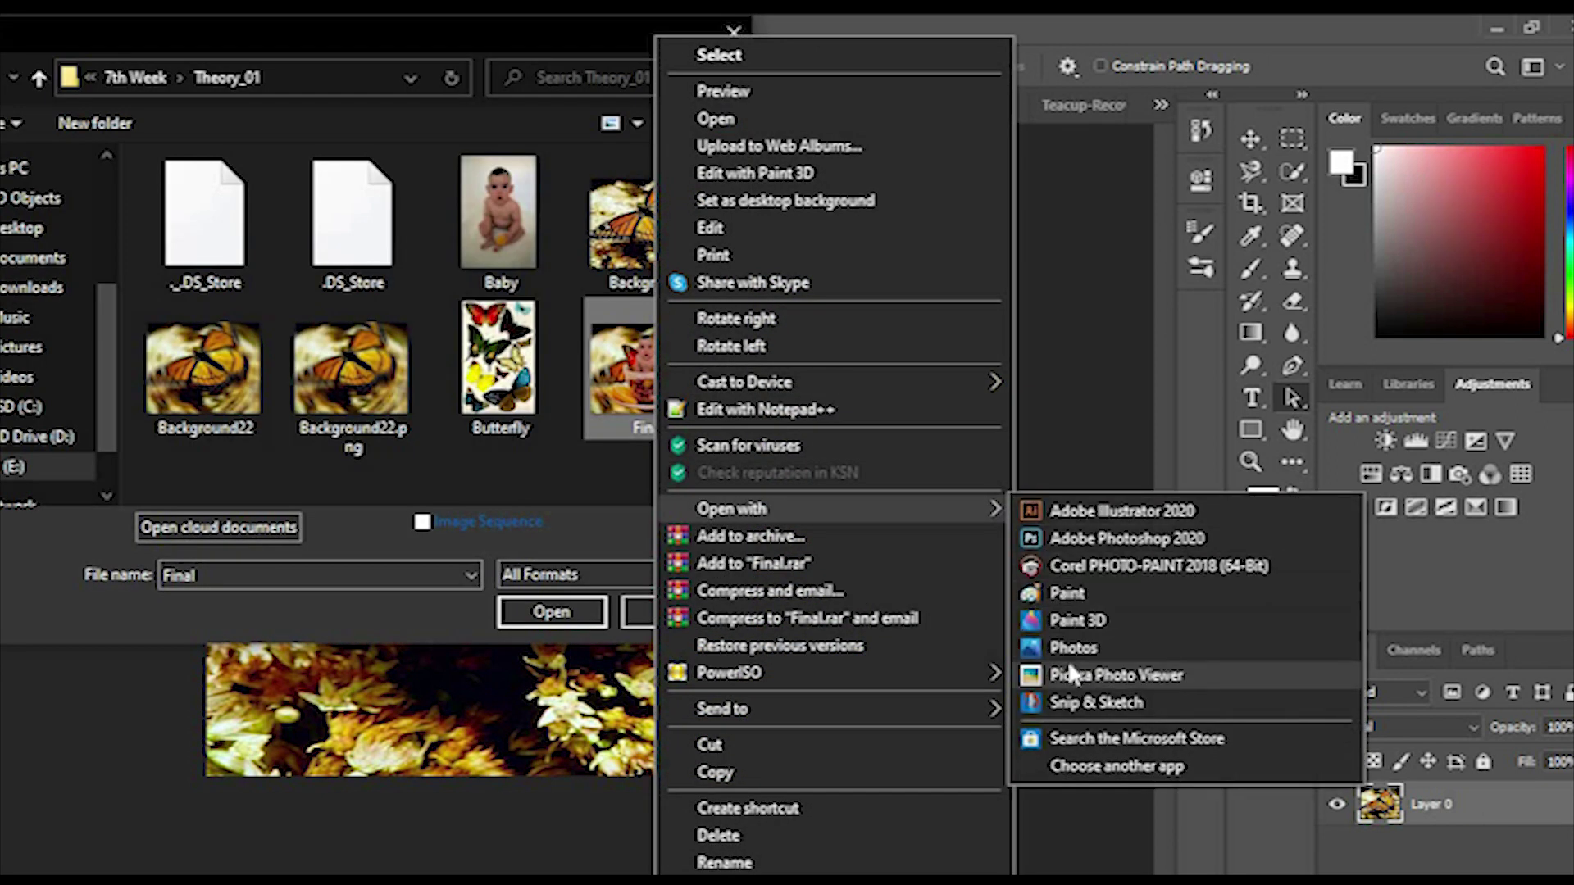
Open Final.jpg in Picasa Photo Viewer, zoom to inspect it, then close the preview
mouse_move(731, 508)
click(1068, 671)
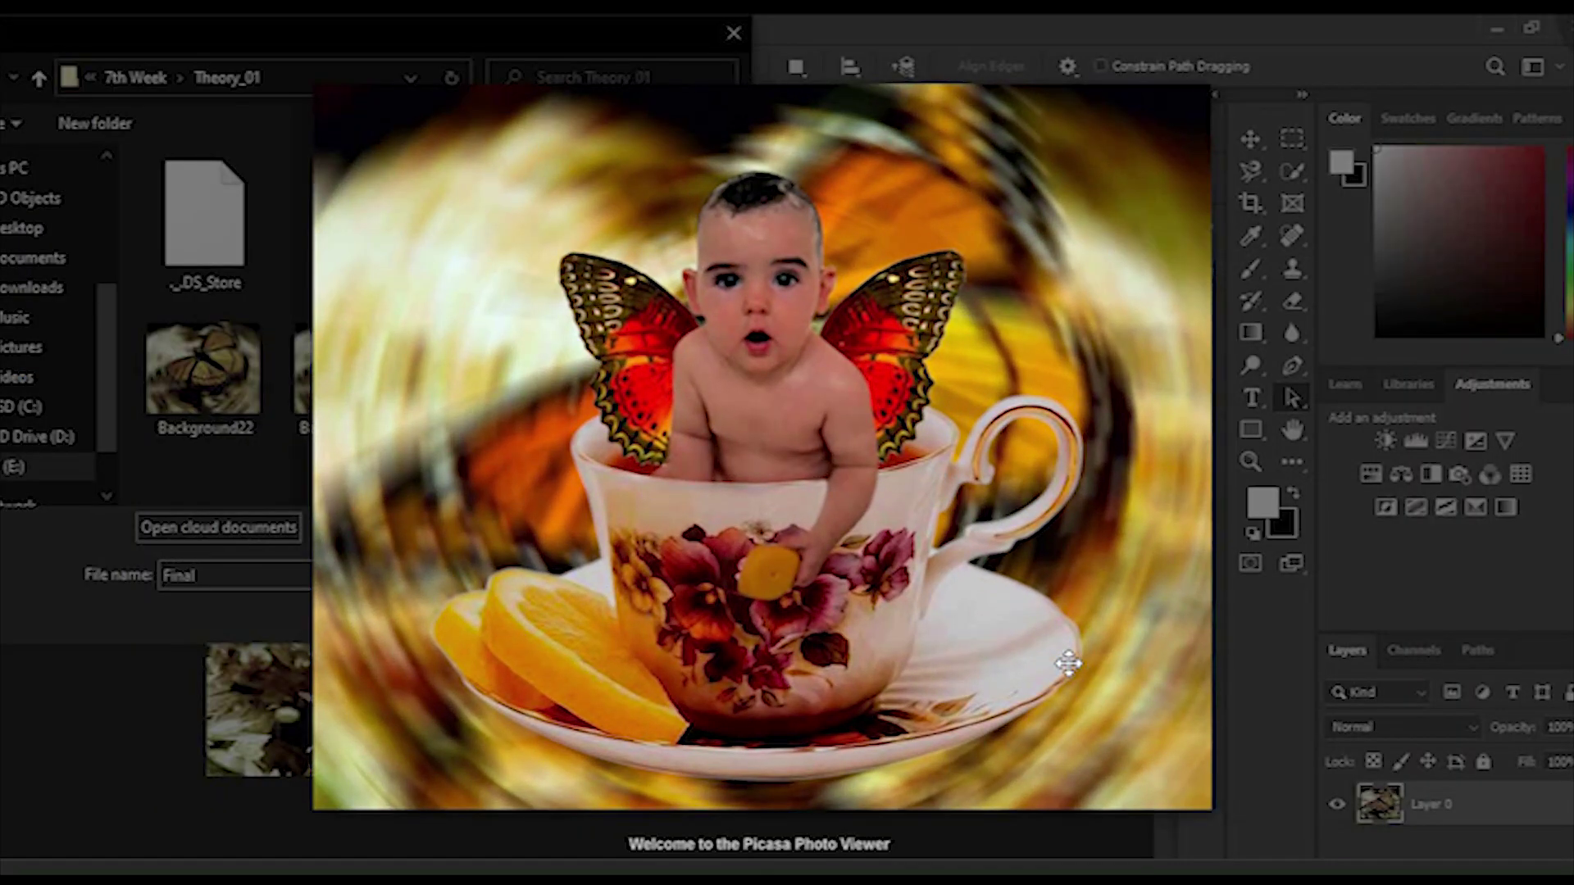
scroll(1068, 663, up, 1)
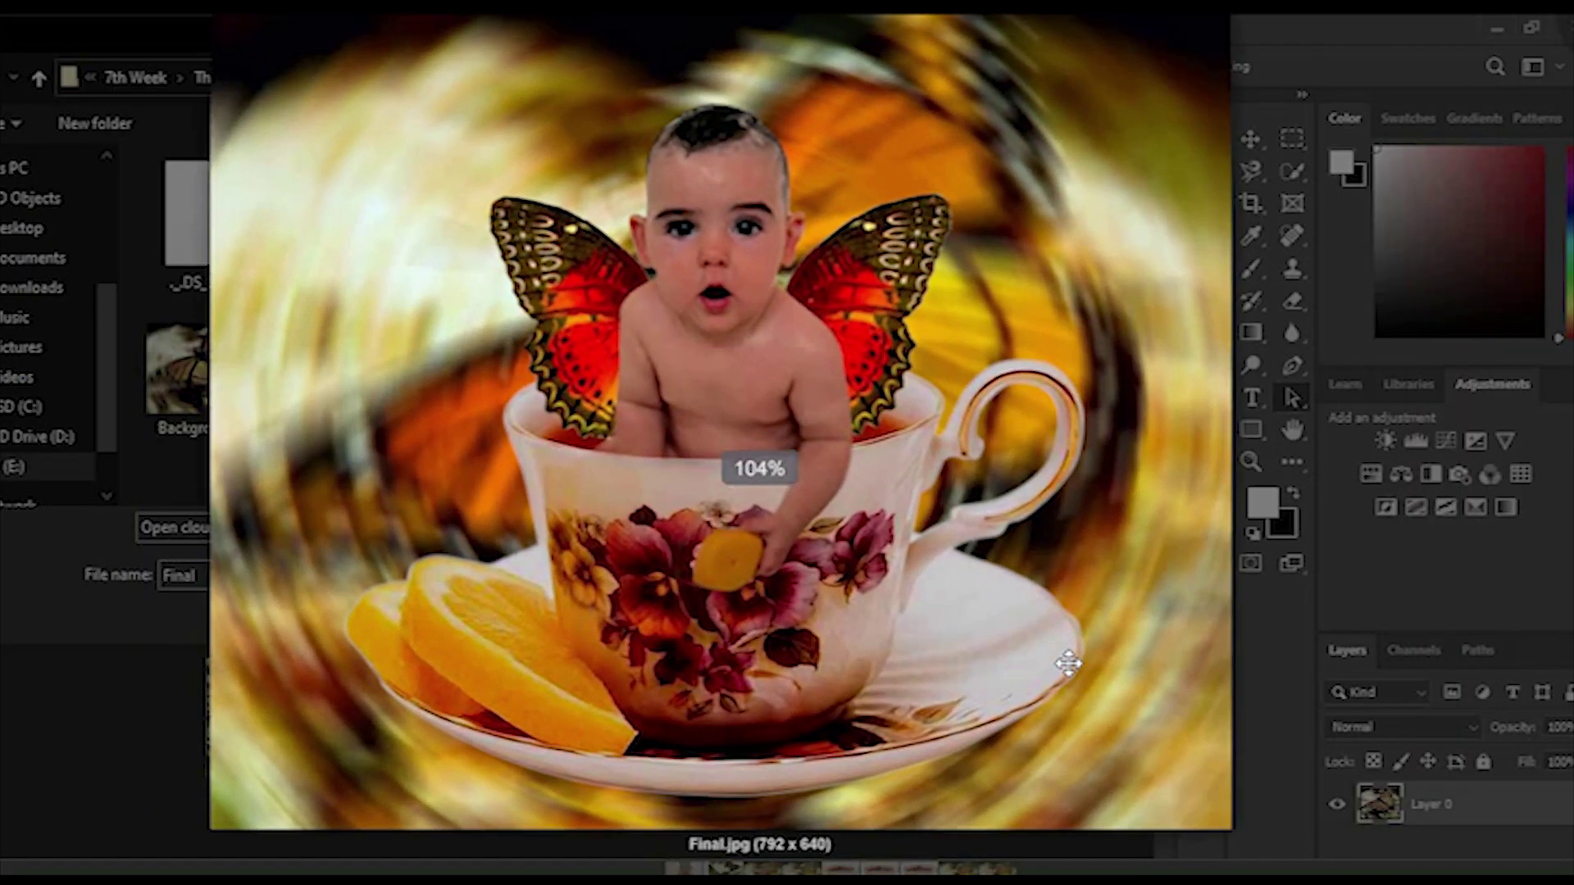
scroll(1067, 663, down, 1)
scroll(1067, 662, up, 1)
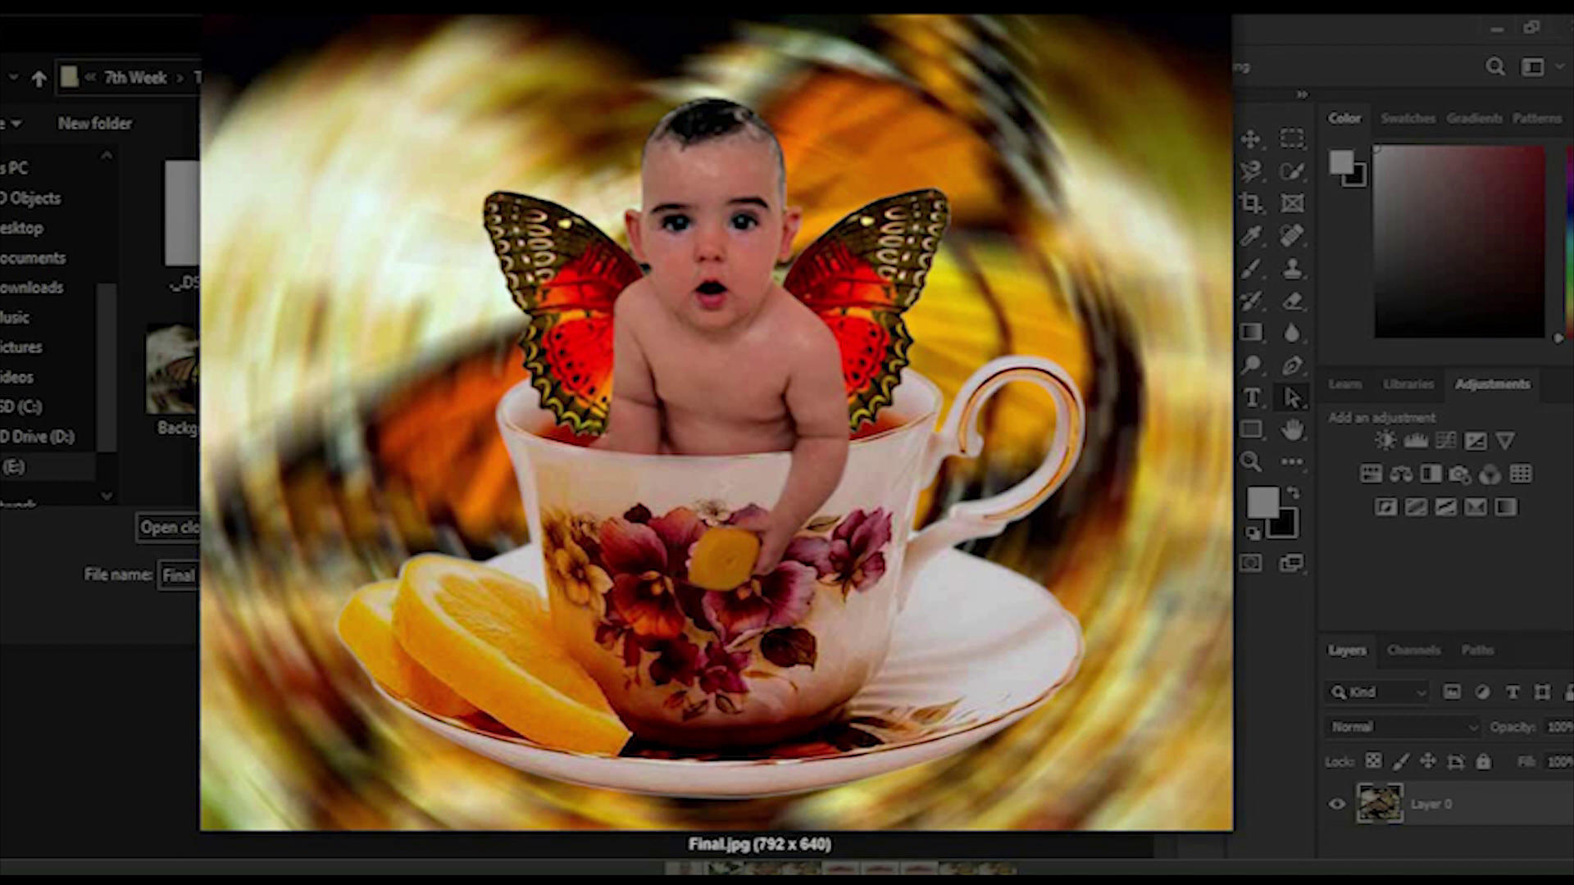
key(Escape)
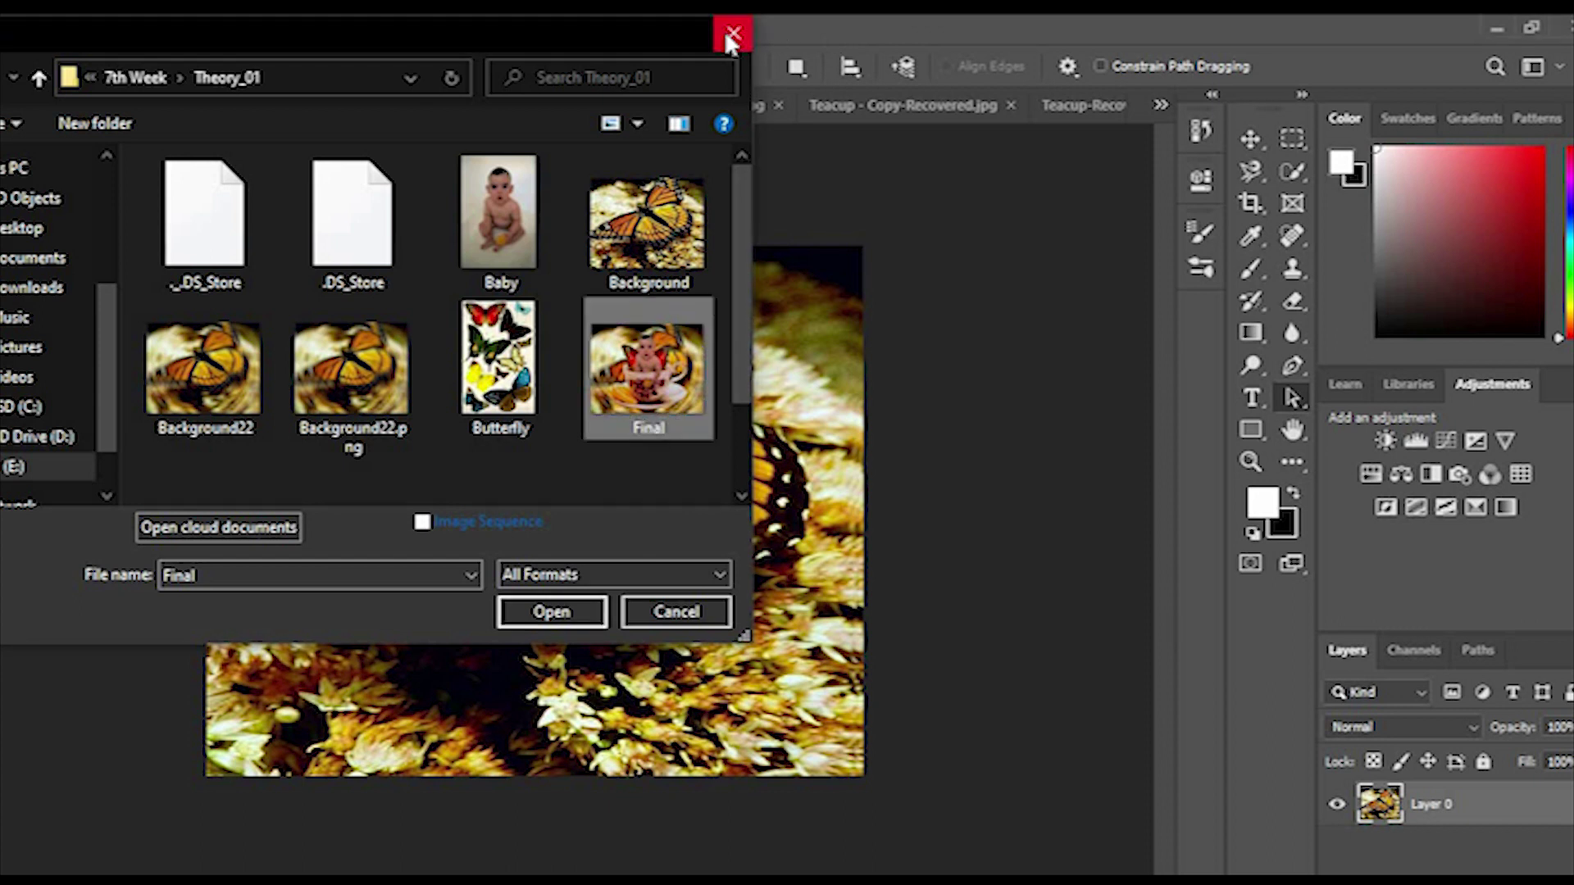
Apply a Radial Blur with Amount 10, Spin method, Good quality to the butterfly background
click(725, 31)
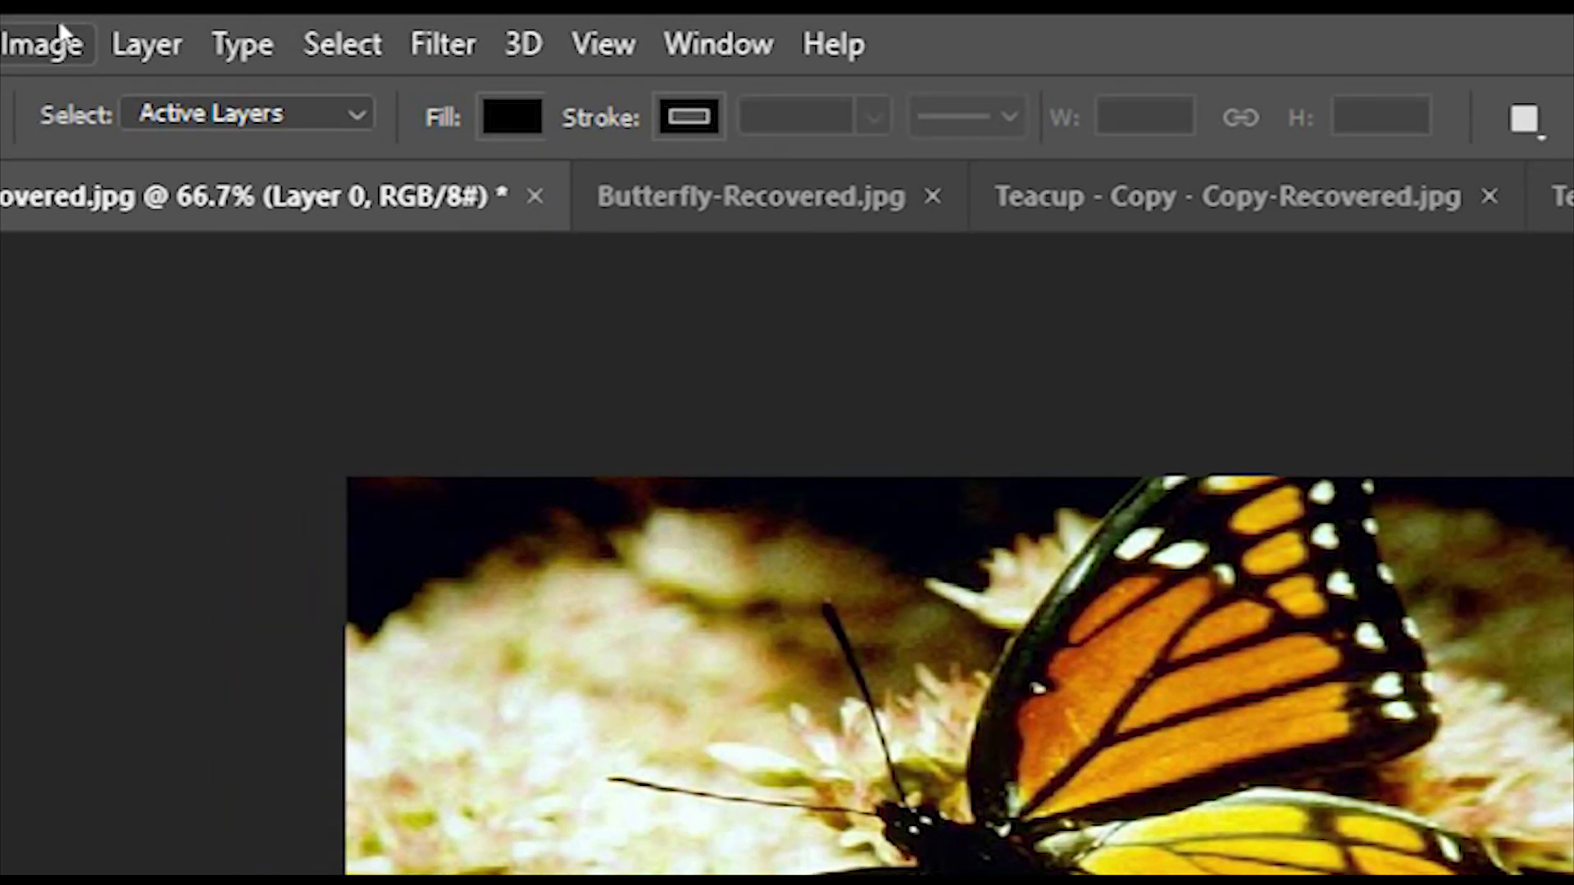
click(11, 33)
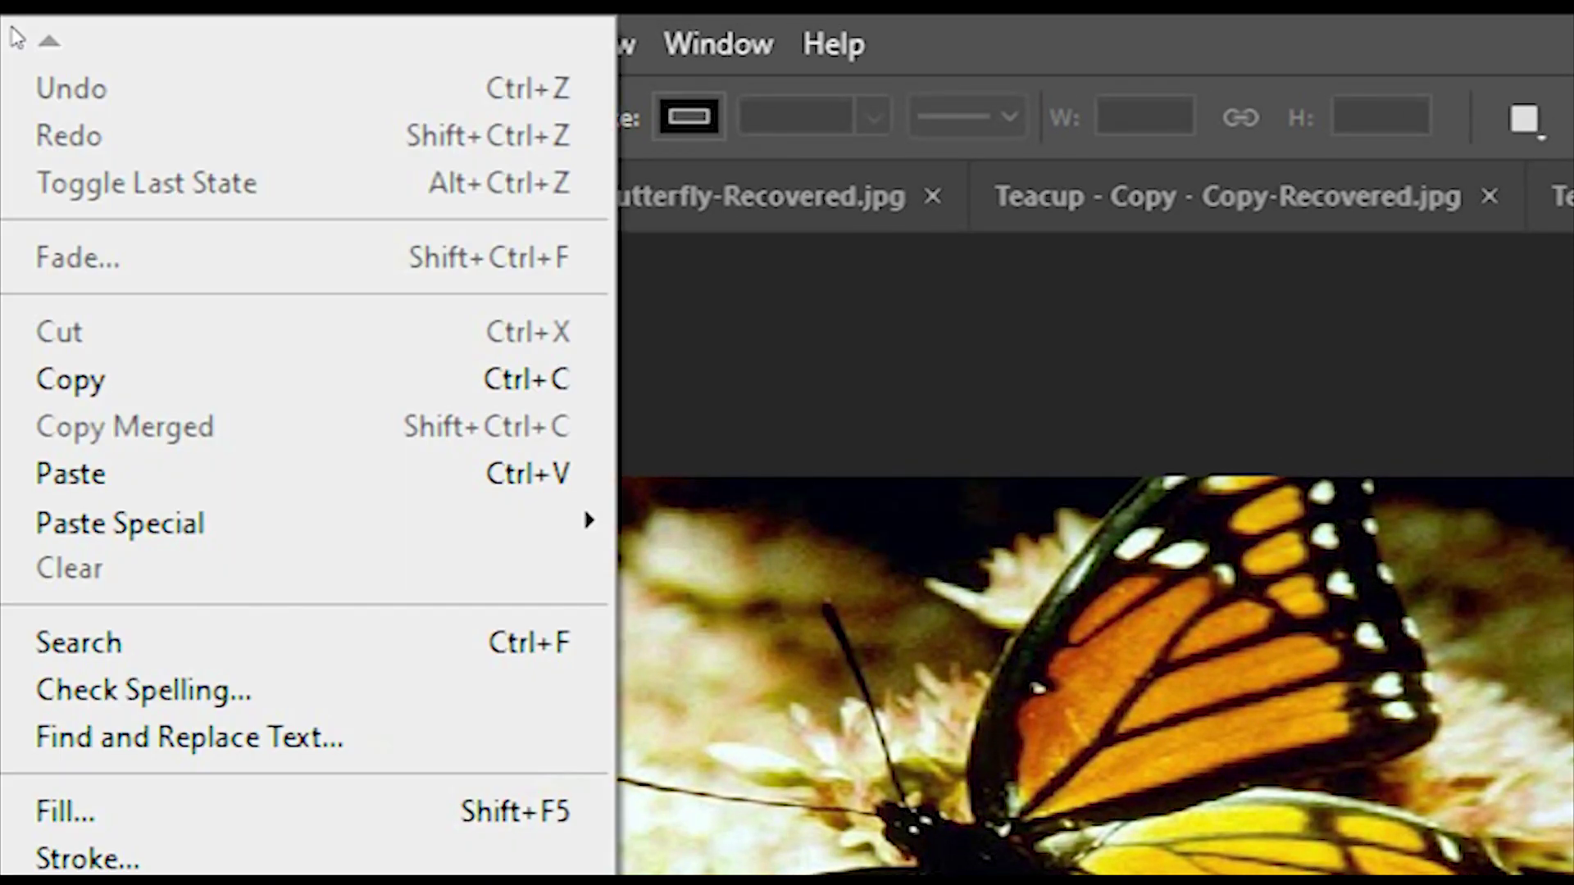
key(Up)
key(Up)
key(Up)
key(Up)
key(Up)
key(Up)
key(Up)
key(Up)
key(Right)
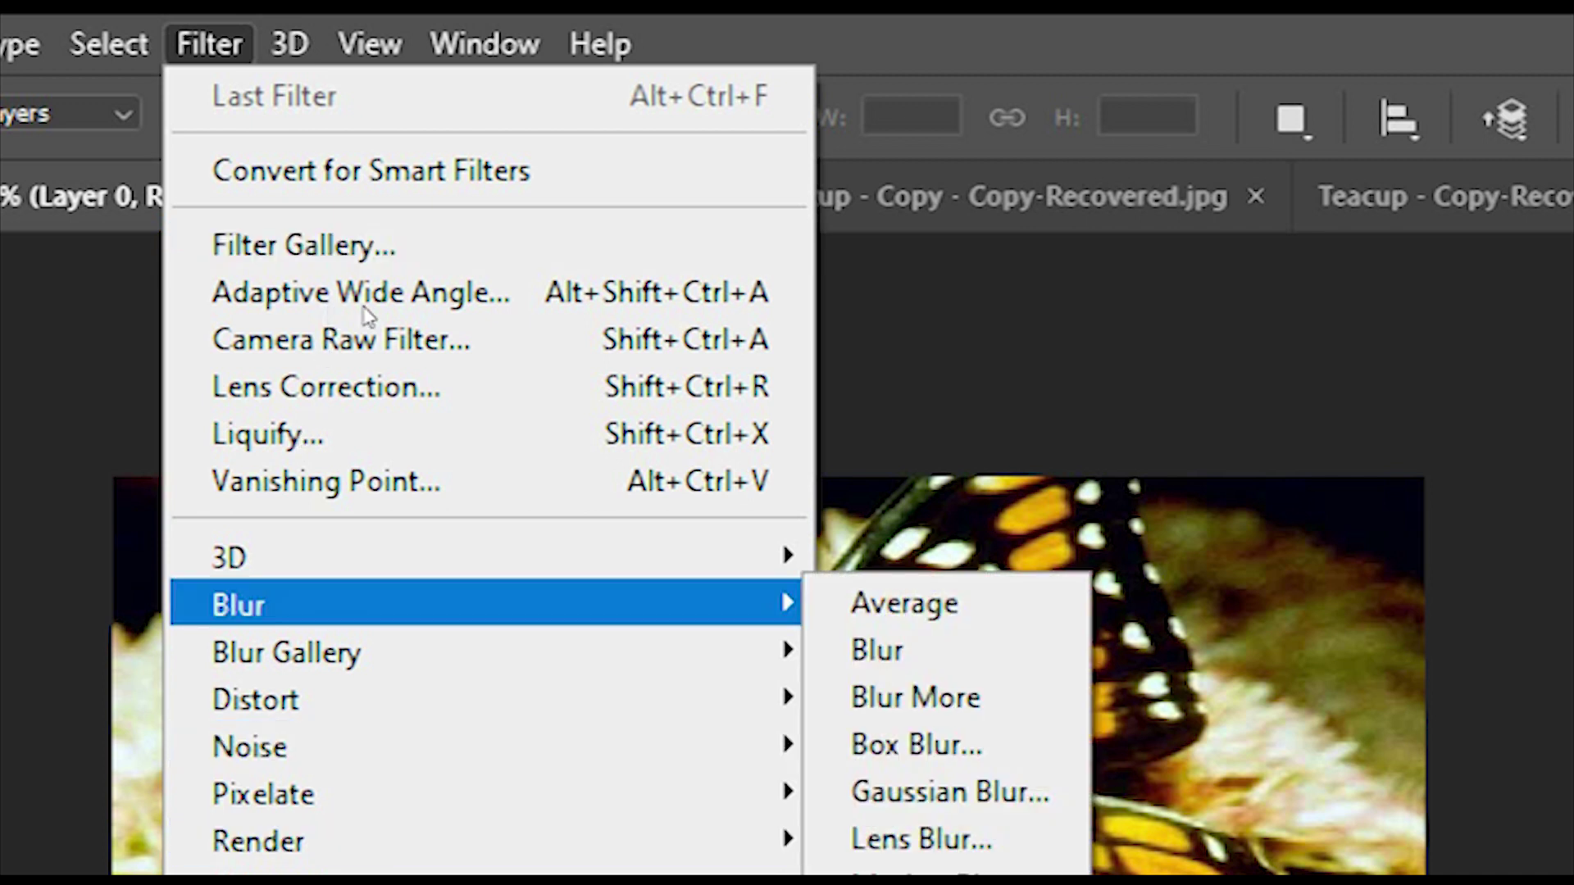
key(Down)
key(Down)
key(Down)
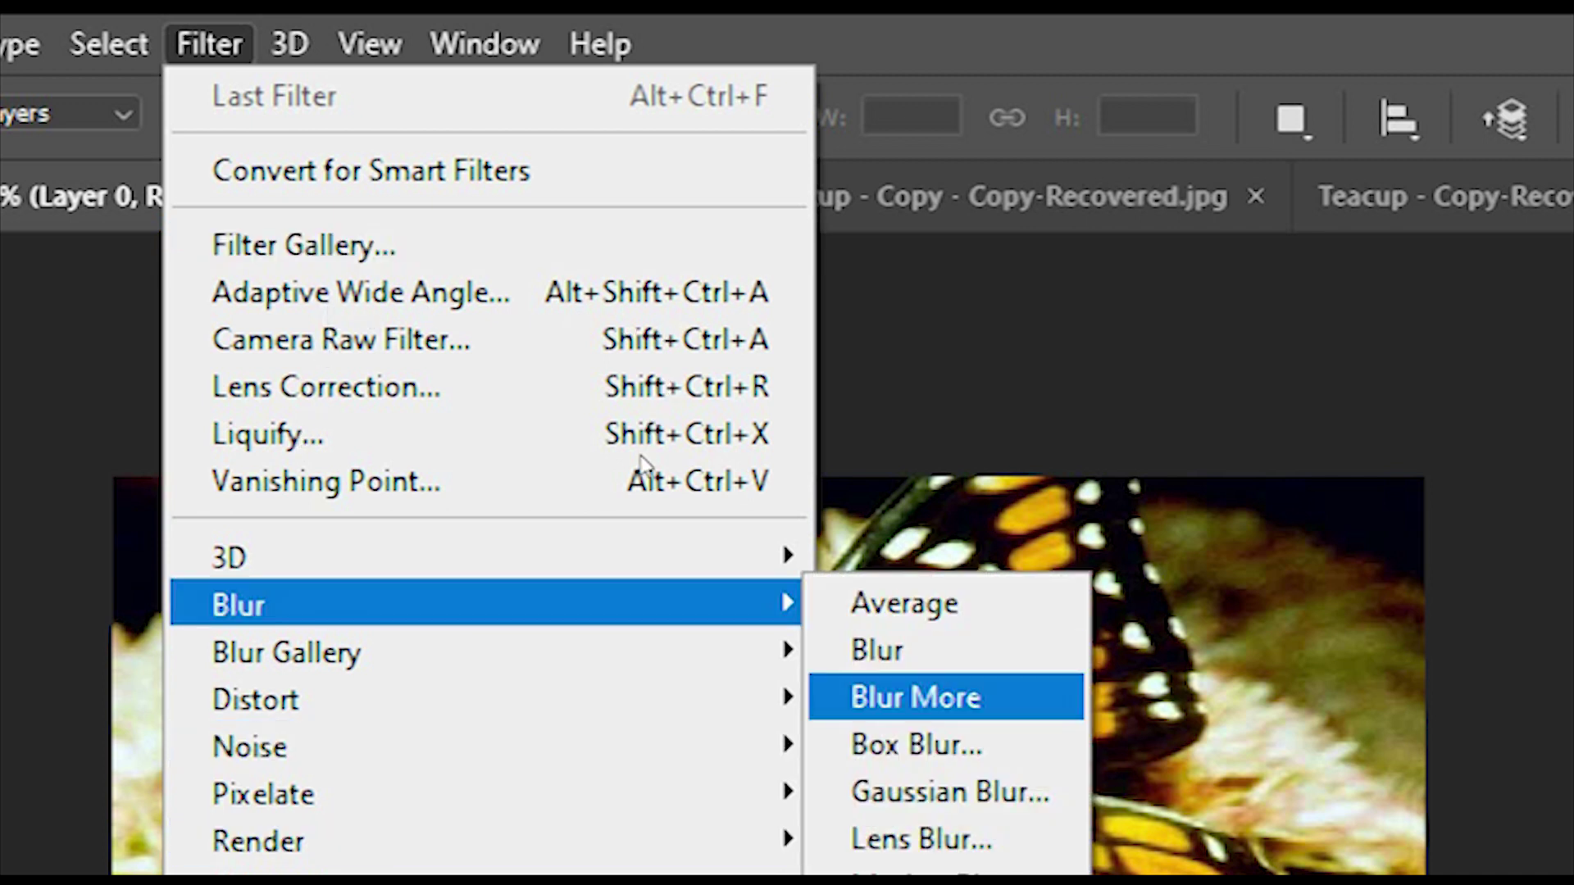
key(Down)
key(Down)
key(Down)
key(Up)
key(Down)
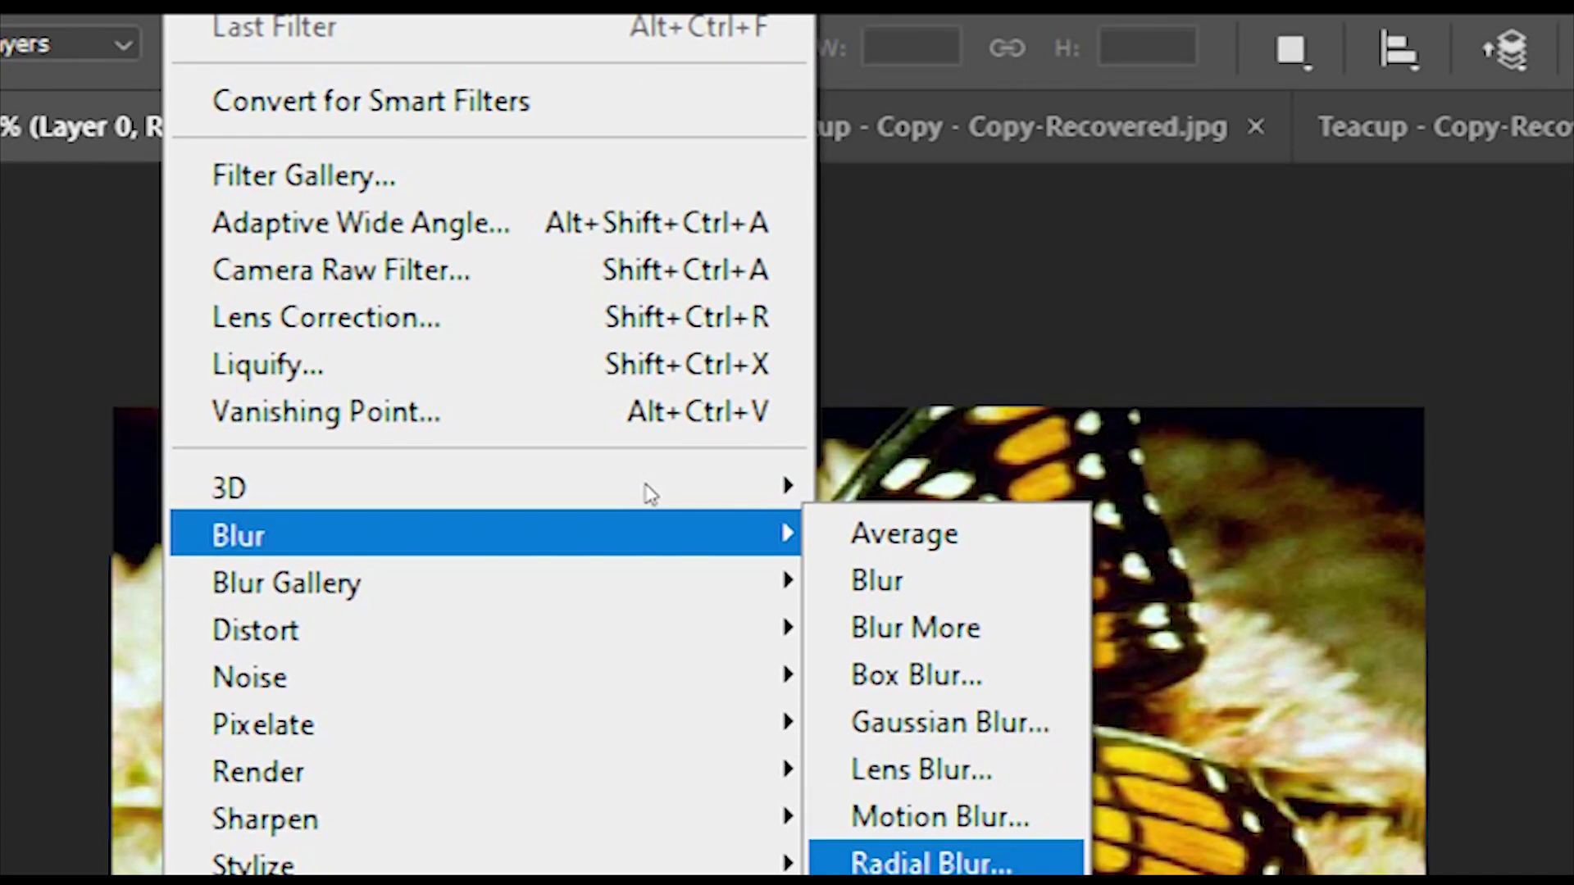
key(Return)
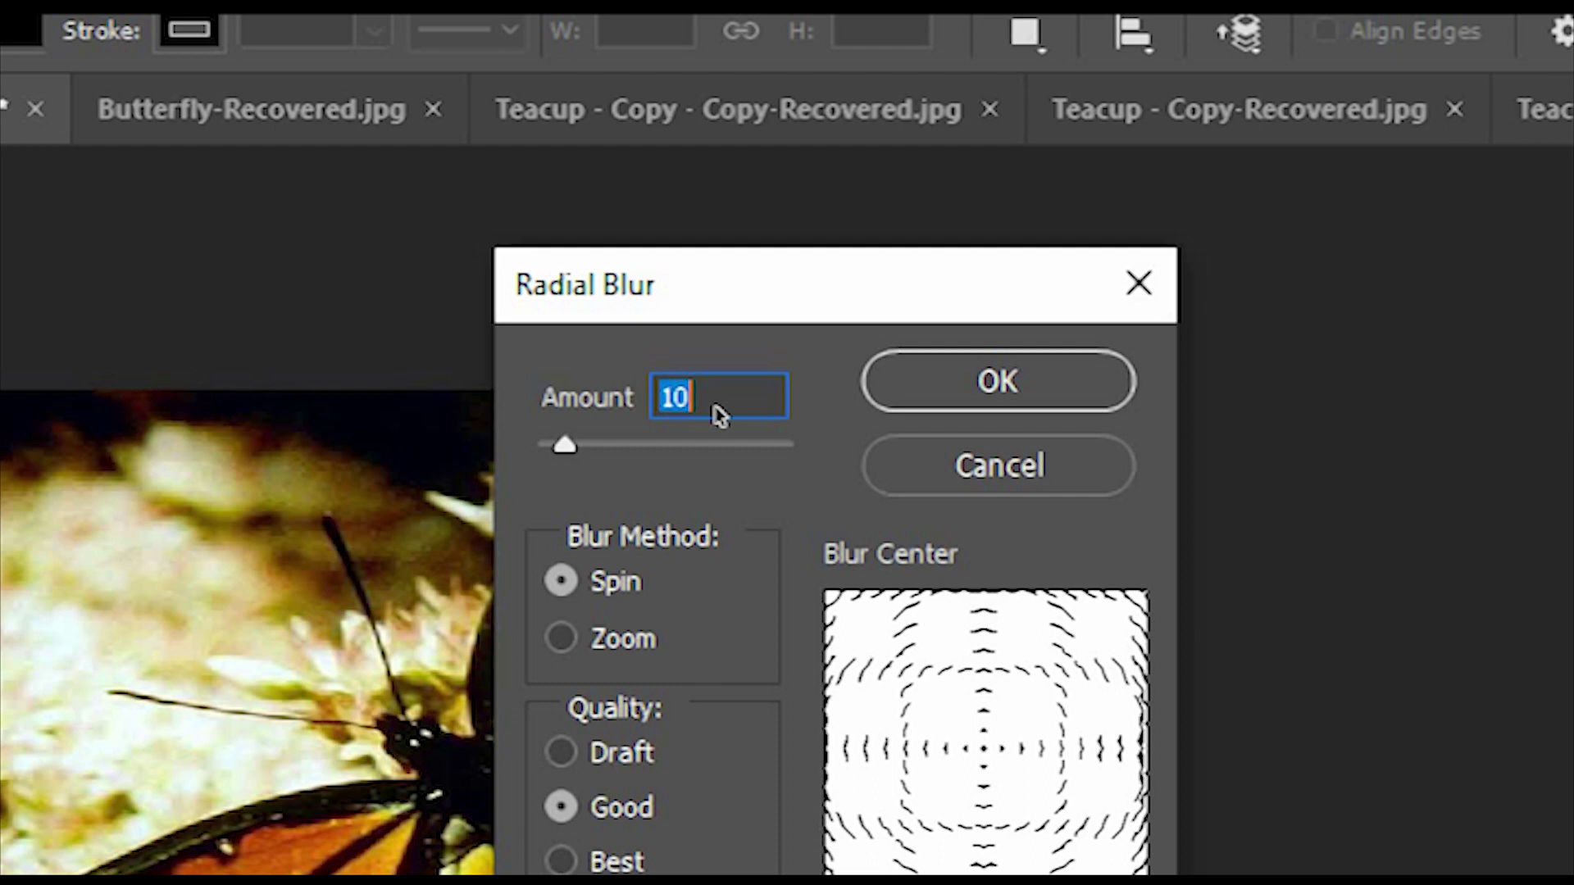
click(636, 240)
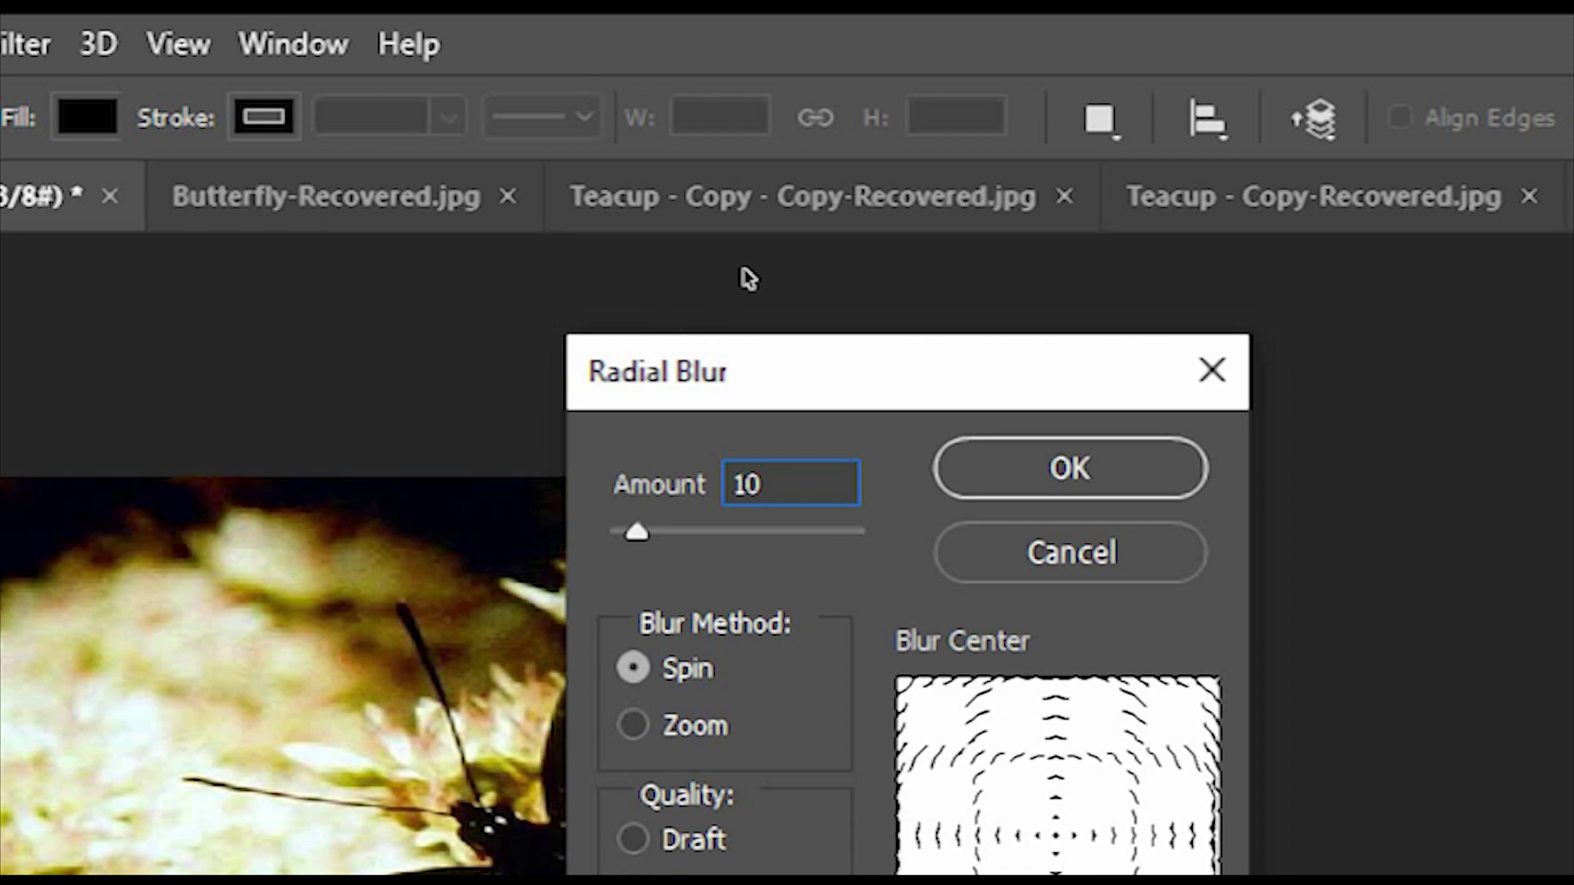
key(Return)
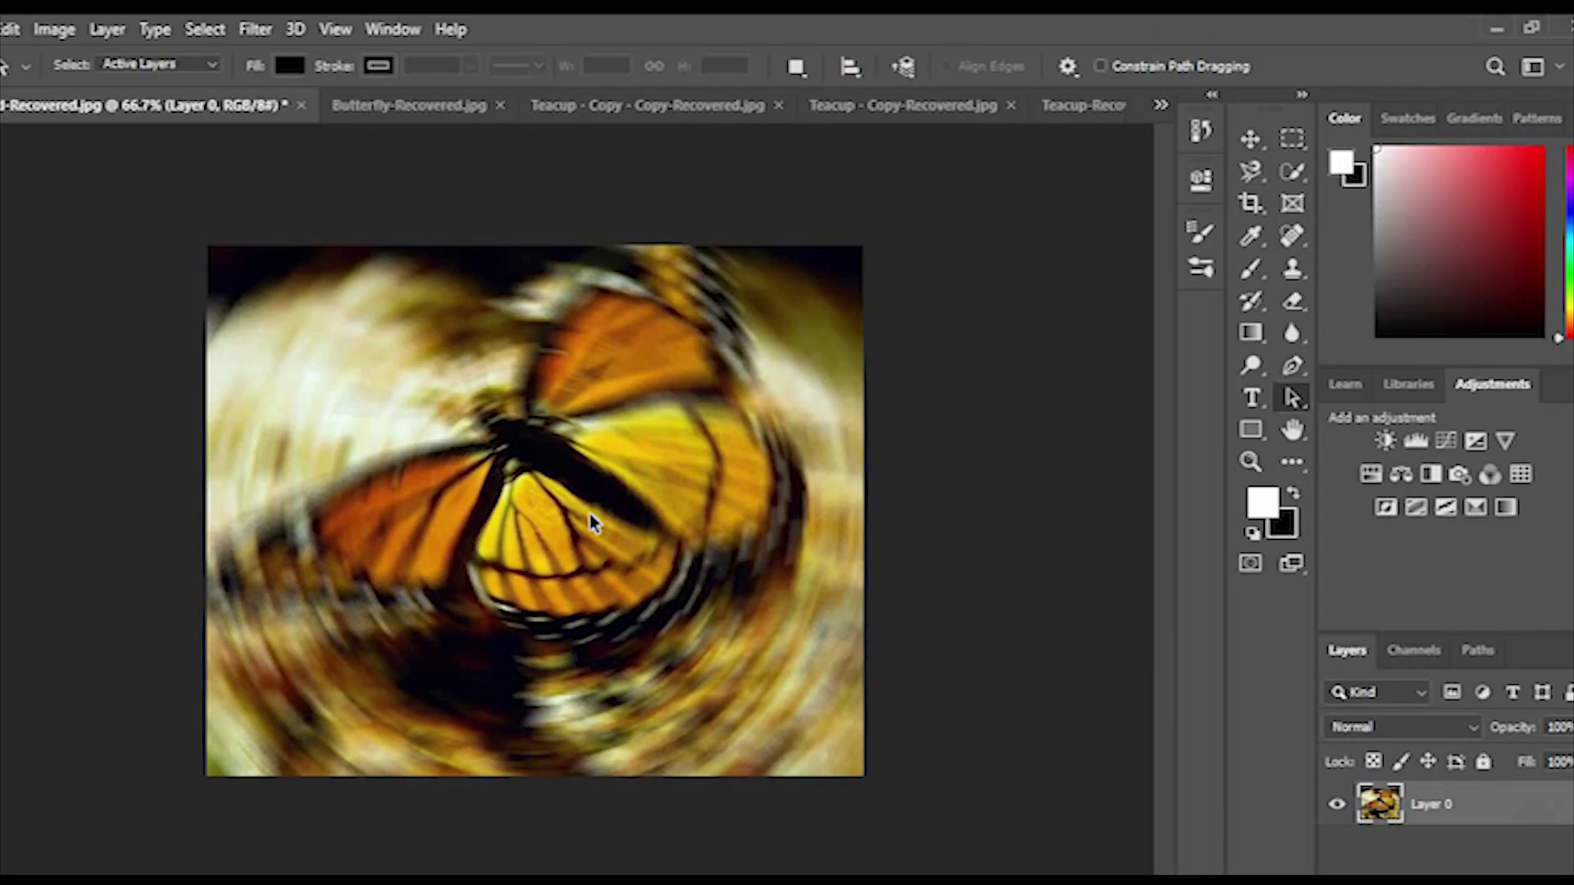
Remake the teacup selection from its path with no feathering
click(1092, 109)
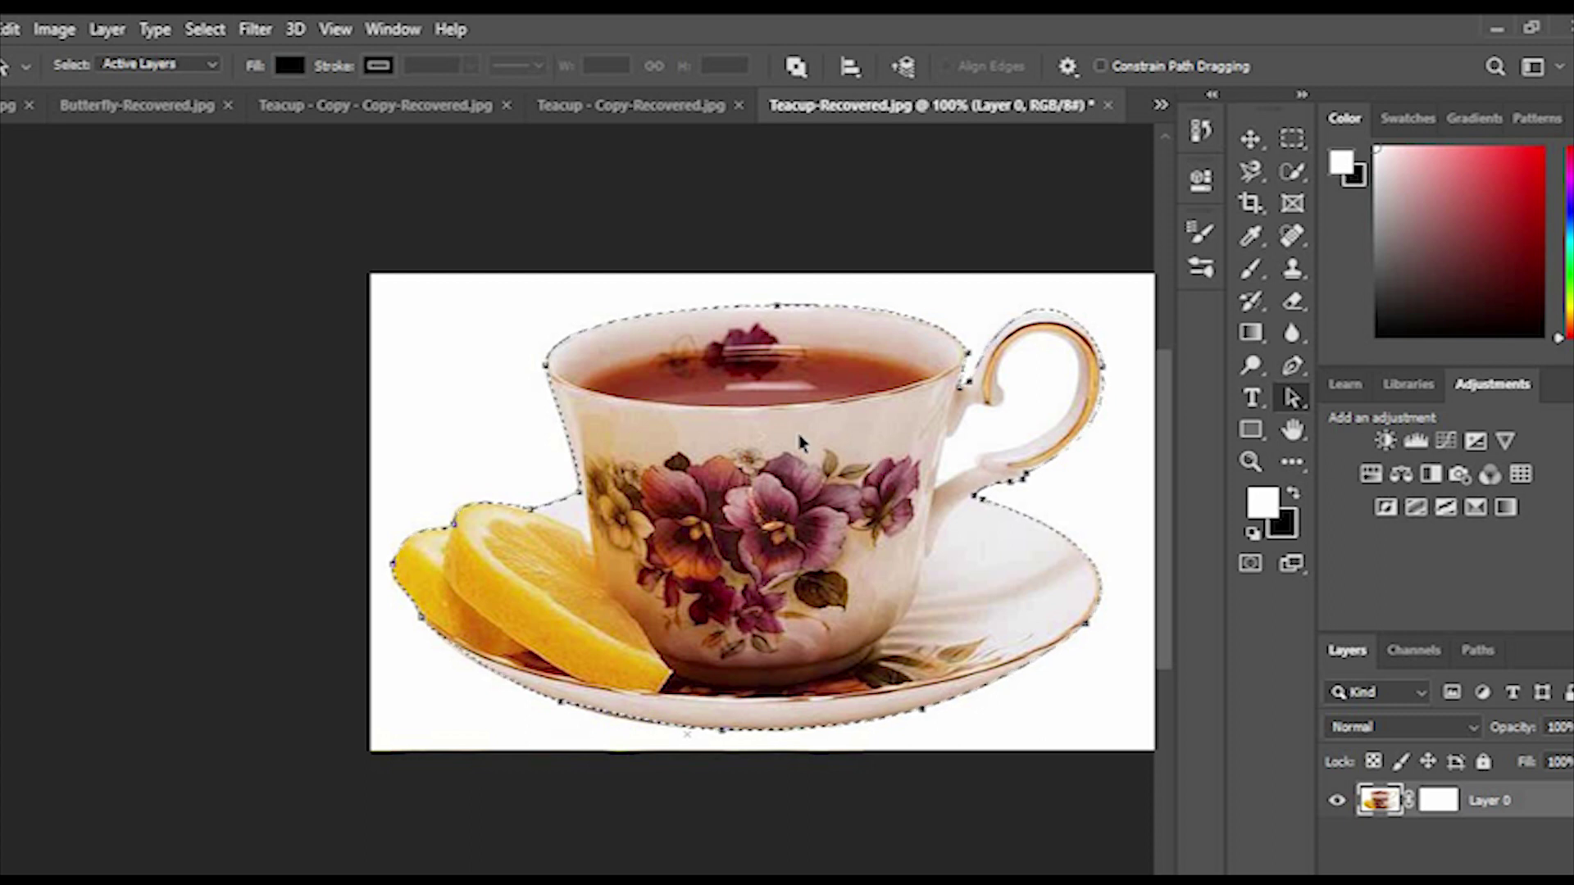
right_click(831, 509)
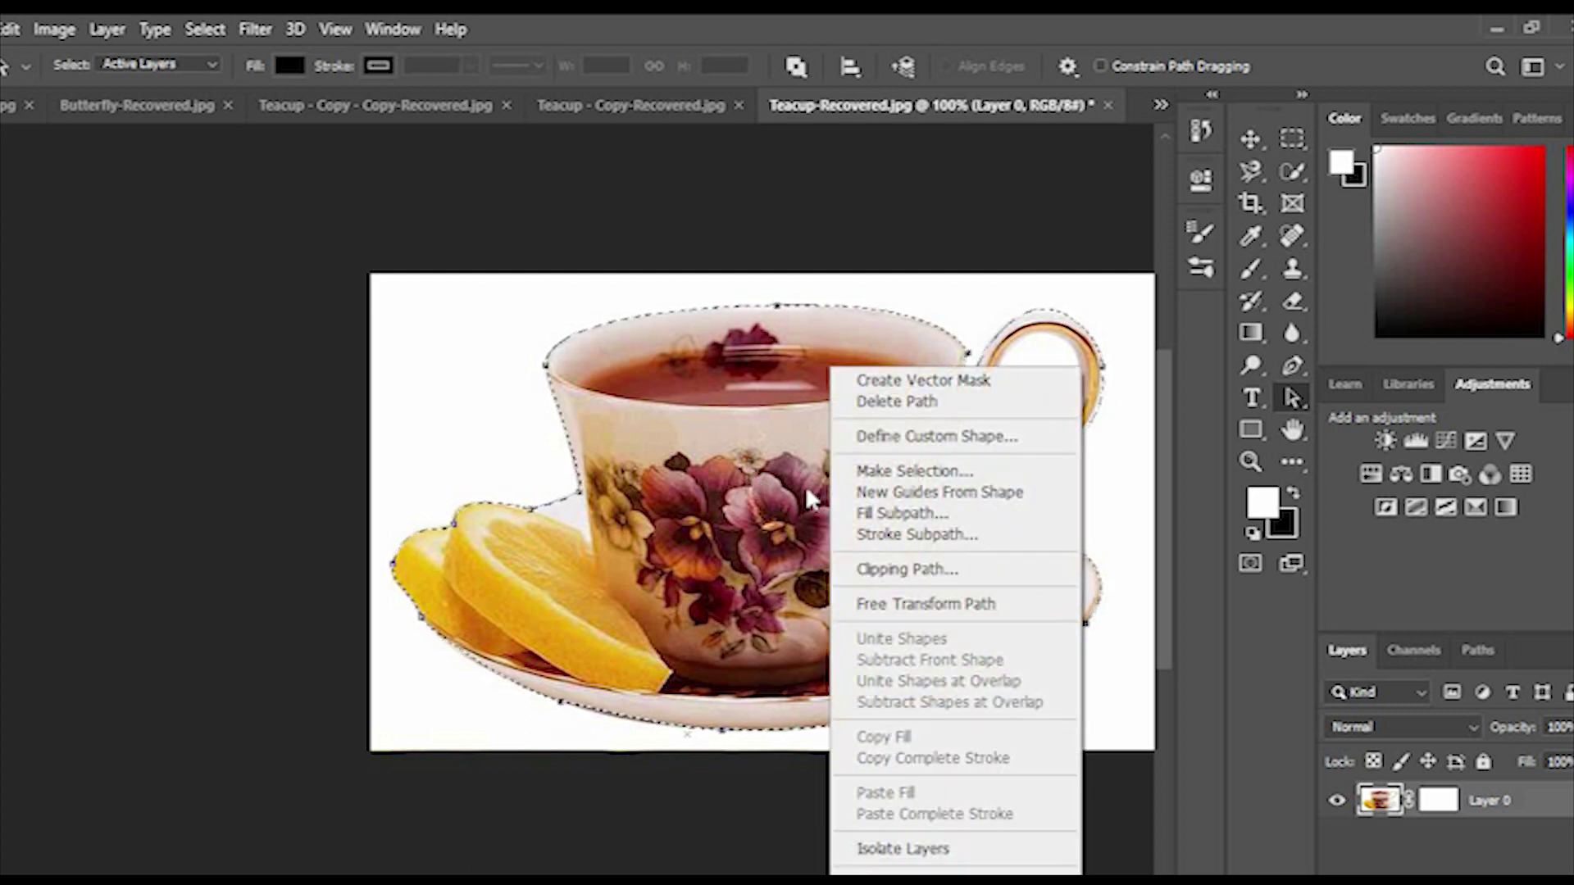
click(887, 472)
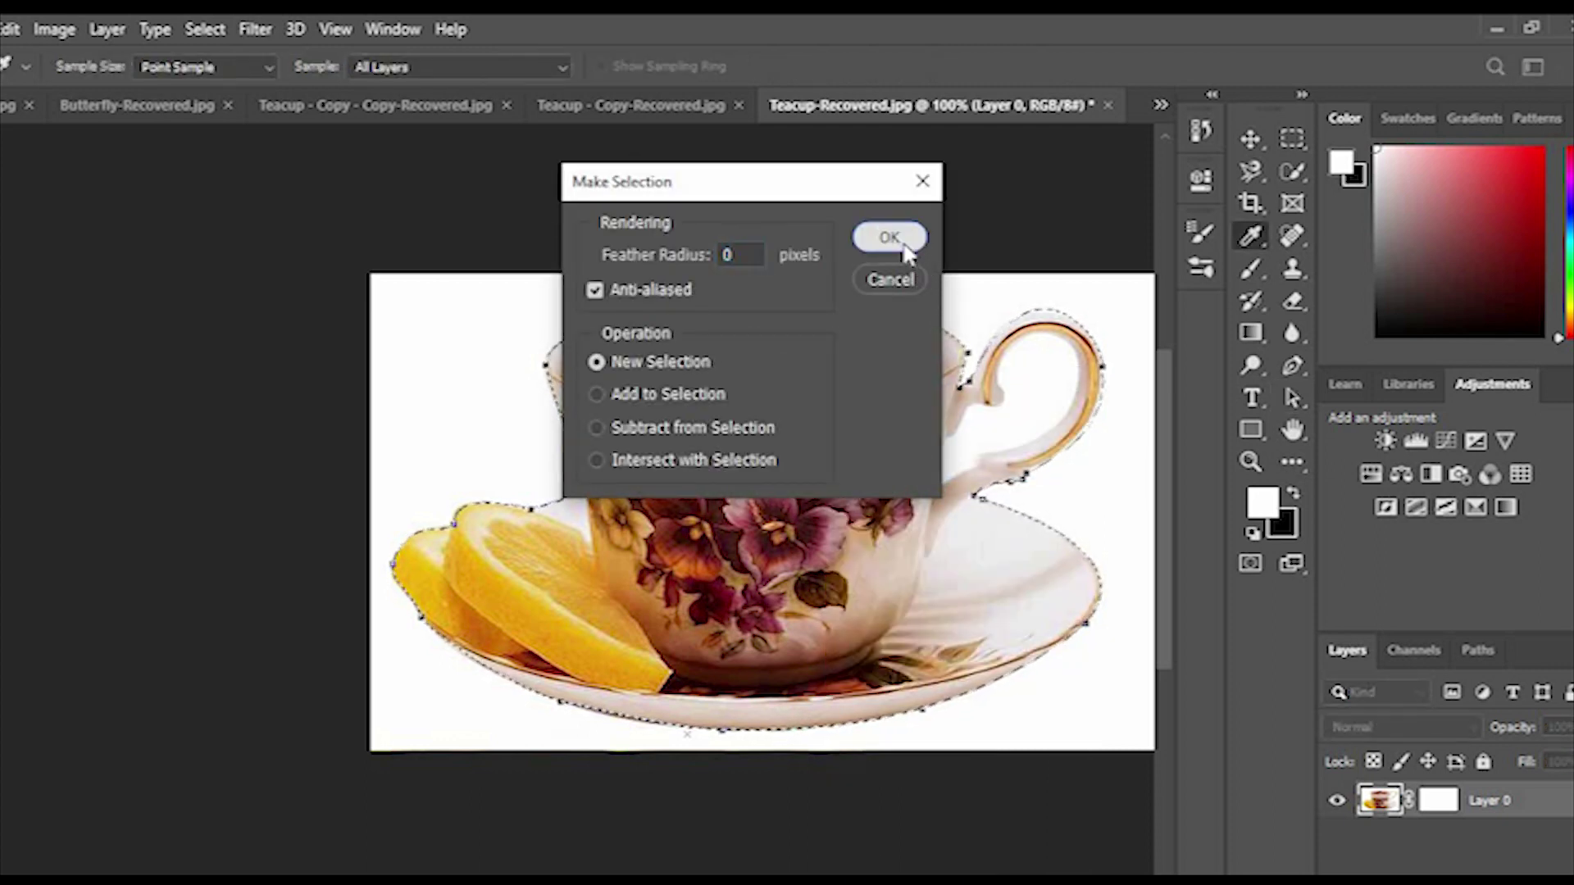
click(890, 238)
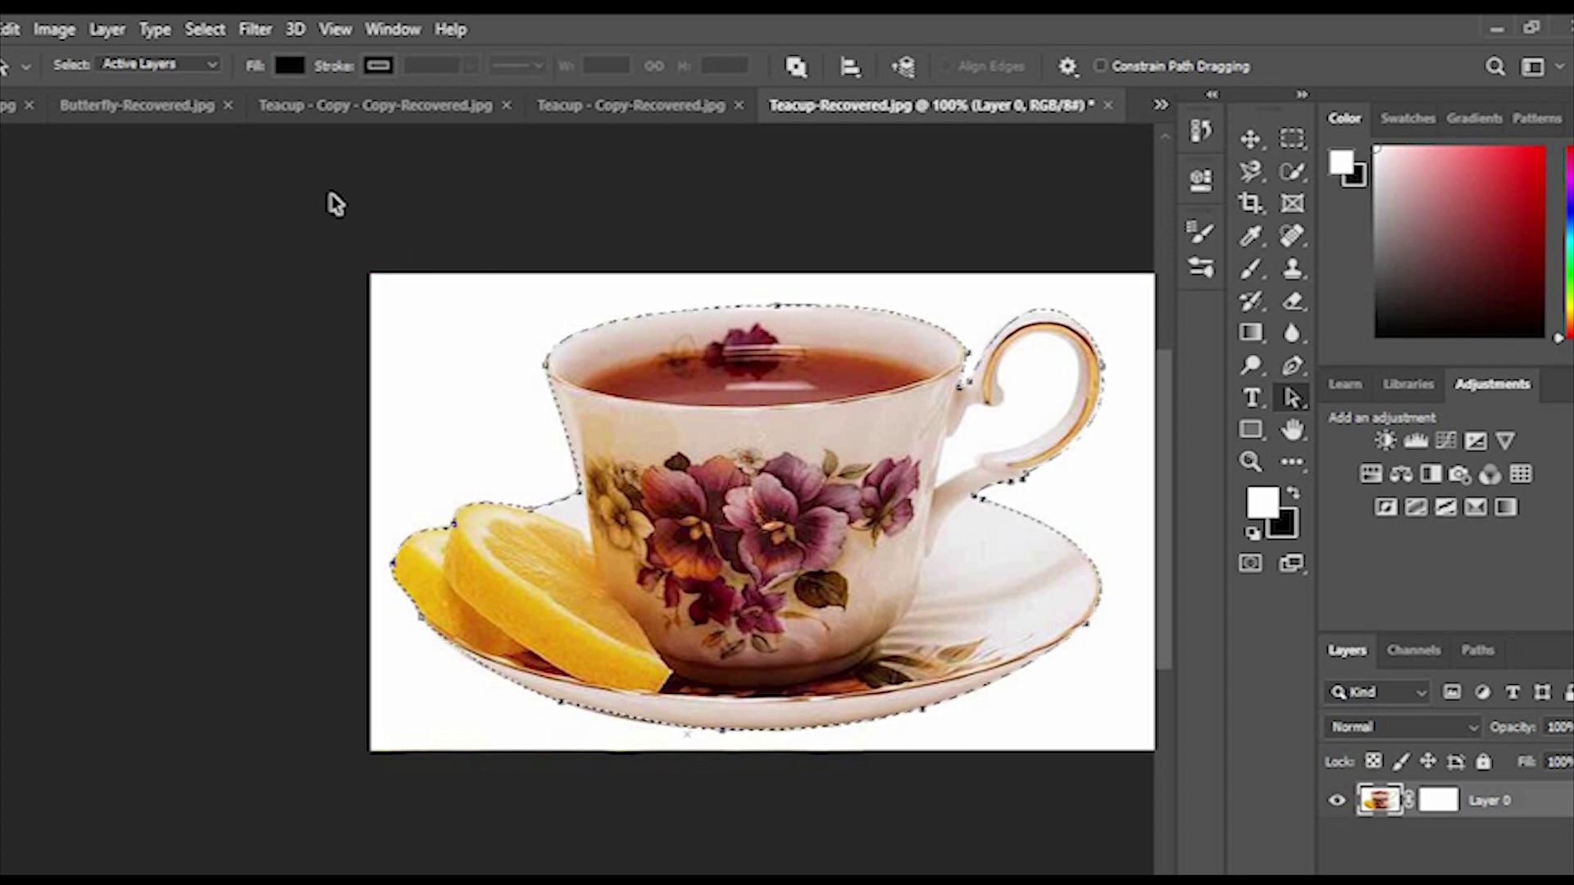
Copy the selected teacup and lemons and bring up the swirled butterfly document
click(57, 29)
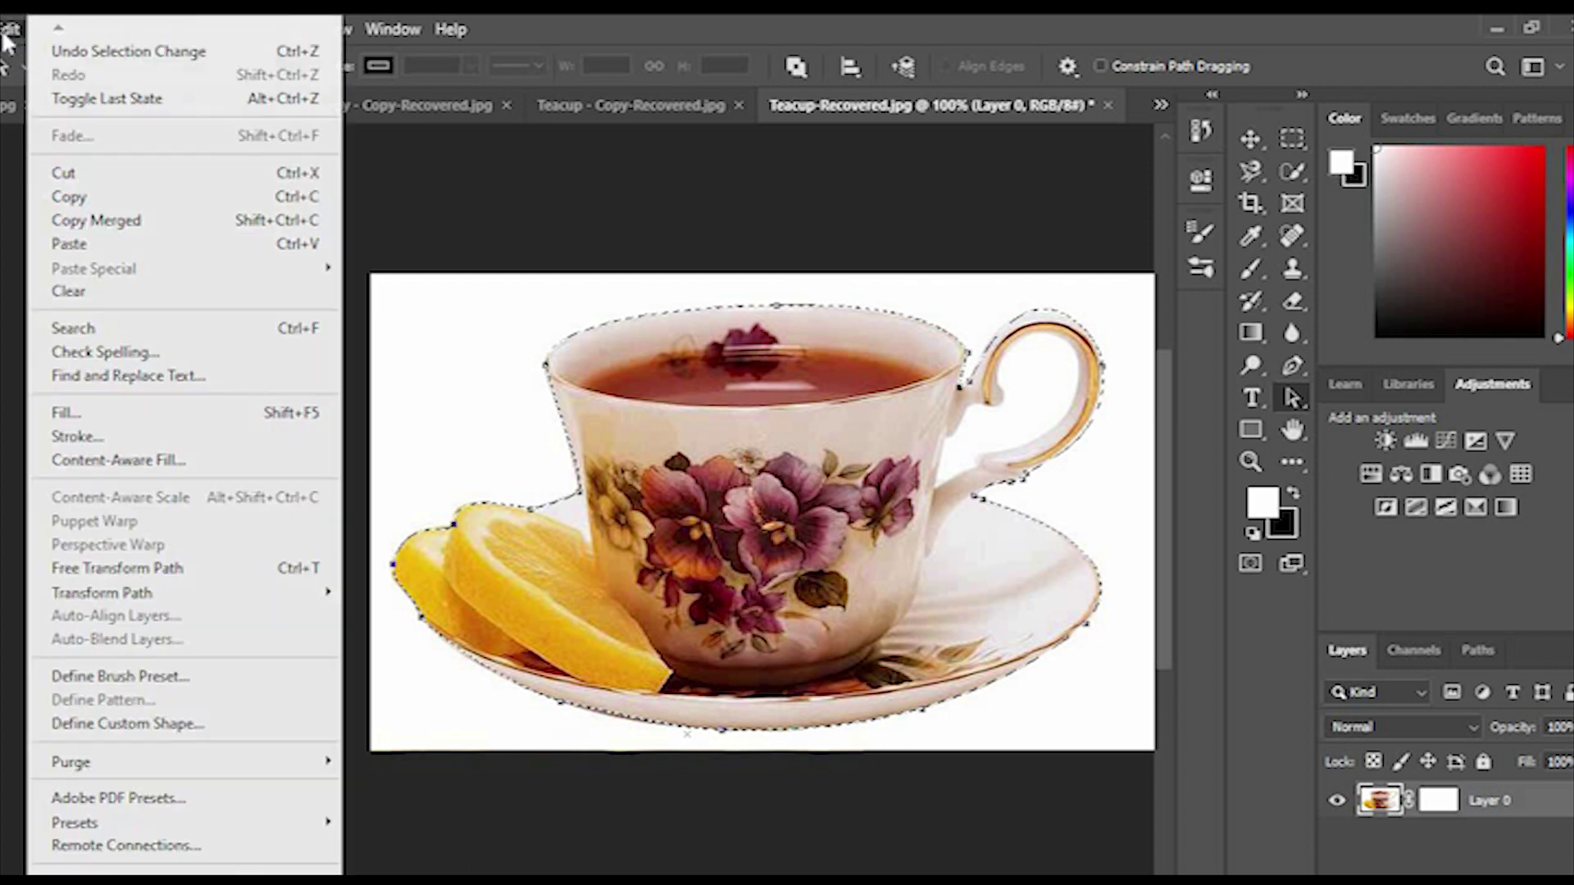
click(140, 197)
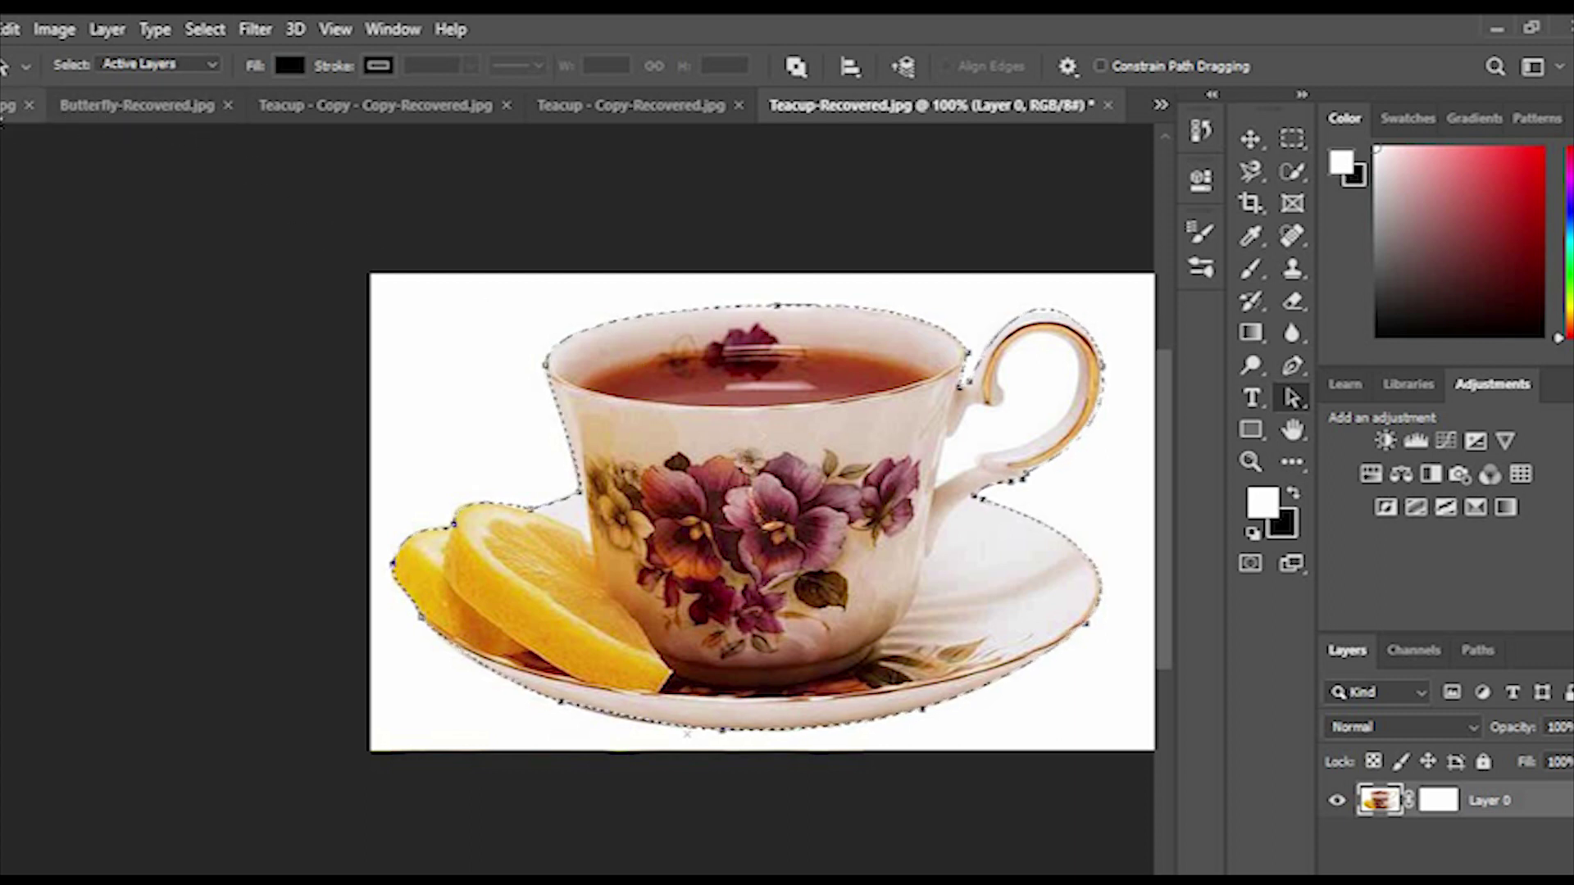
click(10, 107)
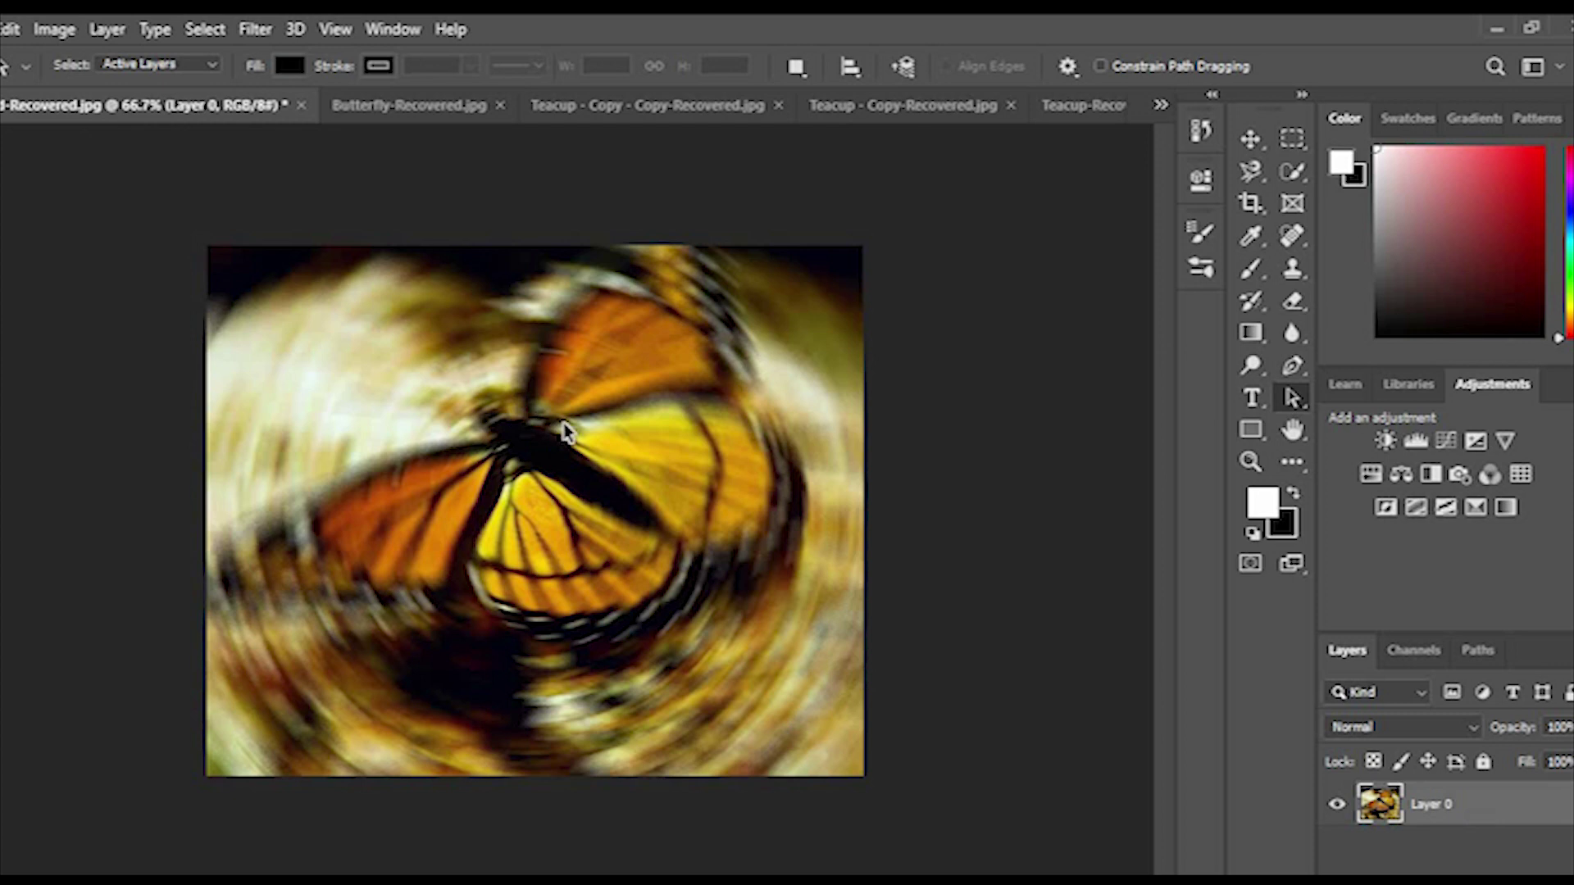
Paste the teacup as Layer 1, scale it to 108% and position it near the centre
key(ctrl+v)
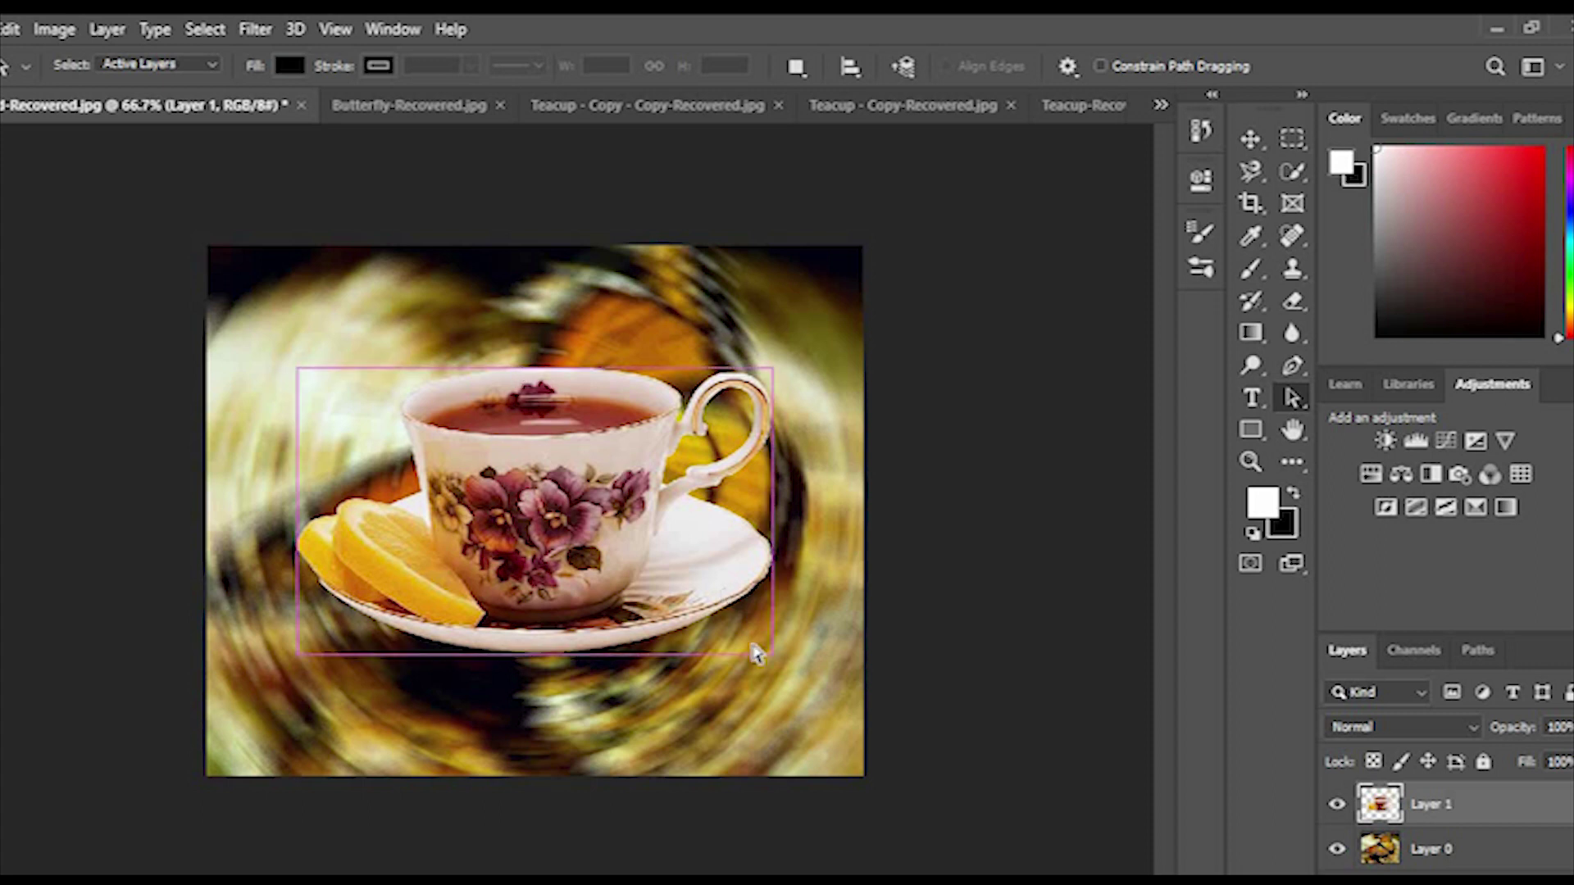
key(ctrl+t)
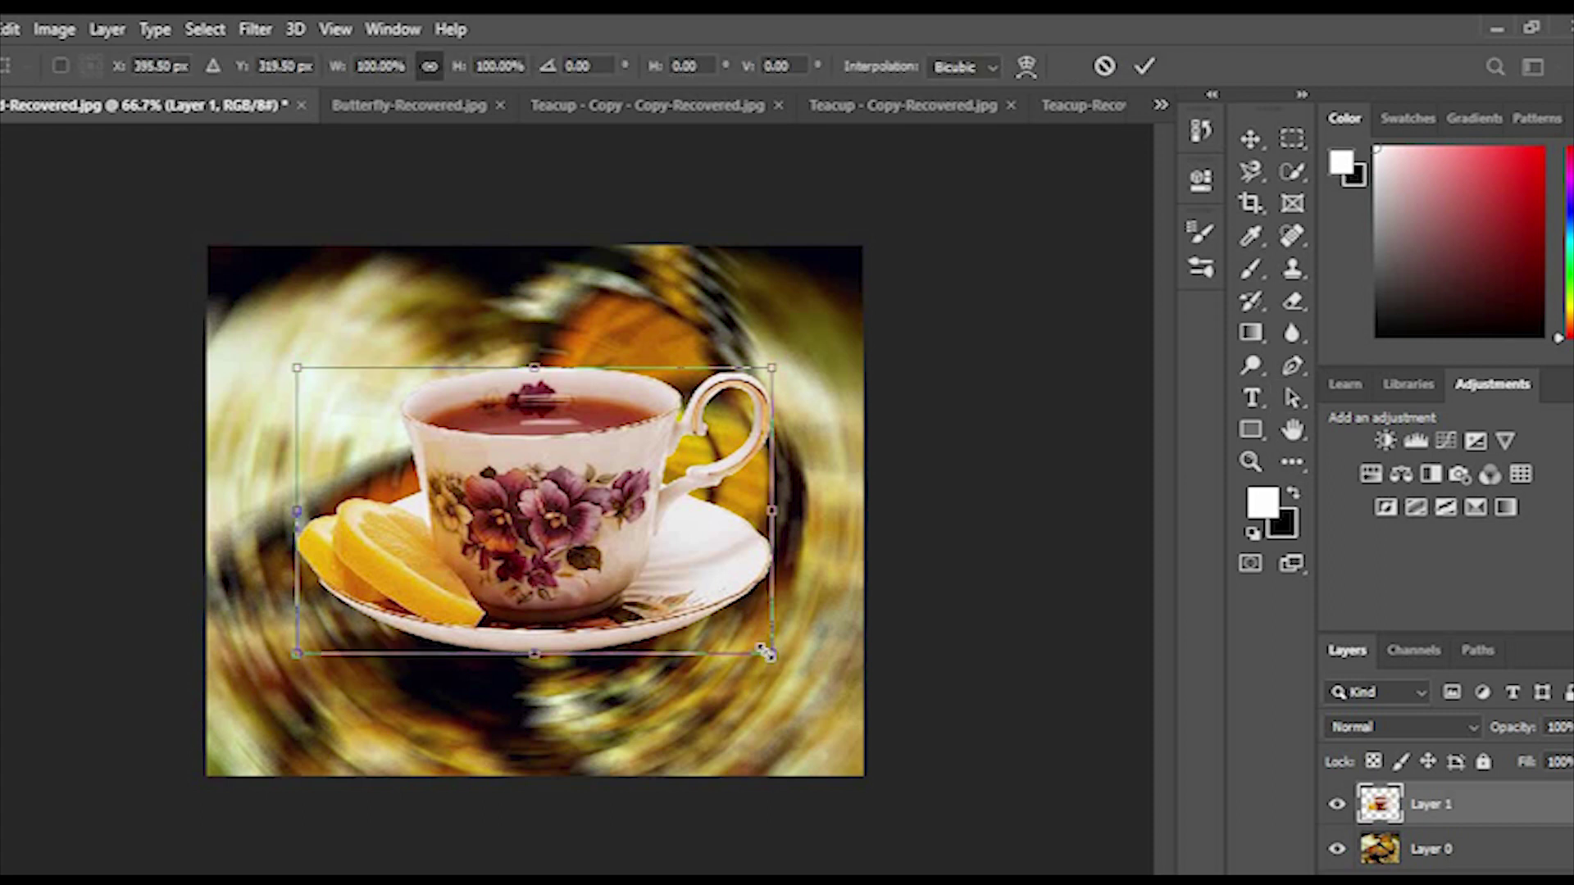
mouse_move(766, 652)
mouse_down()
mouse_move(783, 689)
mouse_move(816, 678)
mouse_up()
drag(606, 570, 597, 596)
mouse_move(463, 521)
mouse_down()
mouse_move(532, 517)
mouse_move(635, 464)
mouse_move(579, 547)
mouse_up()
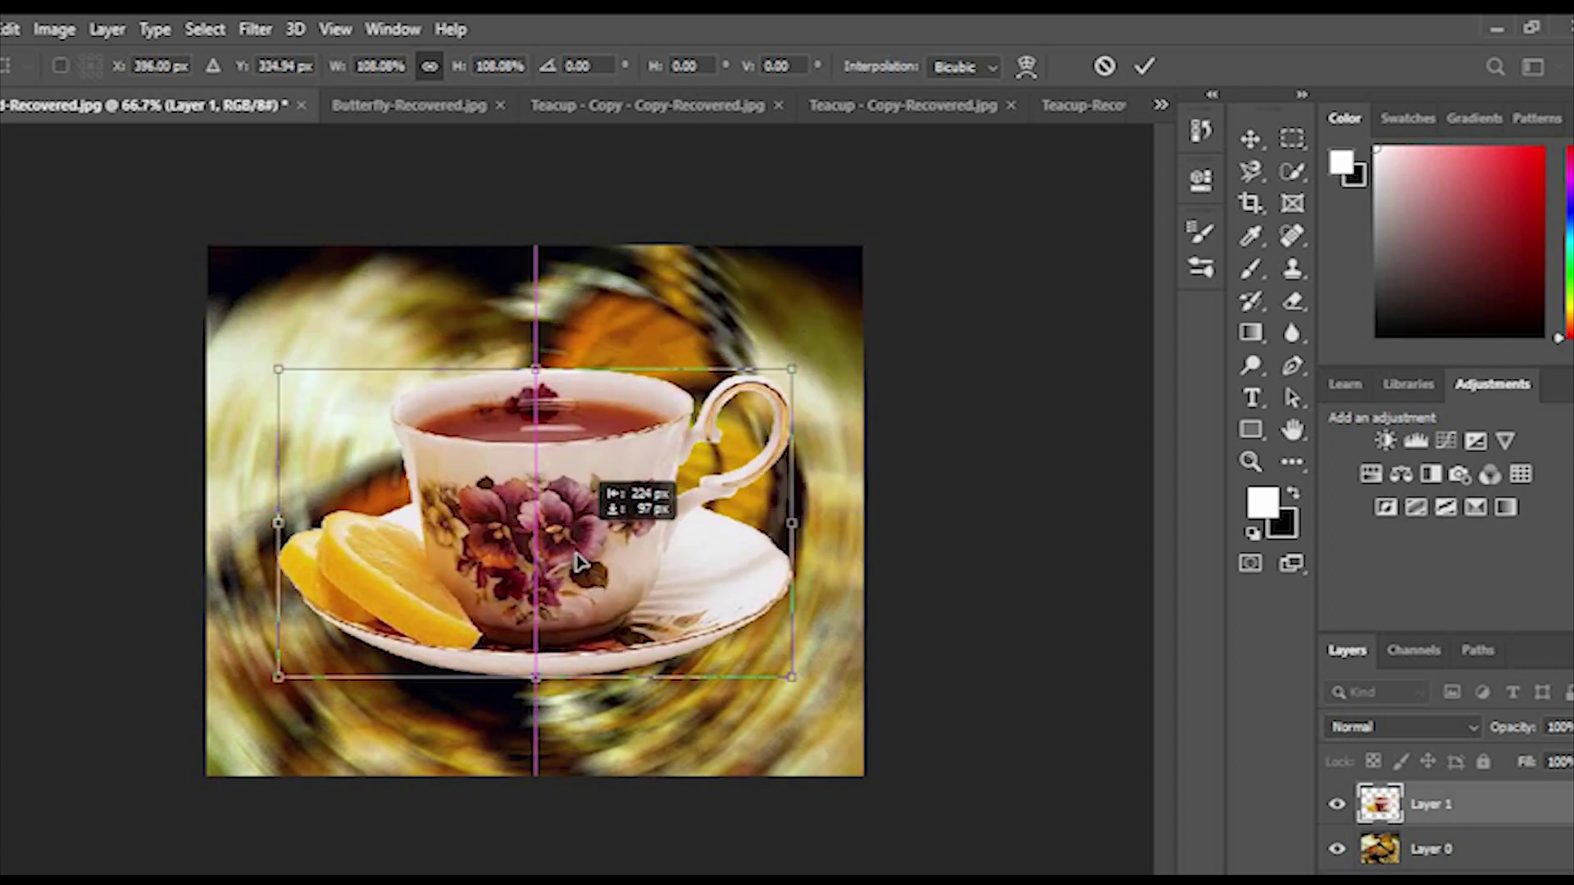
drag(579, 562, 566, 584)
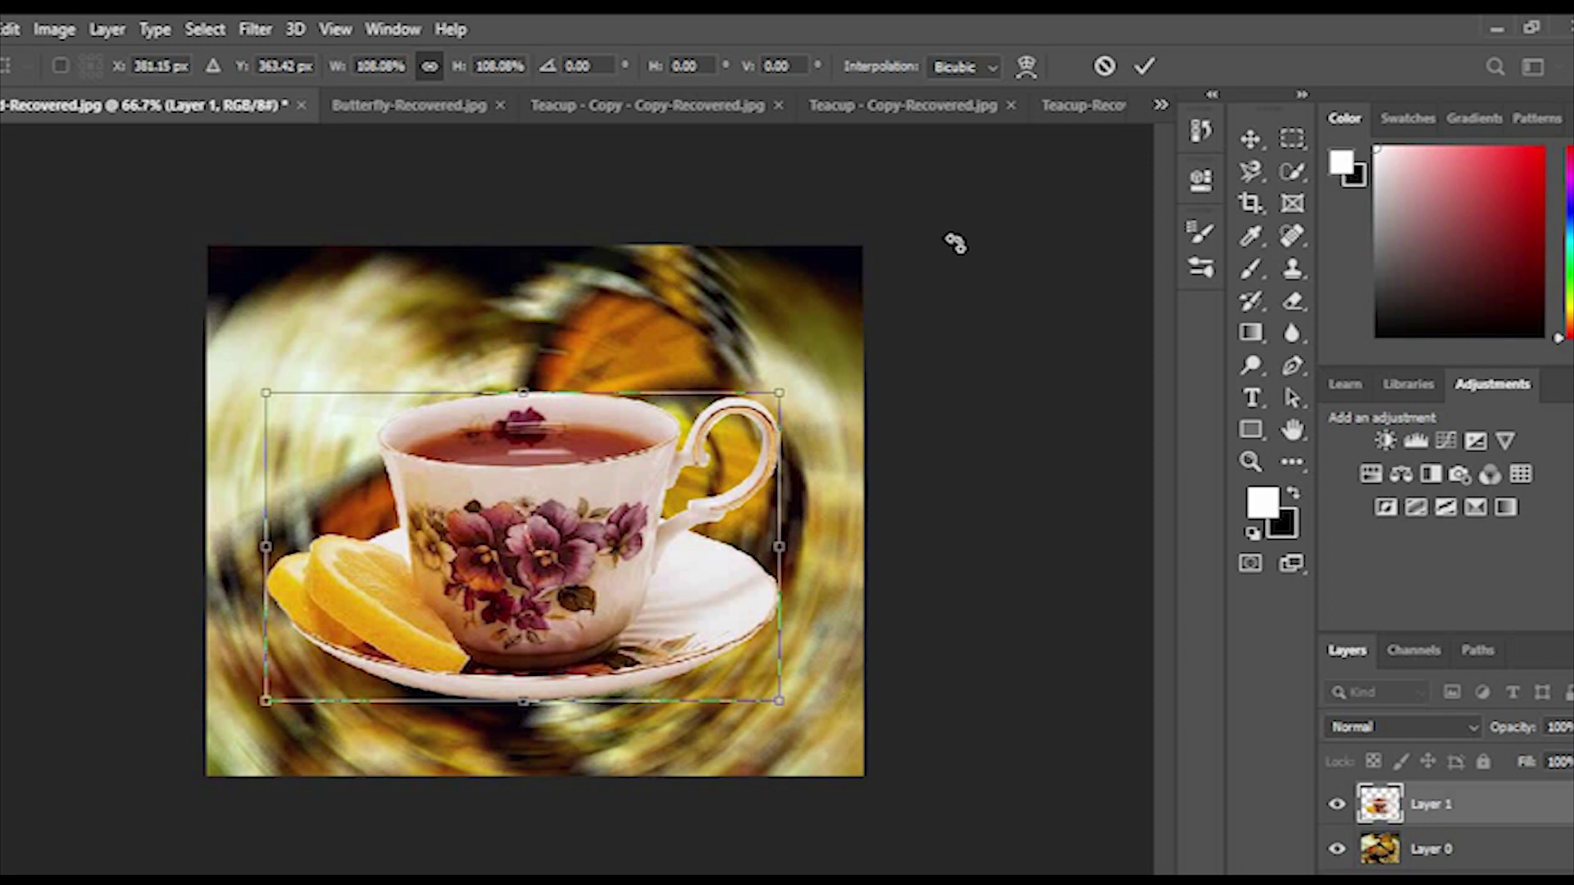
key(Return)
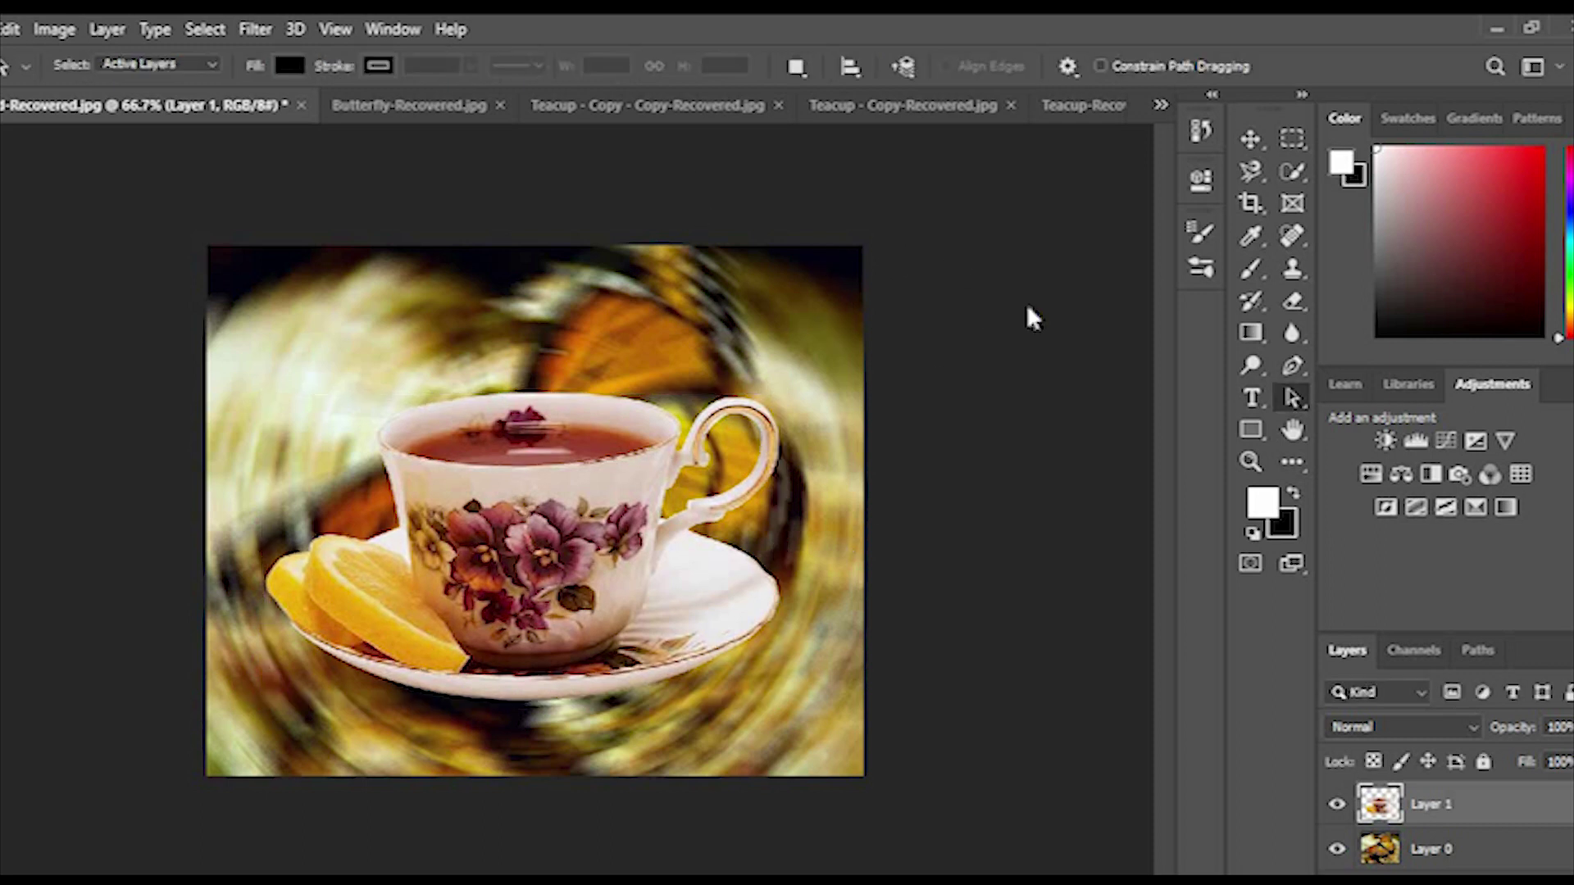
Open the baby-in-the-bath photo from the Theory_01 folder and zoom in on it
key(ctrl+o)
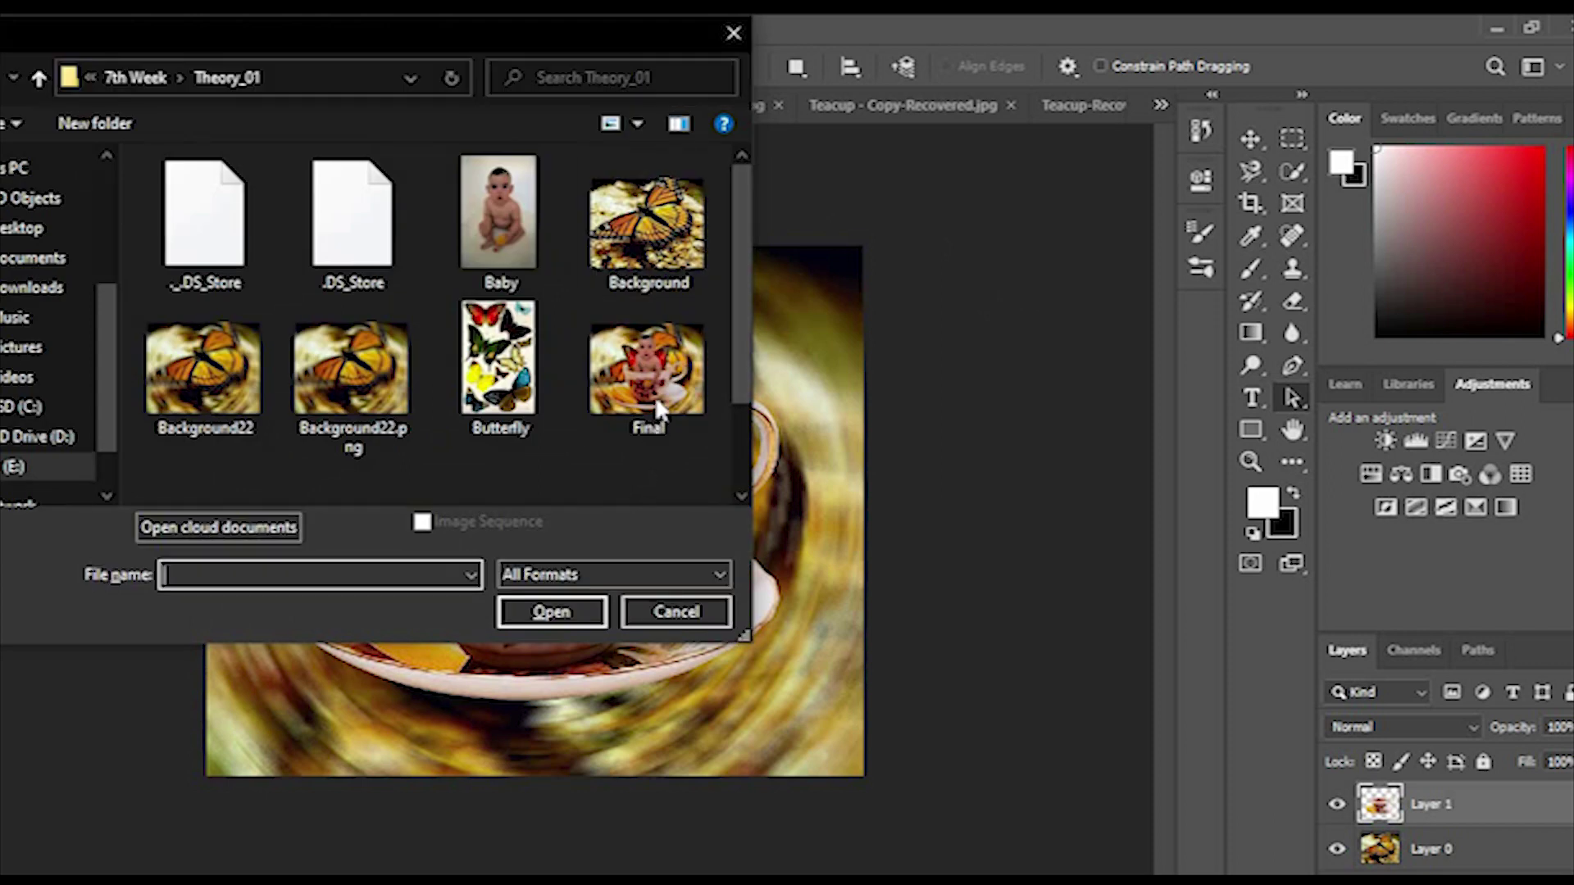
click(657, 398)
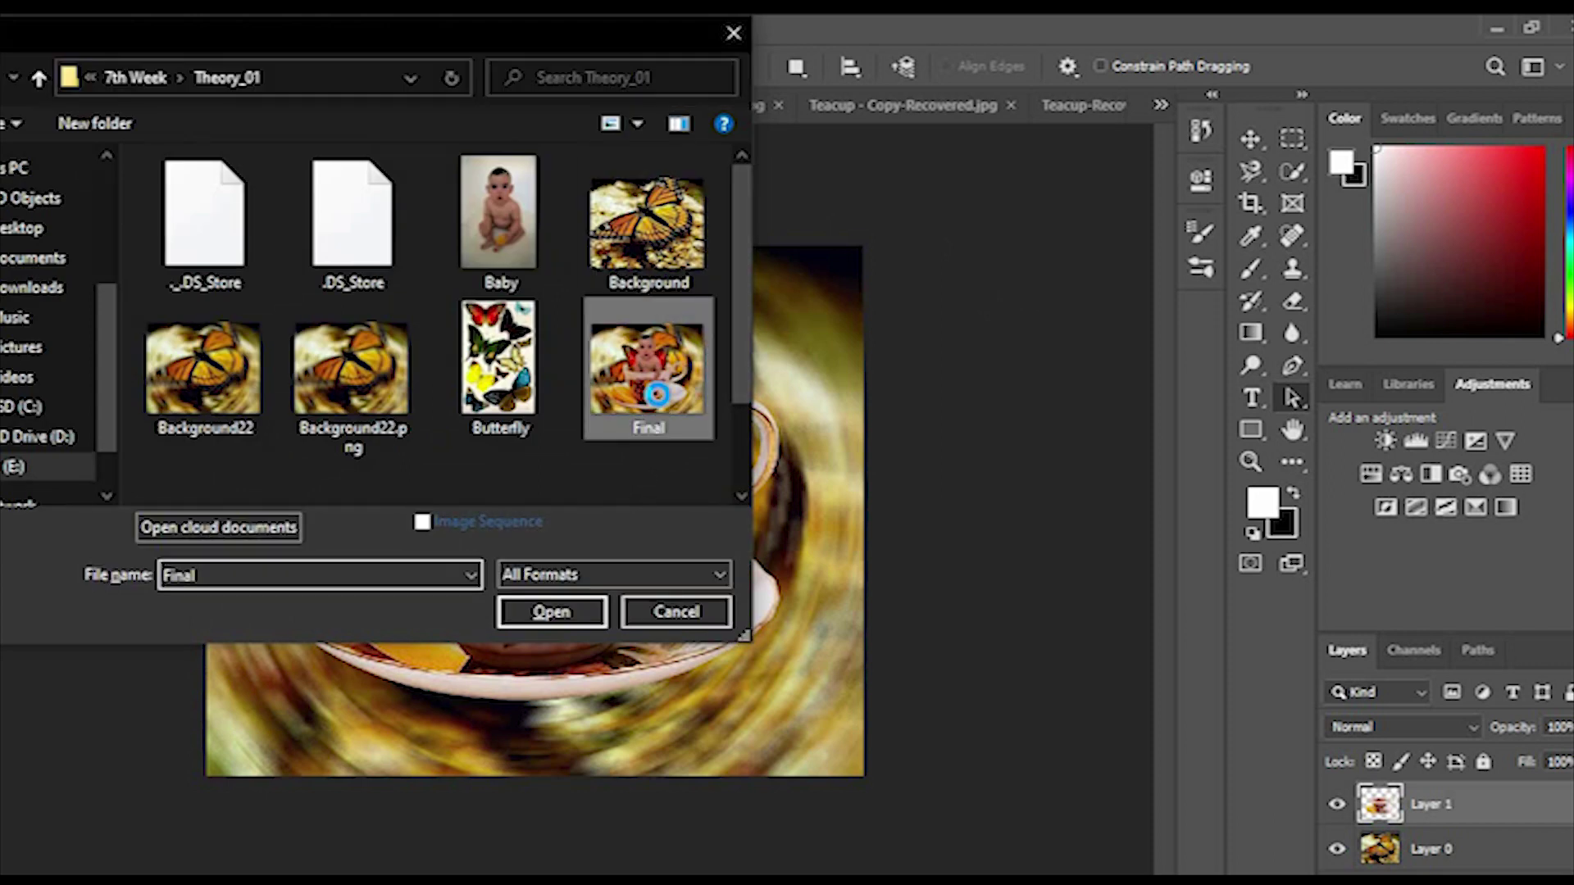
right_click(657, 394)
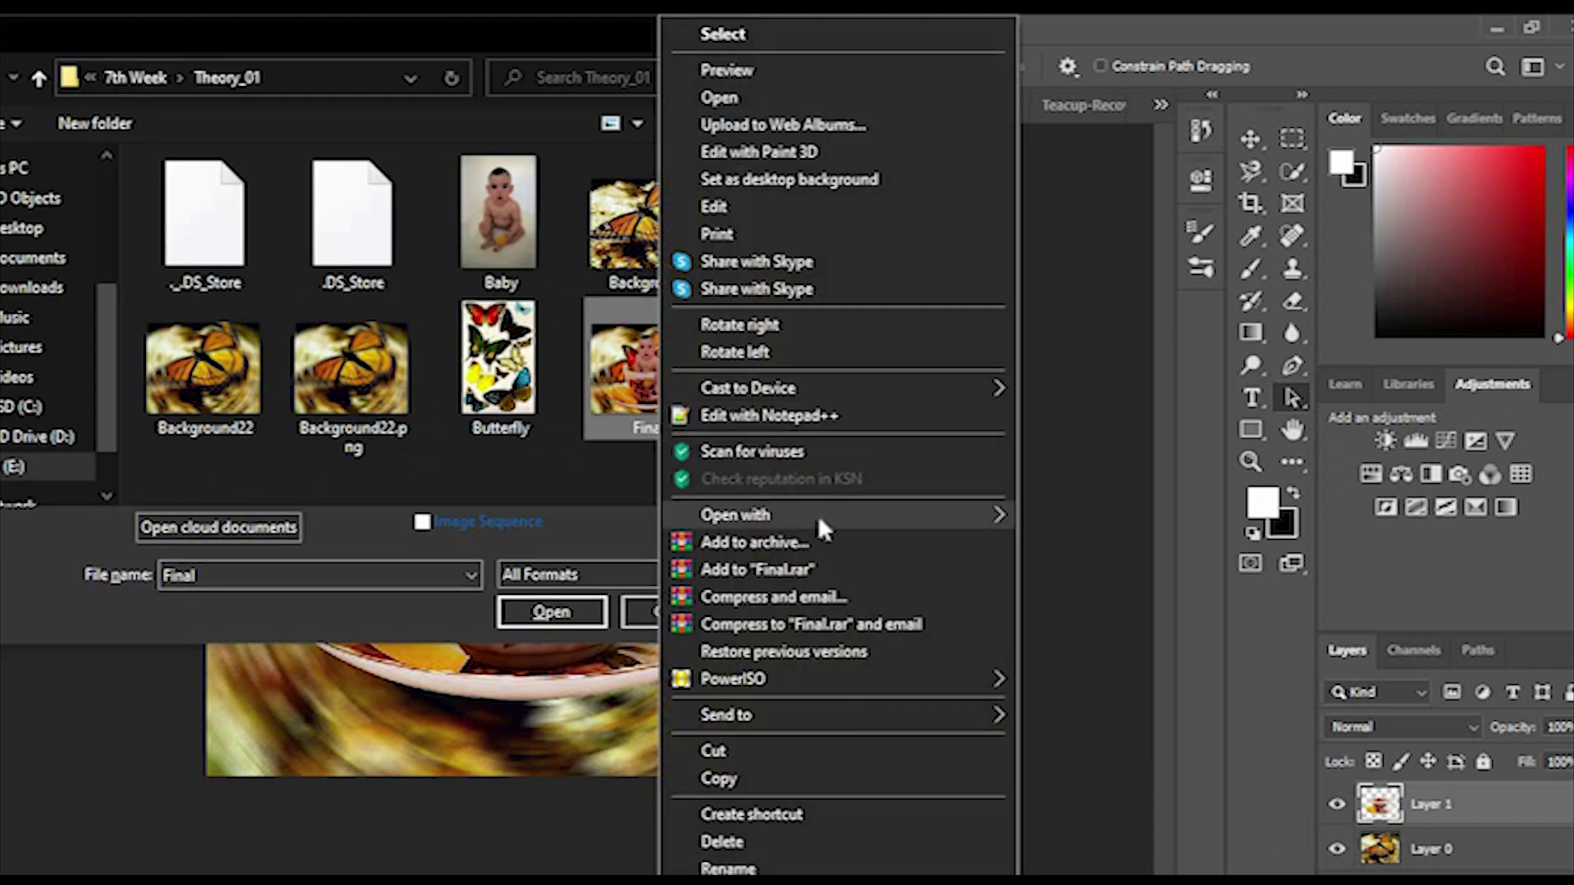
click(1058, 678)
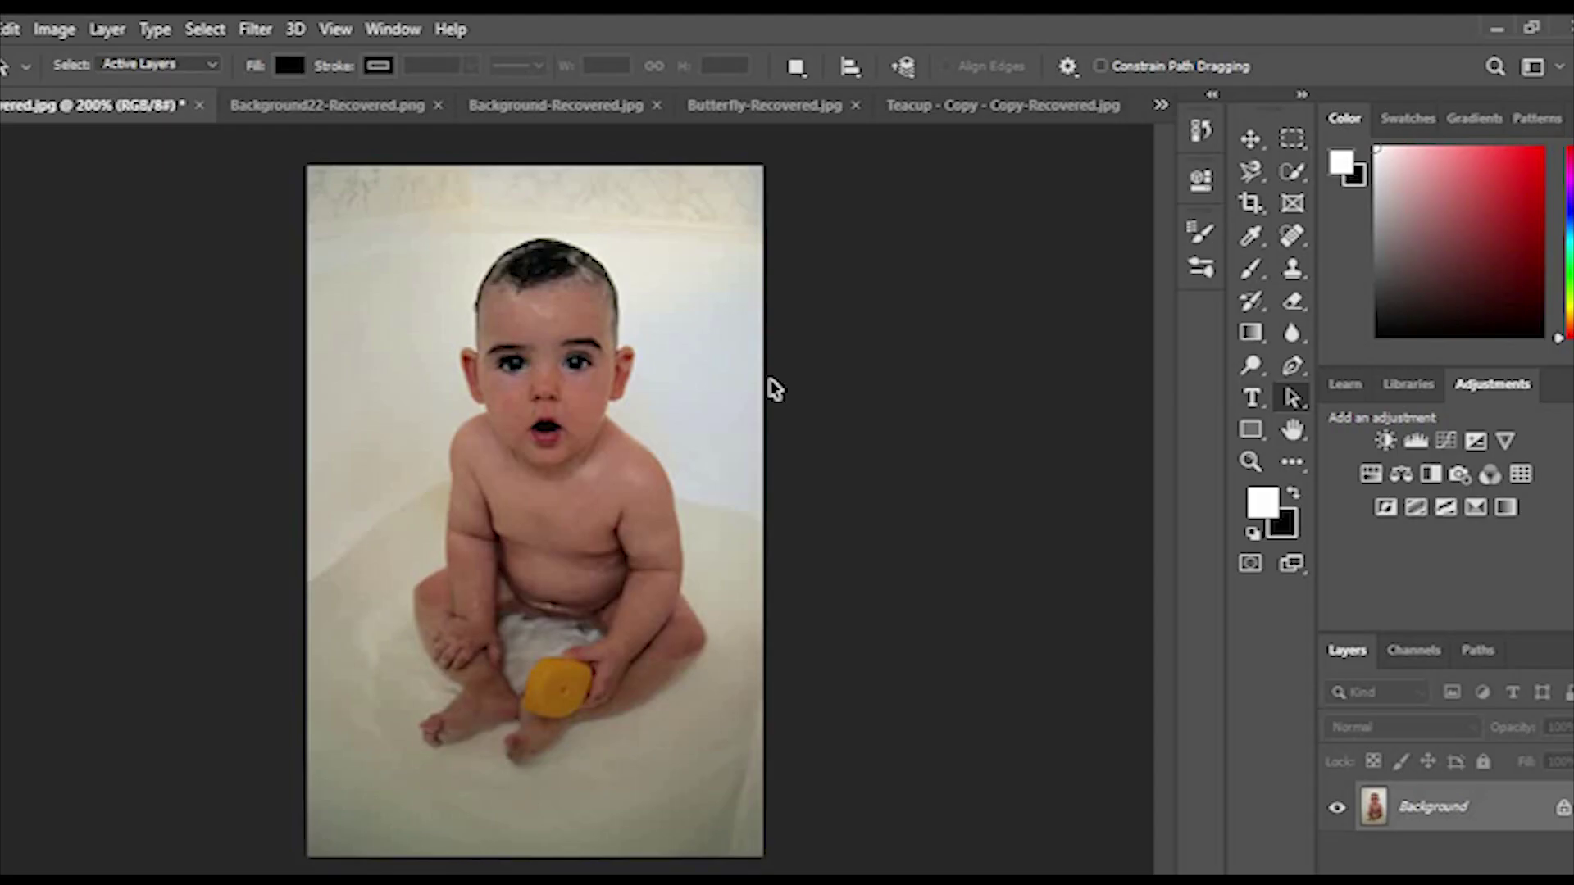
key(ctrl+plus)
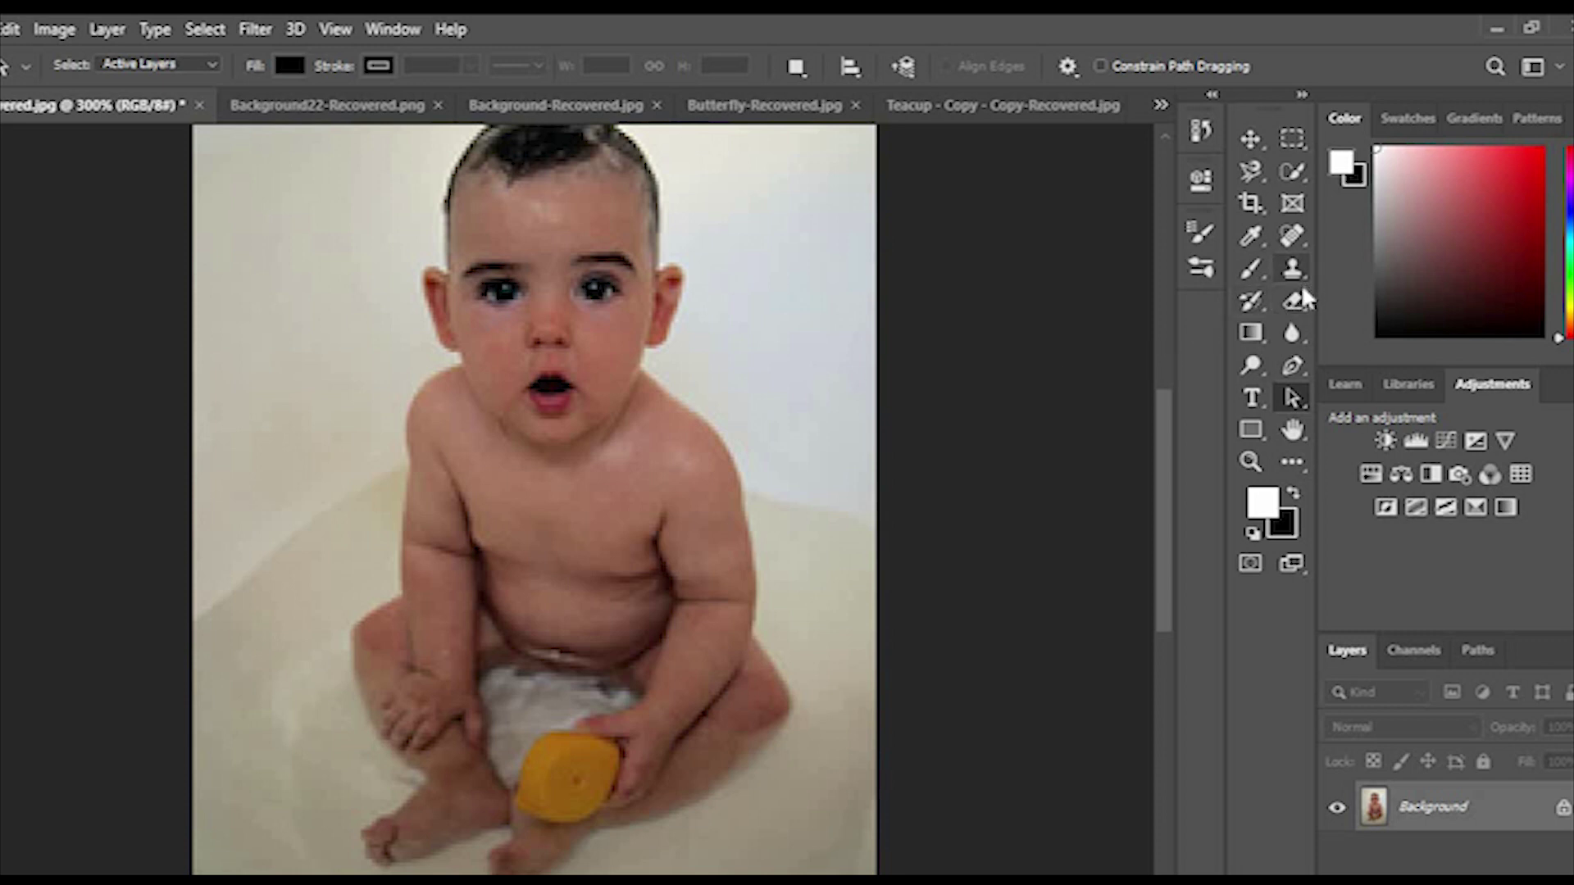
click(1293, 173)
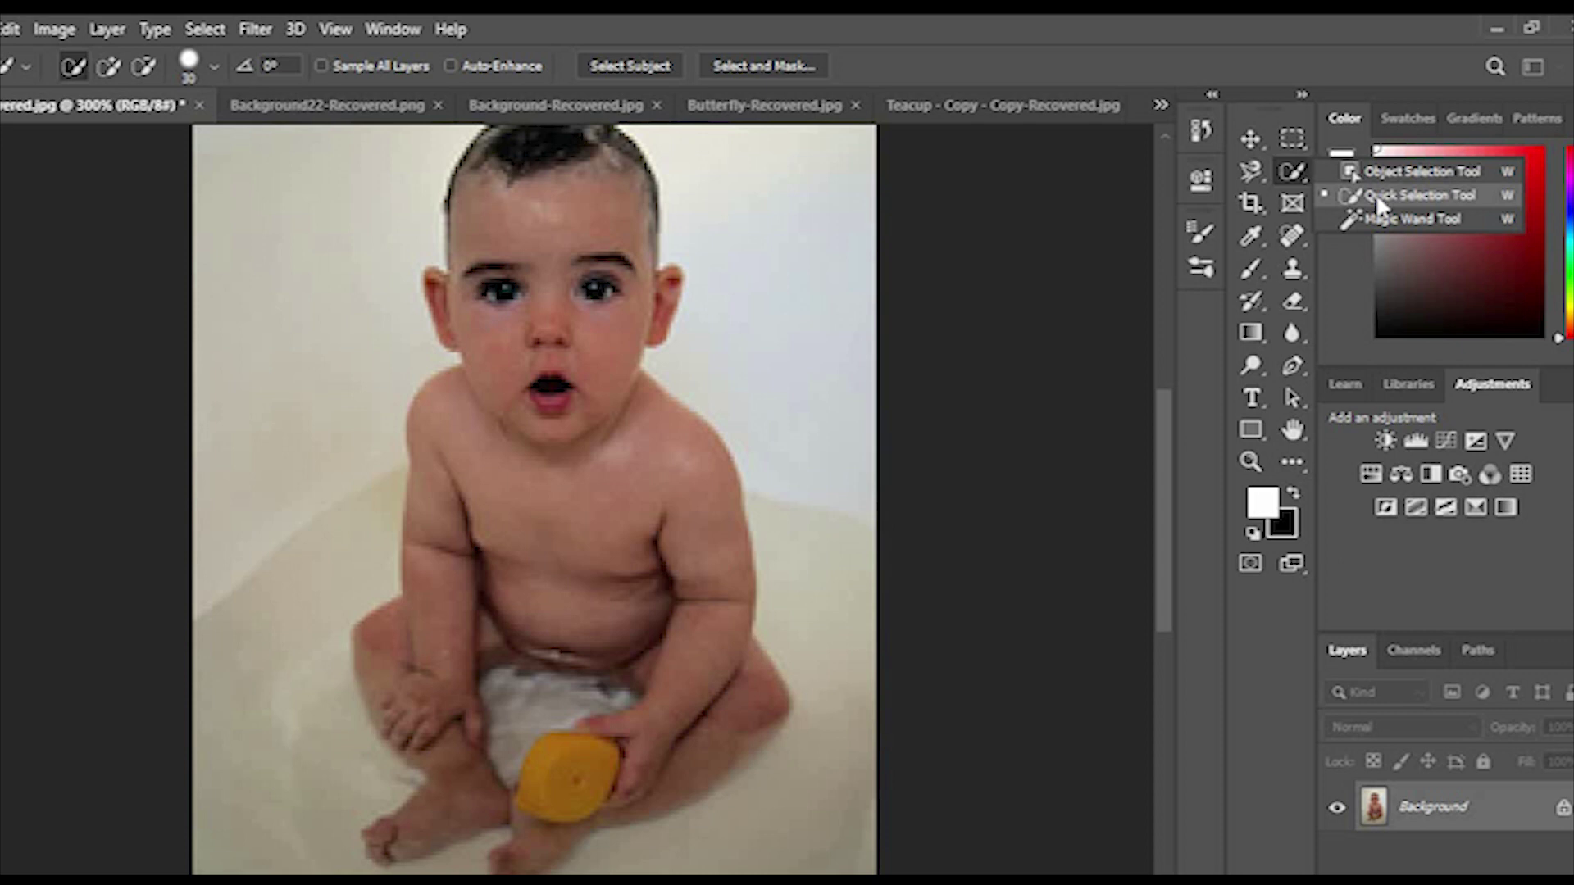
Brush a quick selection over the baby's head, torso, hand, leg and foot
click(1376, 195)
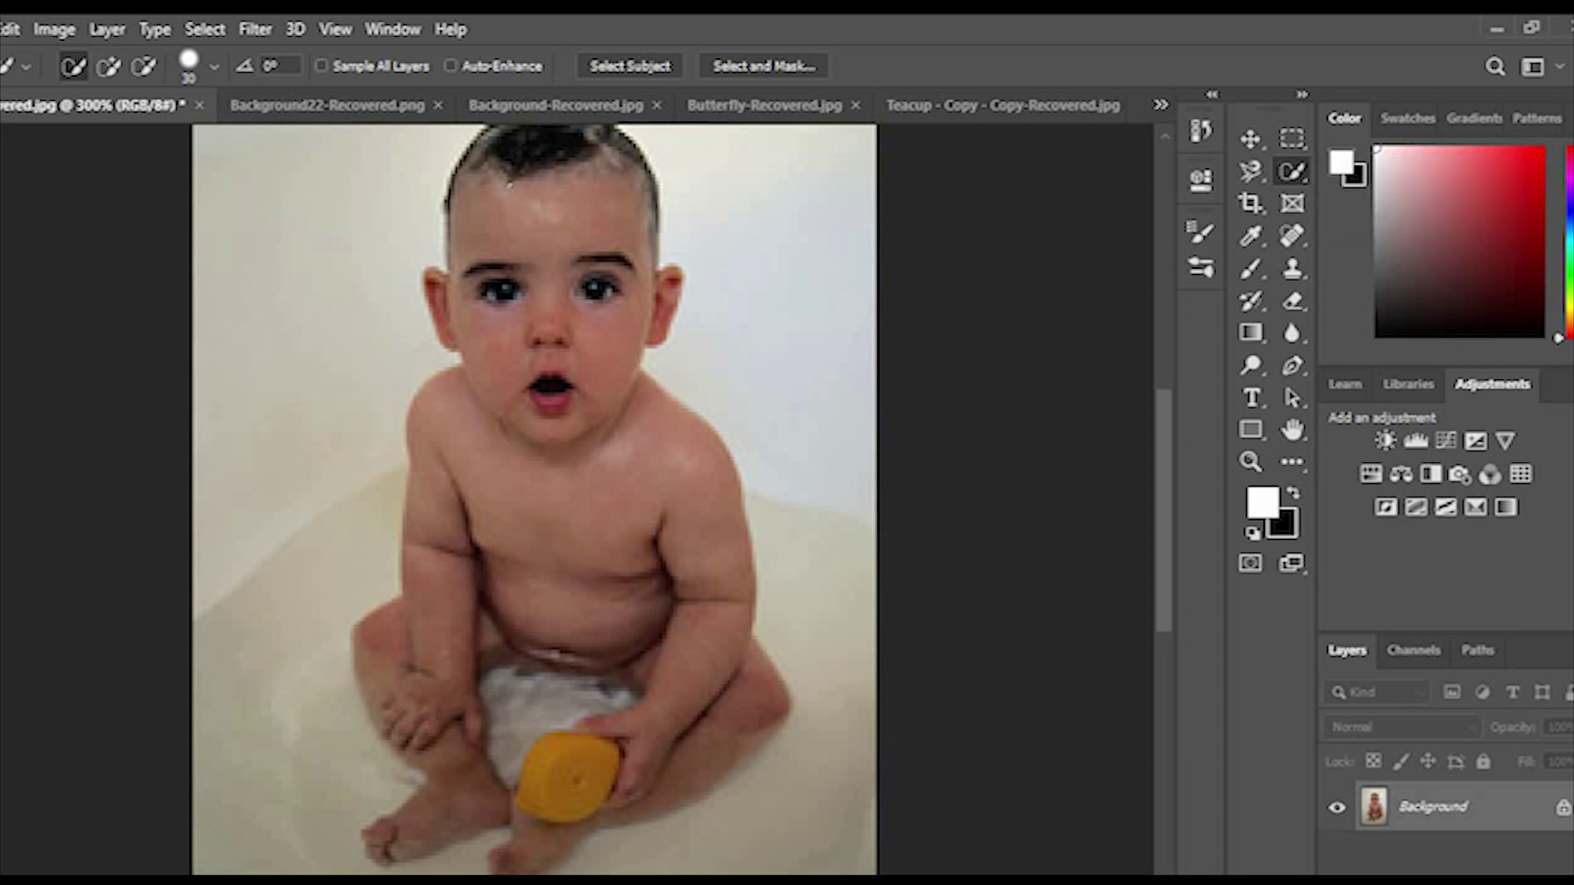
mouse_move(553, 264)
mouse_down()
mouse_move(574, 282)
mouse_move(553, 268)
mouse_up()
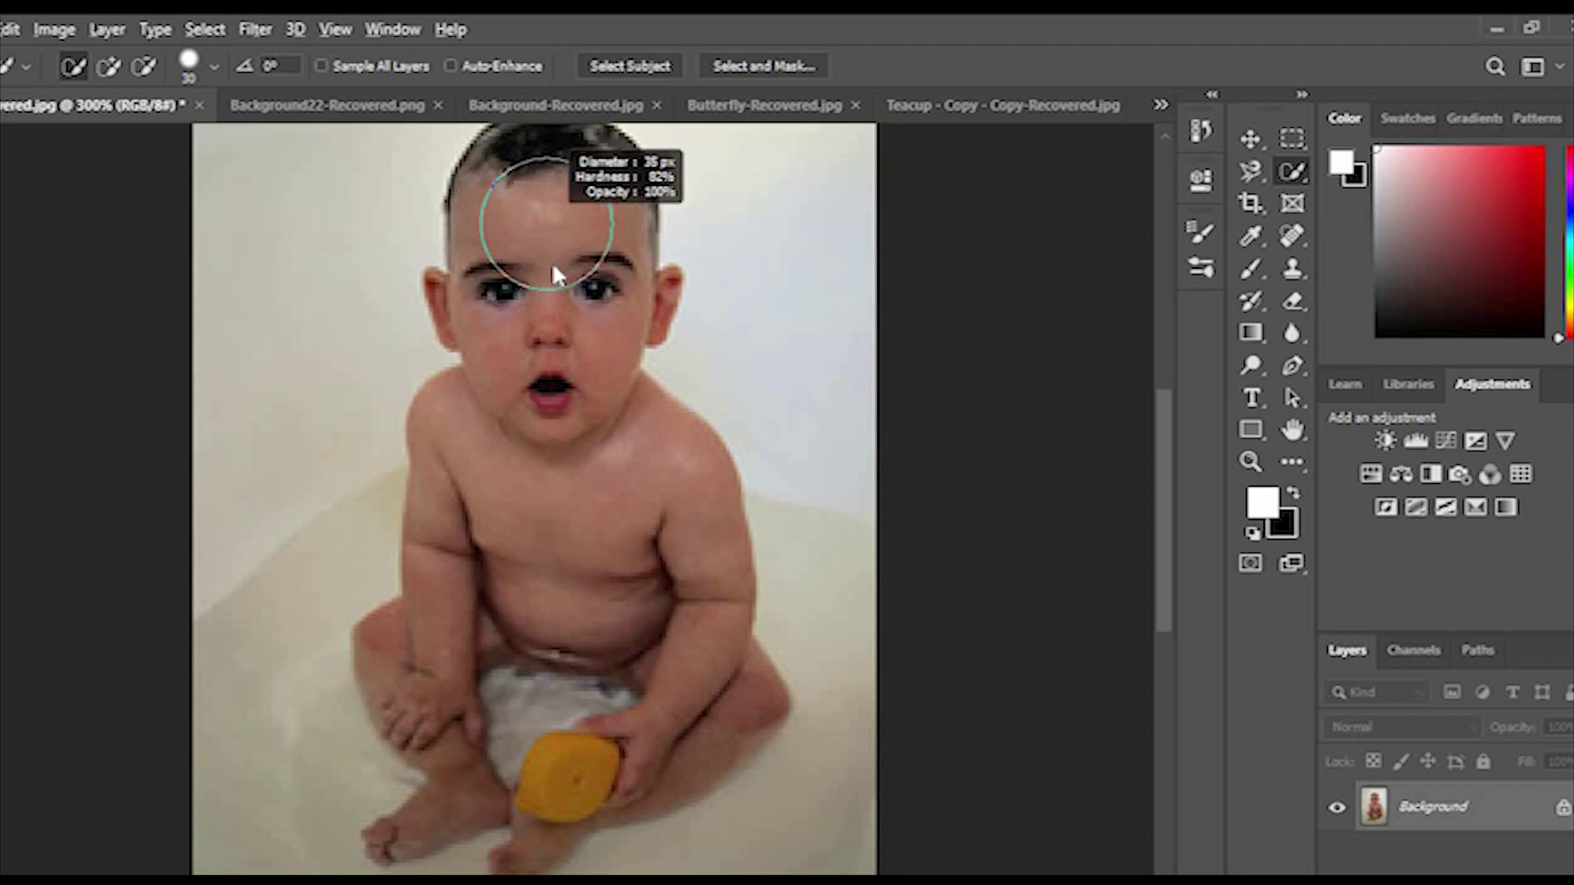
mouse_move(553, 268)
mouse_down()
mouse_move(527, 266)
mouse_move(554, 269)
mouse_move(544, 320)
mouse_move(556, 252)
mouse_move(588, 245)
mouse_move(547, 275)
mouse_move(558, 680)
mouse_up()
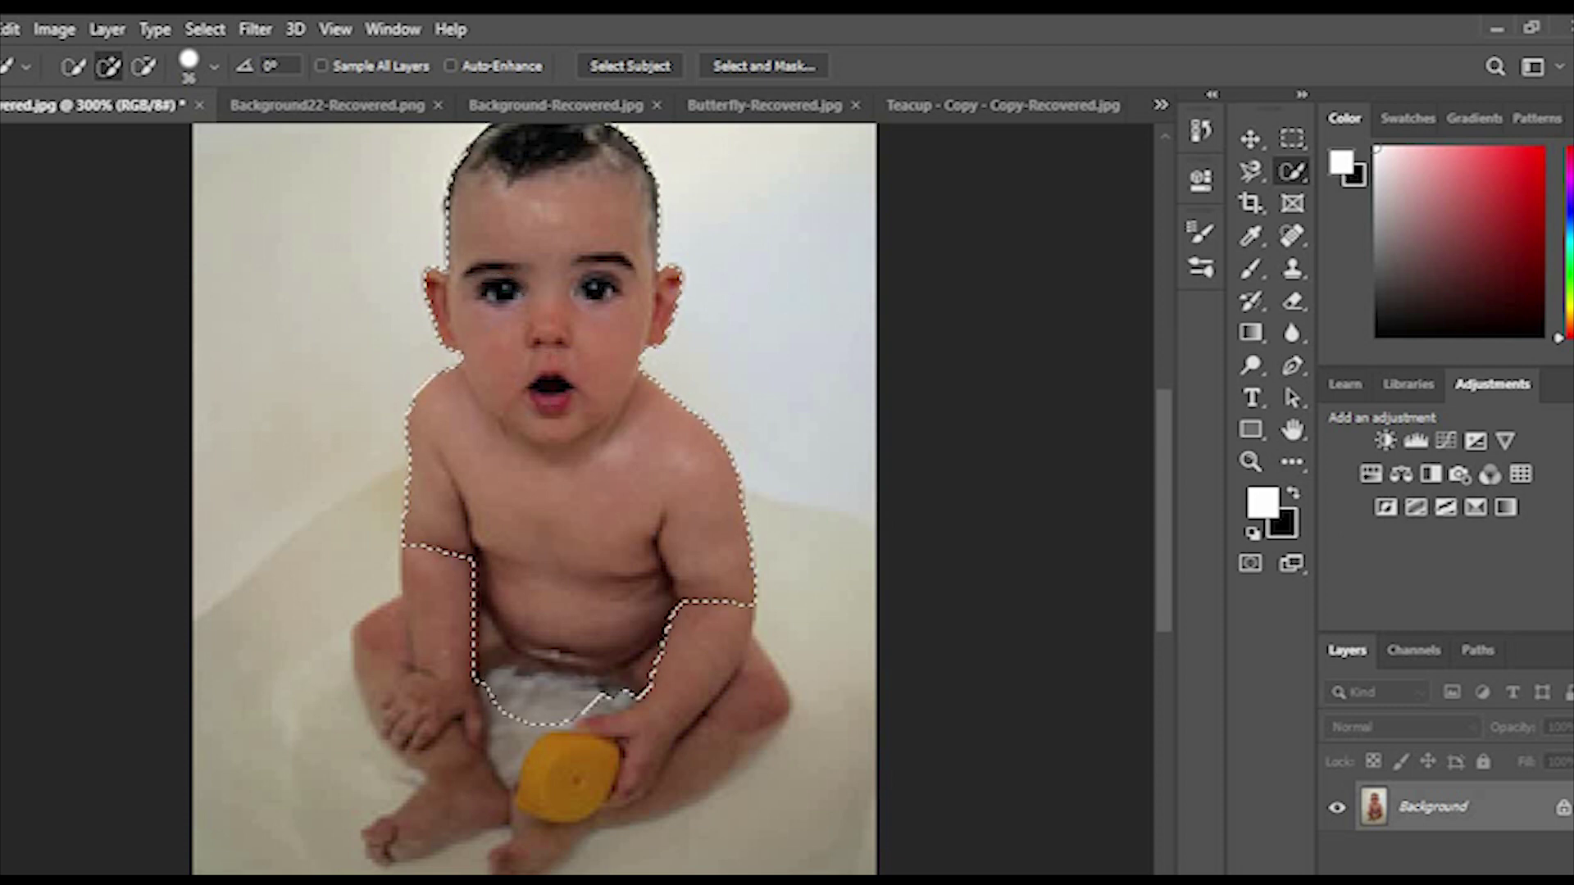
mouse_move(503, 633)
mouse_down()
mouse_move(497, 617)
mouse_move(494, 738)
mouse_up()
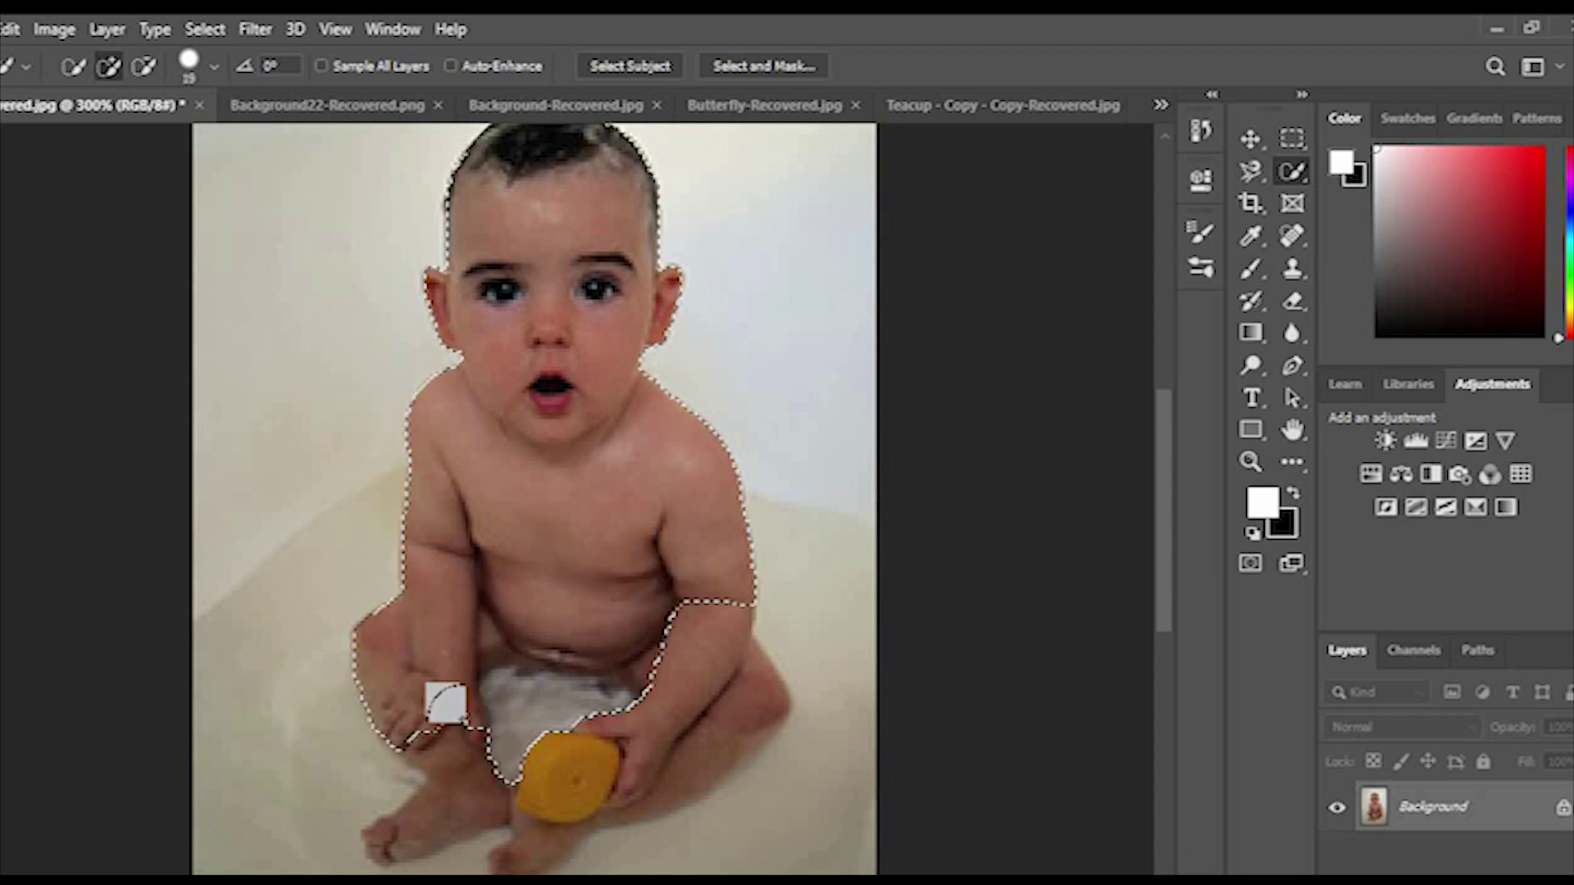
drag(668, 703, 577, 758)
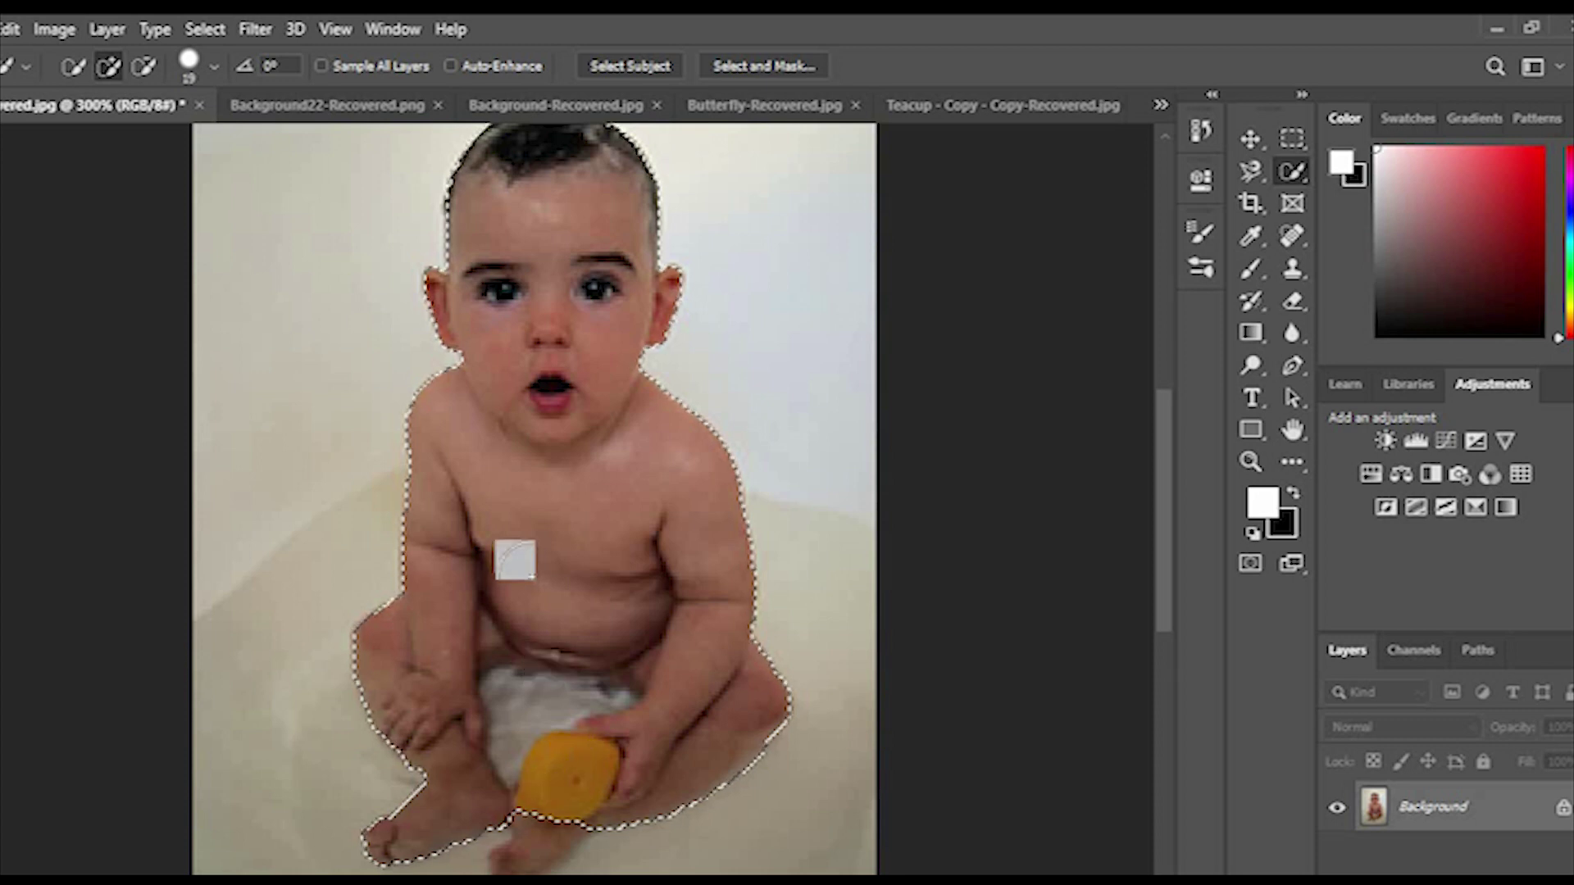
mouse_move(530, 568)
mouse_down()
mouse_move(529, 630)
mouse_move(528, 584)
mouse_up()
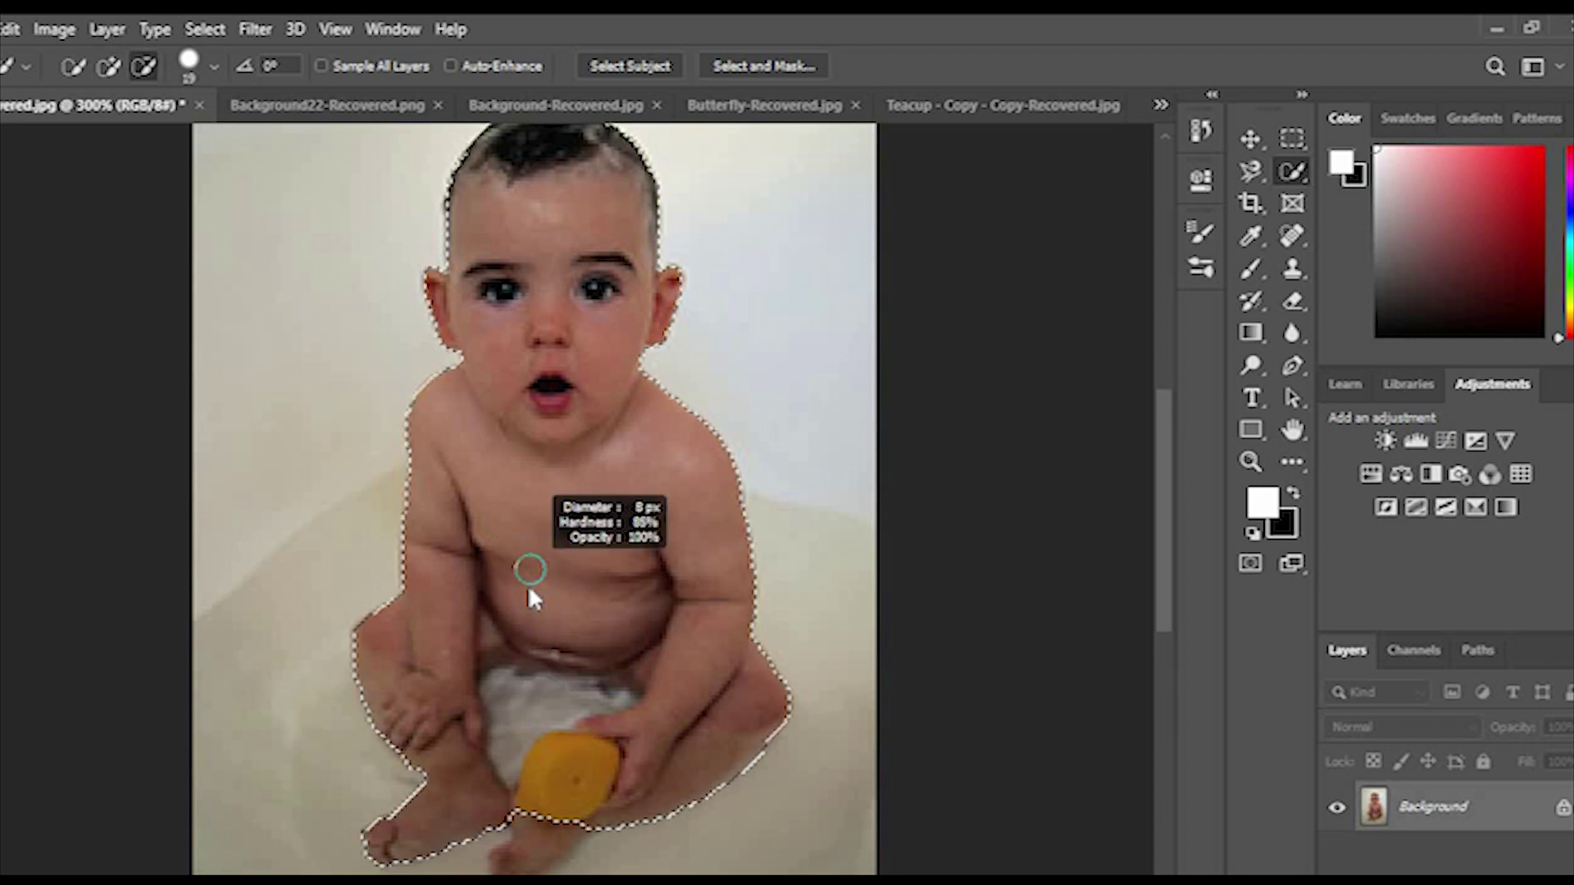
drag(533, 836, 514, 842)
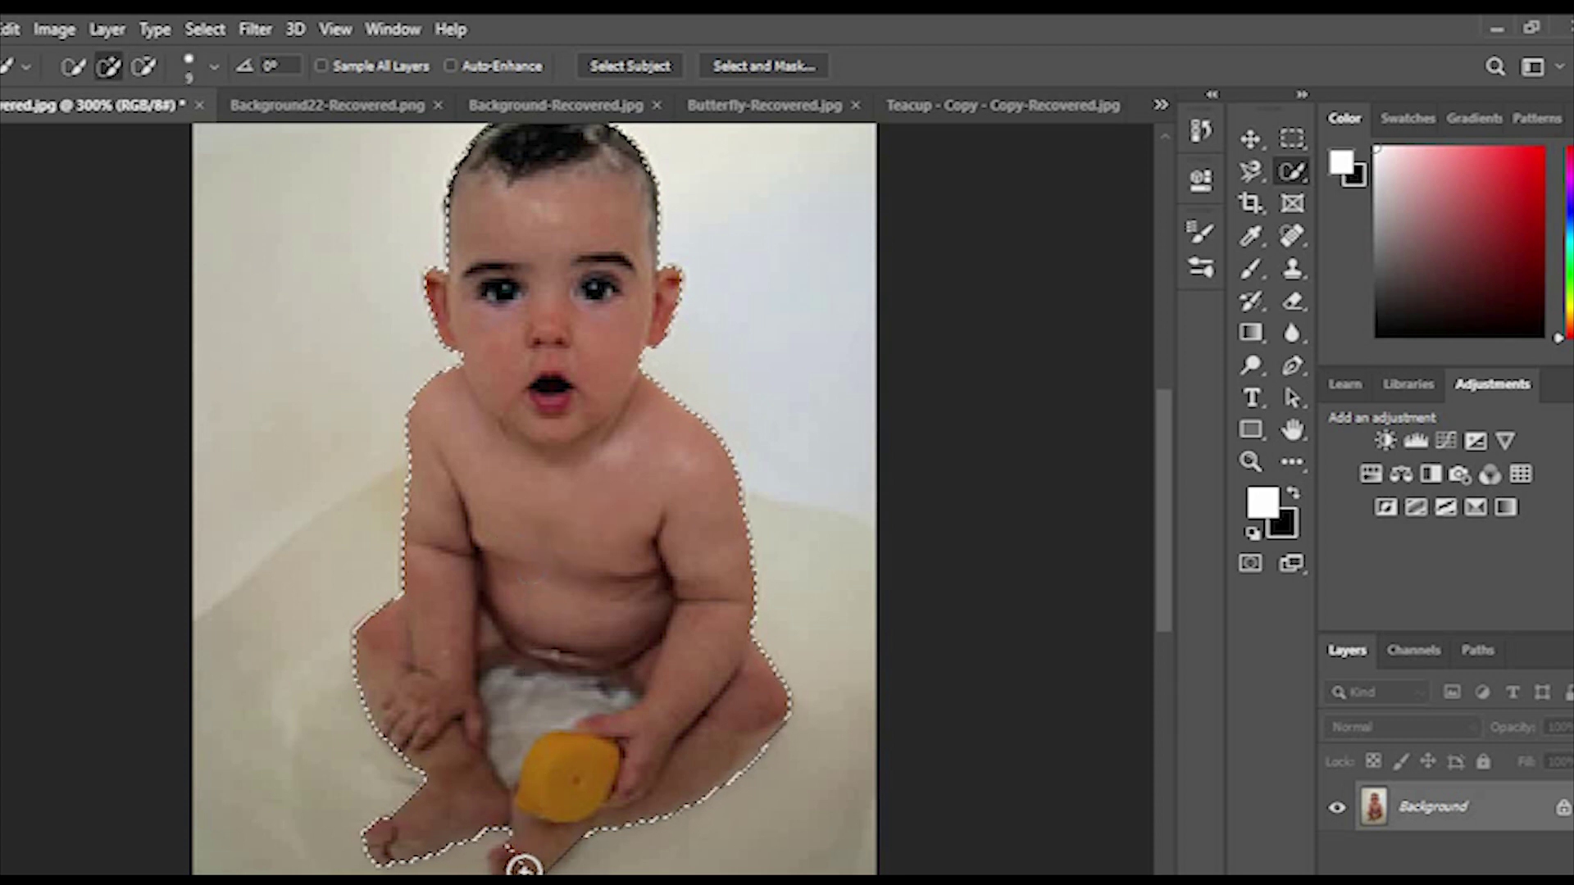
Trim the selection edge near the foot and unlock the Background into Layer 0
alt+click(484, 848)
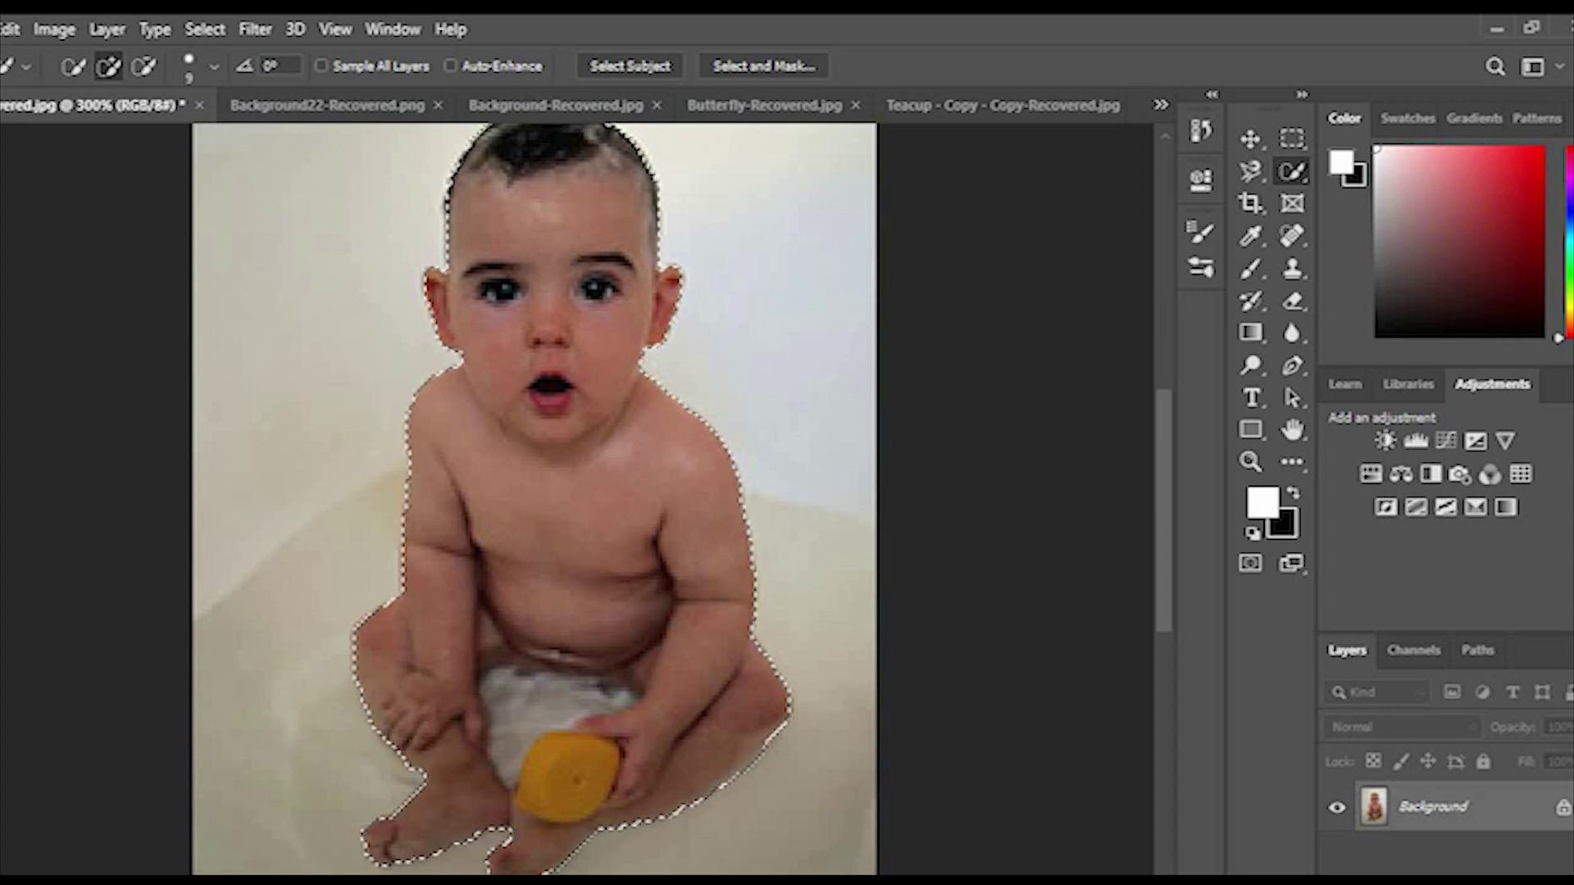
click(1564, 810)
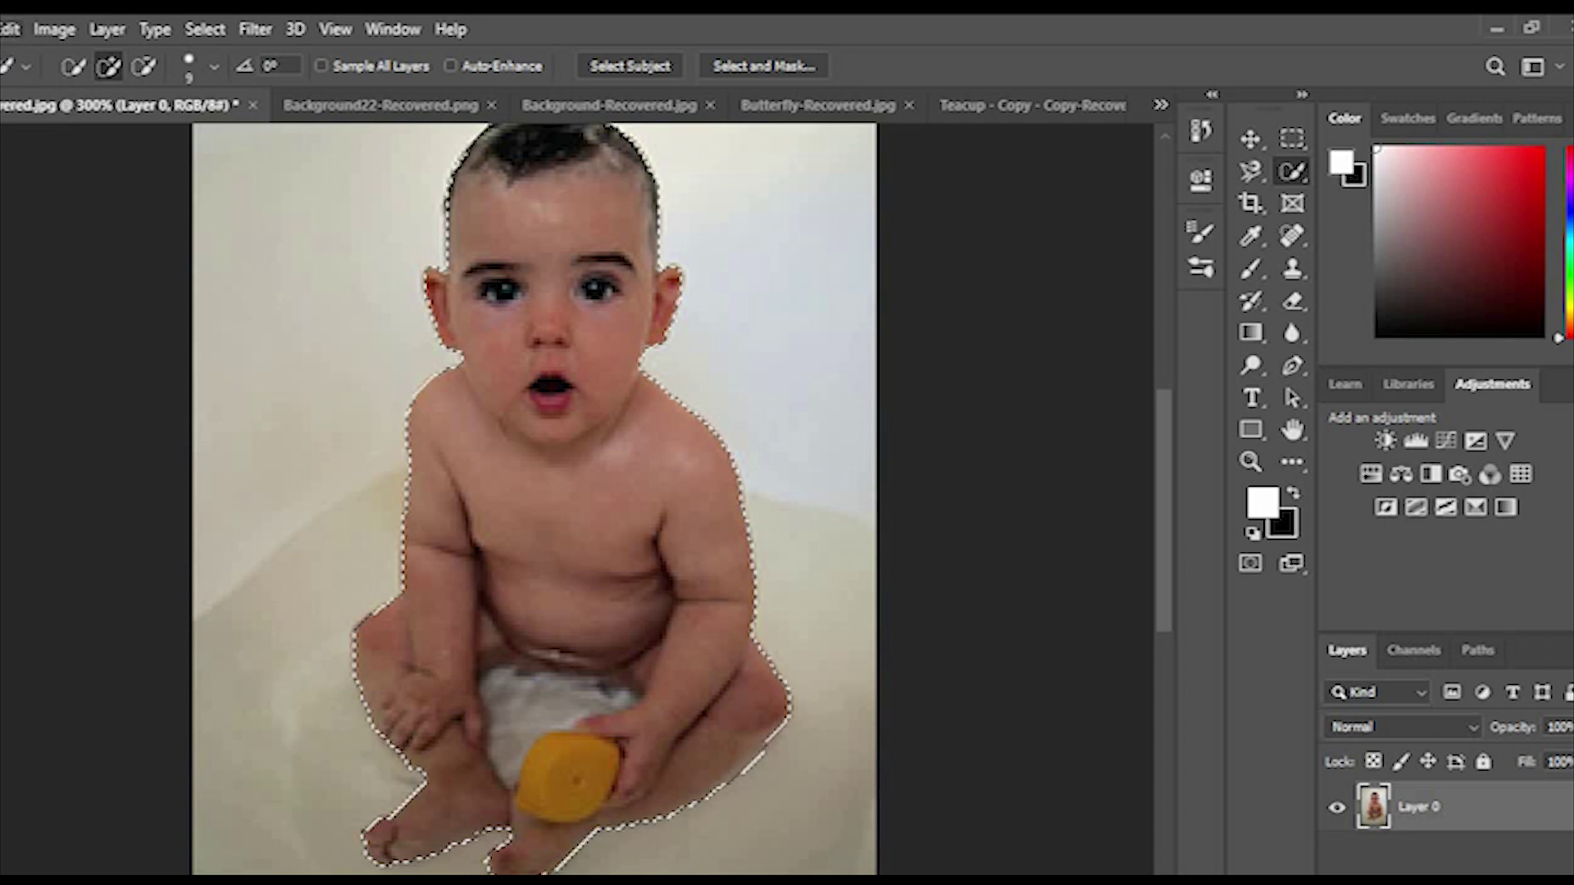
right_click(615, 443)
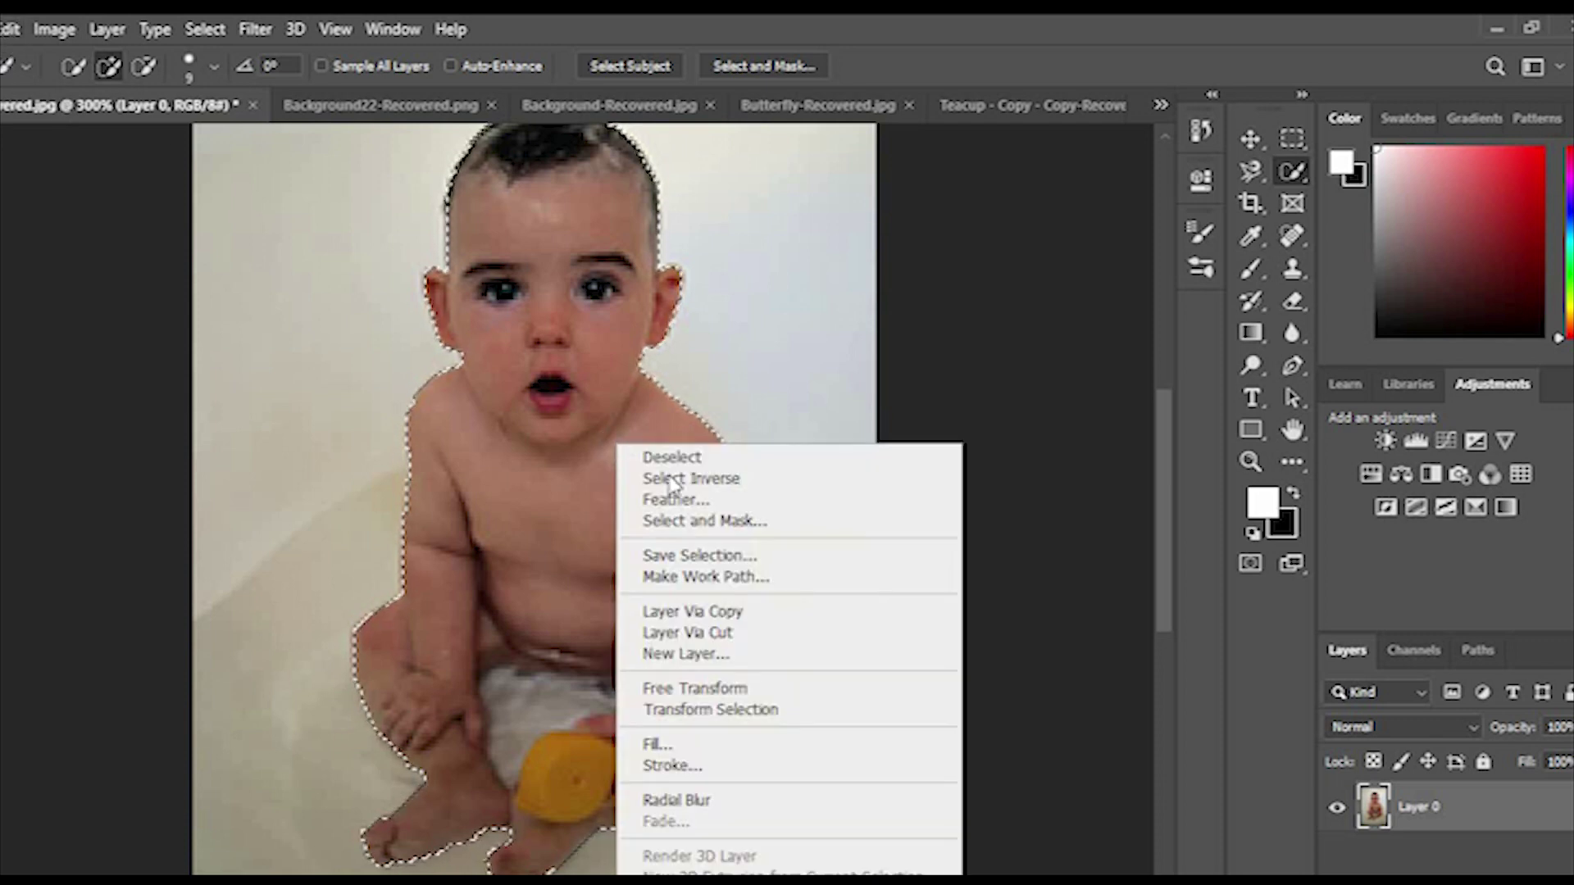
Drag the selected baby into the teacup composite and scale it to about 80%
click(766, 121)
click(574, 107)
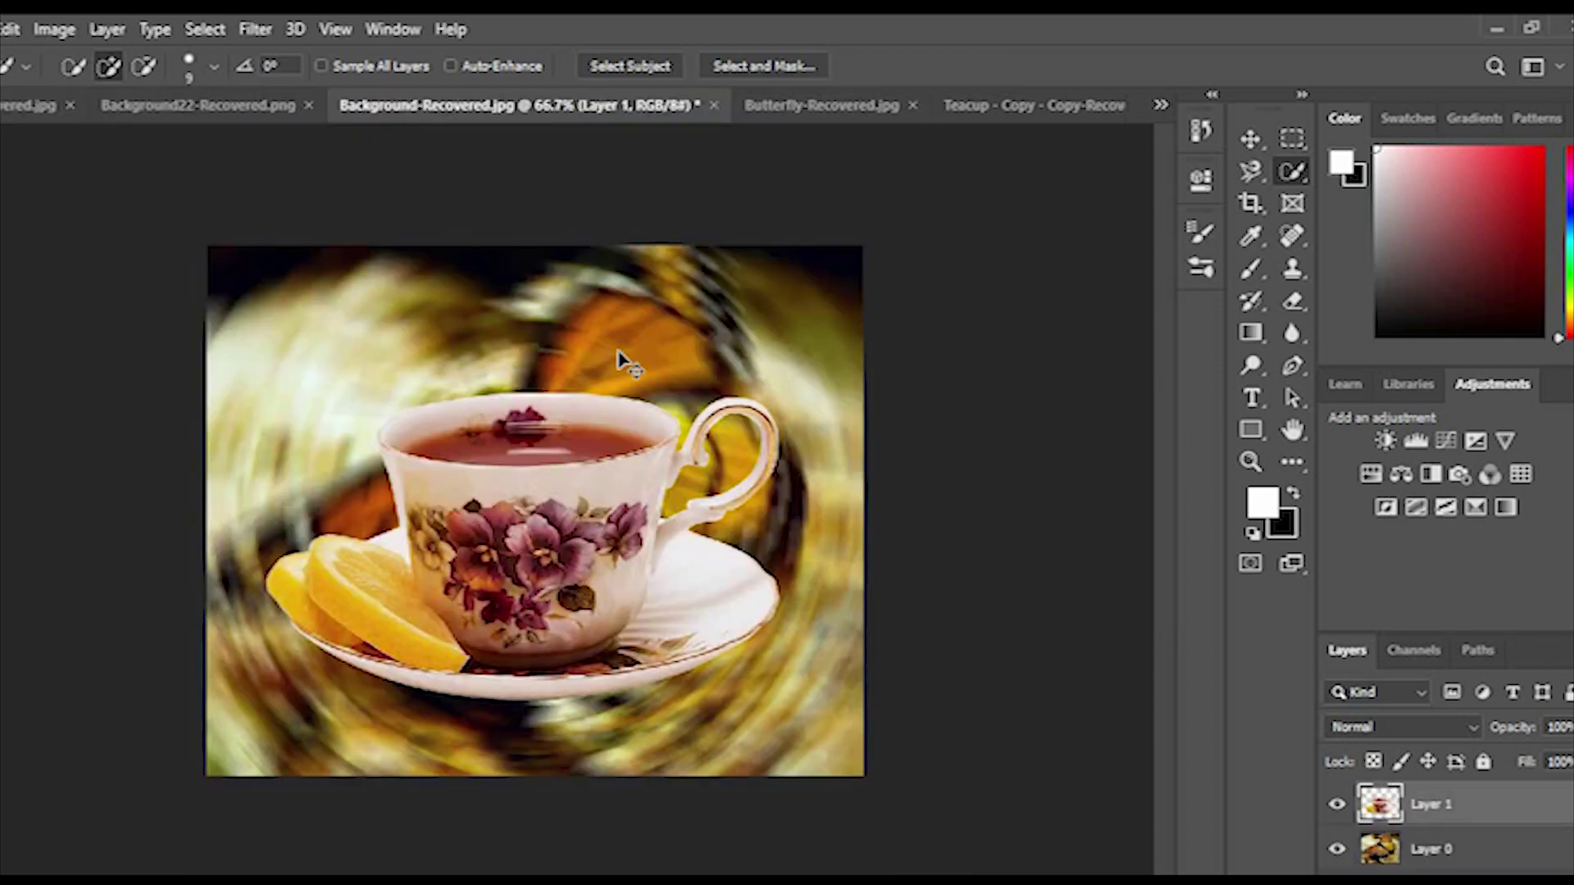
drag(620, 360, 615, 407)
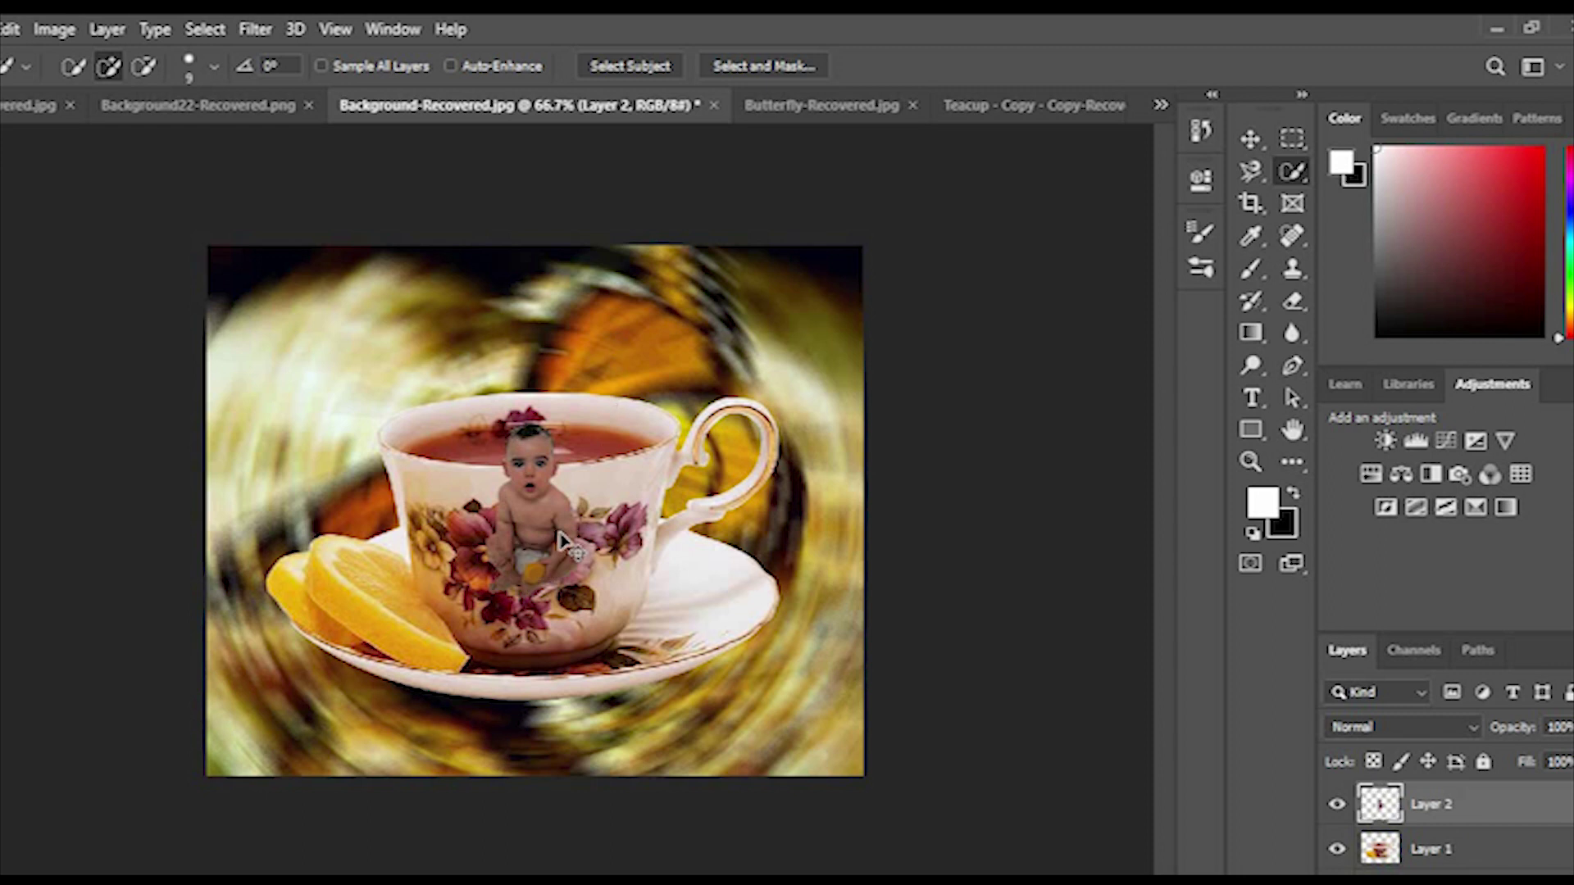
key(ctrl+t)
mouse_move(580, 603)
mouse_down()
mouse_move(754, 641)
mouse_move(660, 609)
mouse_up()
drag(560, 500, 583, 526)
drag(462, 248, 519, 323)
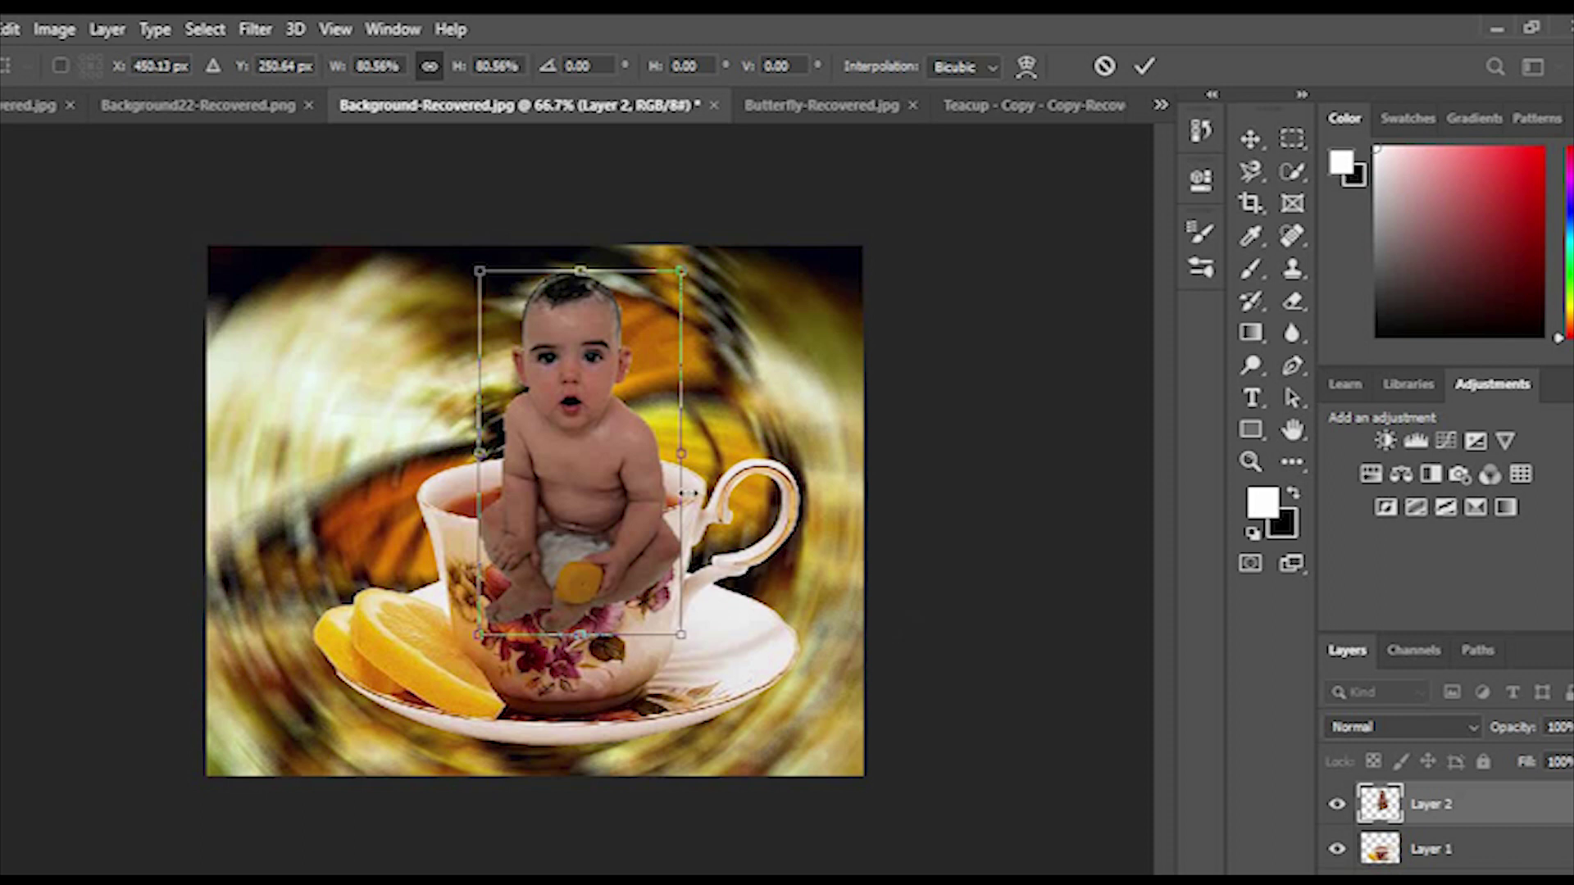
key(Return)
Shift the teacup layer slightly left
click(1476, 856)
key(w)
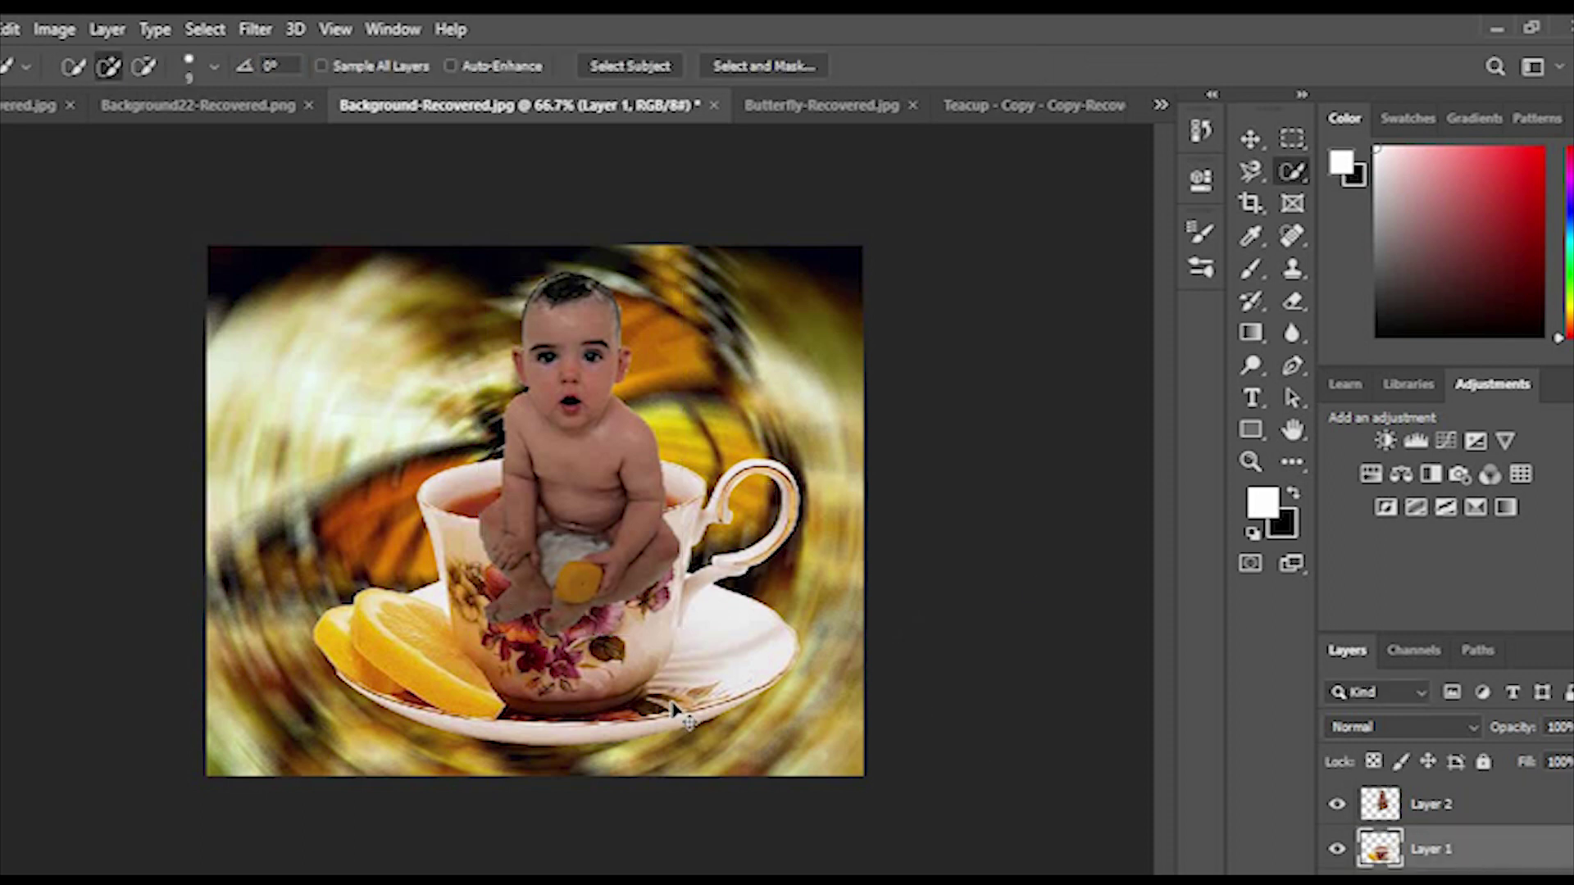
key(ctrl+t)
drag(578, 679, 574, 698)
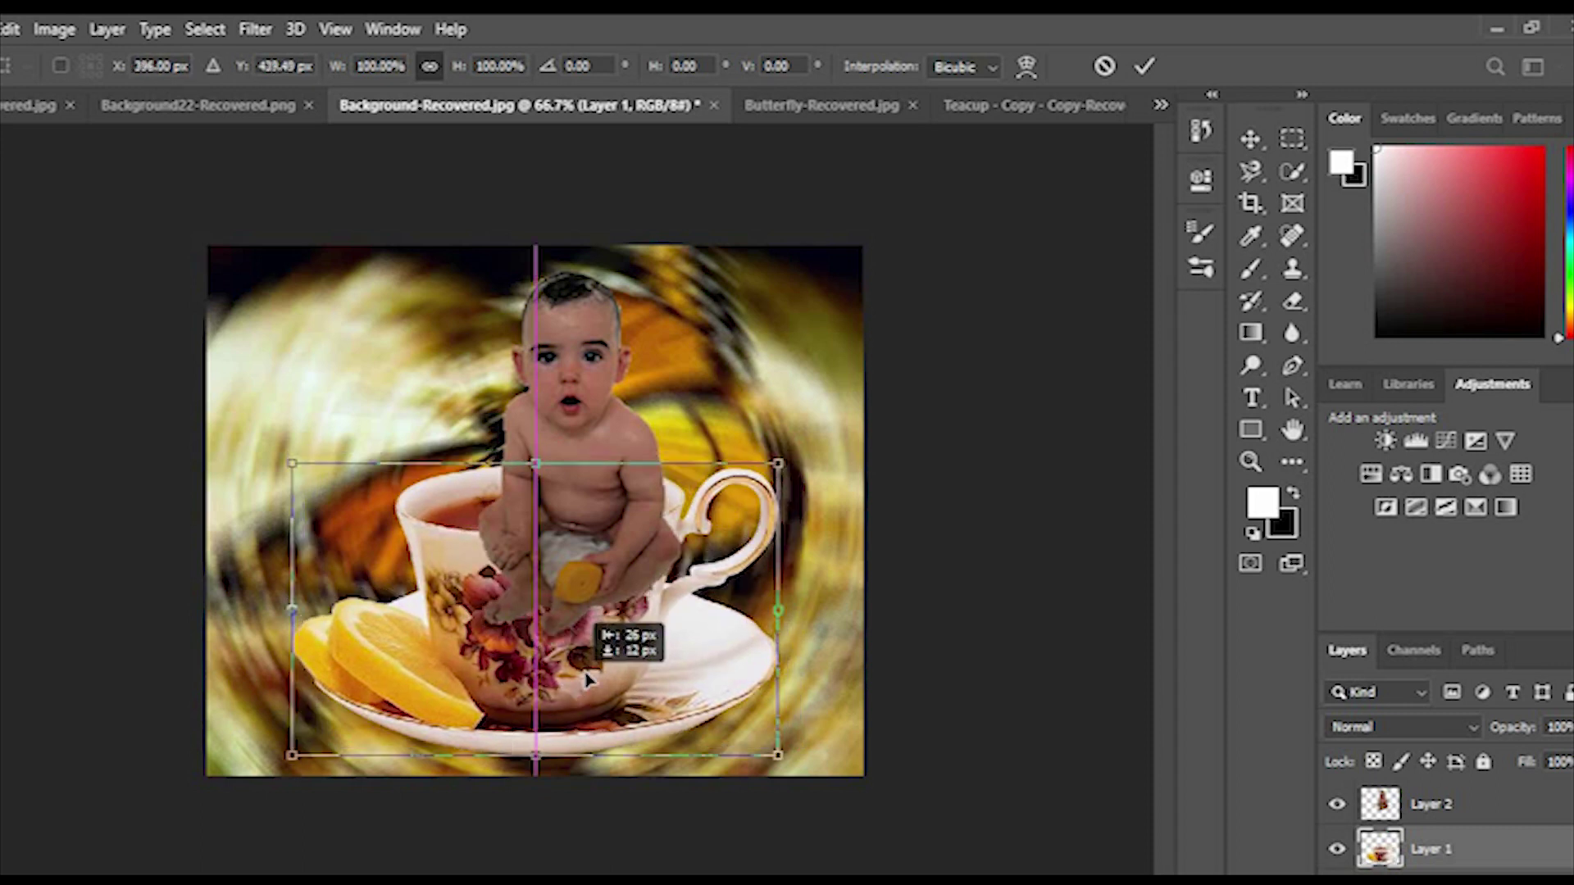
click(1429, 804)
Move the baby down into the teacup, apply the transform, and add a blank layer mask
key(v)
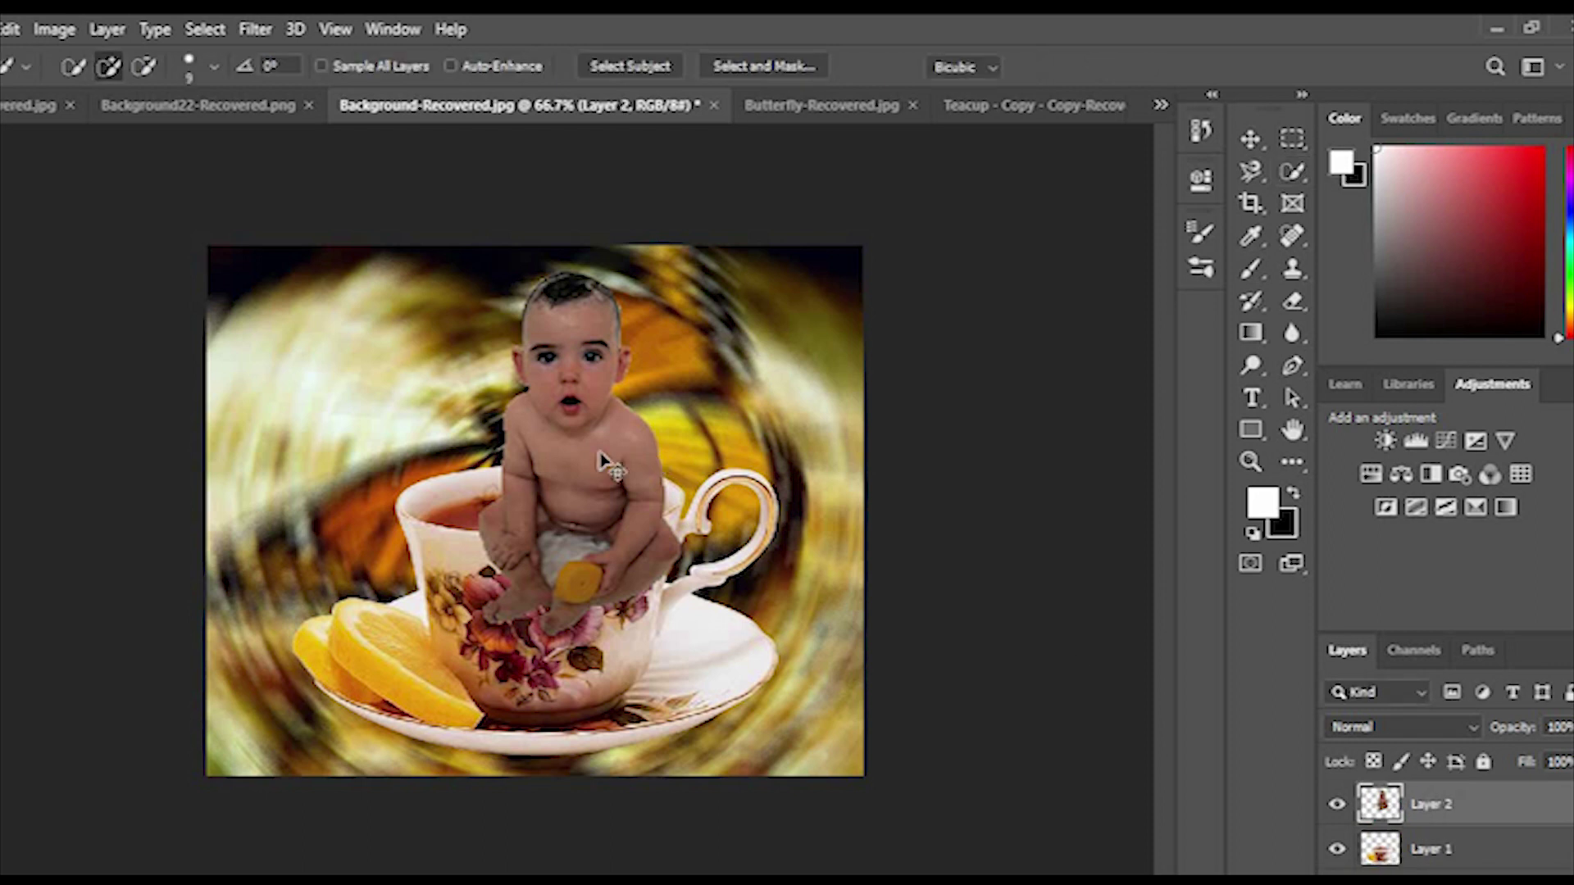
key(ctrl+t)
drag(618, 487, 599, 489)
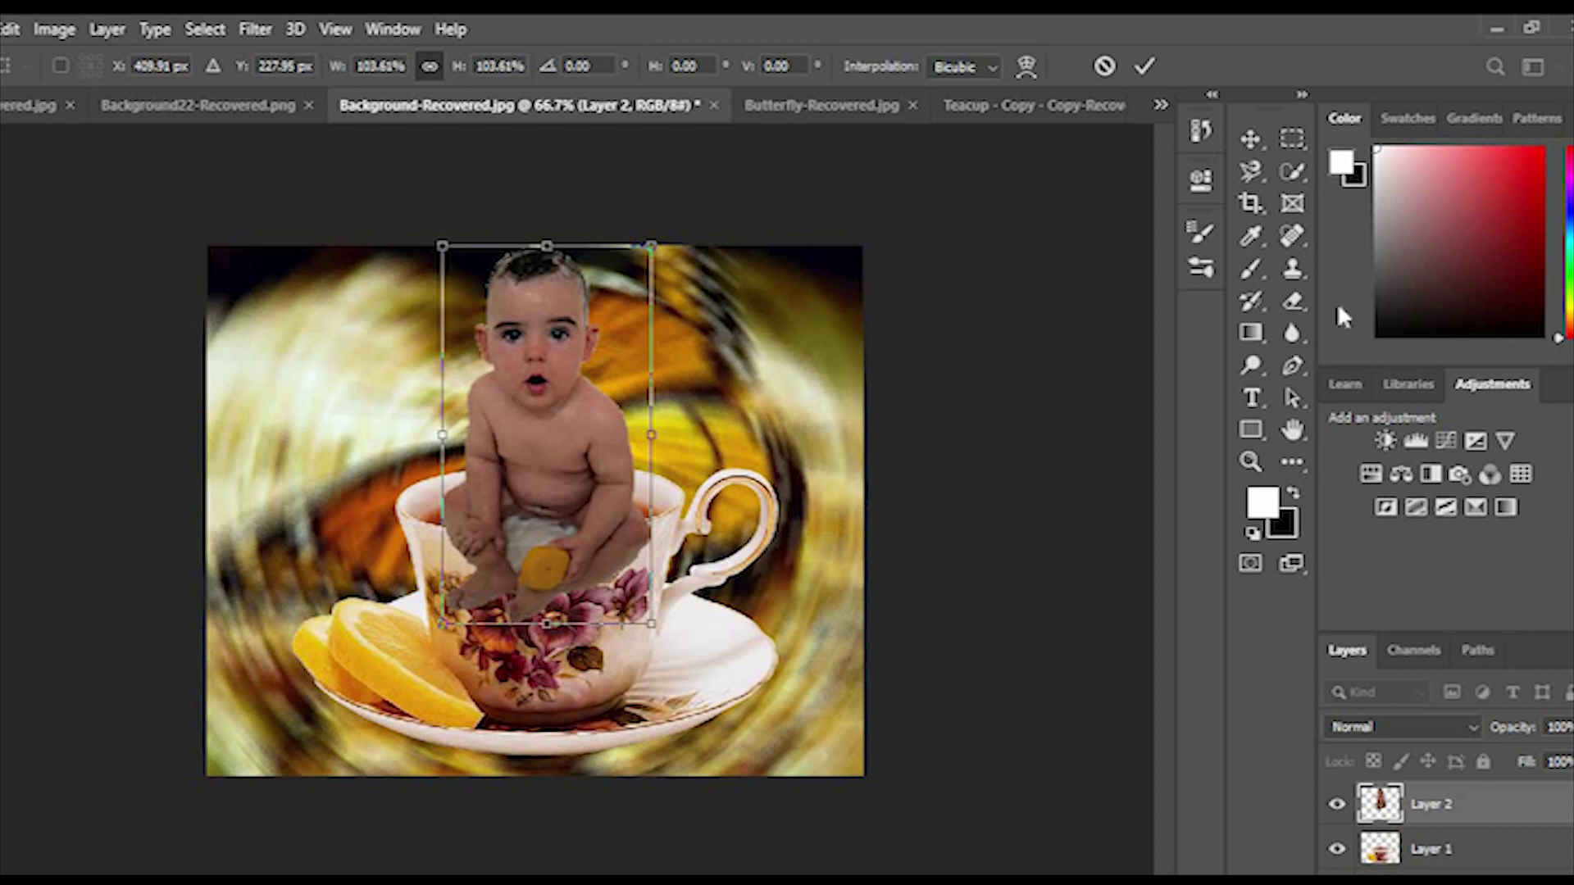
key(e)
key(Return)
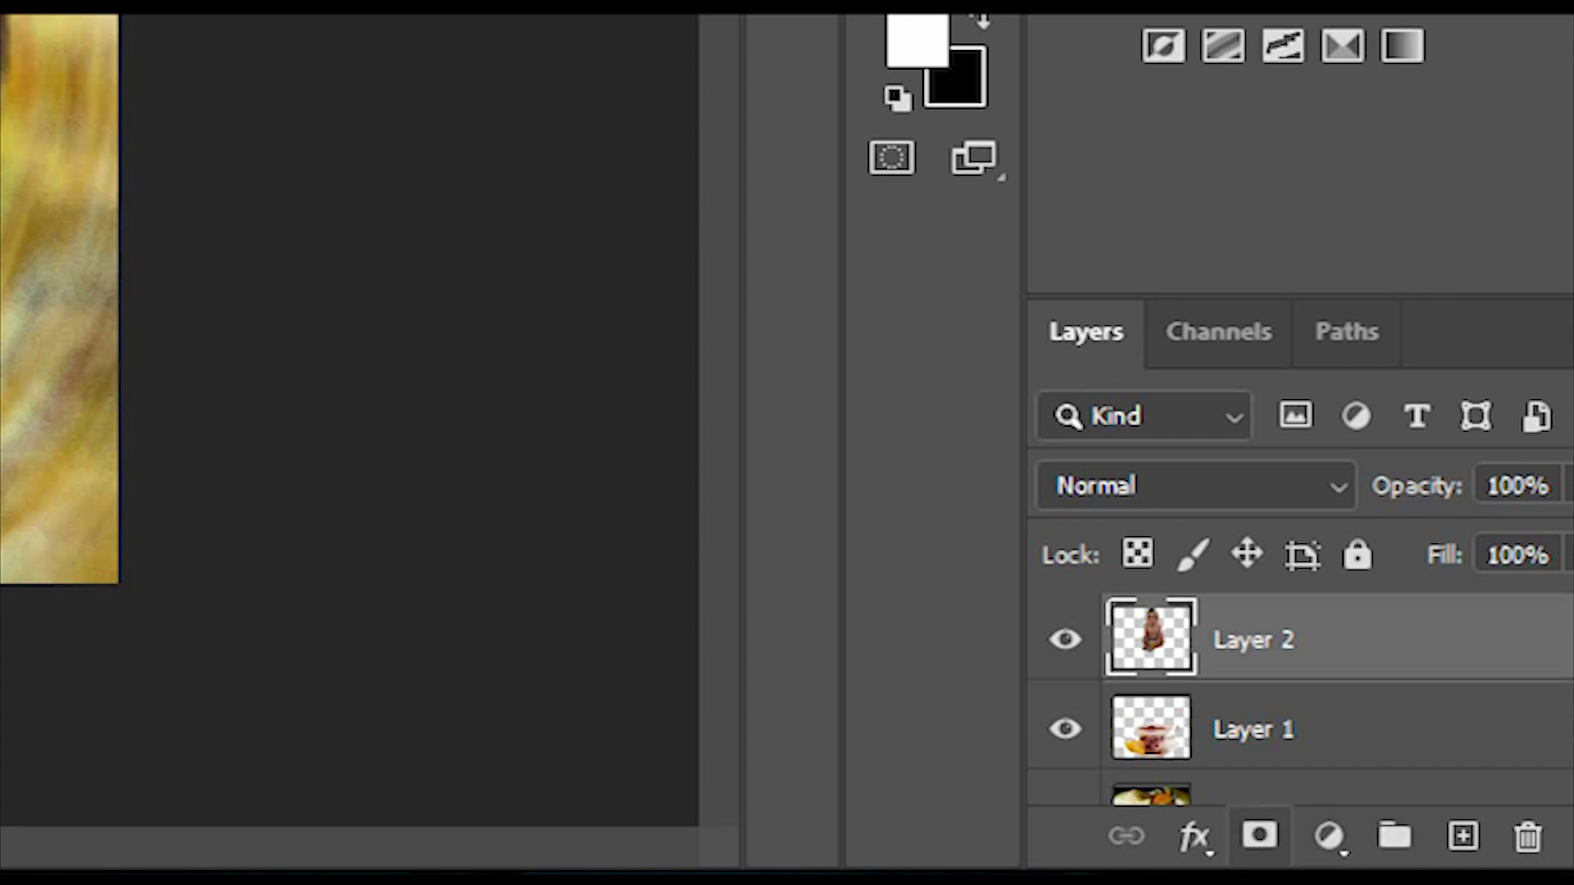
click(1259, 835)
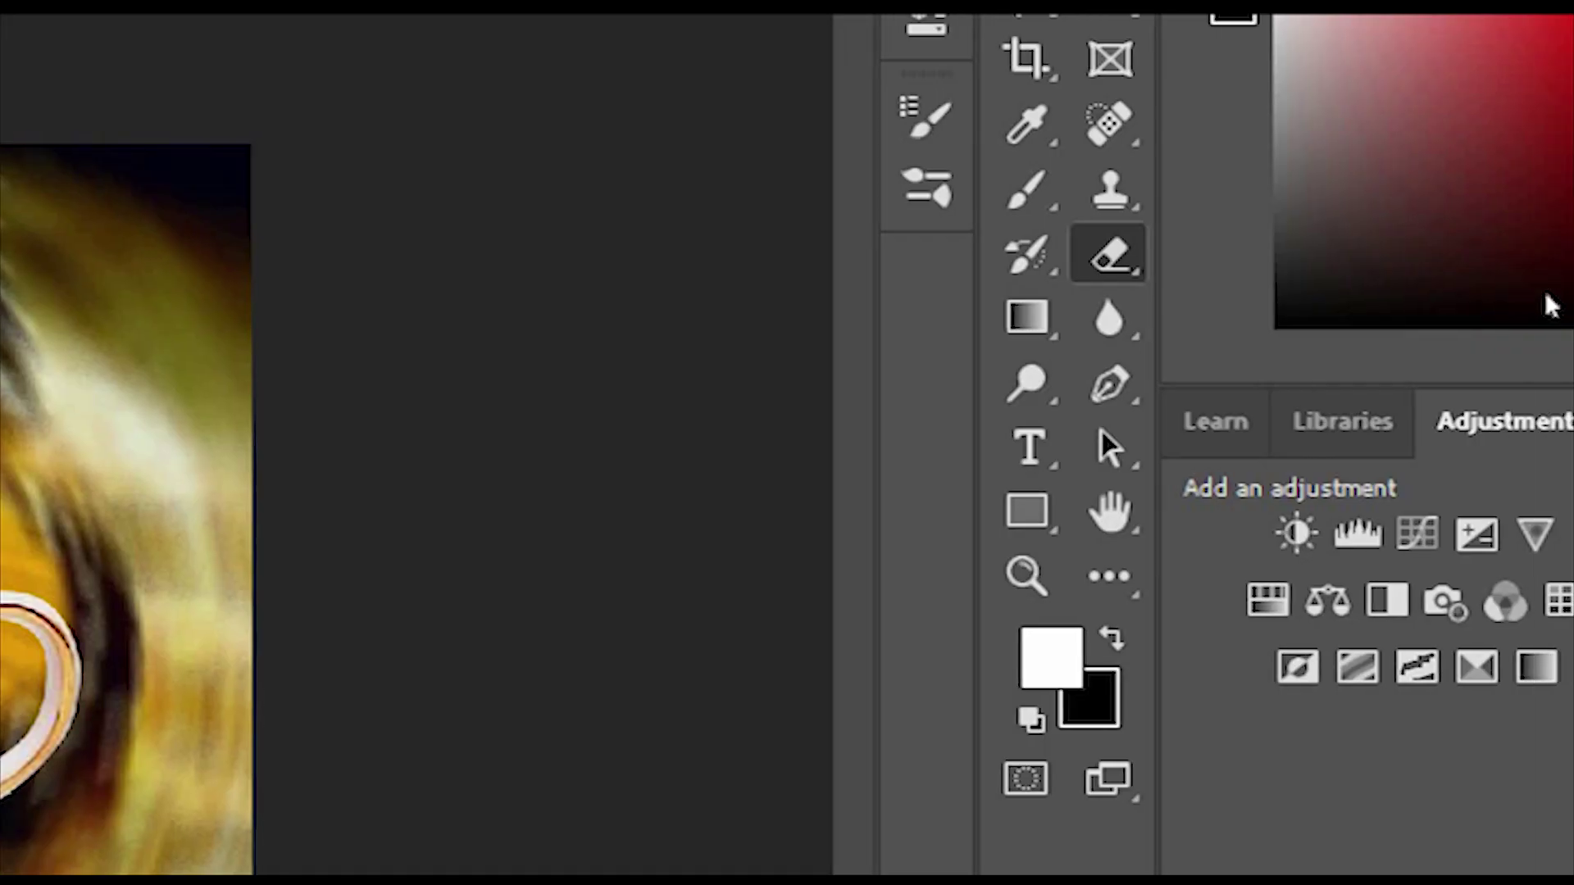
Choose the standard Eraser with a 106 px hard brush and view the image at 100%
key(super)
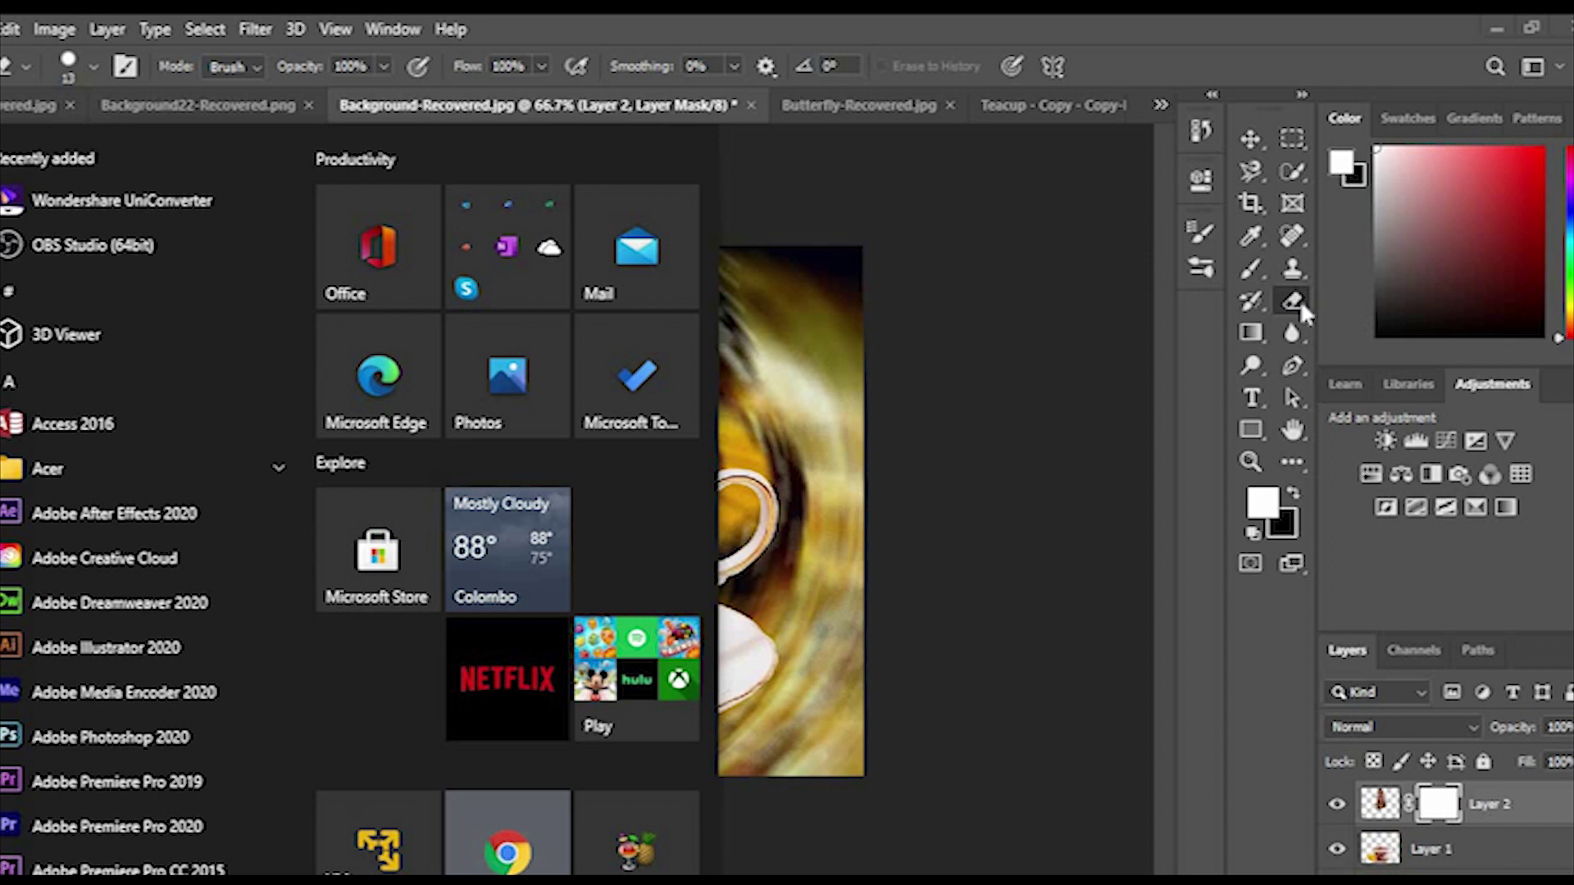
key(super)
right_click(1297, 298)
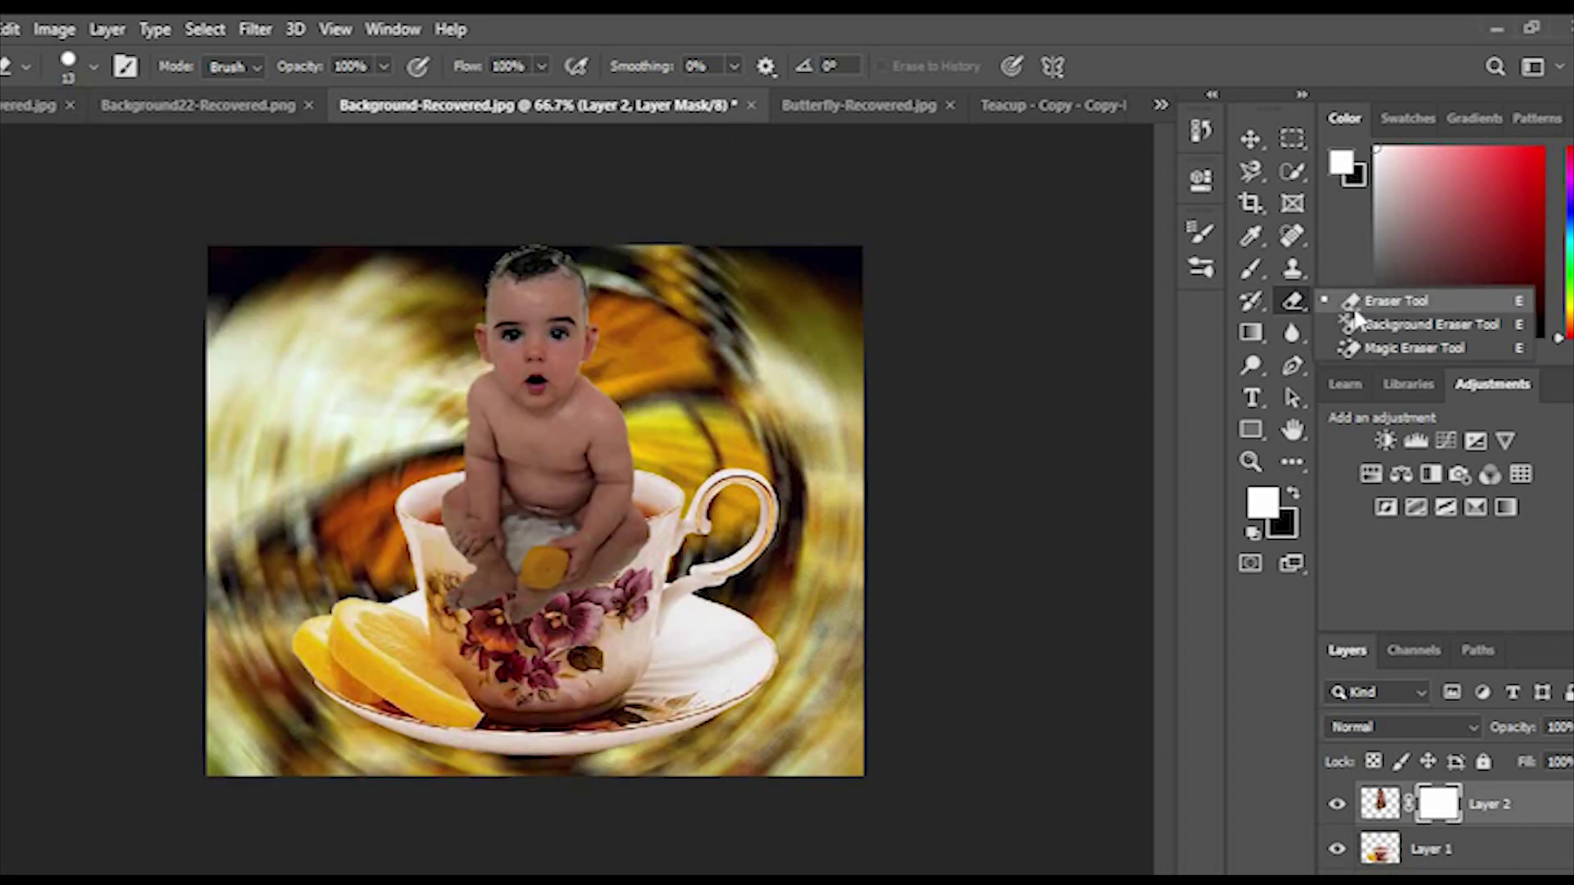
click(1361, 305)
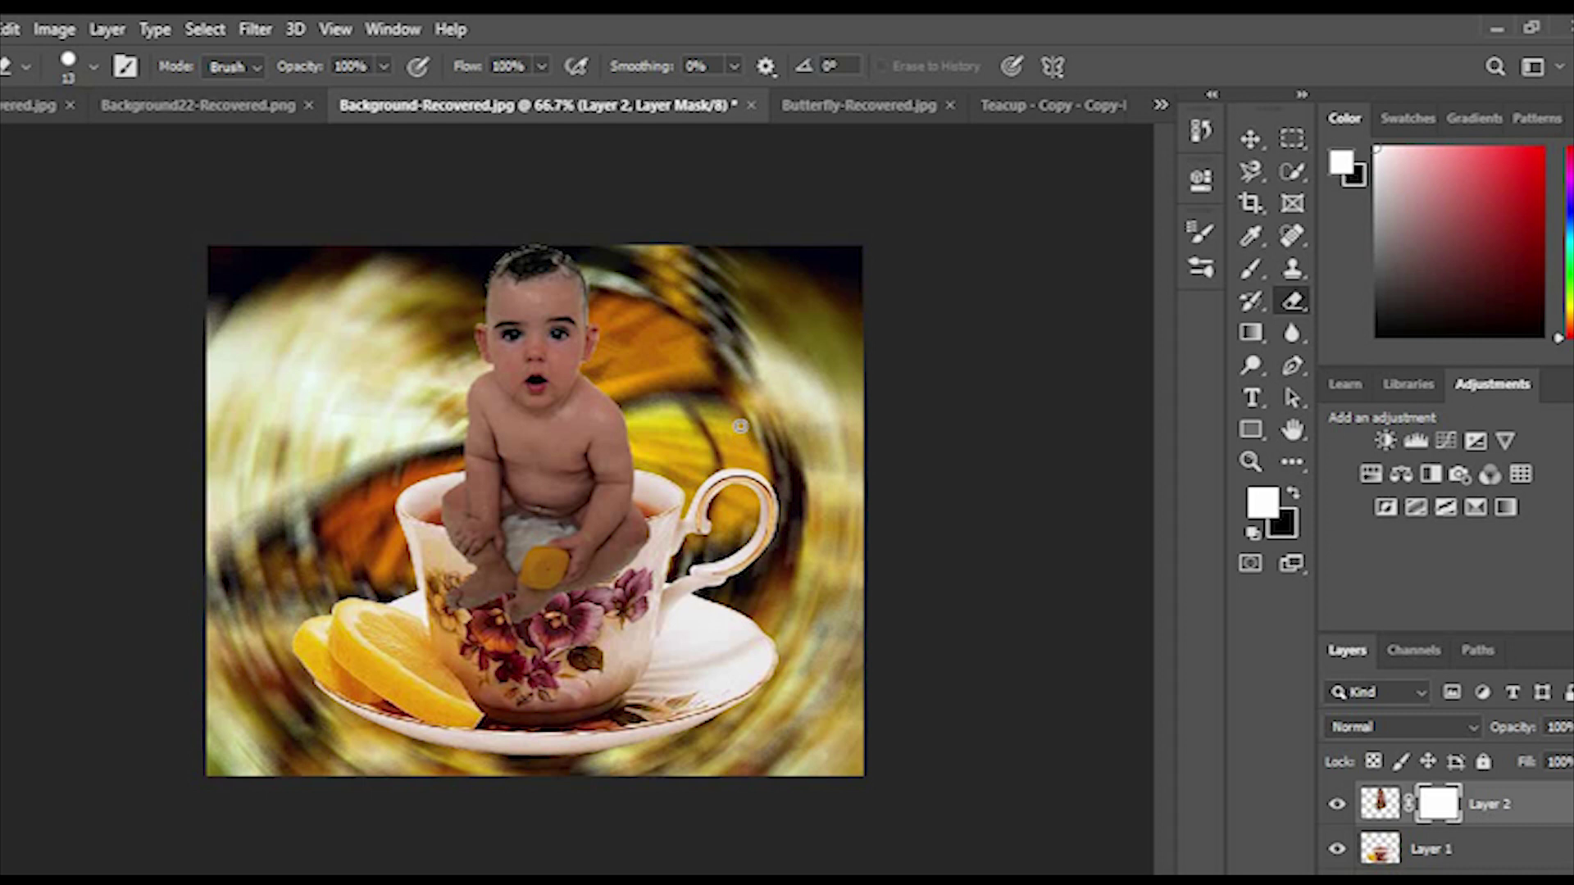
alt+right_click(742, 423)
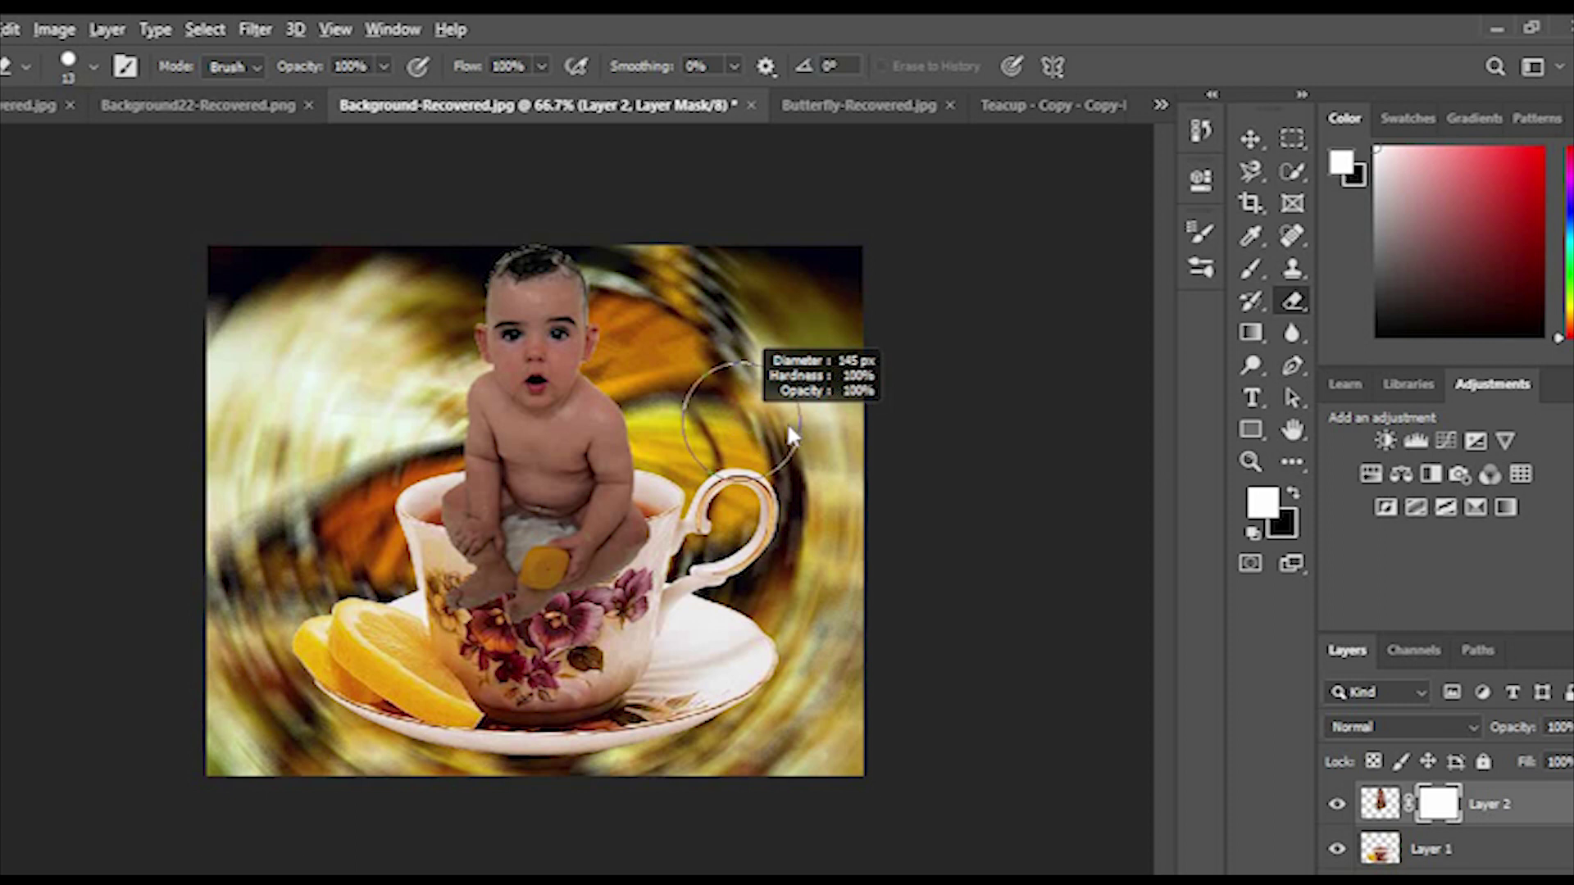
drag(763, 436, 790, 426)
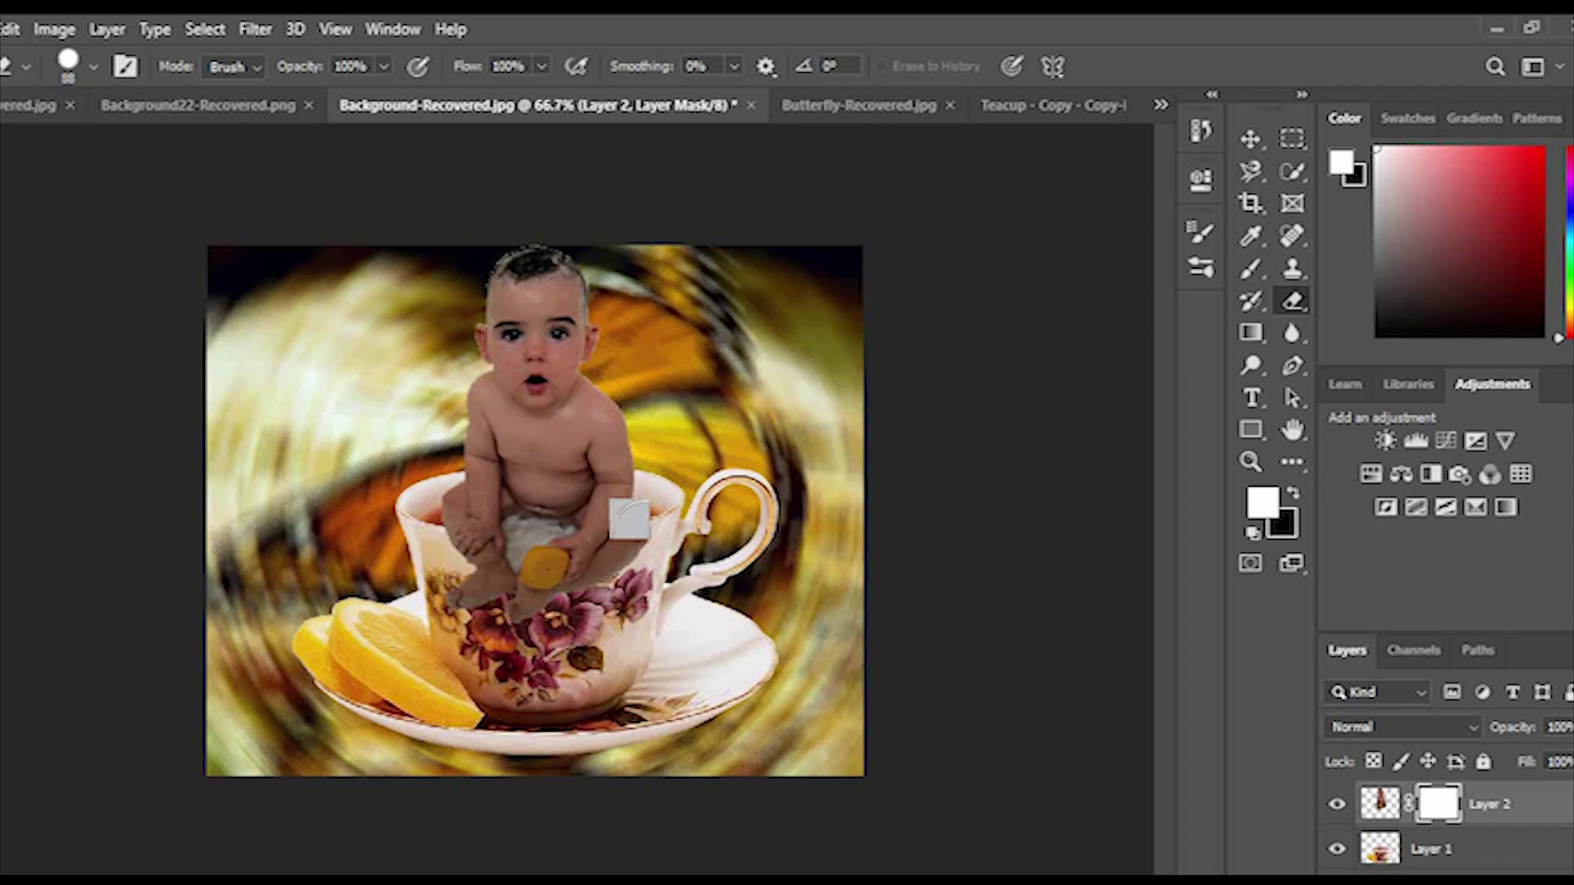
key(ctrl+1)
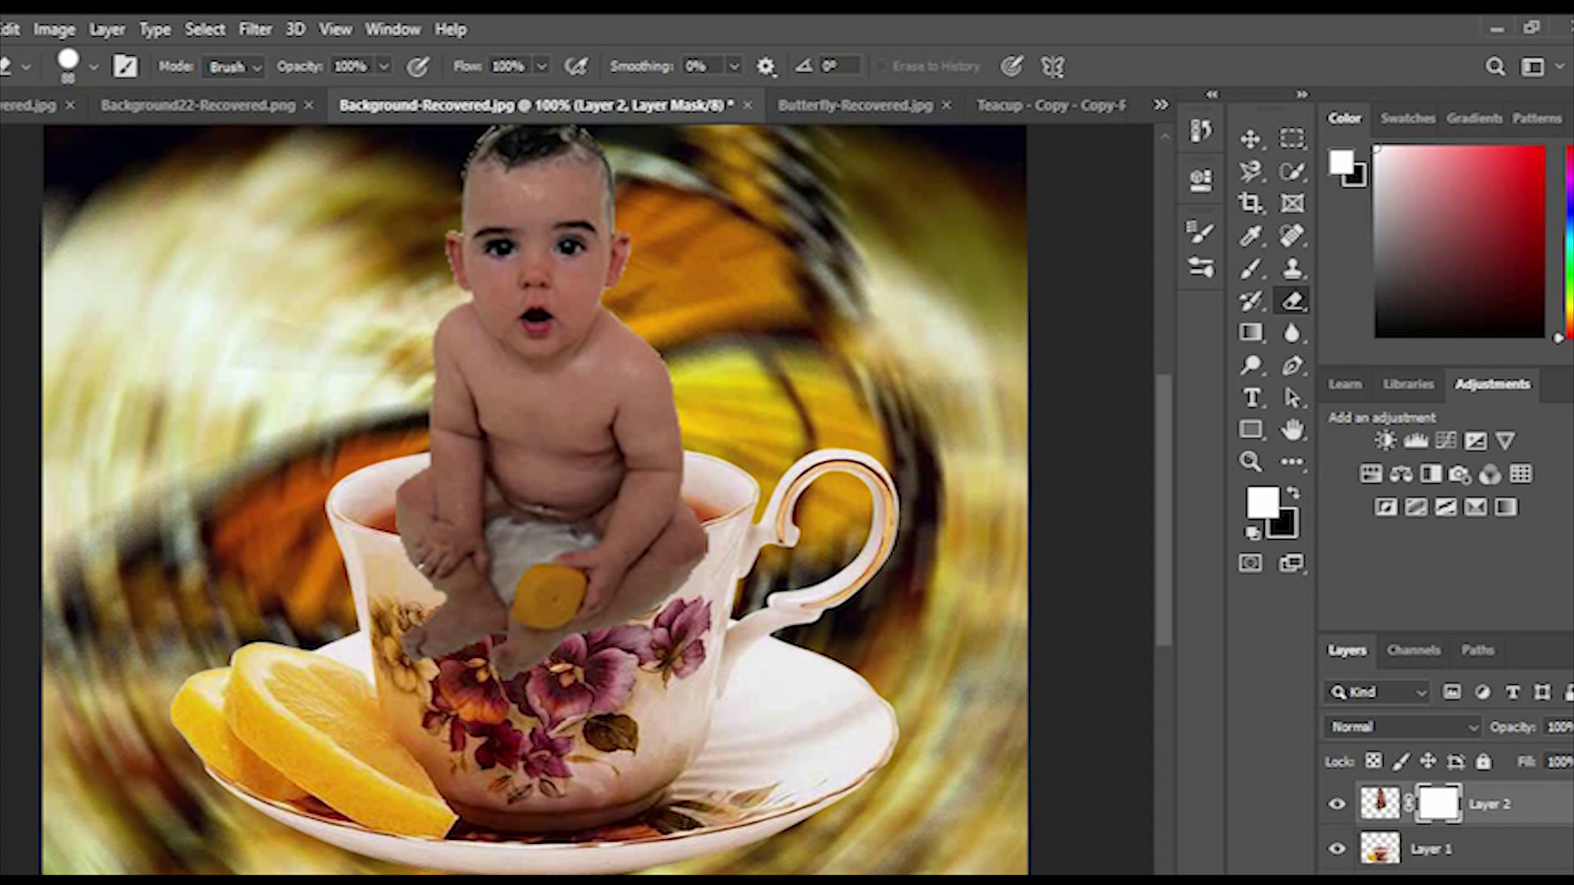
Mask away the baby's feet and hand over the cup front, tidying along the rim
mouse_move(439, 603)
mouse_down()
mouse_move(473, 625)
mouse_move(383, 608)
mouse_up()
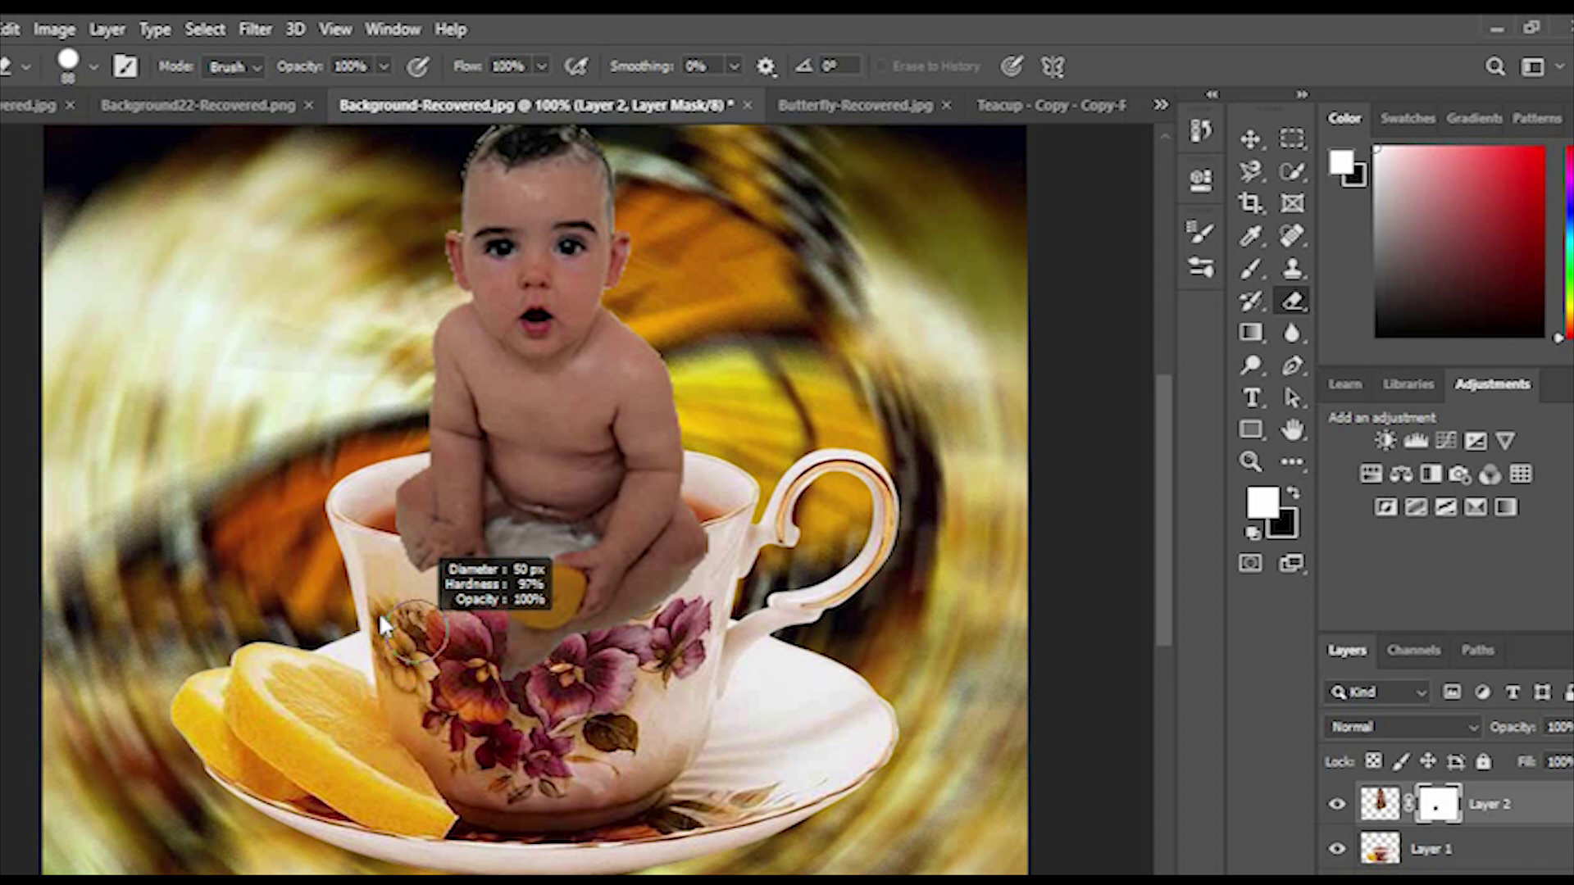
key(ctrl+z)
drag(383, 559, 444, 574)
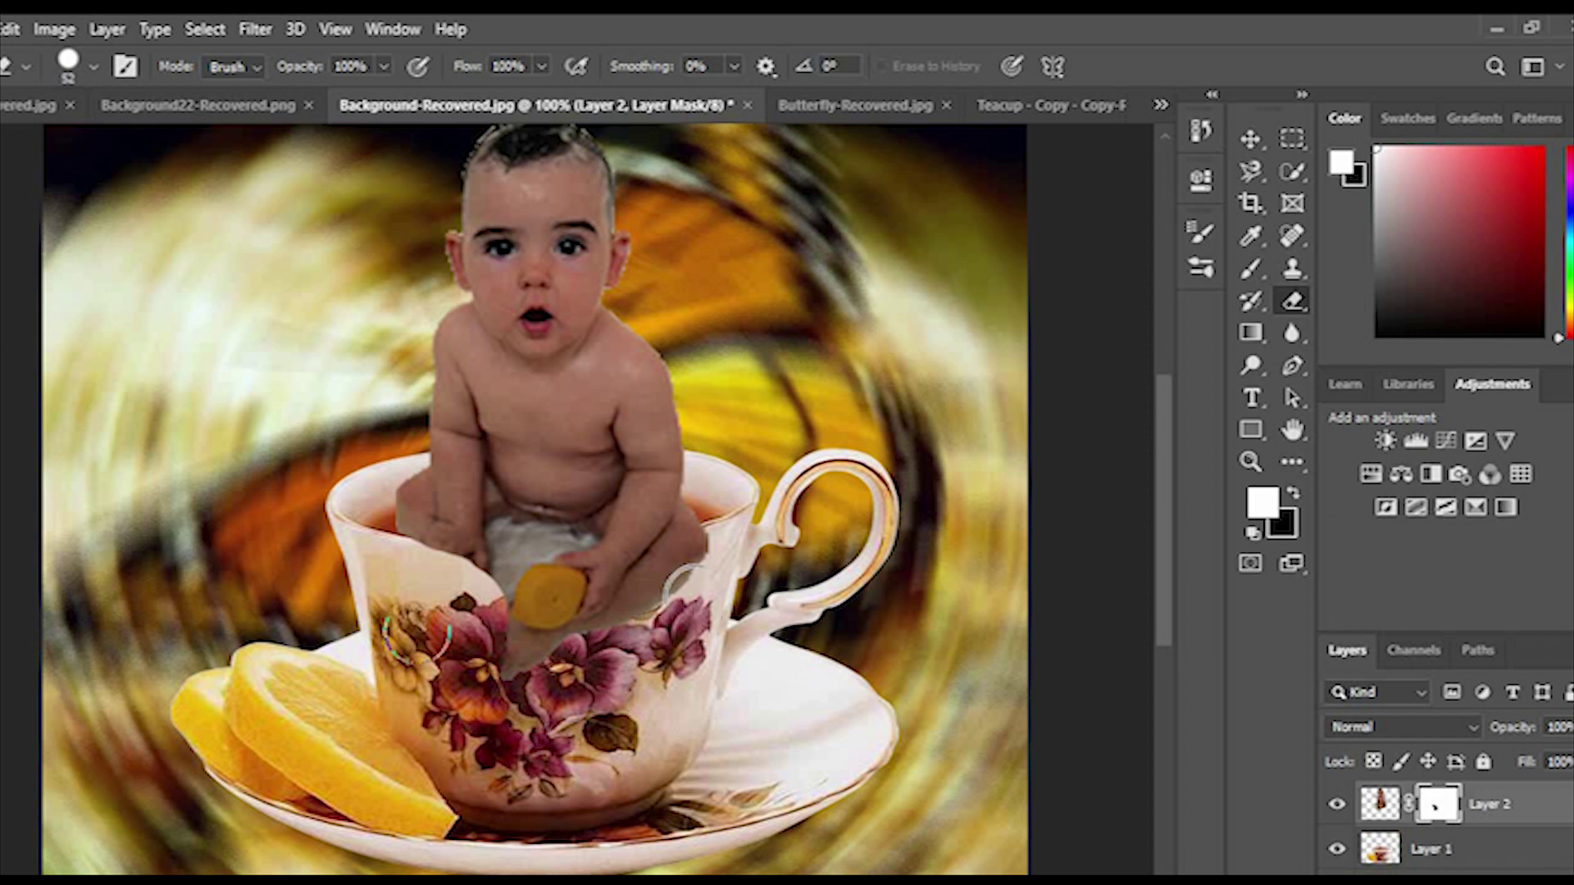
mouse_move(688, 603)
mouse_down()
mouse_move(758, 615)
mouse_move(701, 605)
mouse_move(695, 546)
mouse_move(656, 587)
mouse_move(695, 591)
mouse_move(631, 608)
mouse_move(640, 578)
mouse_move(567, 653)
mouse_move(516, 635)
mouse_move(563, 639)
mouse_move(498, 578)
mouse_up()
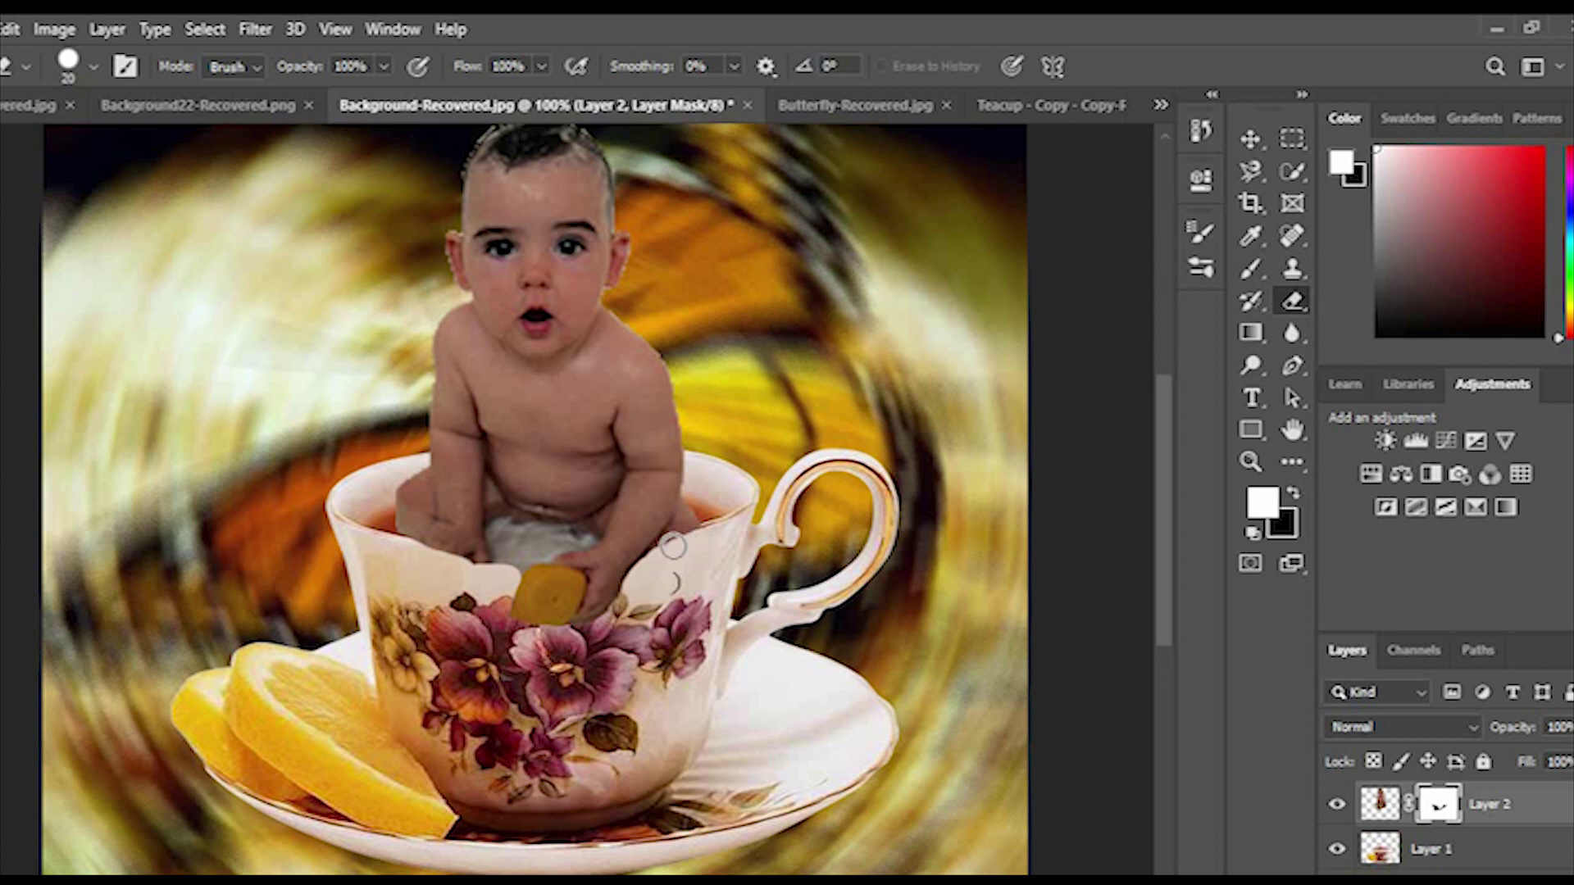
drag(696, 533, 648, 566)
Nudge the baby layer about 20 px lower in the teacup
click(1381, 803)
key(ctrl+t)
drag(604, 421, 603, 437)
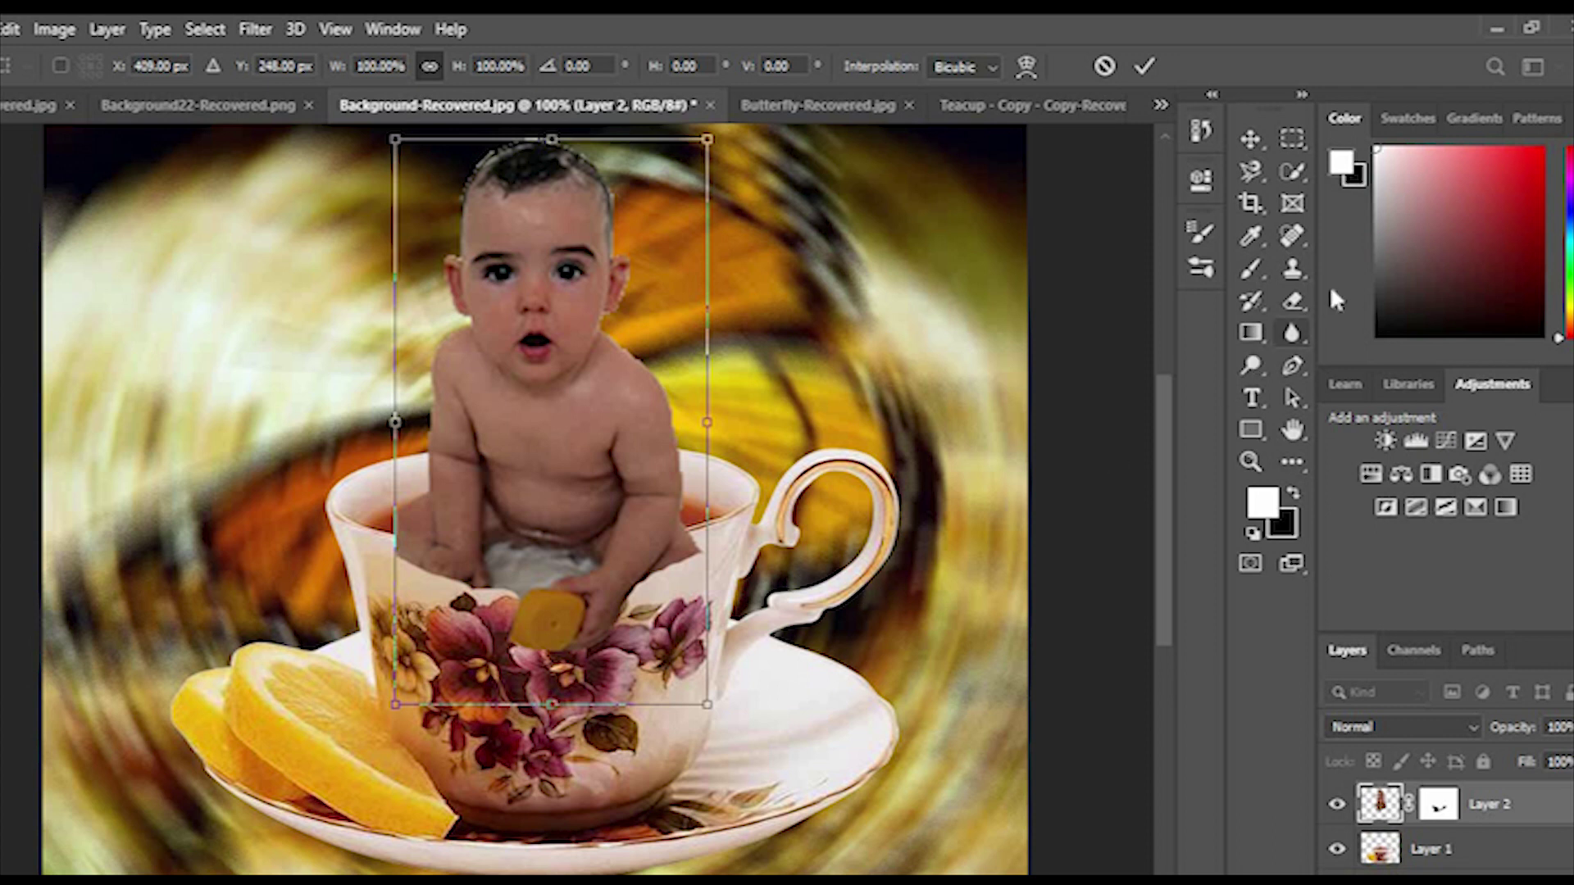
Apply the baby's new position and switch back to the standard Eraser
click(1293, 305)
right_click(1294, 305)
click(1374, 314)
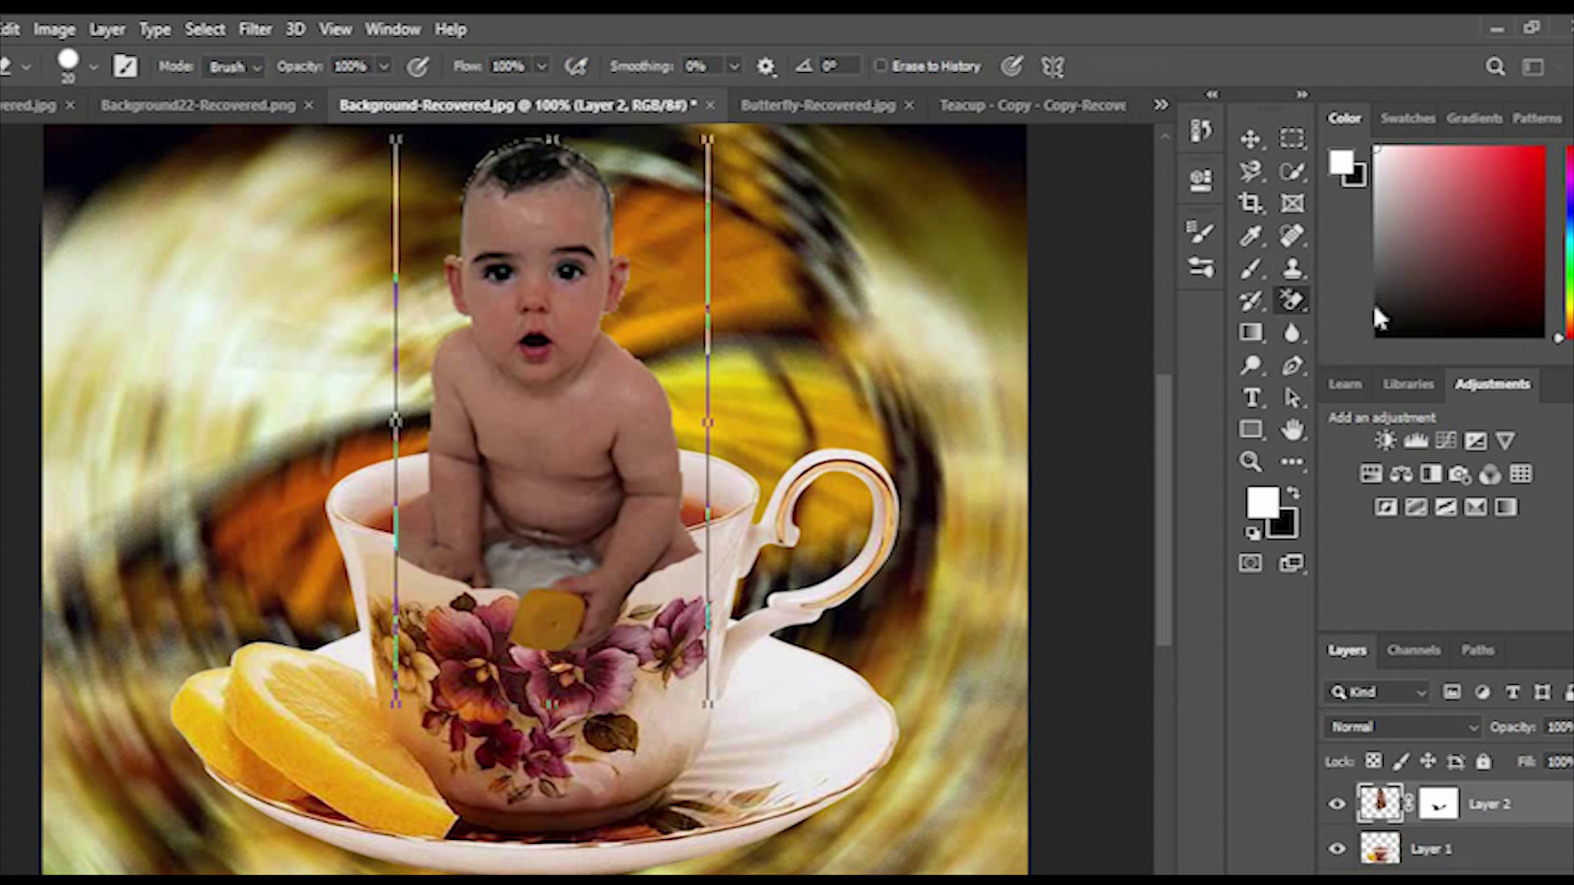
right_click(1297, 298)
click(1386, 302)
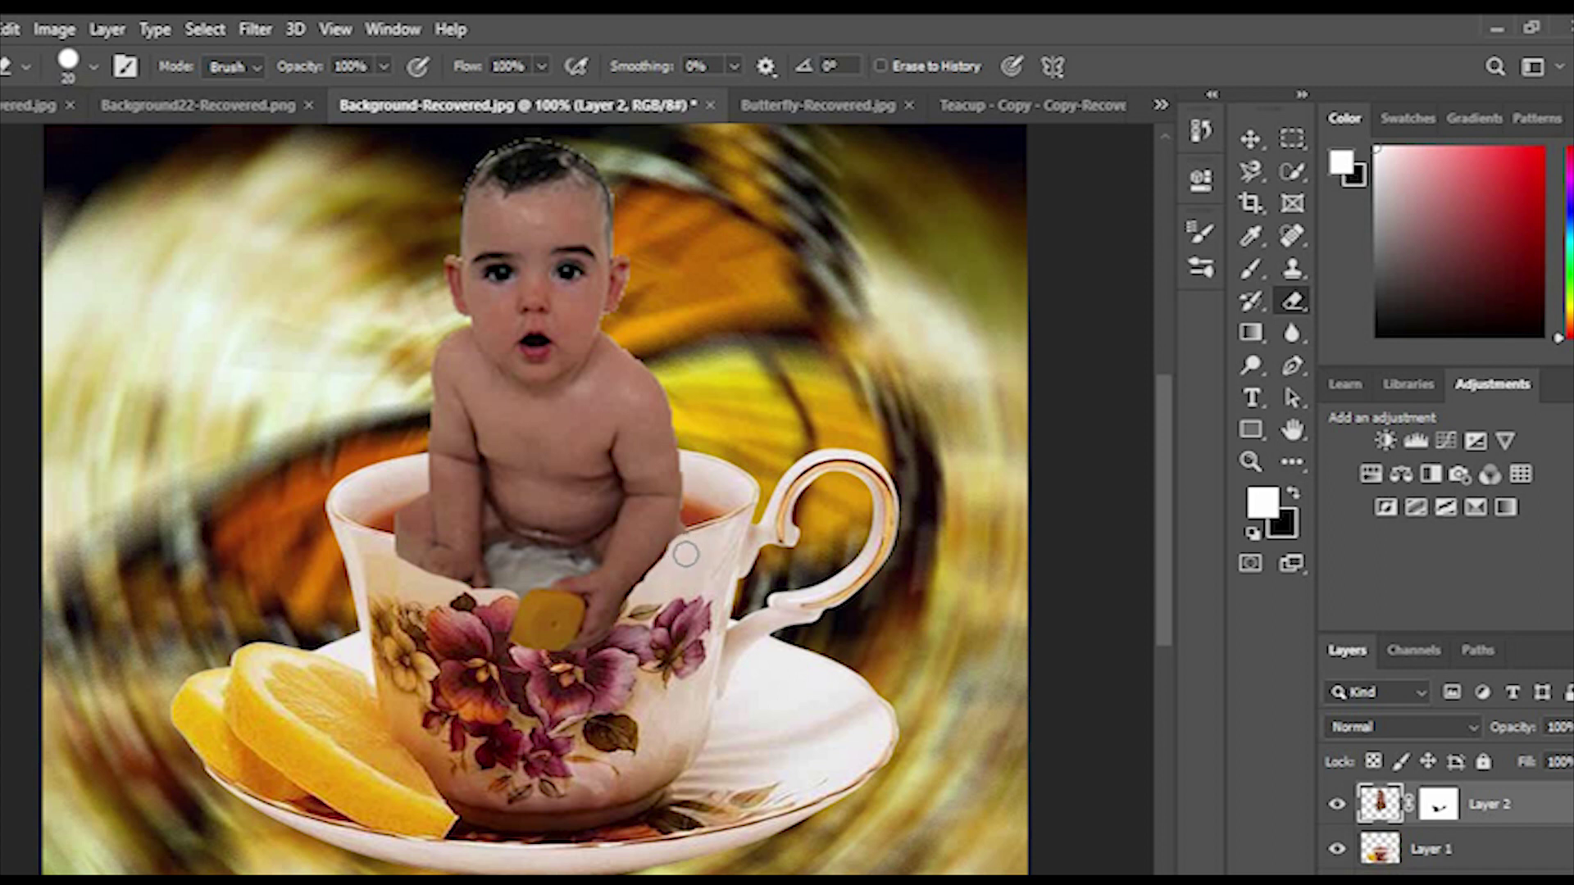
Erase along the cup rim to close its edge, shrinking the eraser to 14 px
drag(394, 556, 473, 583)
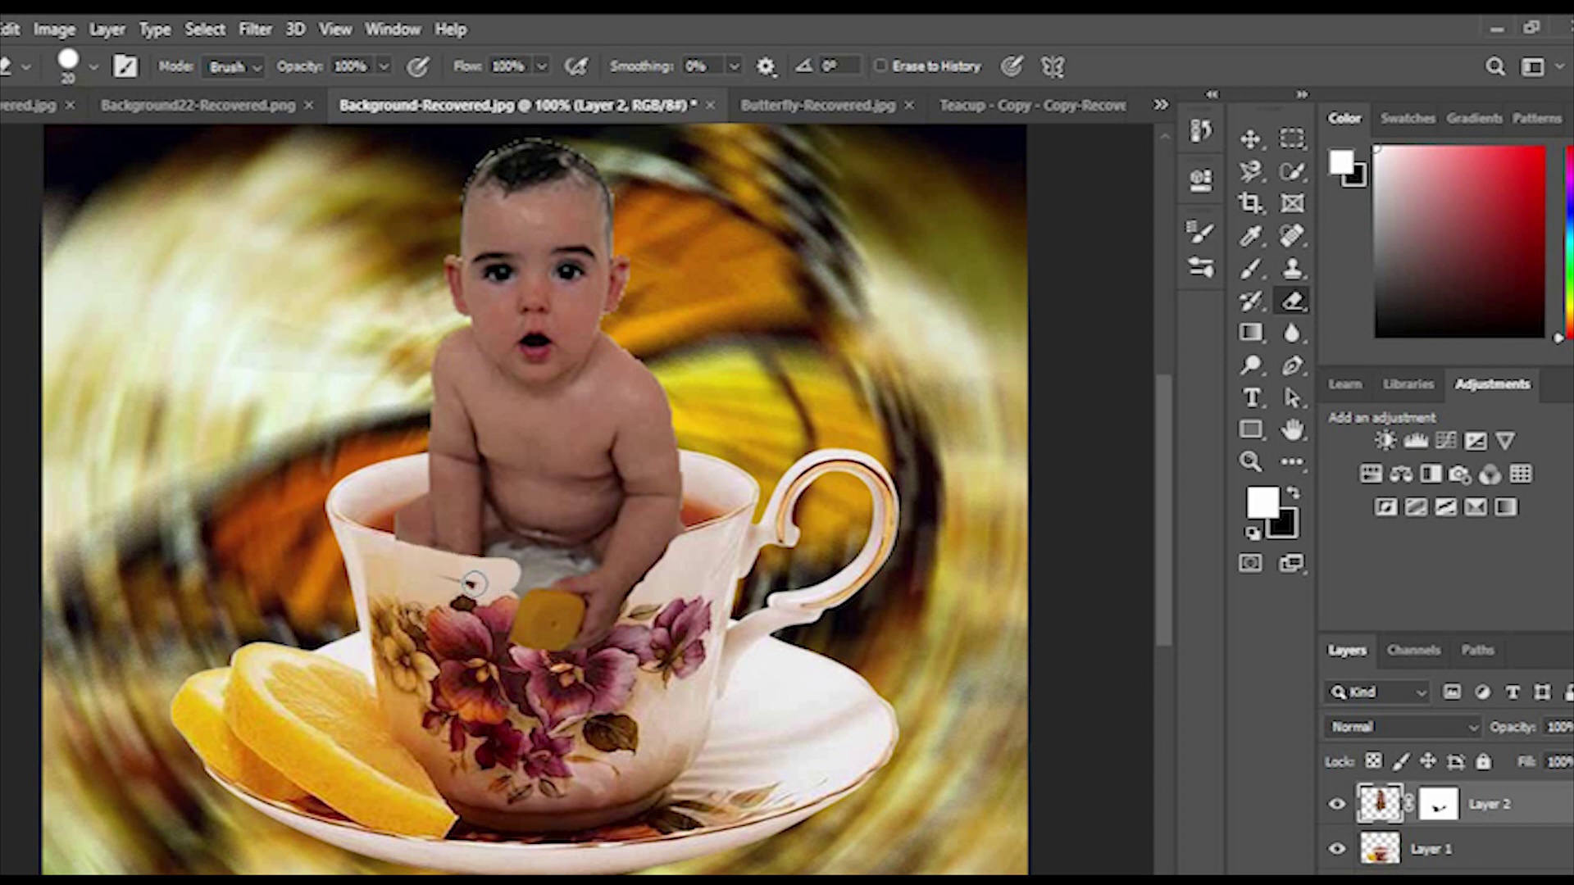
mouse_move(458, 583)
mouse_down()
mouse_move(421, 569)
mouse_move(511, 576)
mouse_move(393, 560)
mouse_move(600, 565)
mouse_up()
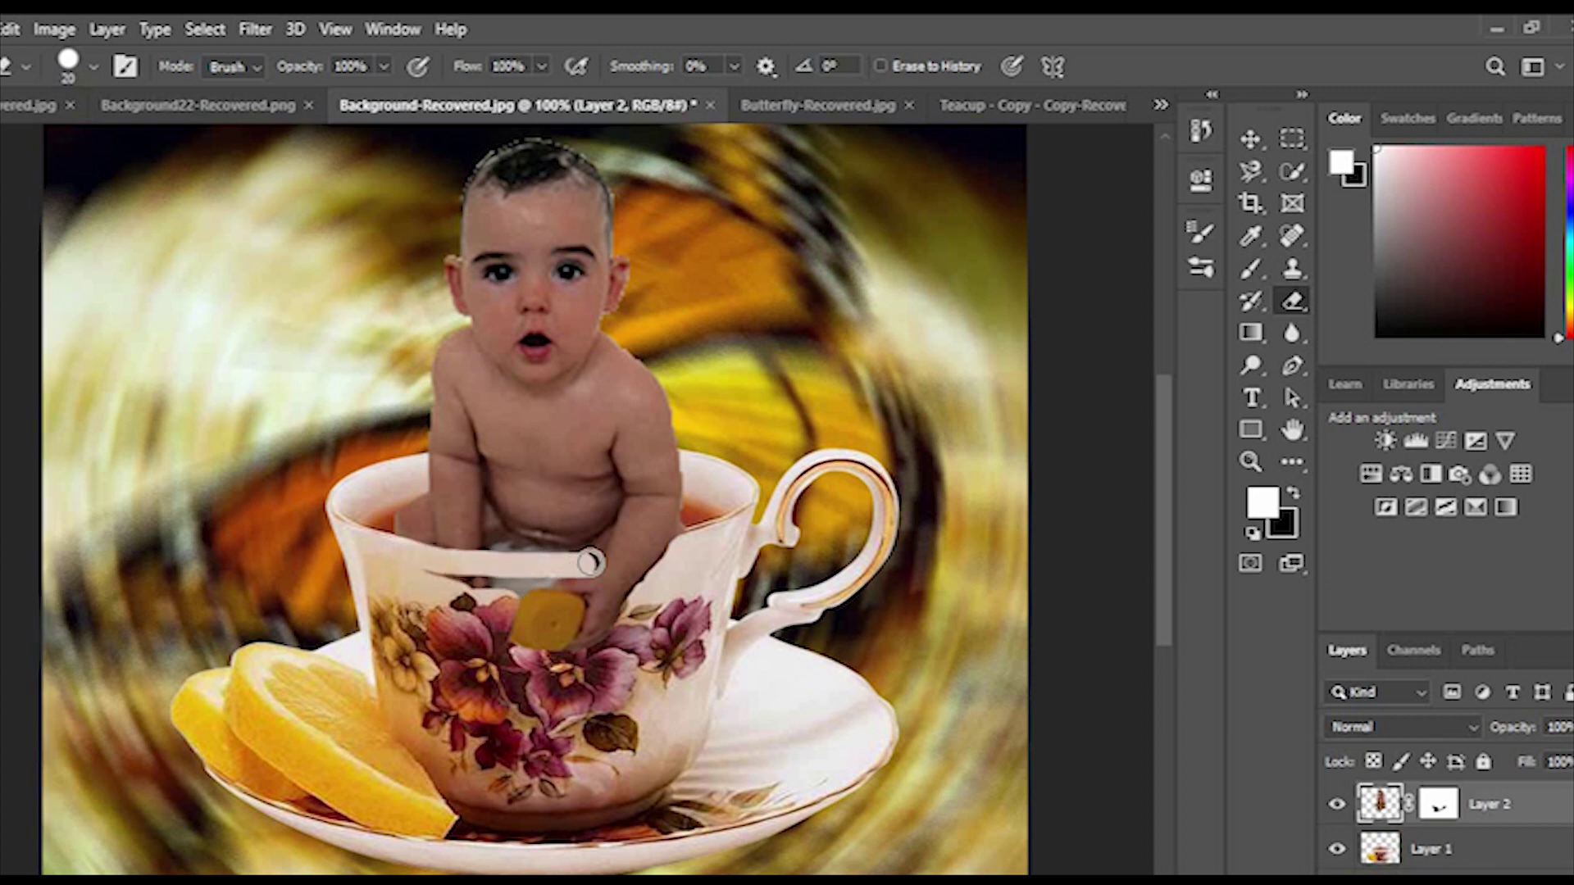
mouse_move(491, 579)
mouse_down()
mouse_move(412, 574)
mouse_move(539, 579)
mouse_up()
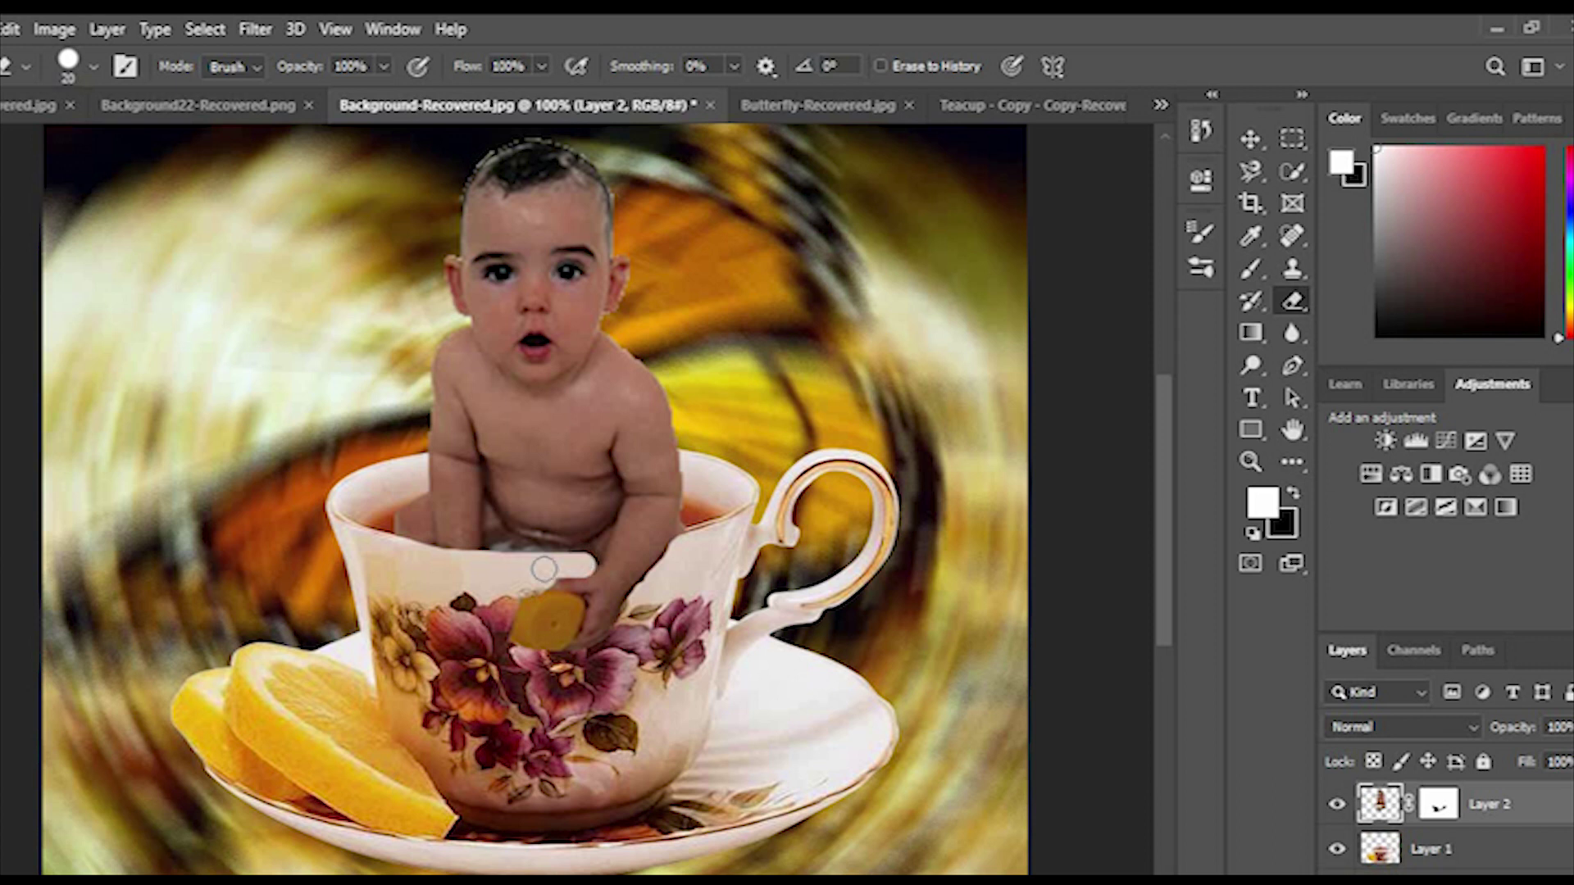
alt+right_click(753, 710)
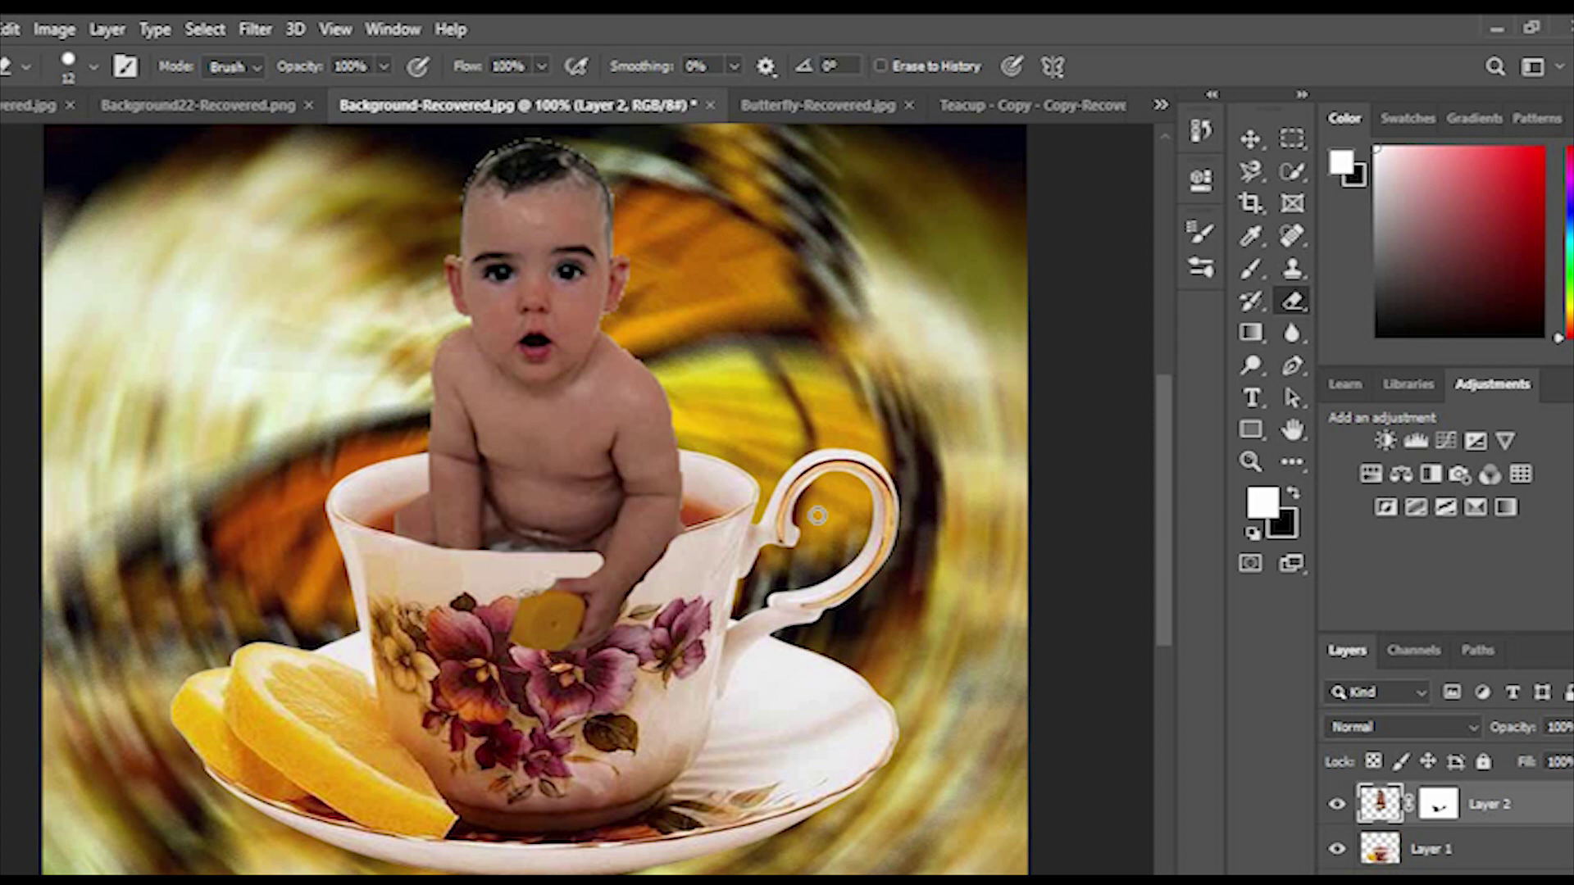
key(ctrl+minus)
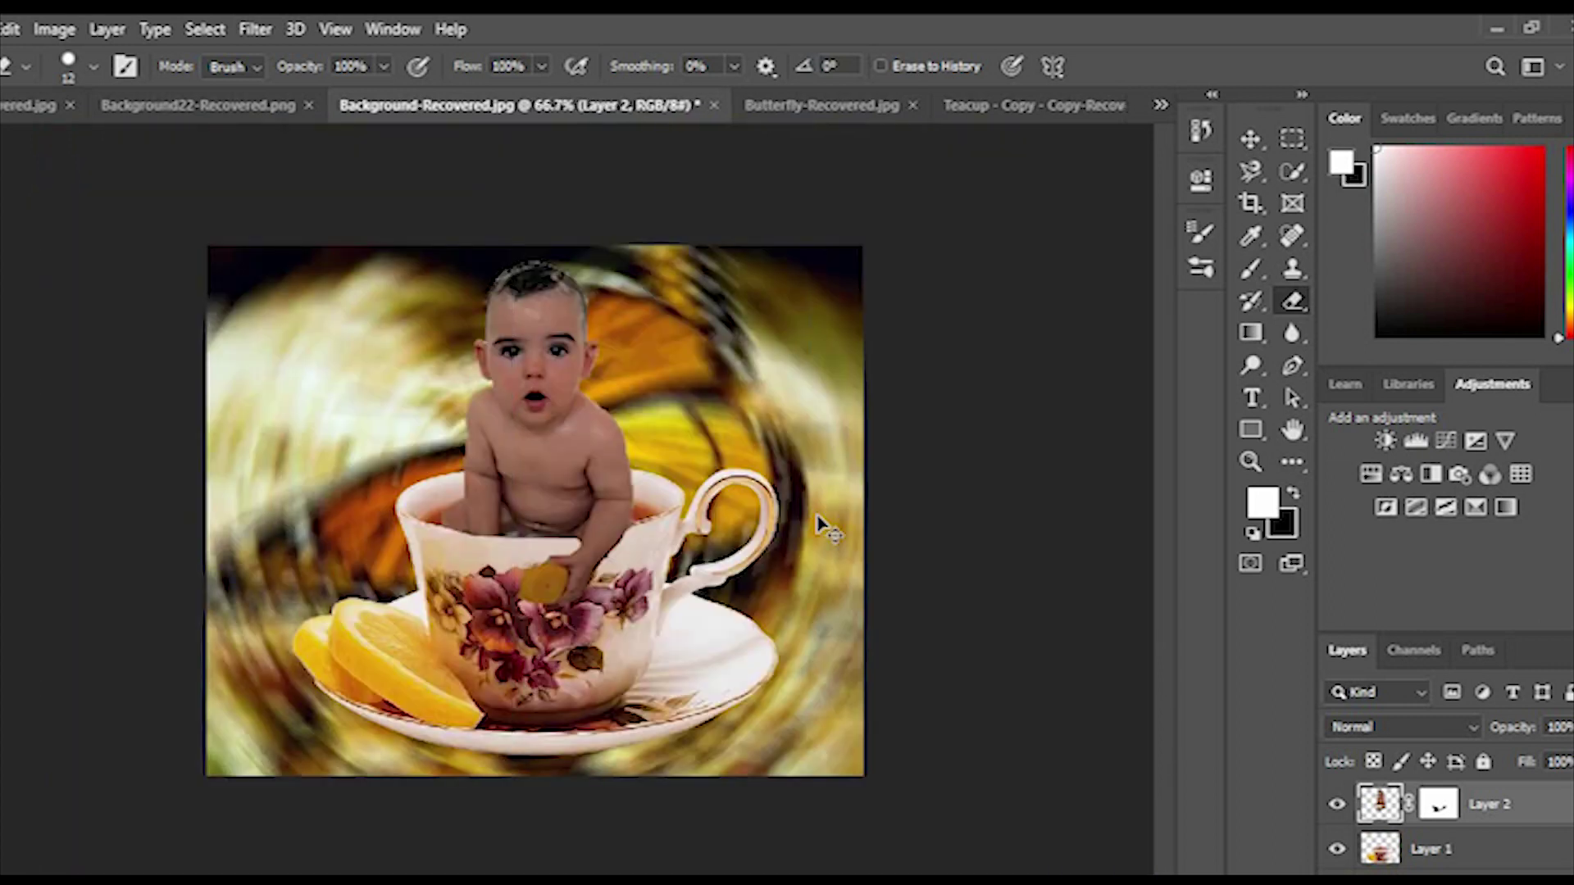
key(ctrl+plus)
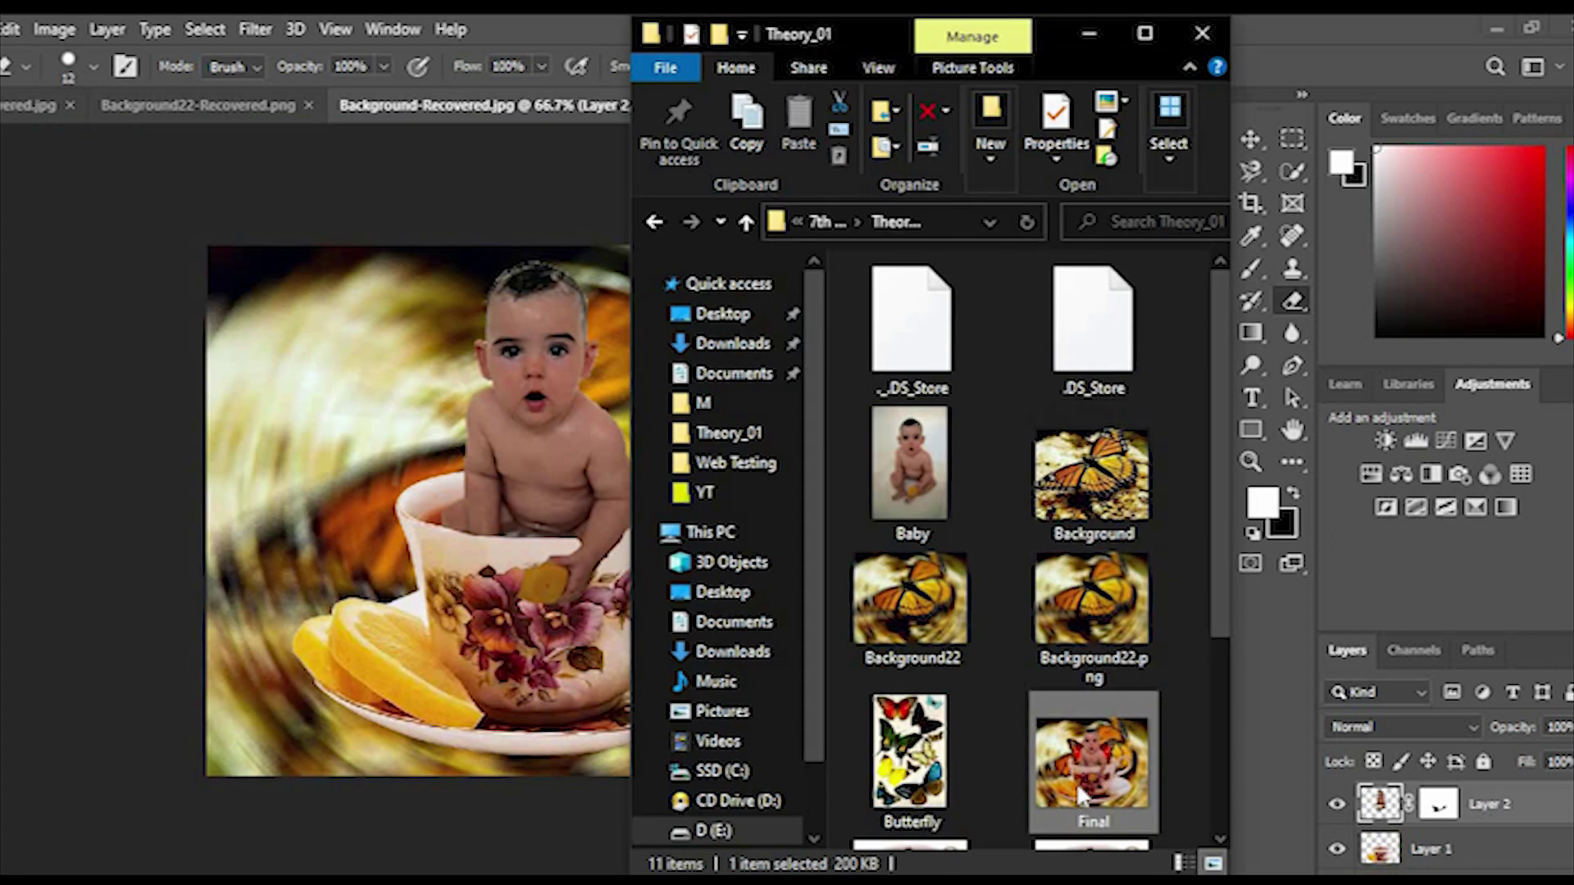
Open the Final thumbnail in Picasa Photo Viewer through Open with
right_click(1078, 792)
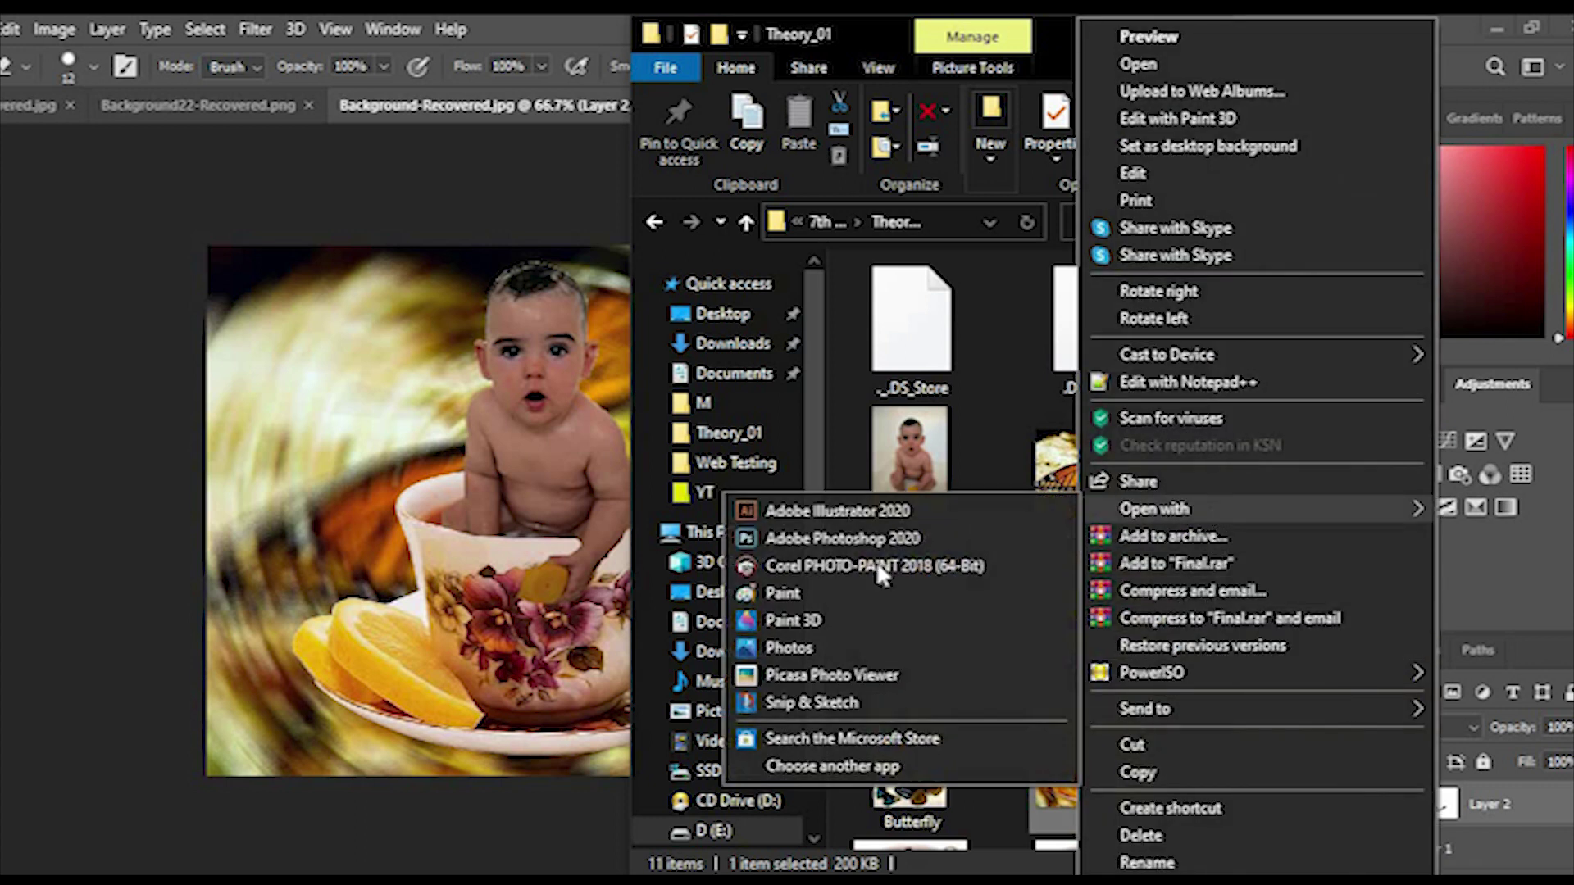
click(846, 675)
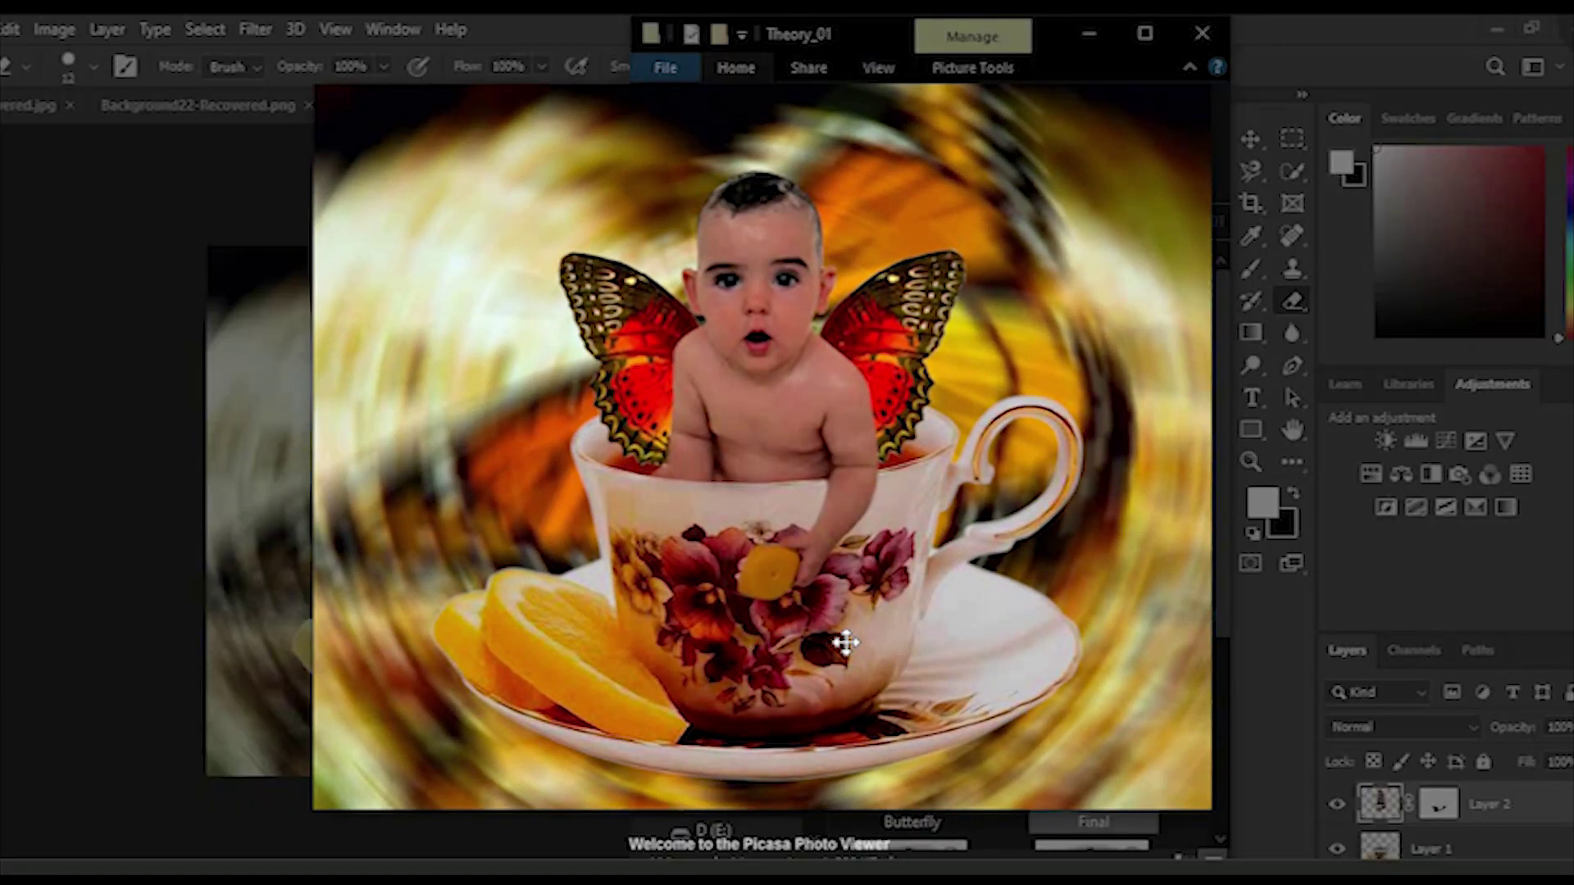
Zoom through the Final.jpg preview, close Picasa, and minimise File Explorer
scroll(846, 644, up, 2)
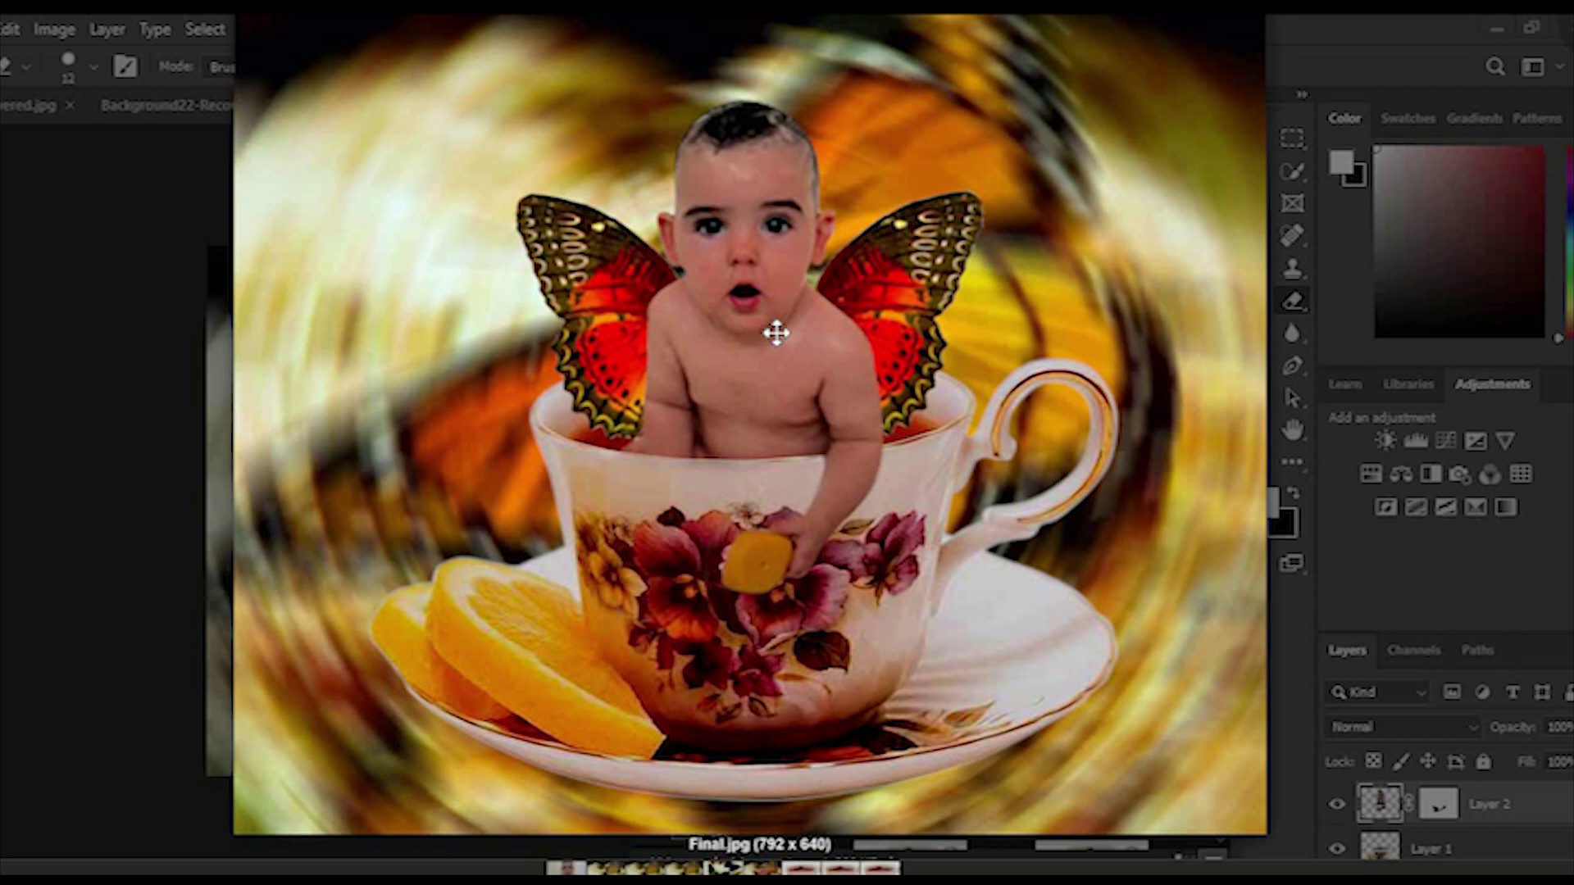
scroll(949, 537, down, 3)
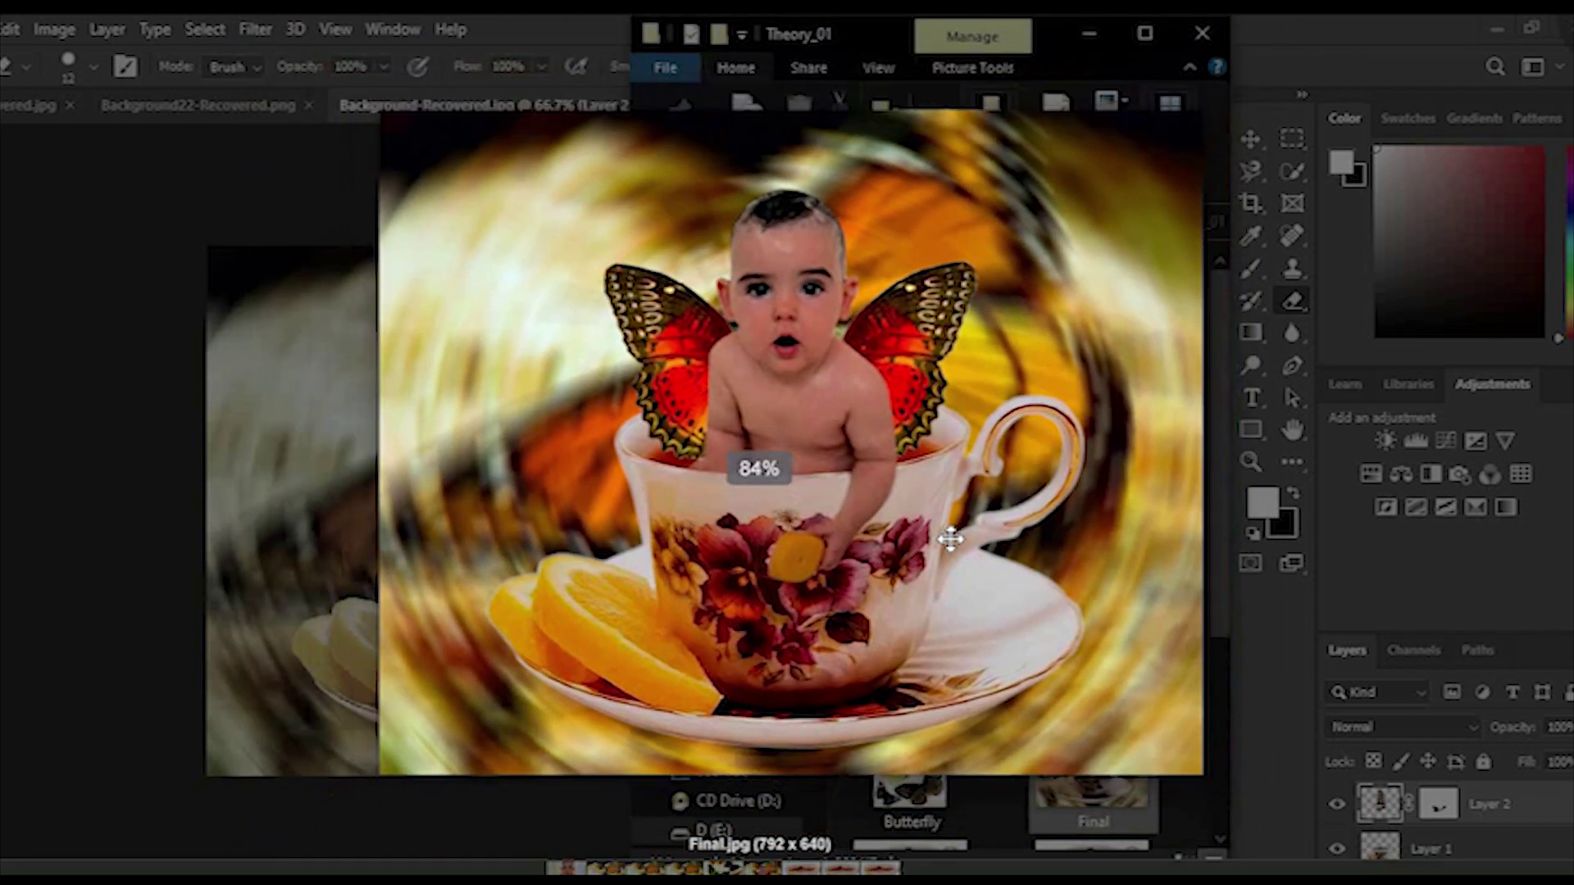
scroll(950, 537, down, 1)
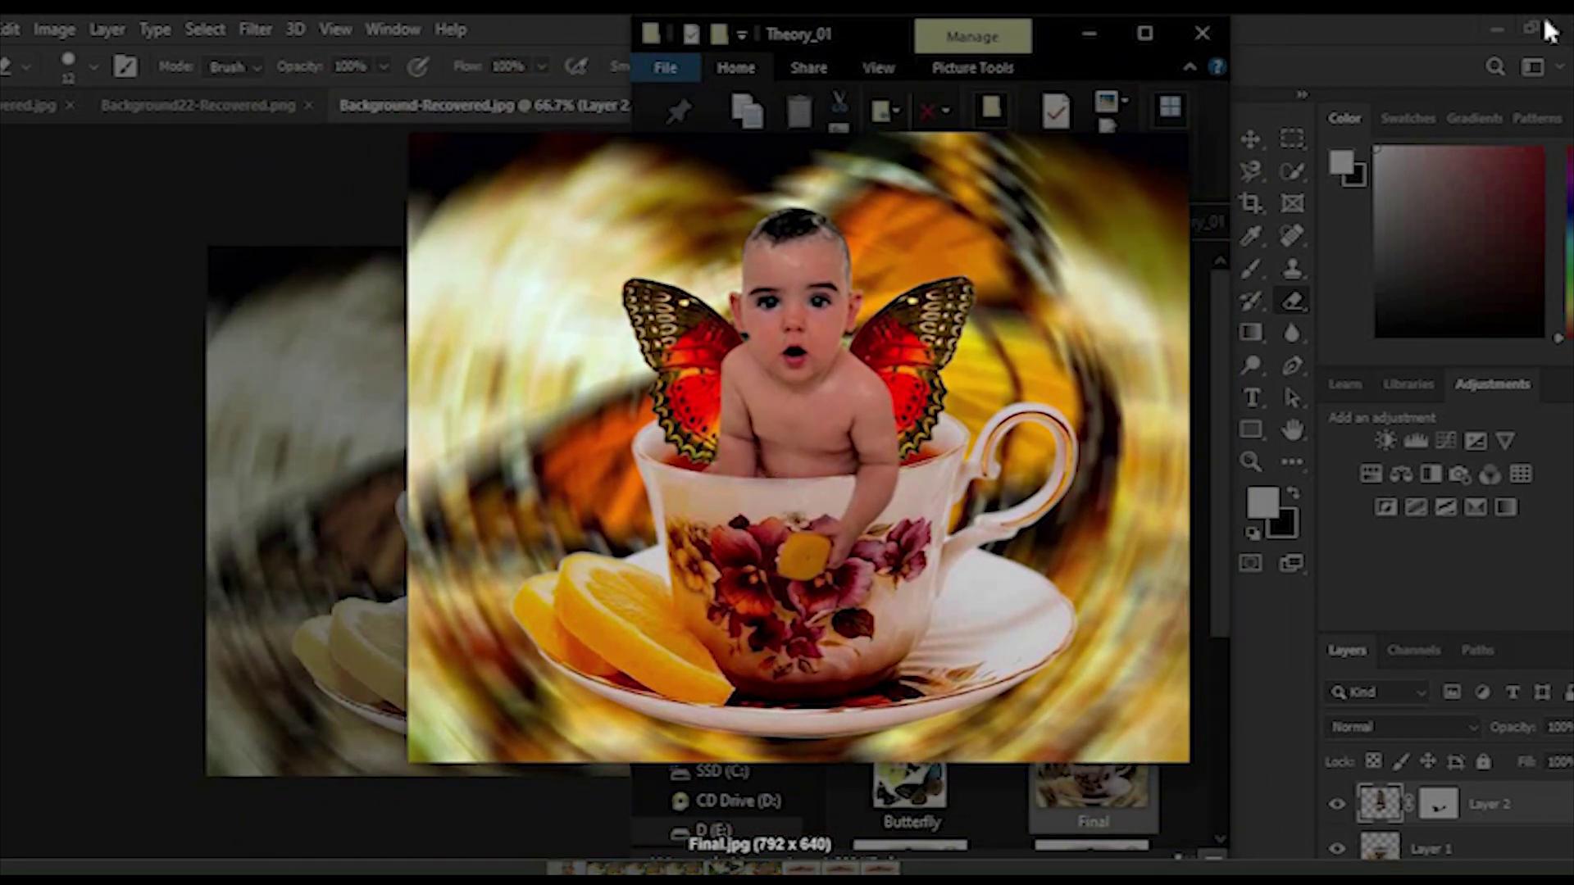
click(1549, 30)
click(1083, 33)
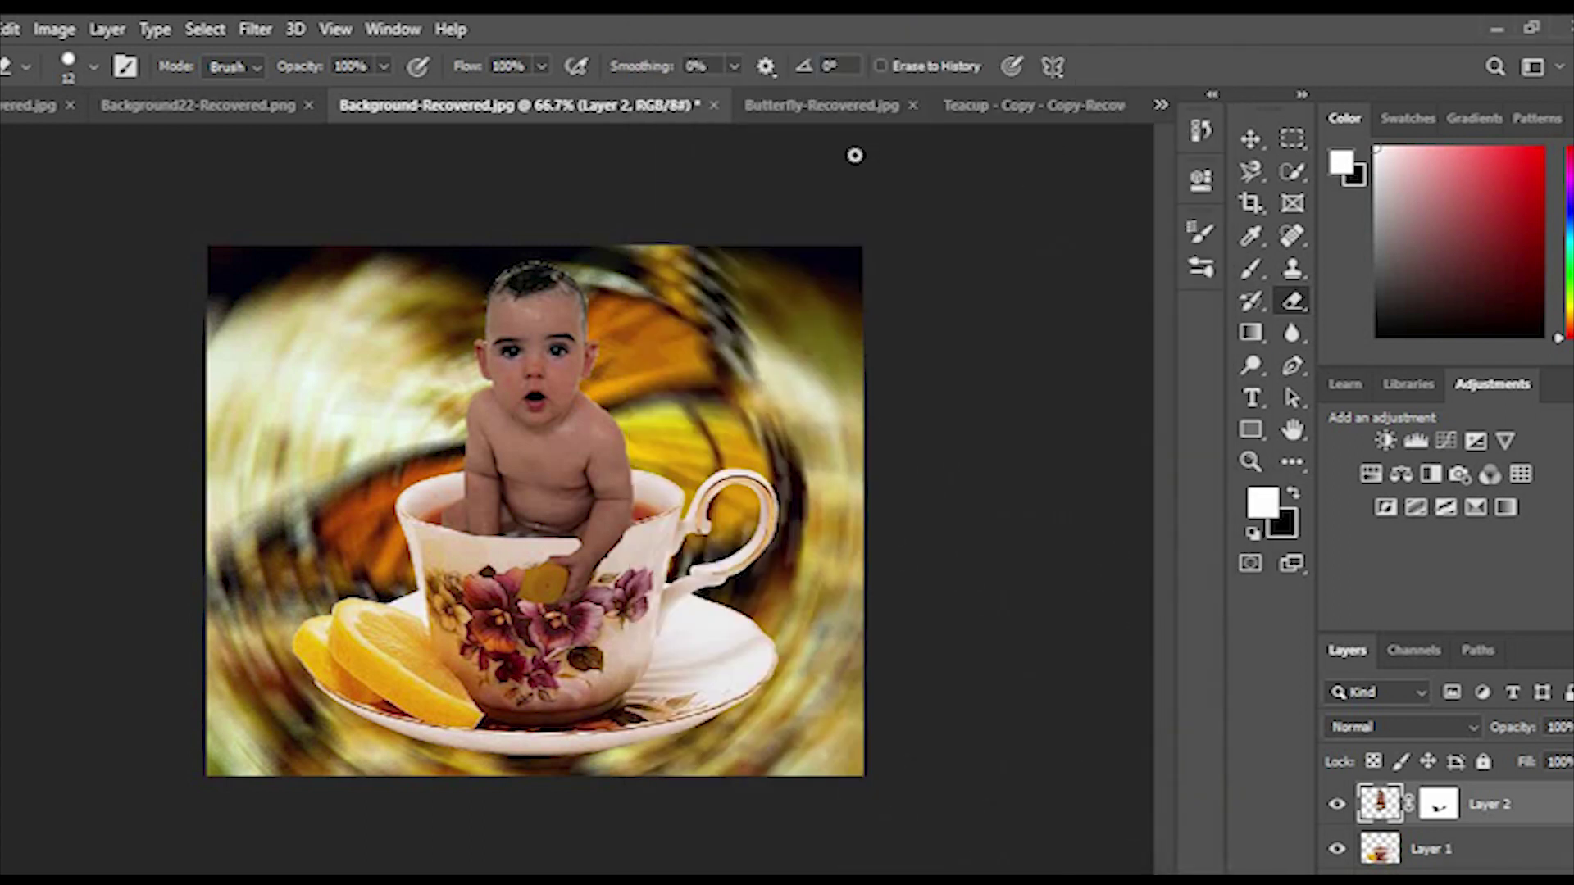
Bring Butterfly-Recovered.jpg to the front and choose the Polygonal Lasso tool
click(825, 106)
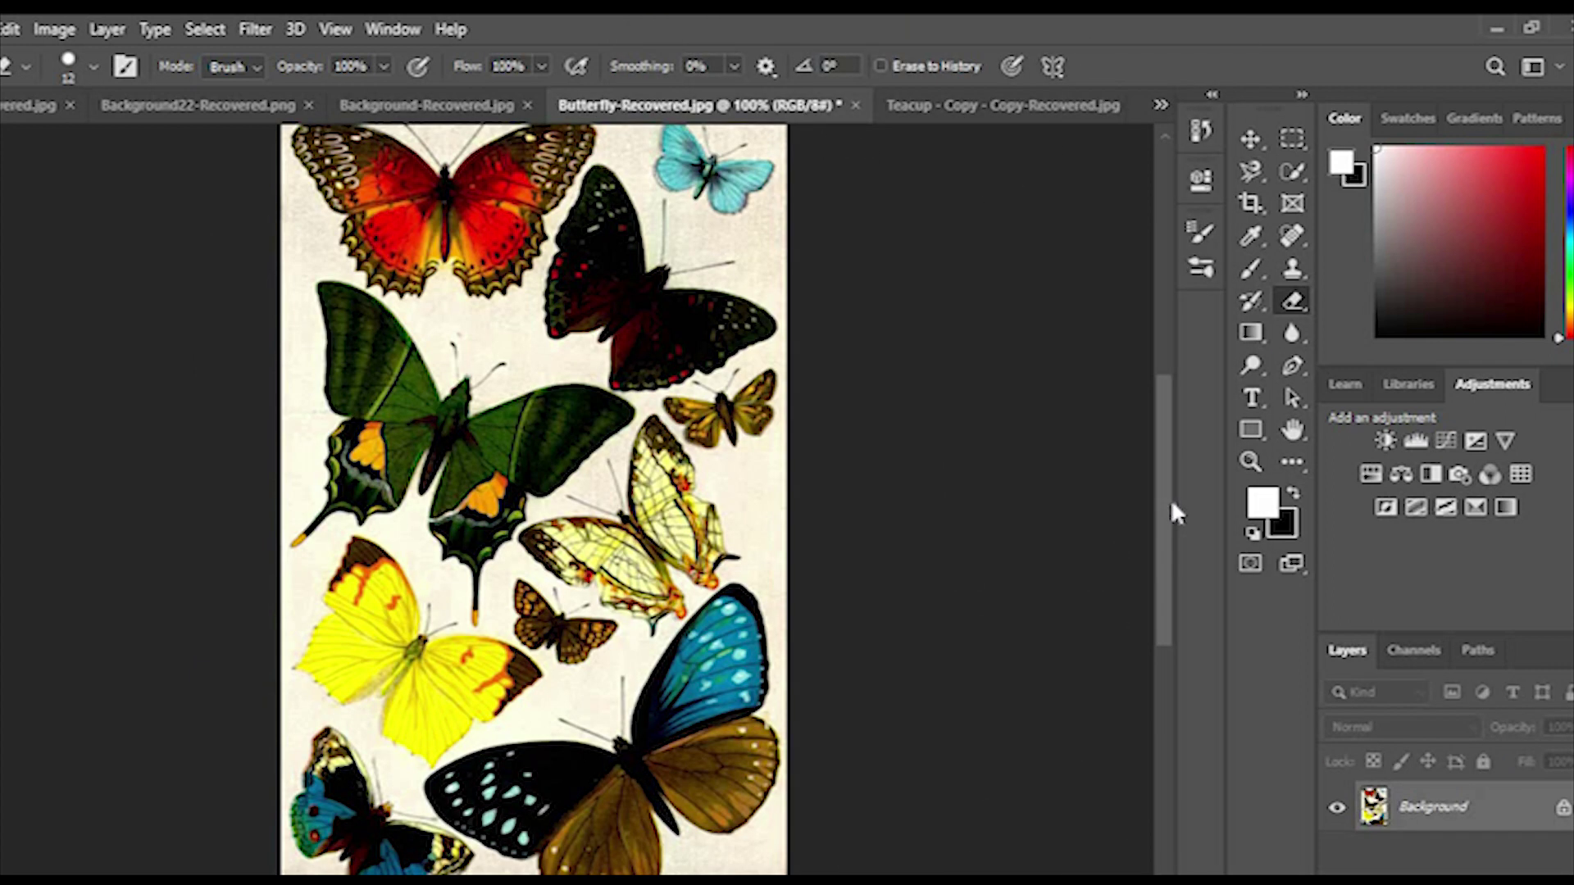
drag(1167, 487, 1168, 435)
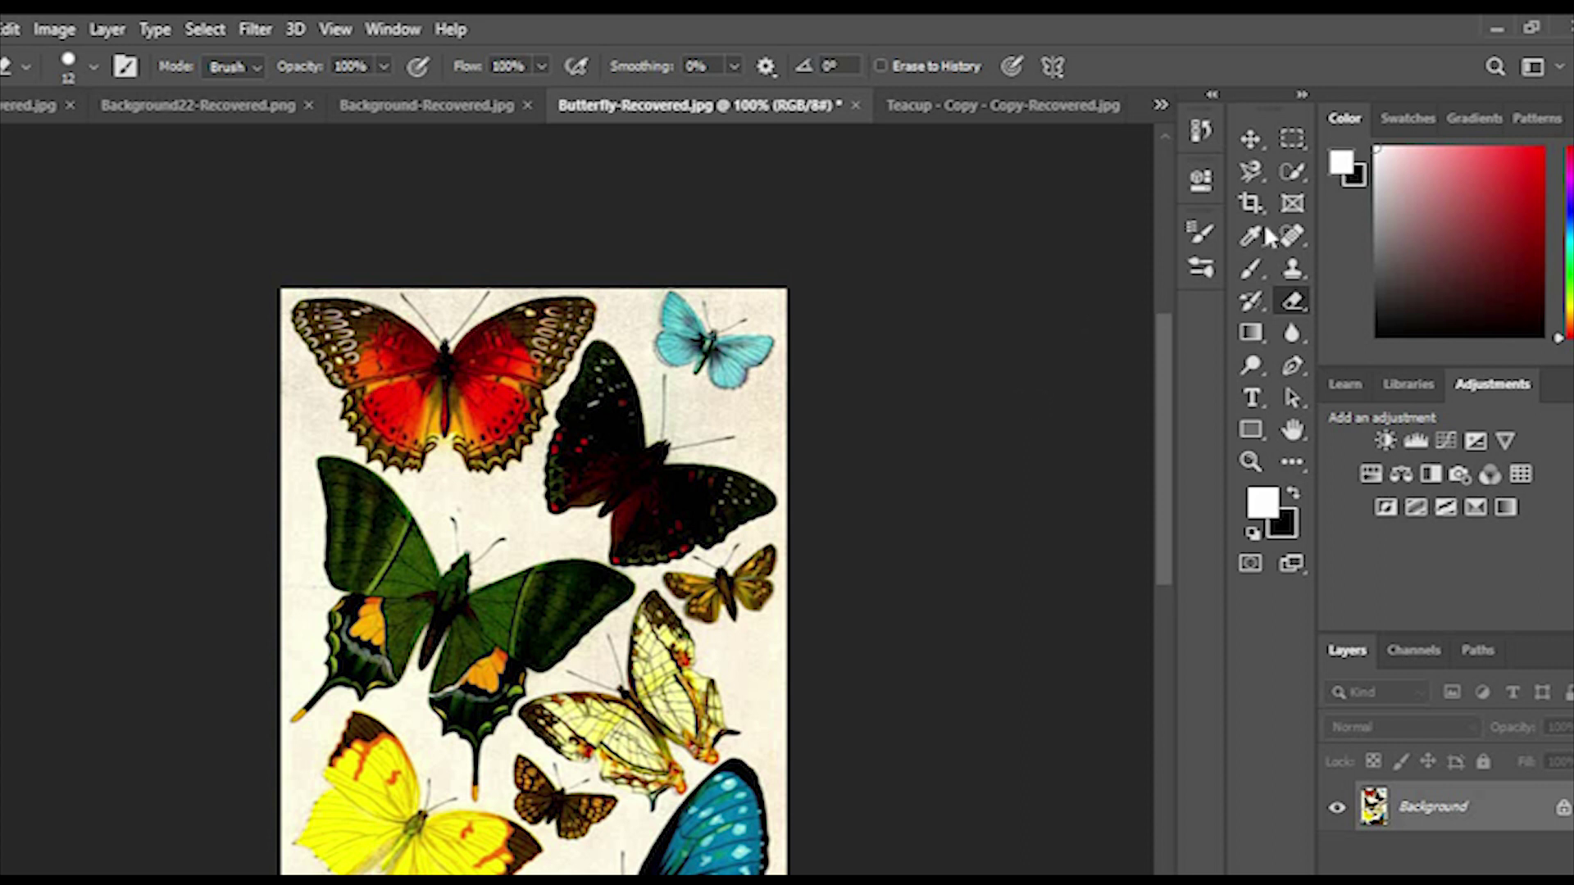
click(1295, 172)
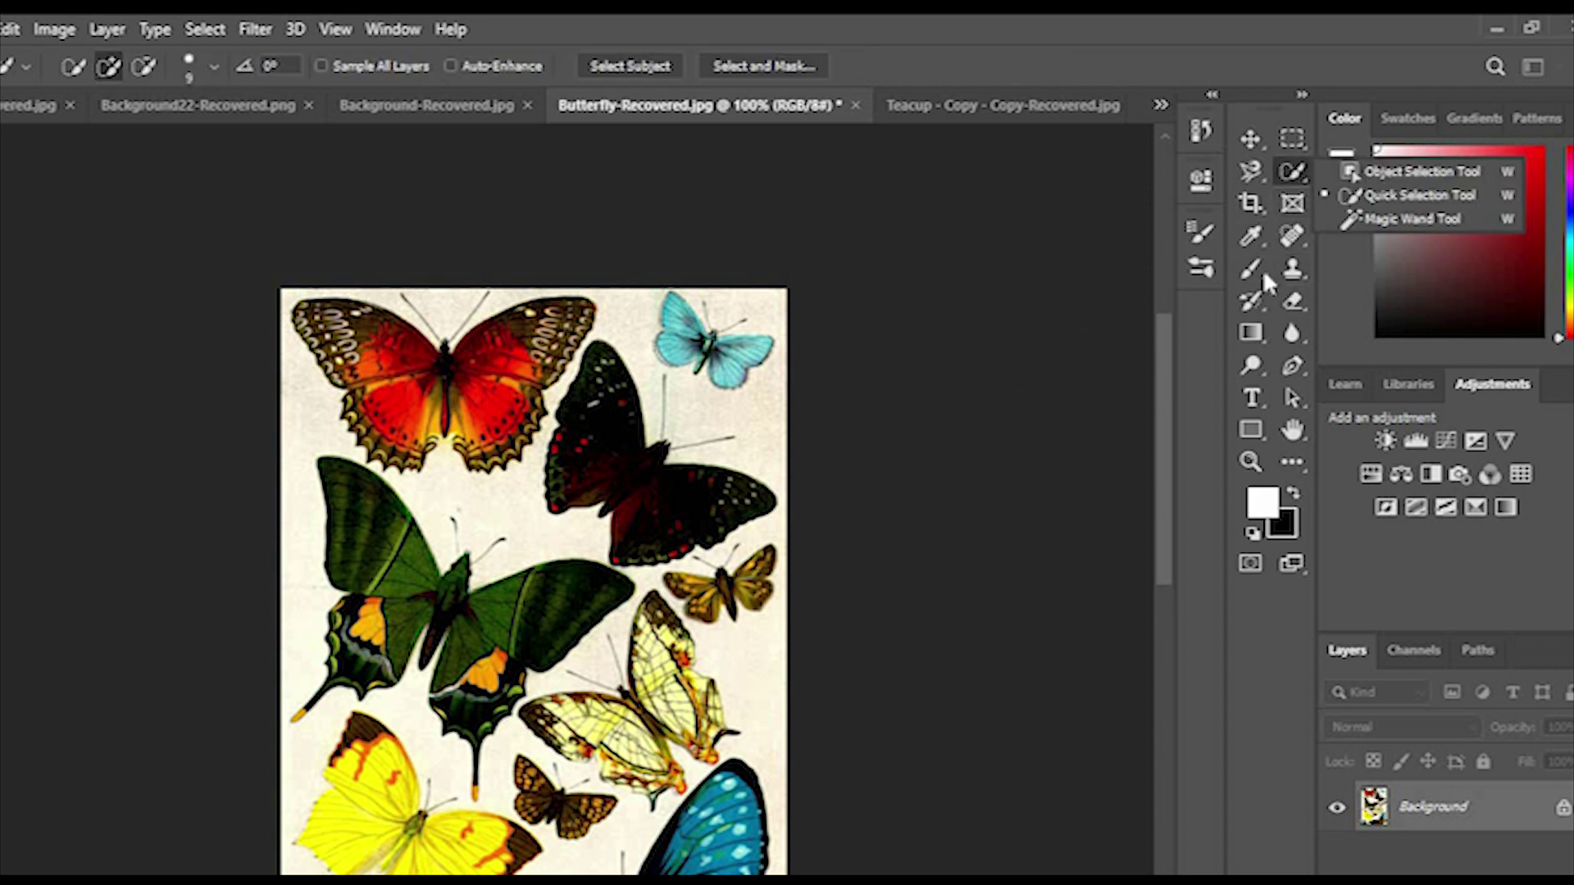
click(1247, 173)
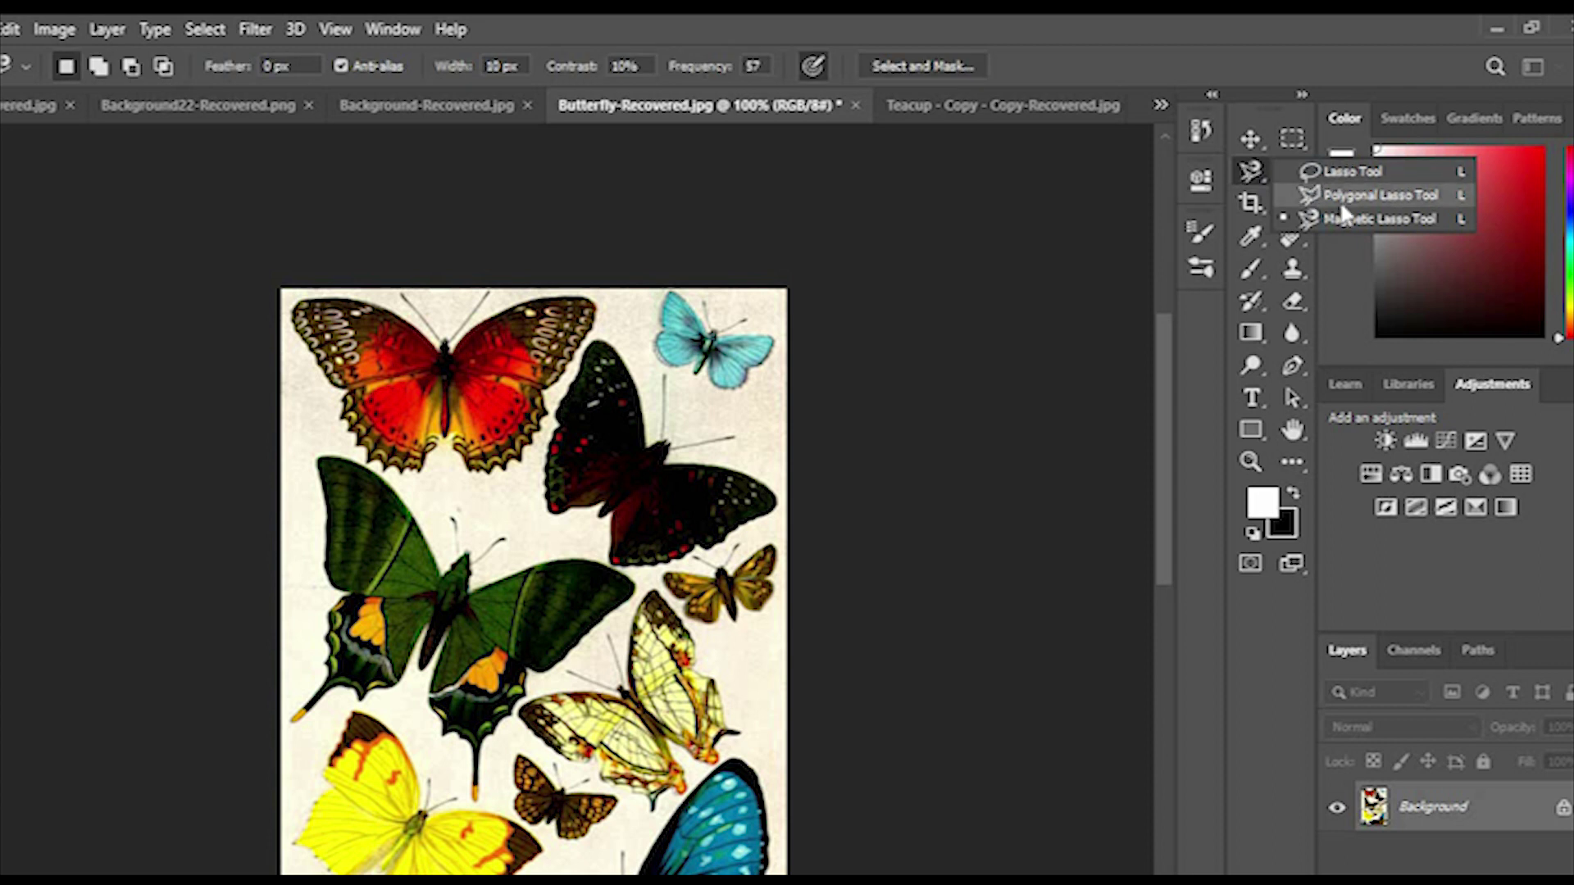
click(1361, 197)
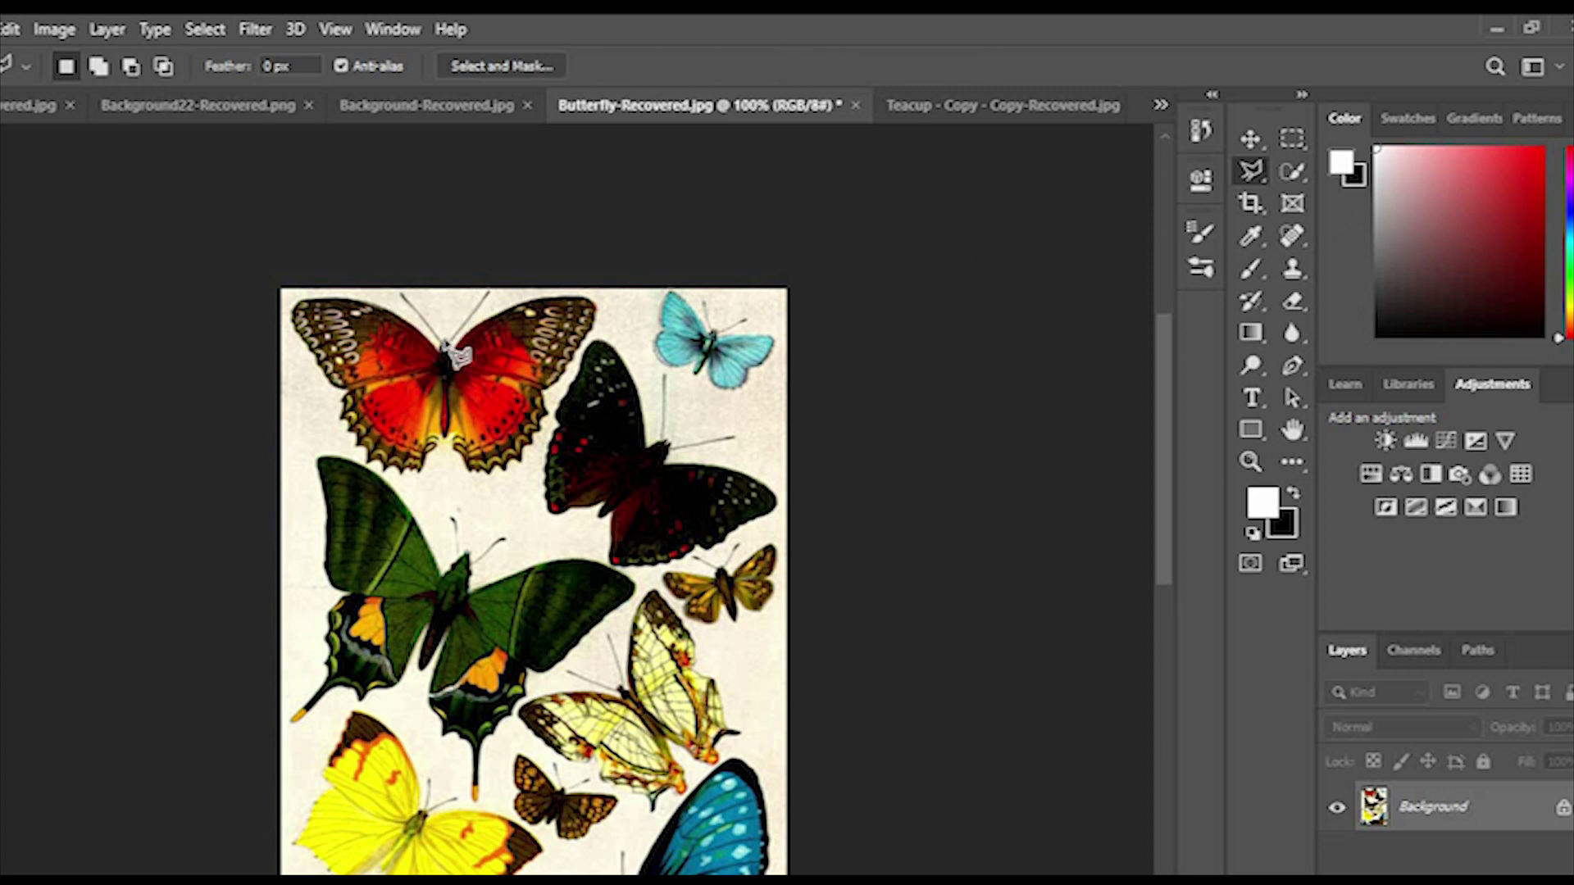
Start a polygonal outline below the red butterfly and run it down its body
click(448, 466)
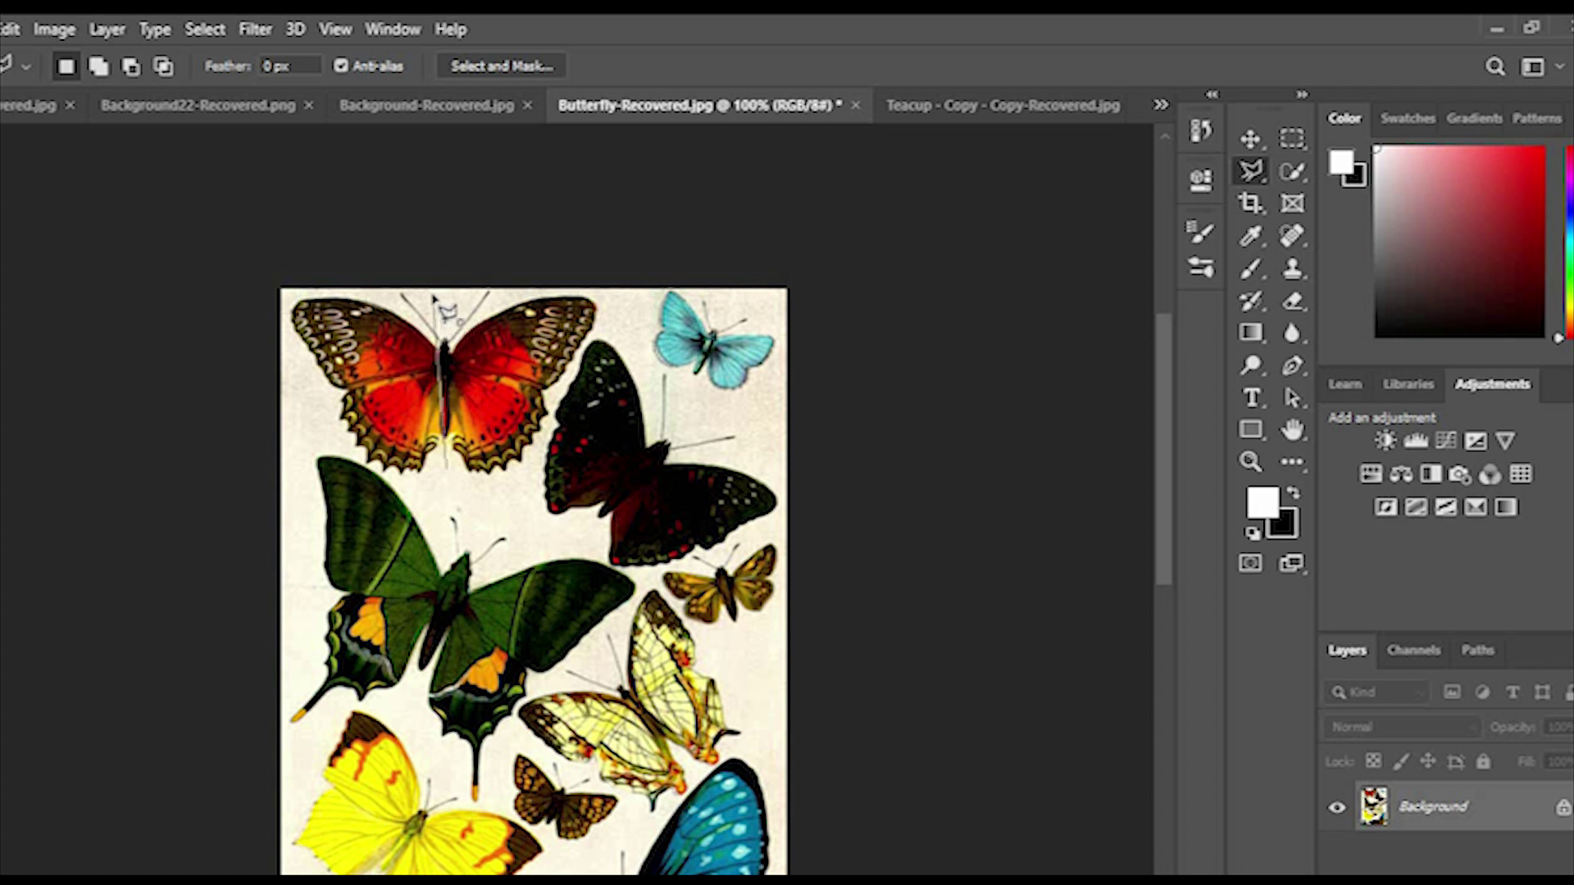
scroll(435, 298, up, 2)
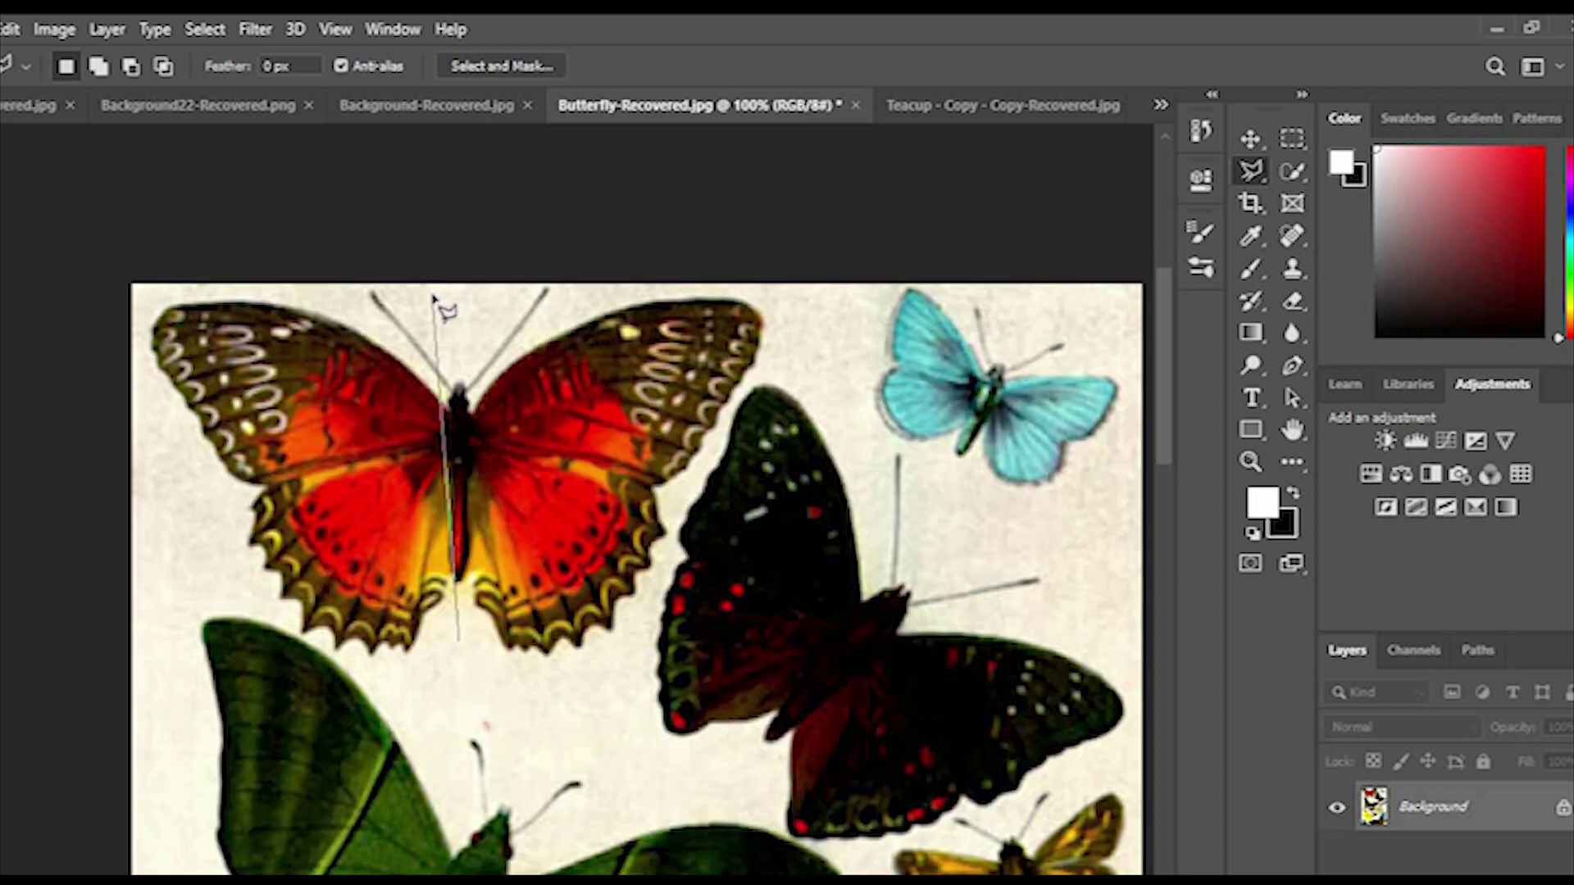
scroll(436, 301, down, 2)
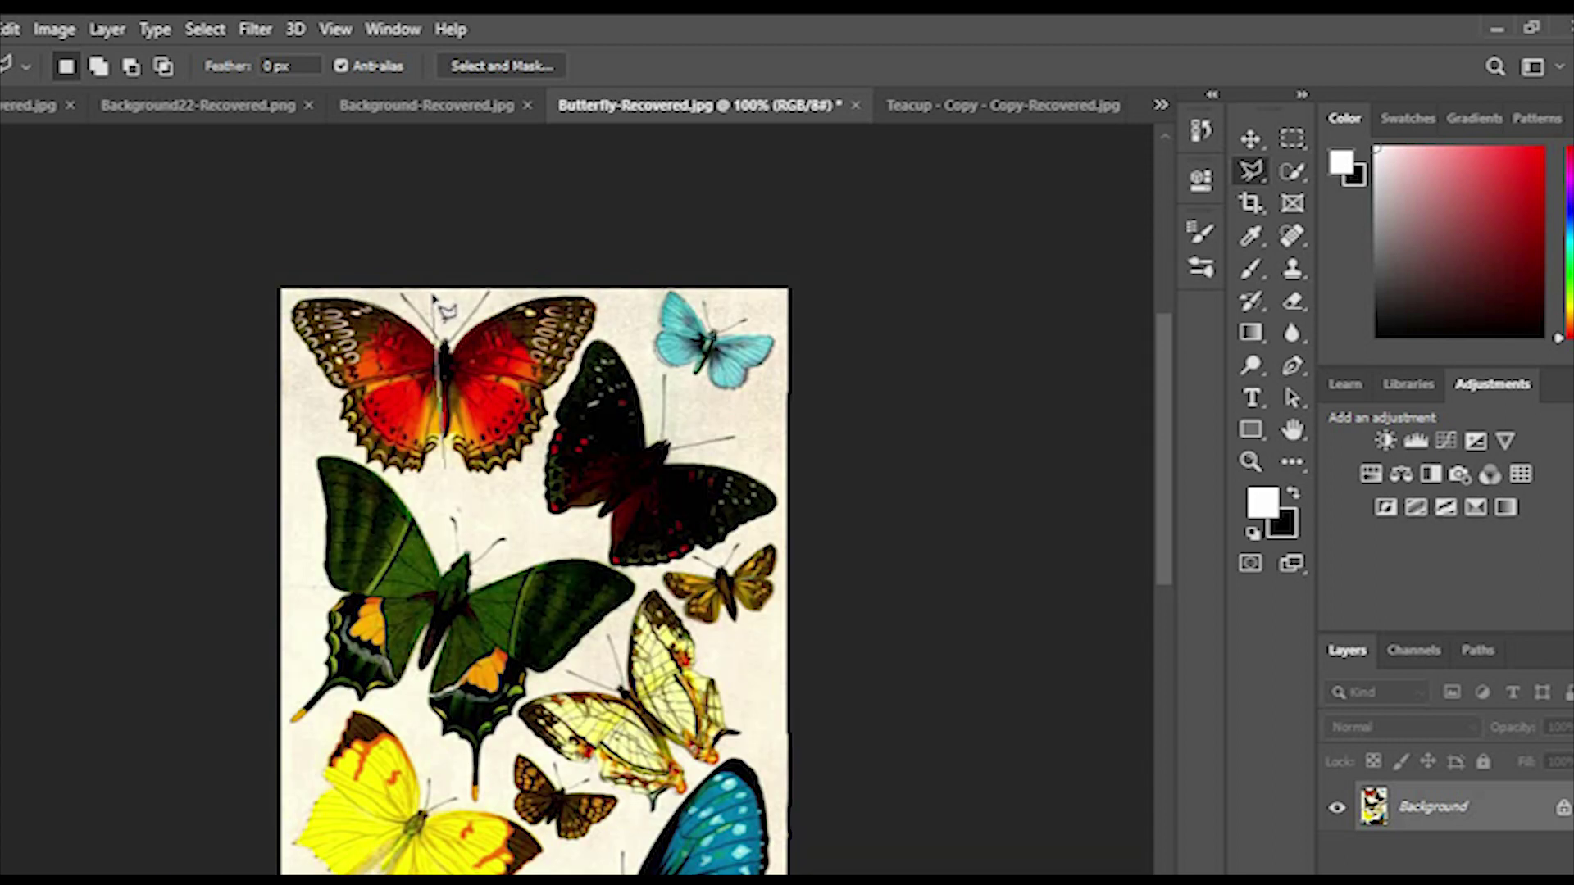
scroll(443, 310, up, 2)
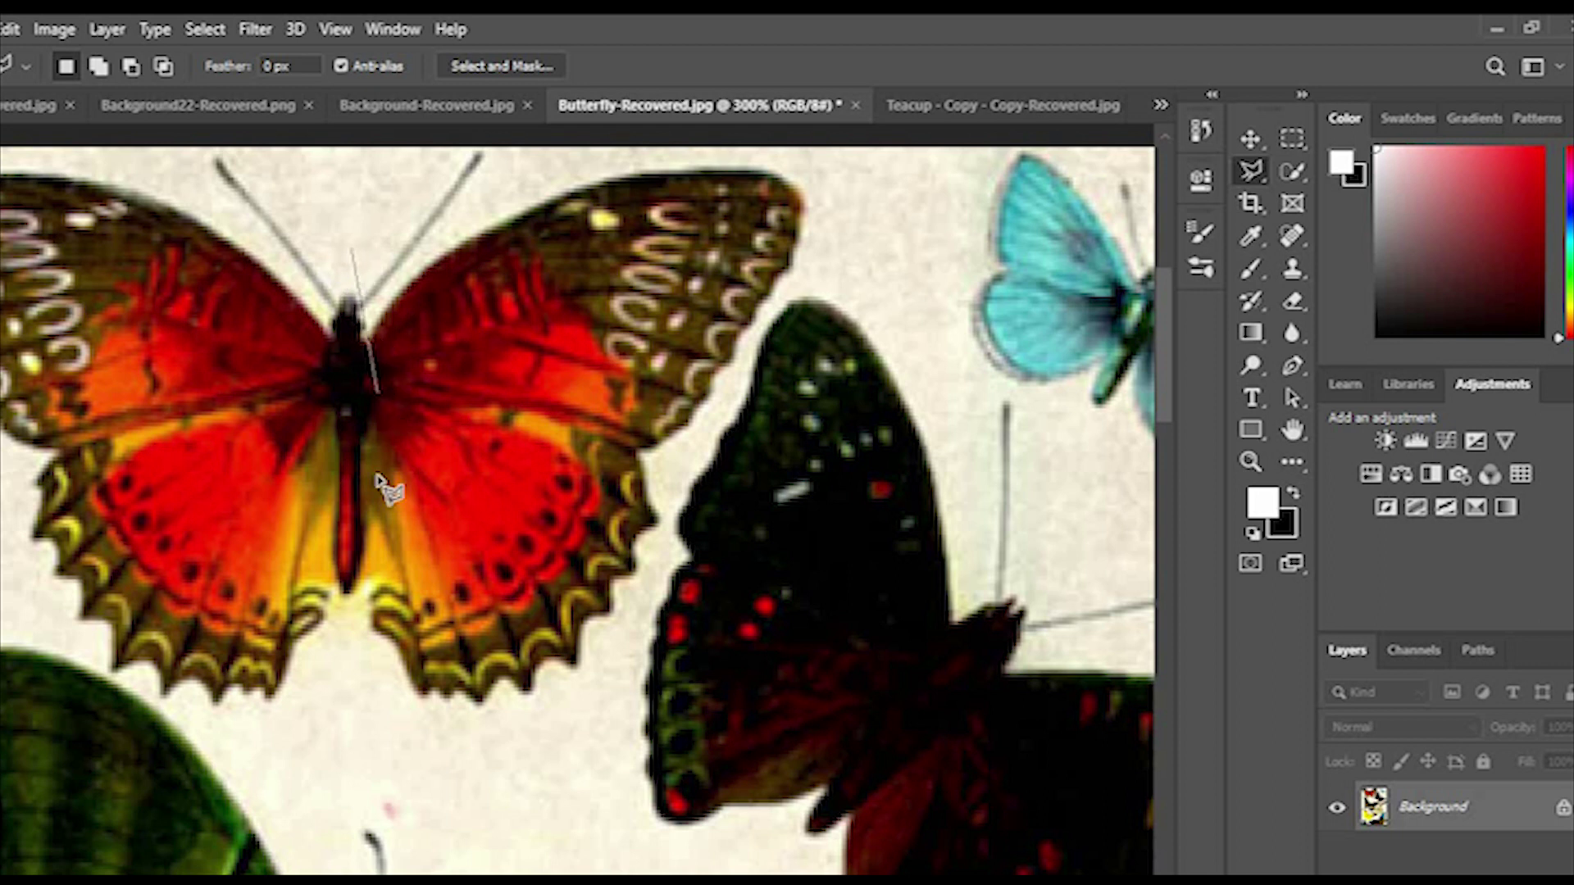
click(349, 758)
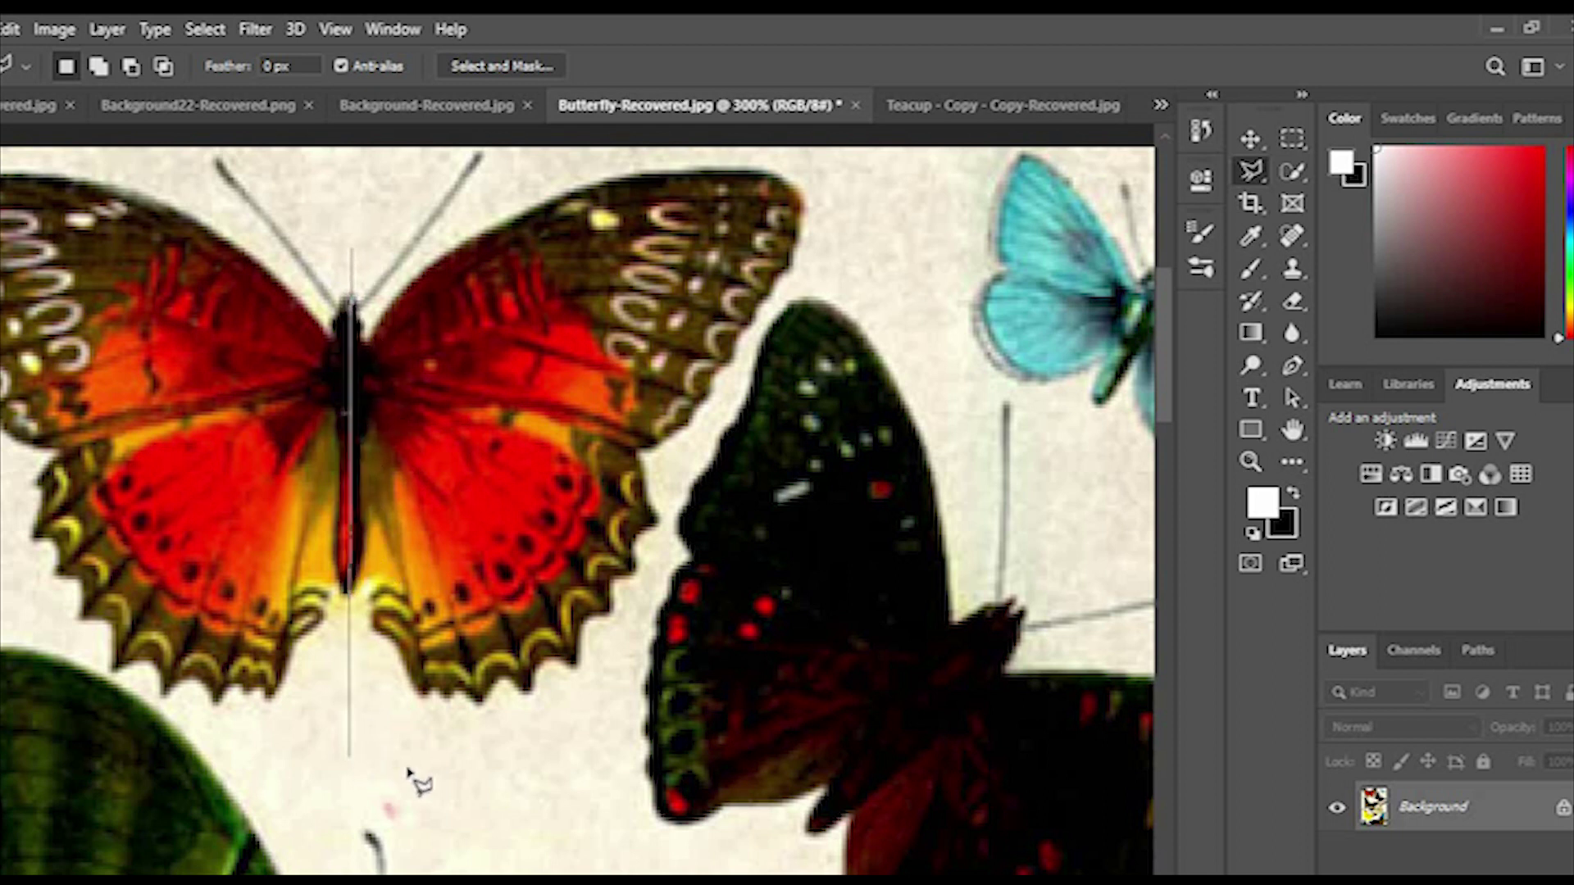
Trace lasso points around the right wing's outer edge, tip and top toward the antenna
click(585, 774)
click(672, 449)
click(832, 226)
click(814, 150)
click(610, 155)
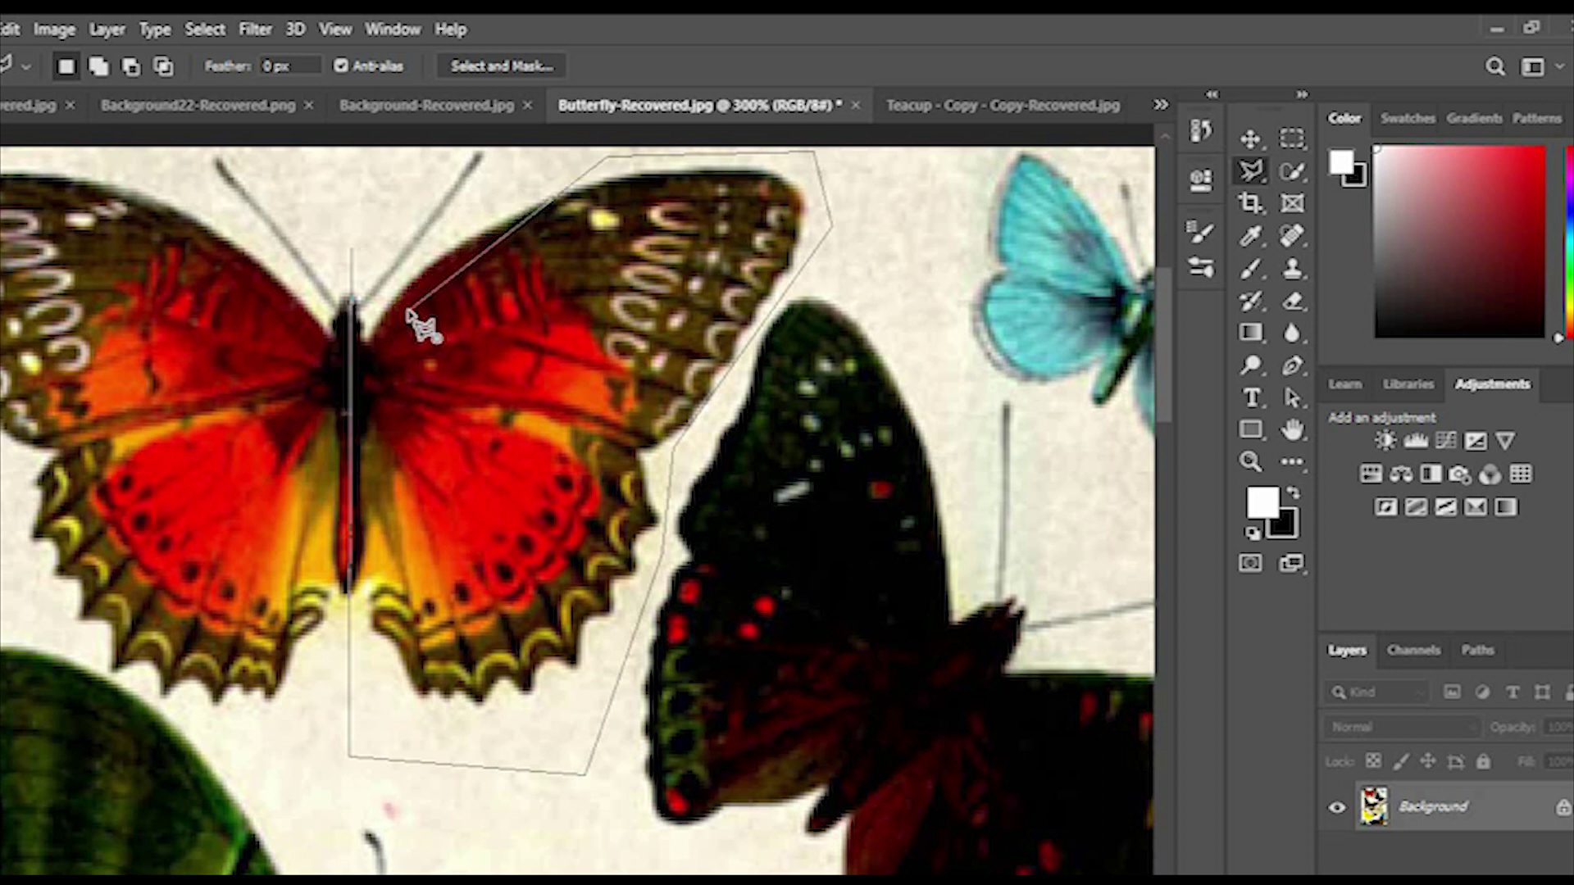
Close the outline into a selection of the right wing and body
scroll(422, 323, up, 1)
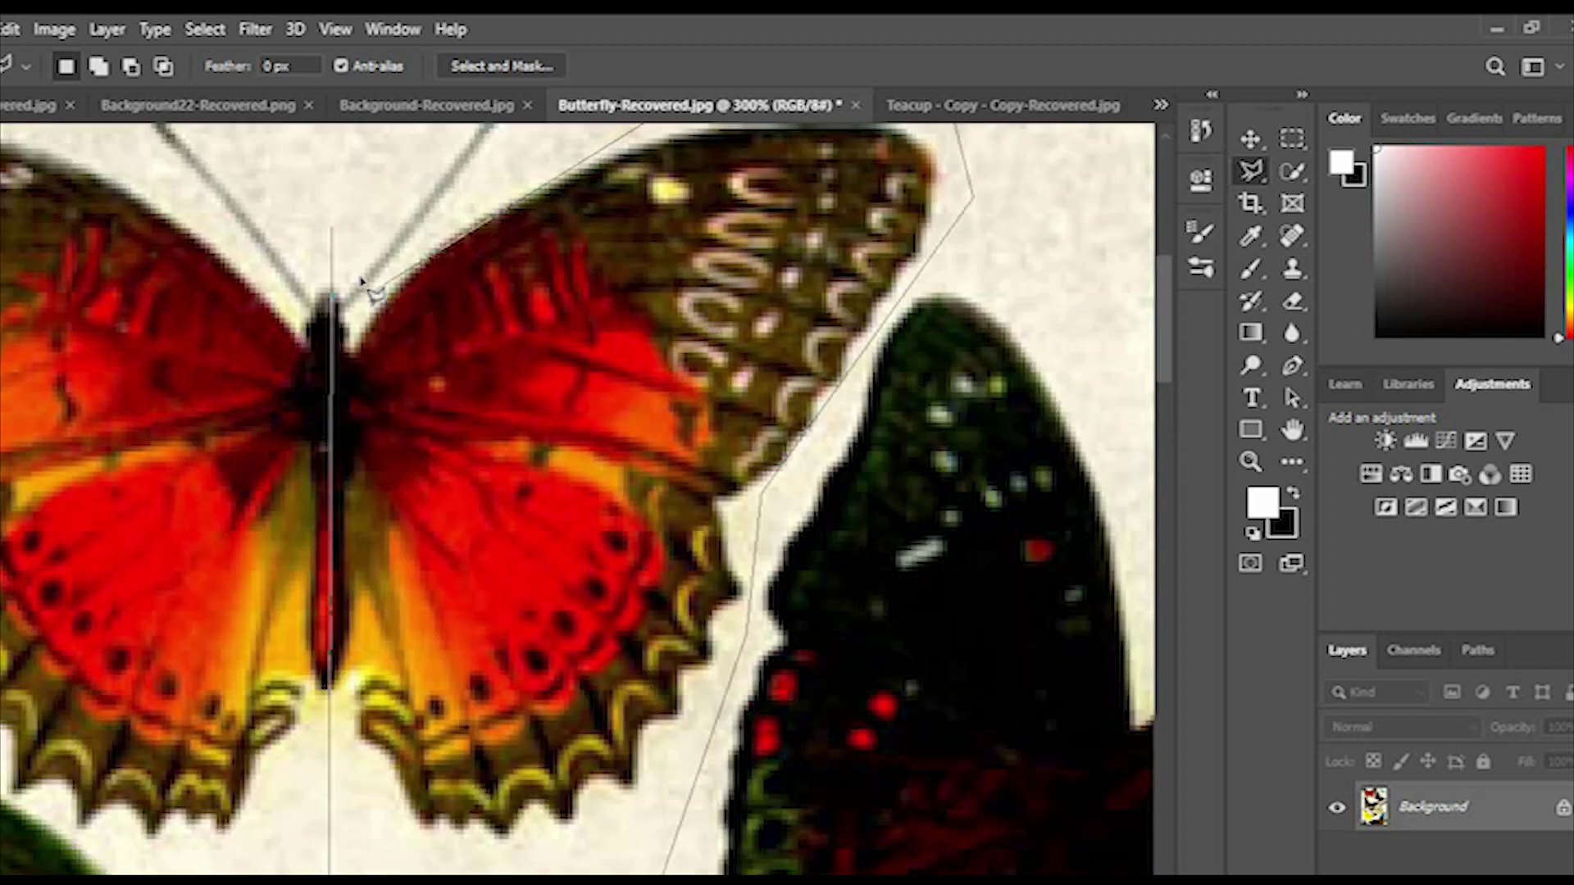
key(Escape)
key(Return)
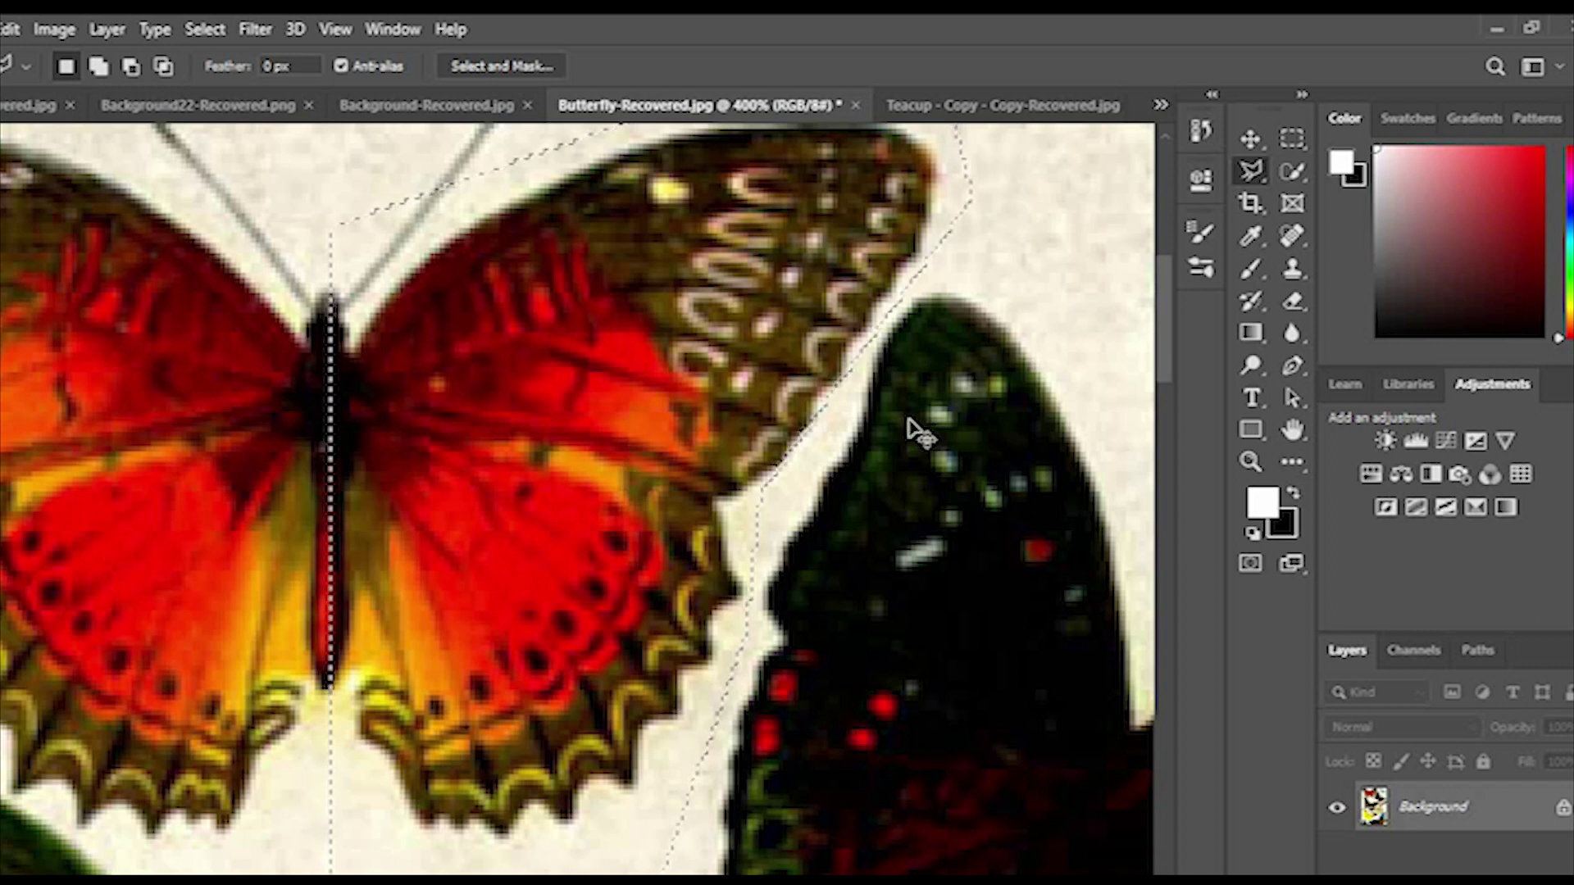
key(ctrl+minus)
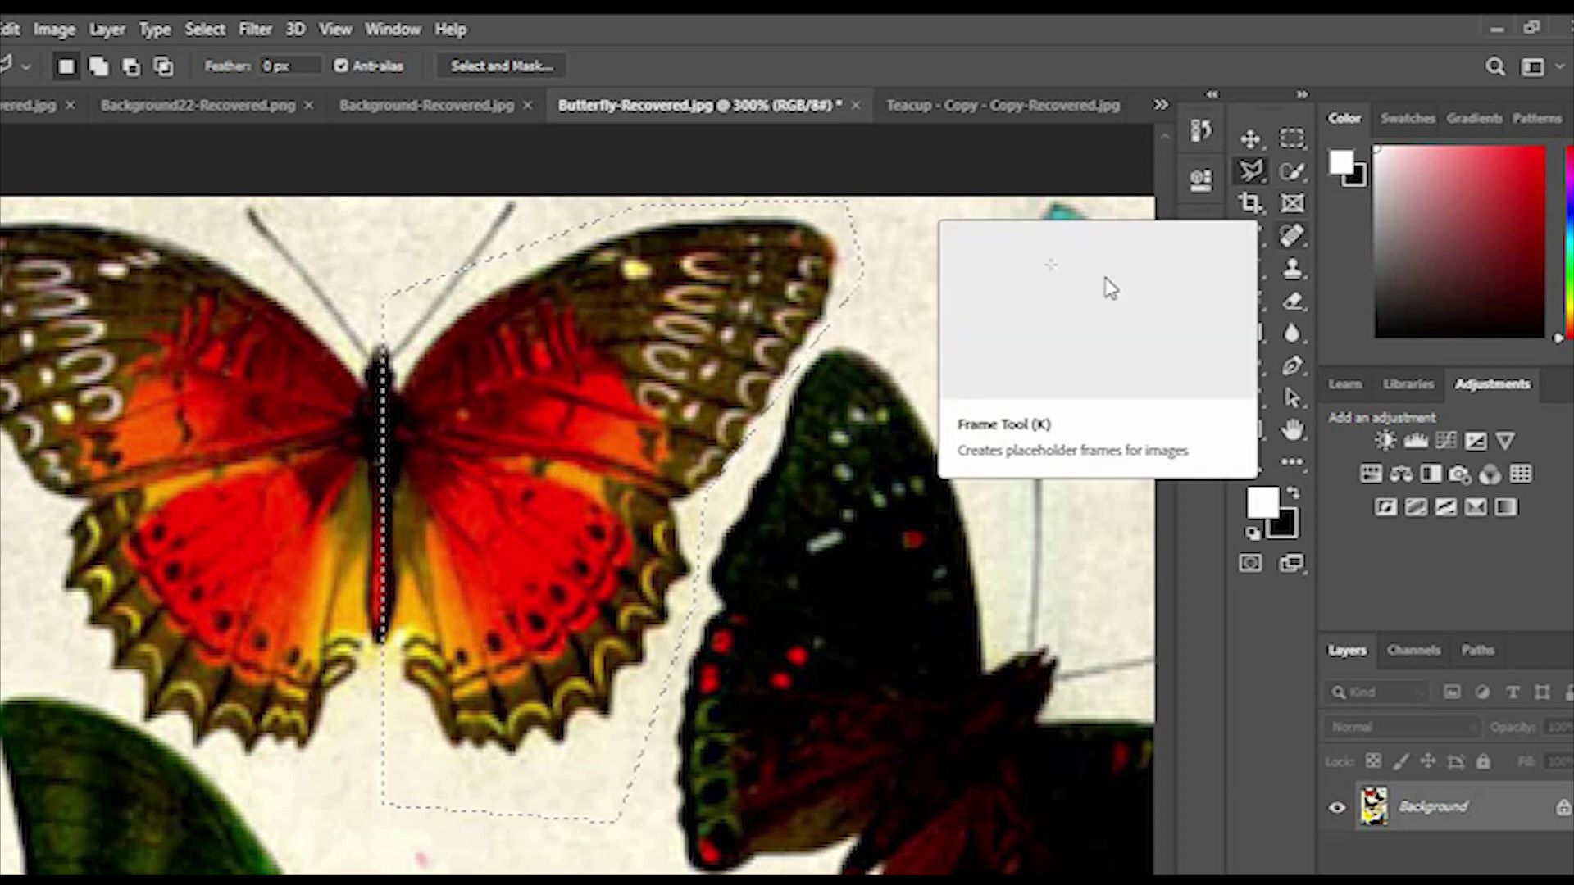
right_click(583, 409)
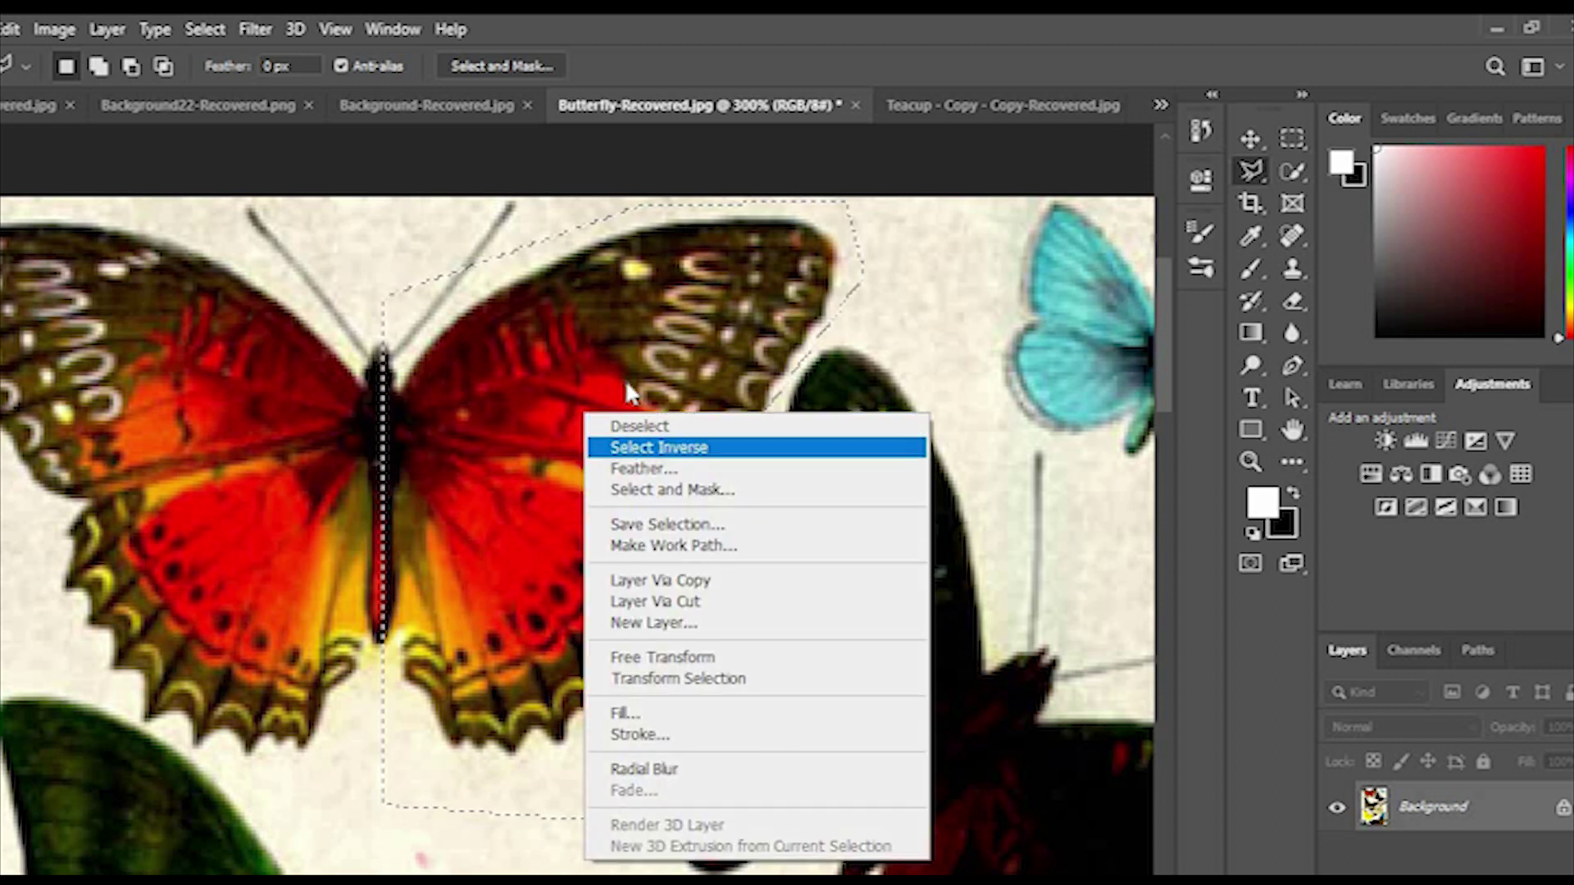
click(18, 102)
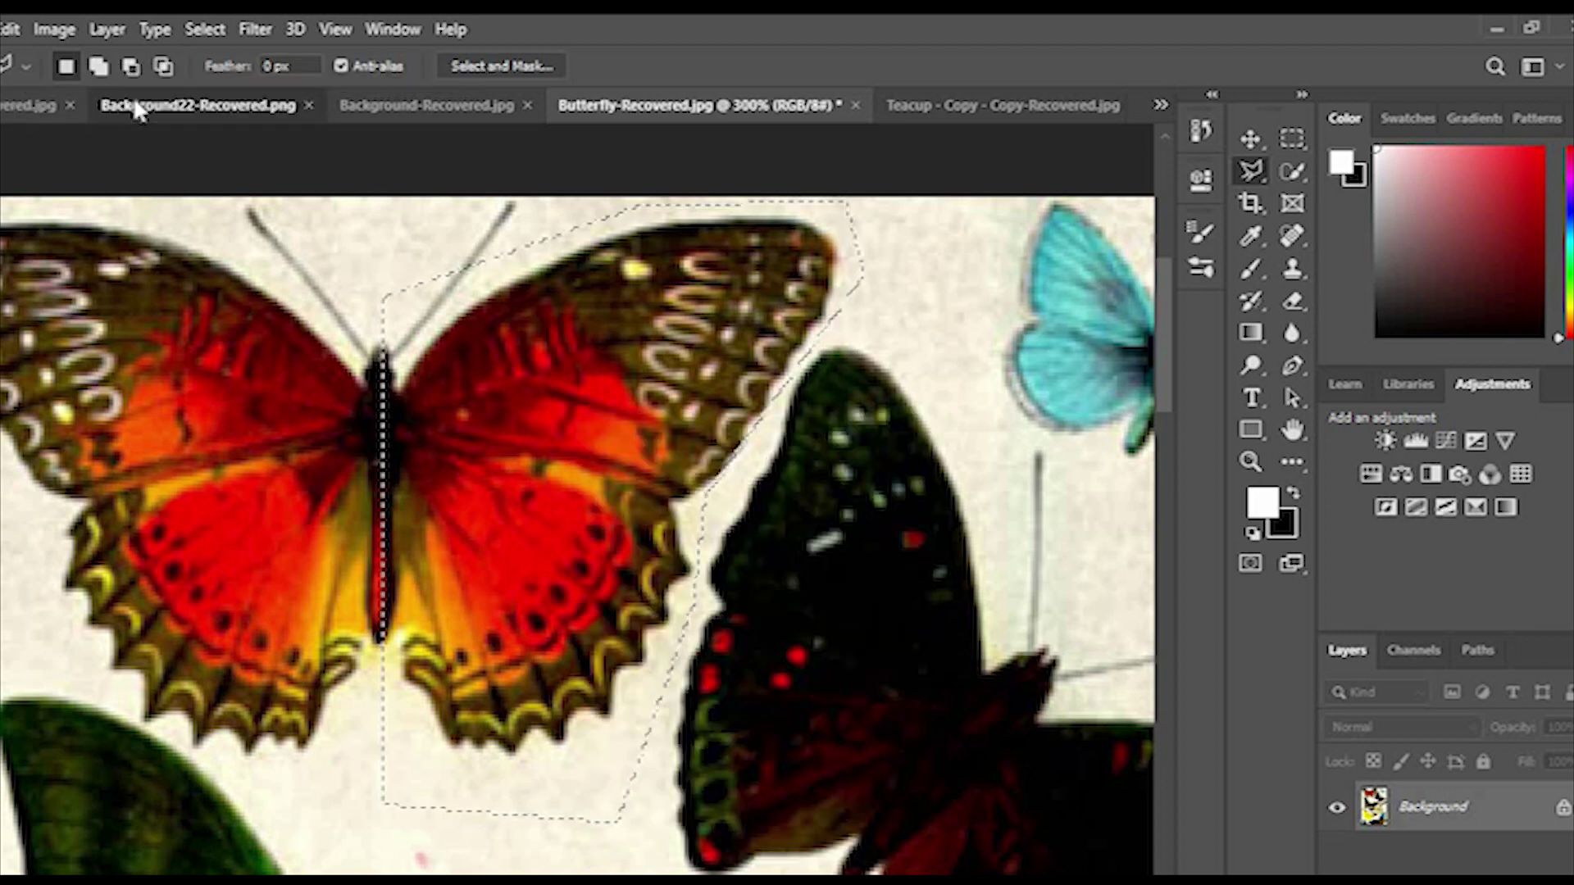
click(136, 107)
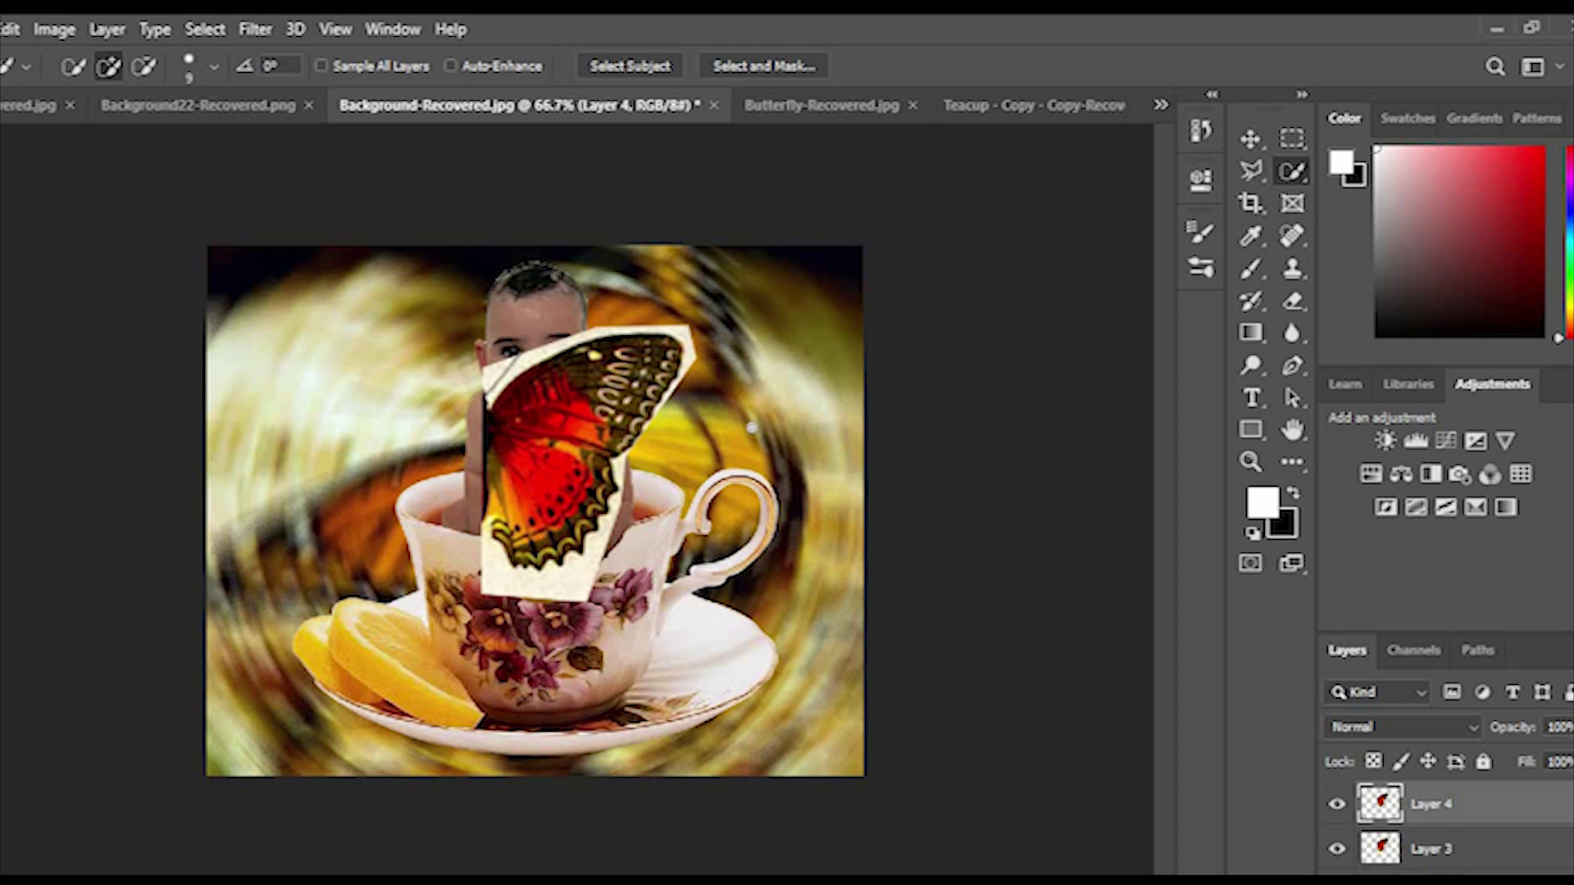
Scale the pasted wing piece to about 256% and move it up-right beside the baby's face
drag(639, 656, 832, 631)
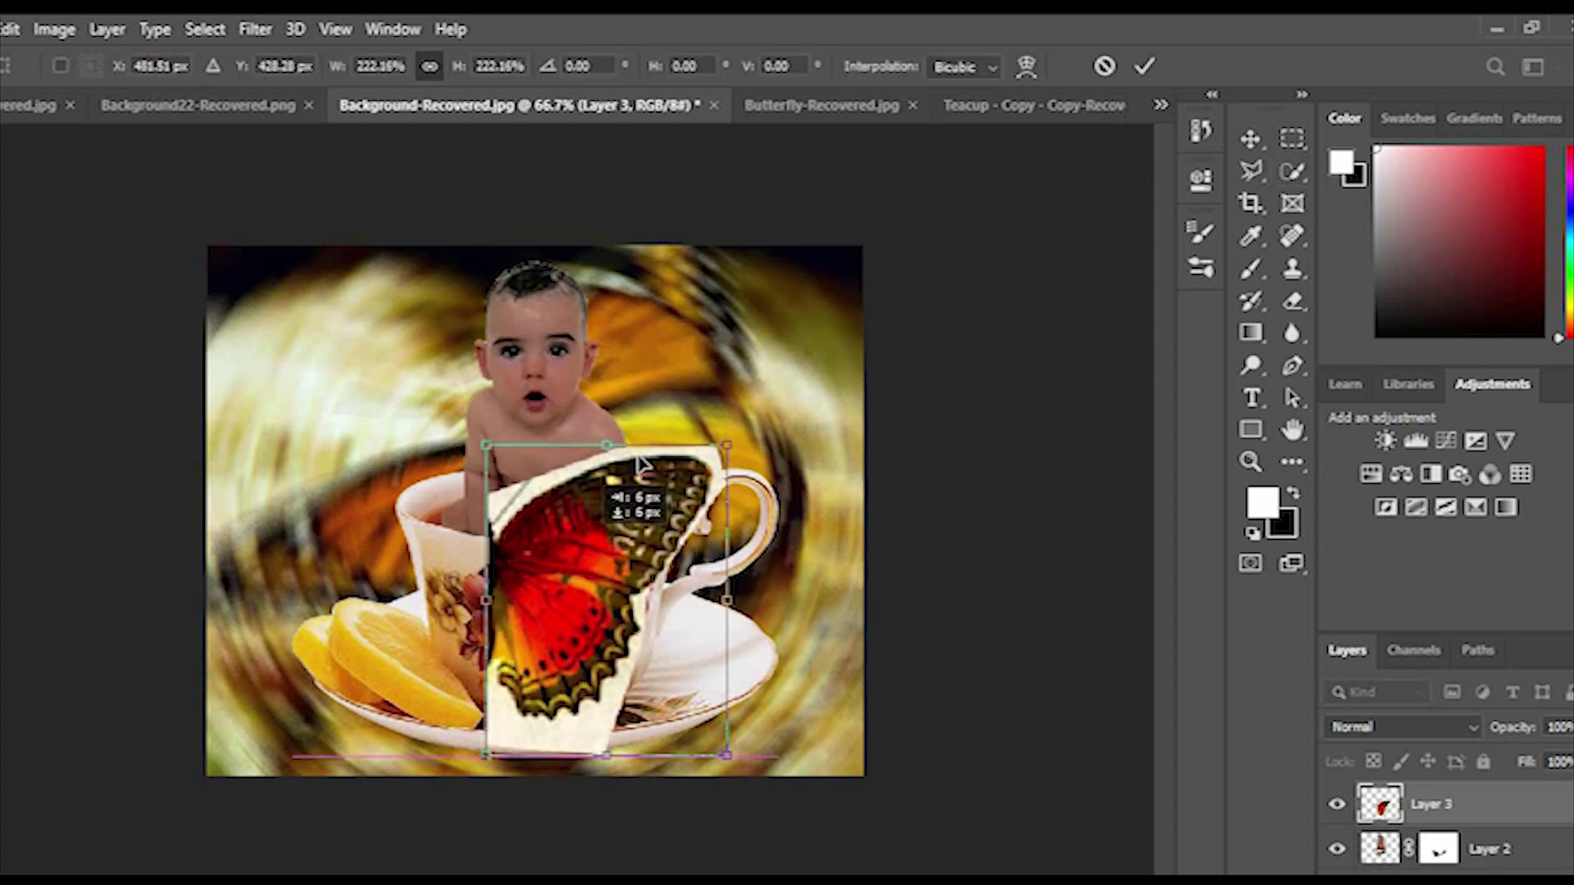
drag(577, 567, 642, 457)
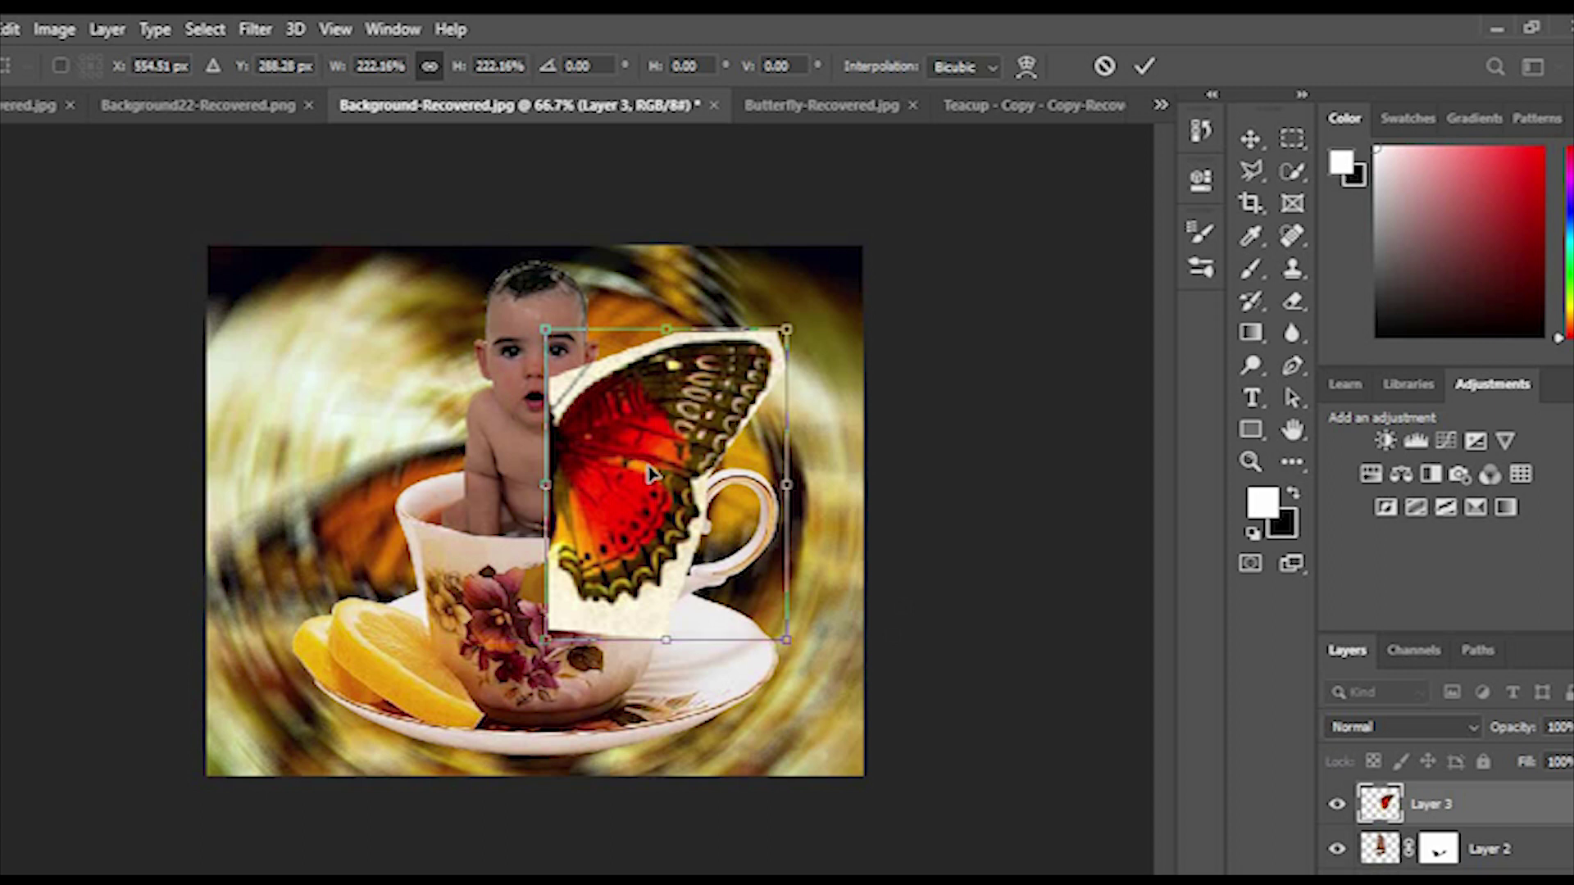
drag(787, 328, 834, 283)
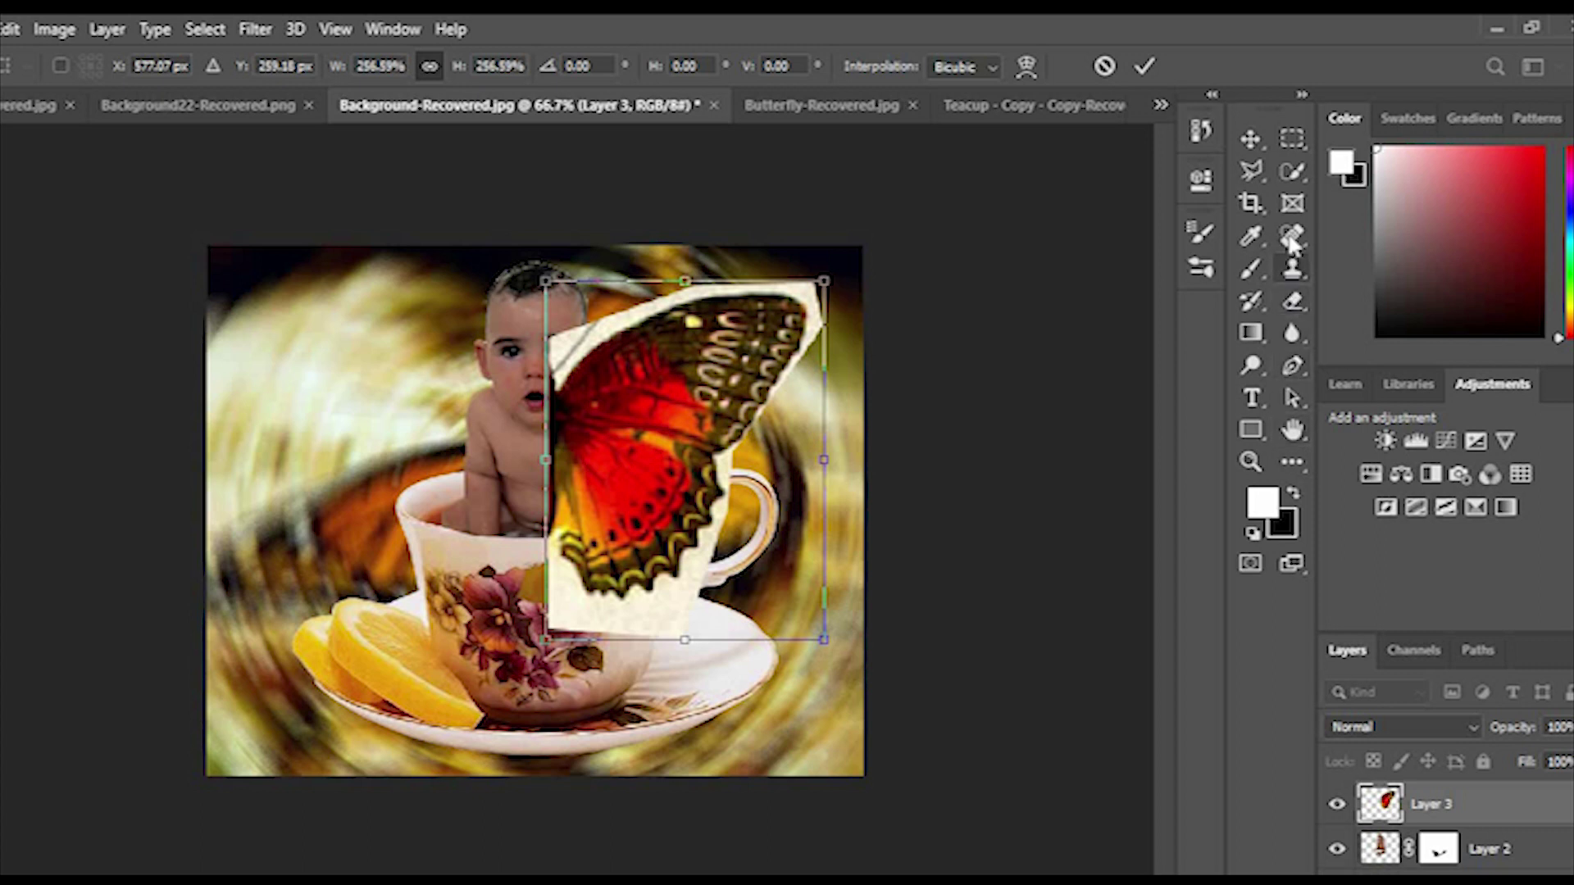
click(1253, 169)
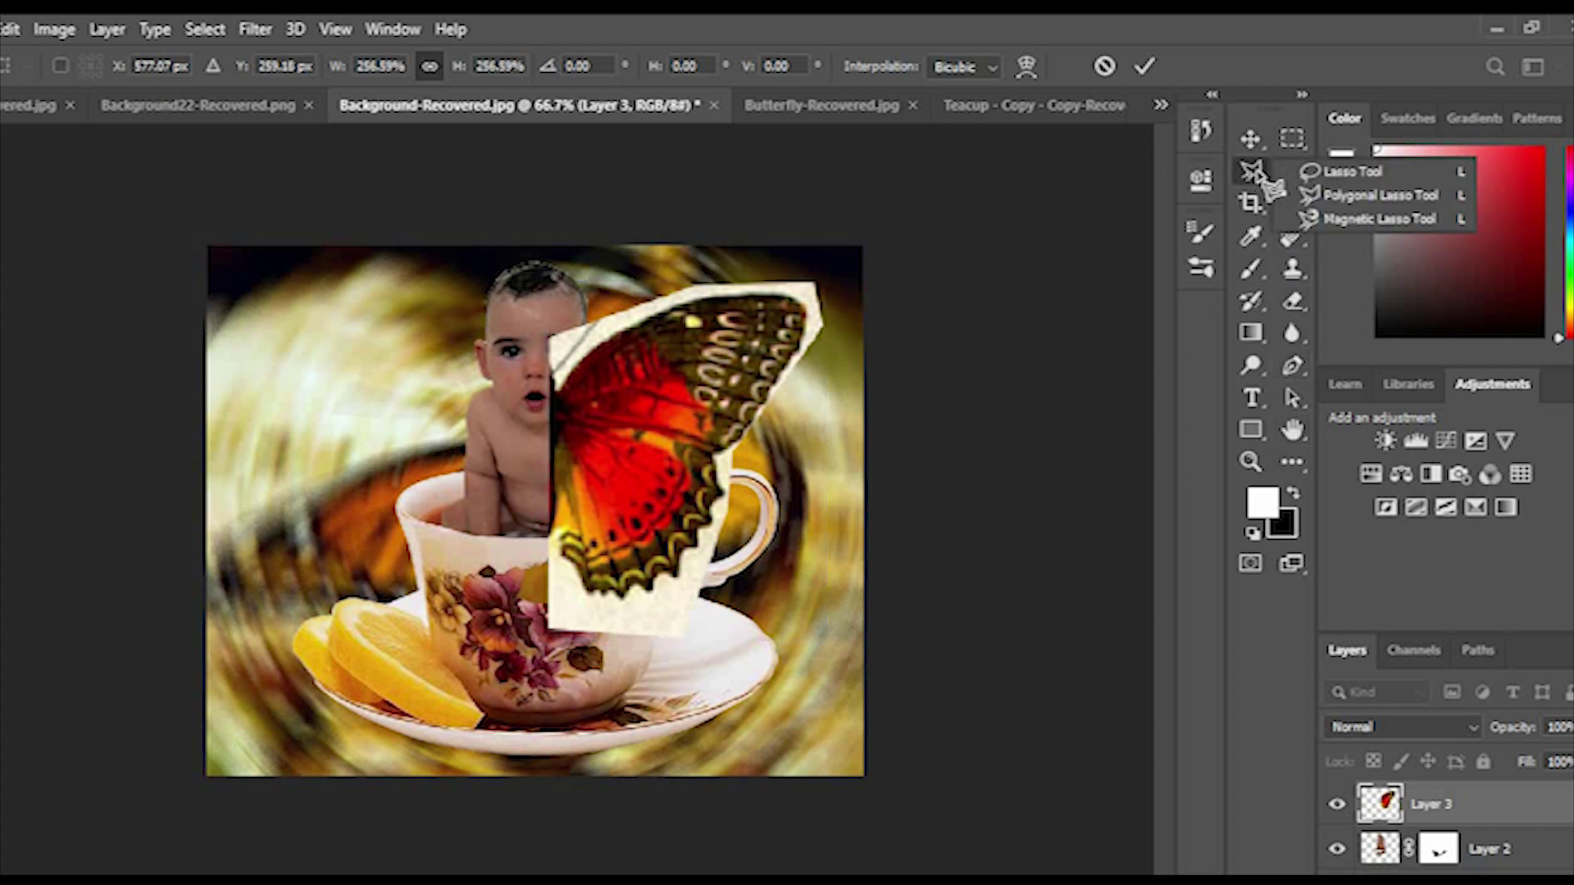
click(1115, 237)
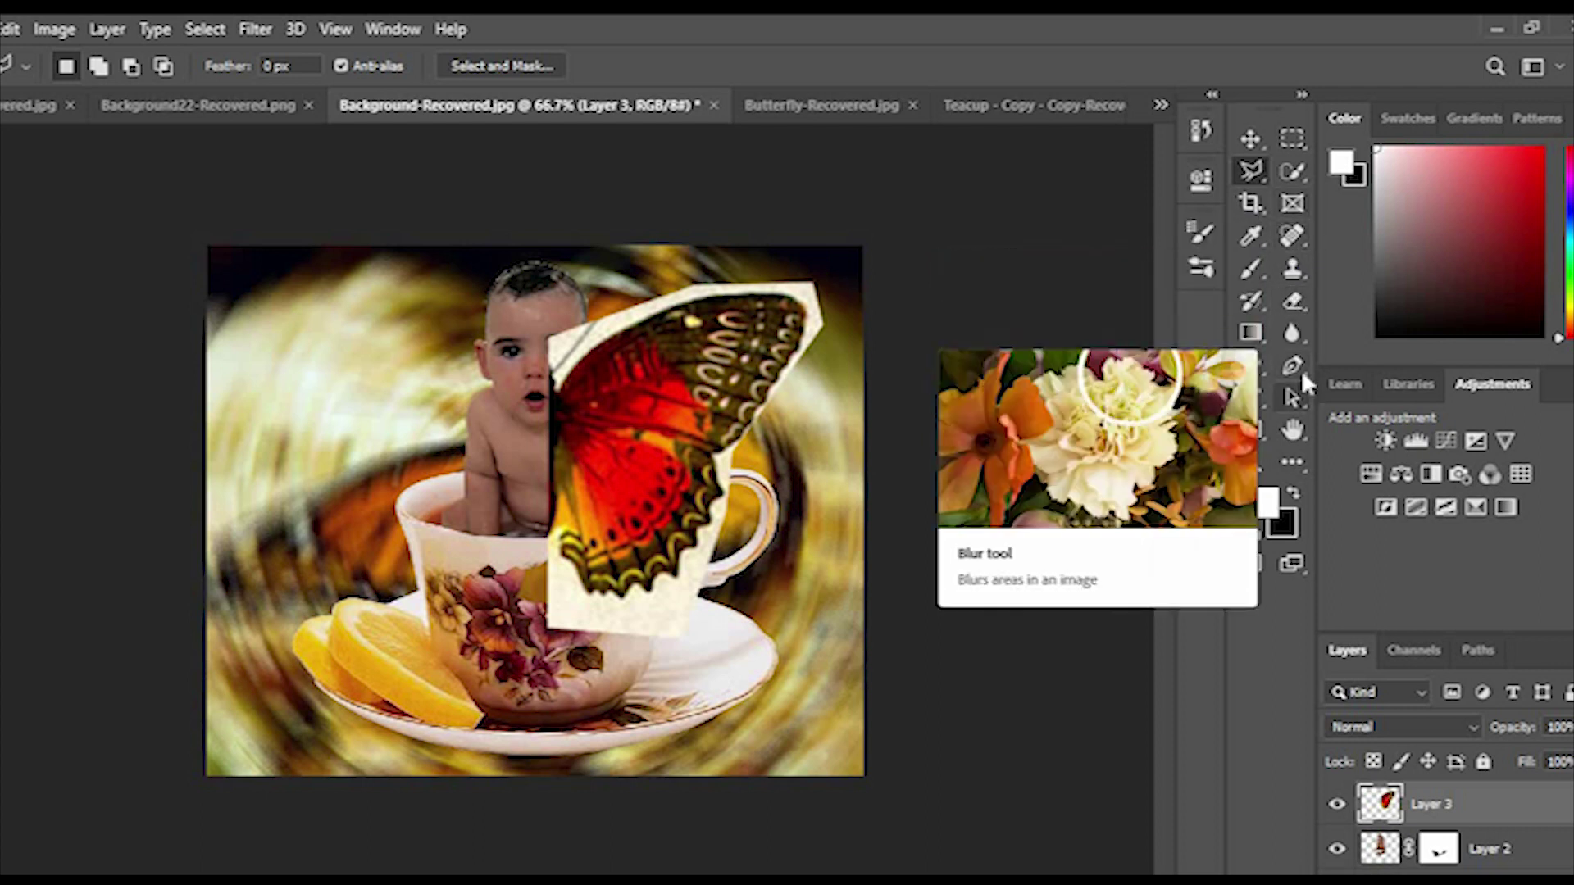
Select the wing's red and brown parts with the Quick Selection Tool
click(1296, 176)
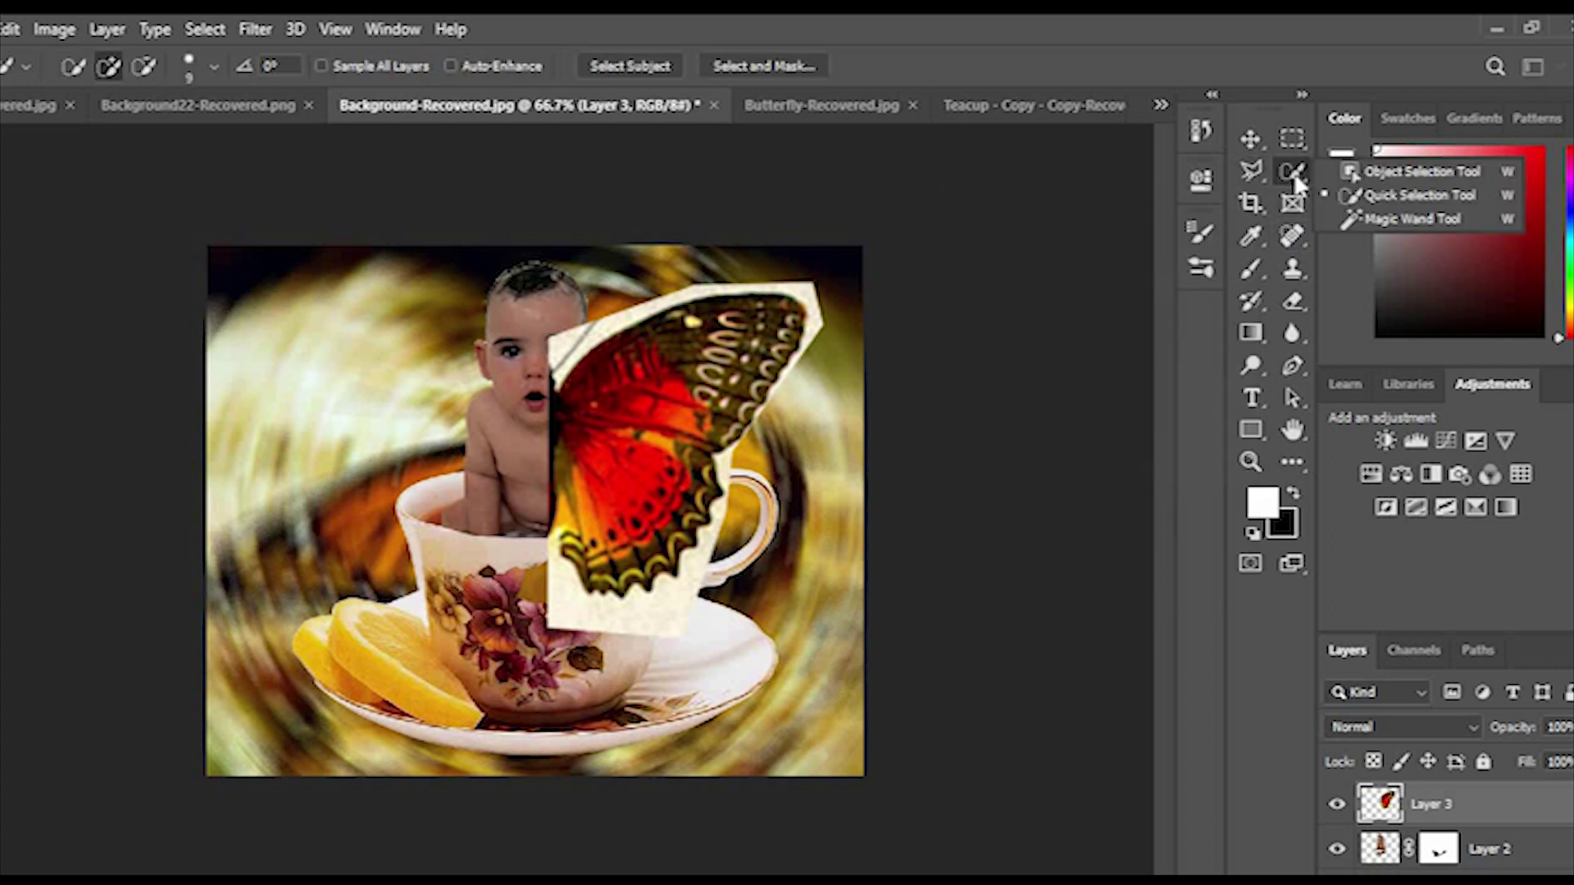
click(1354, 194)
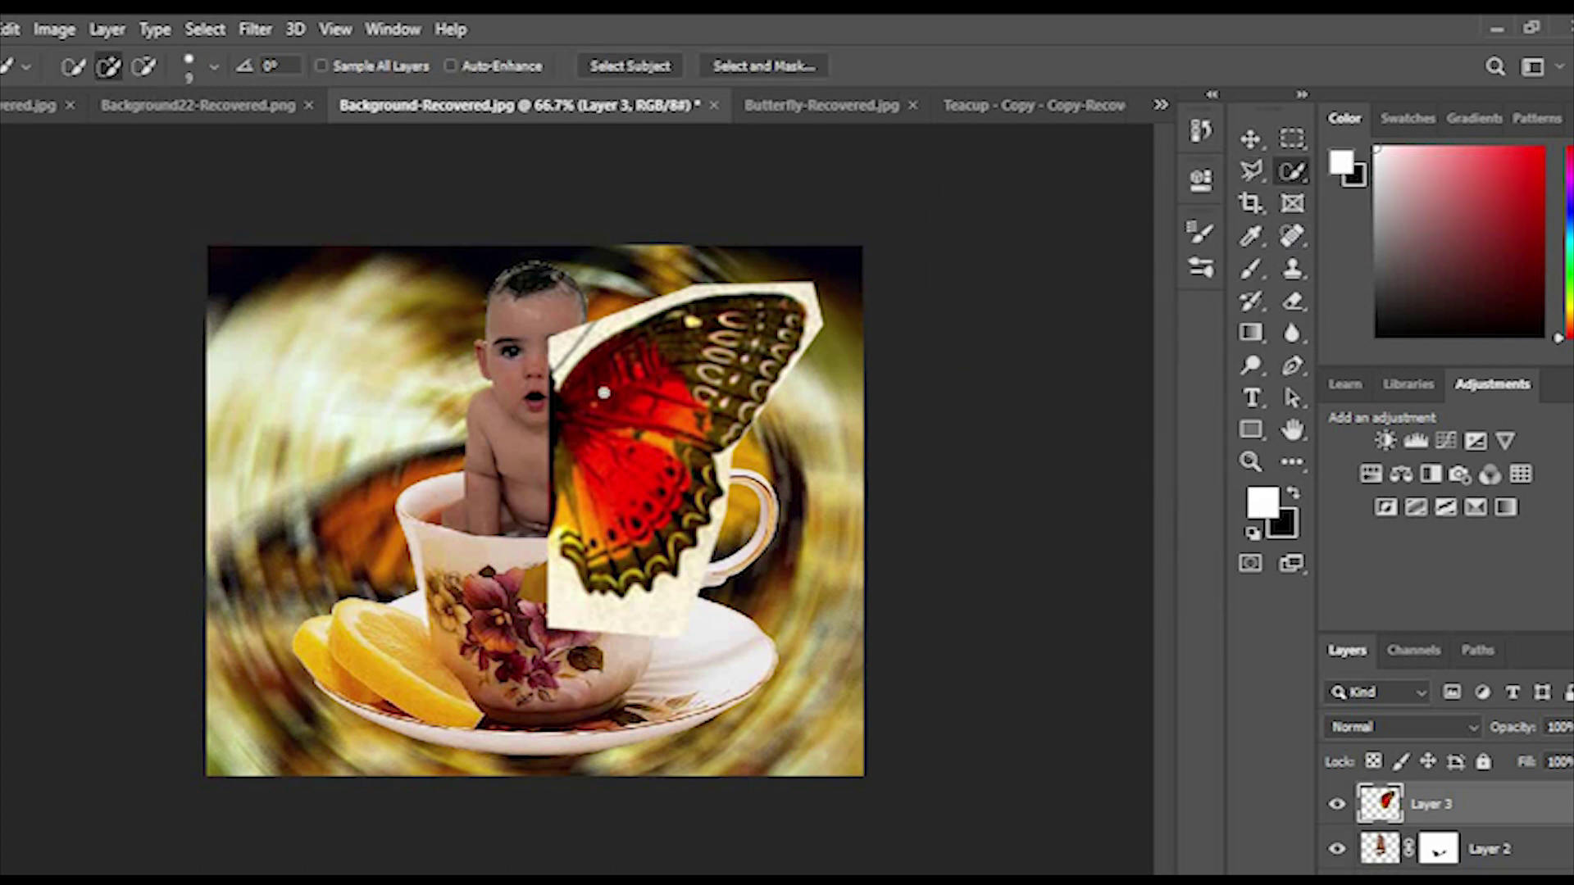
drag(643, 543, 648, 580)
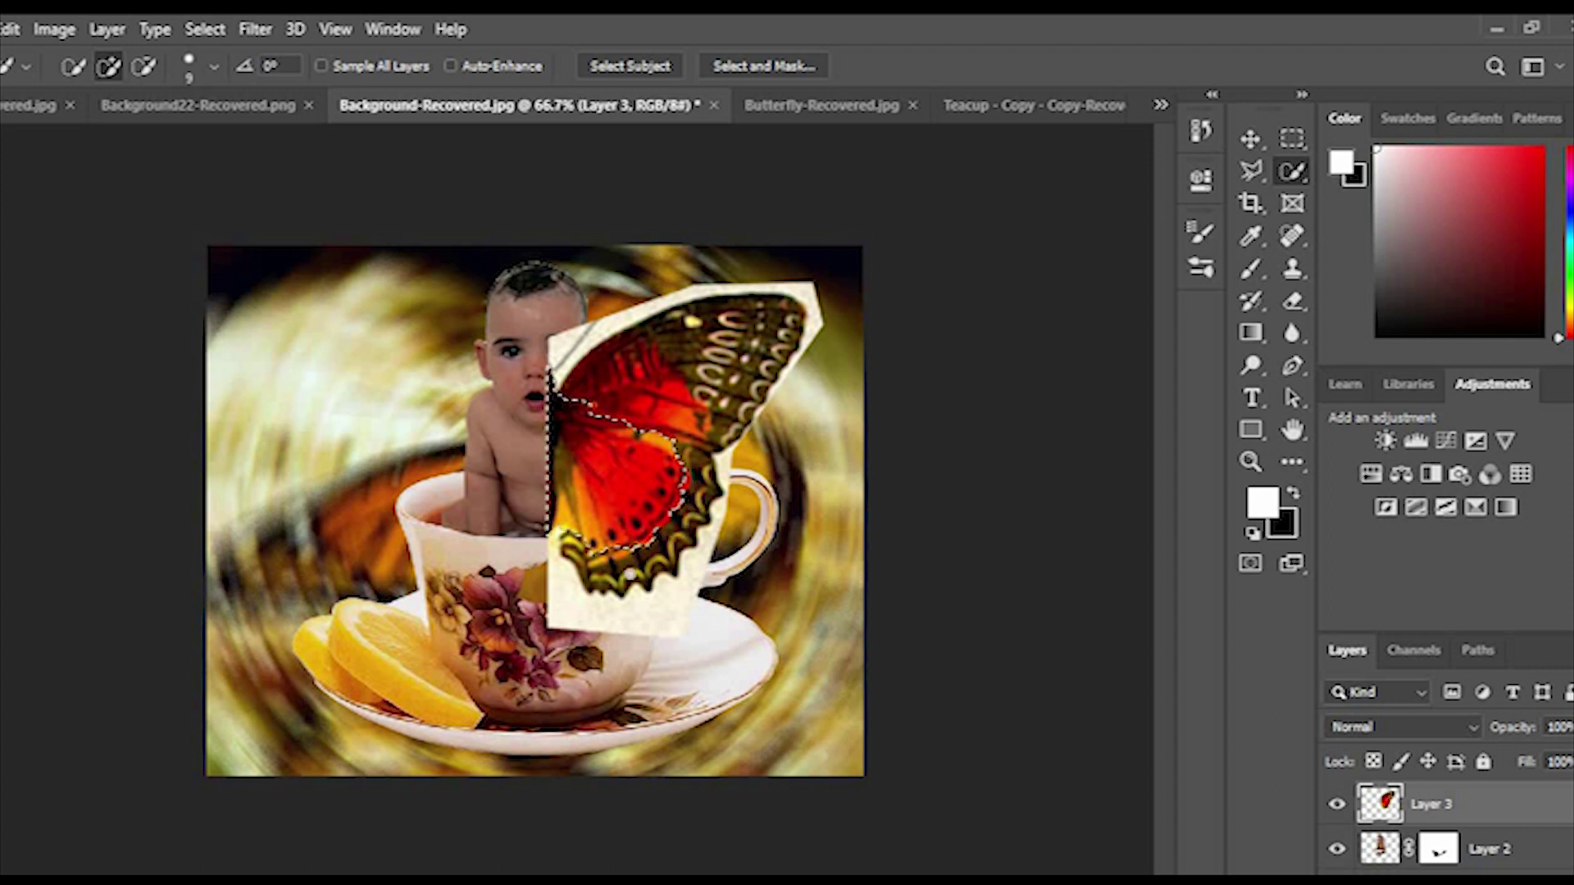
drag(791, 328, 762, 344)
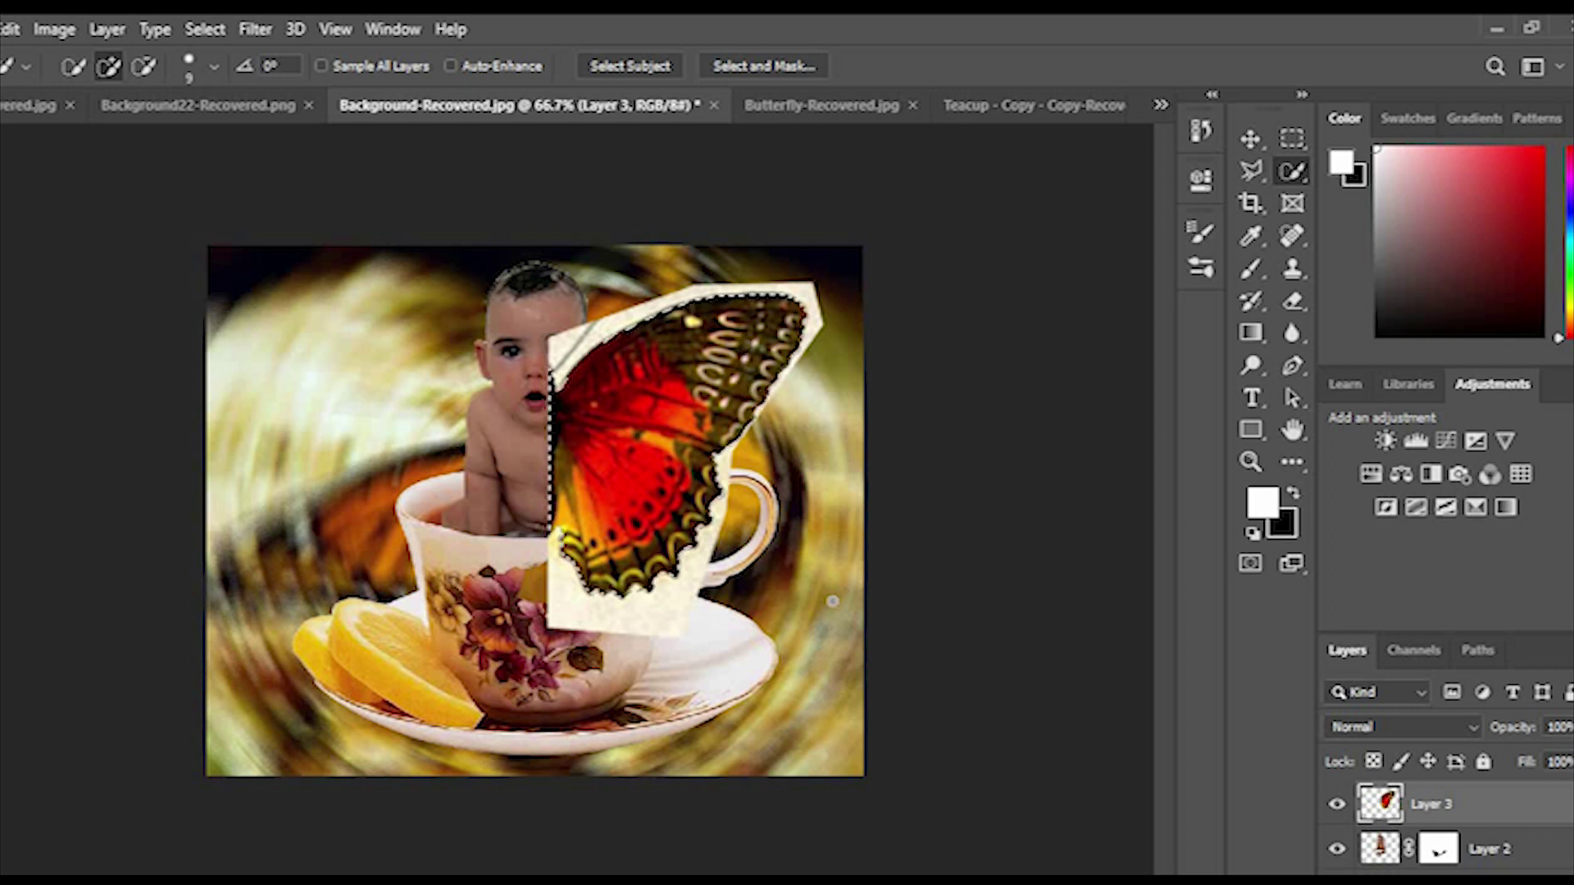
Copy the wing onto Layer 4, duplicate it as Layer 5, and move that copy down-left
key(ctrl+j)
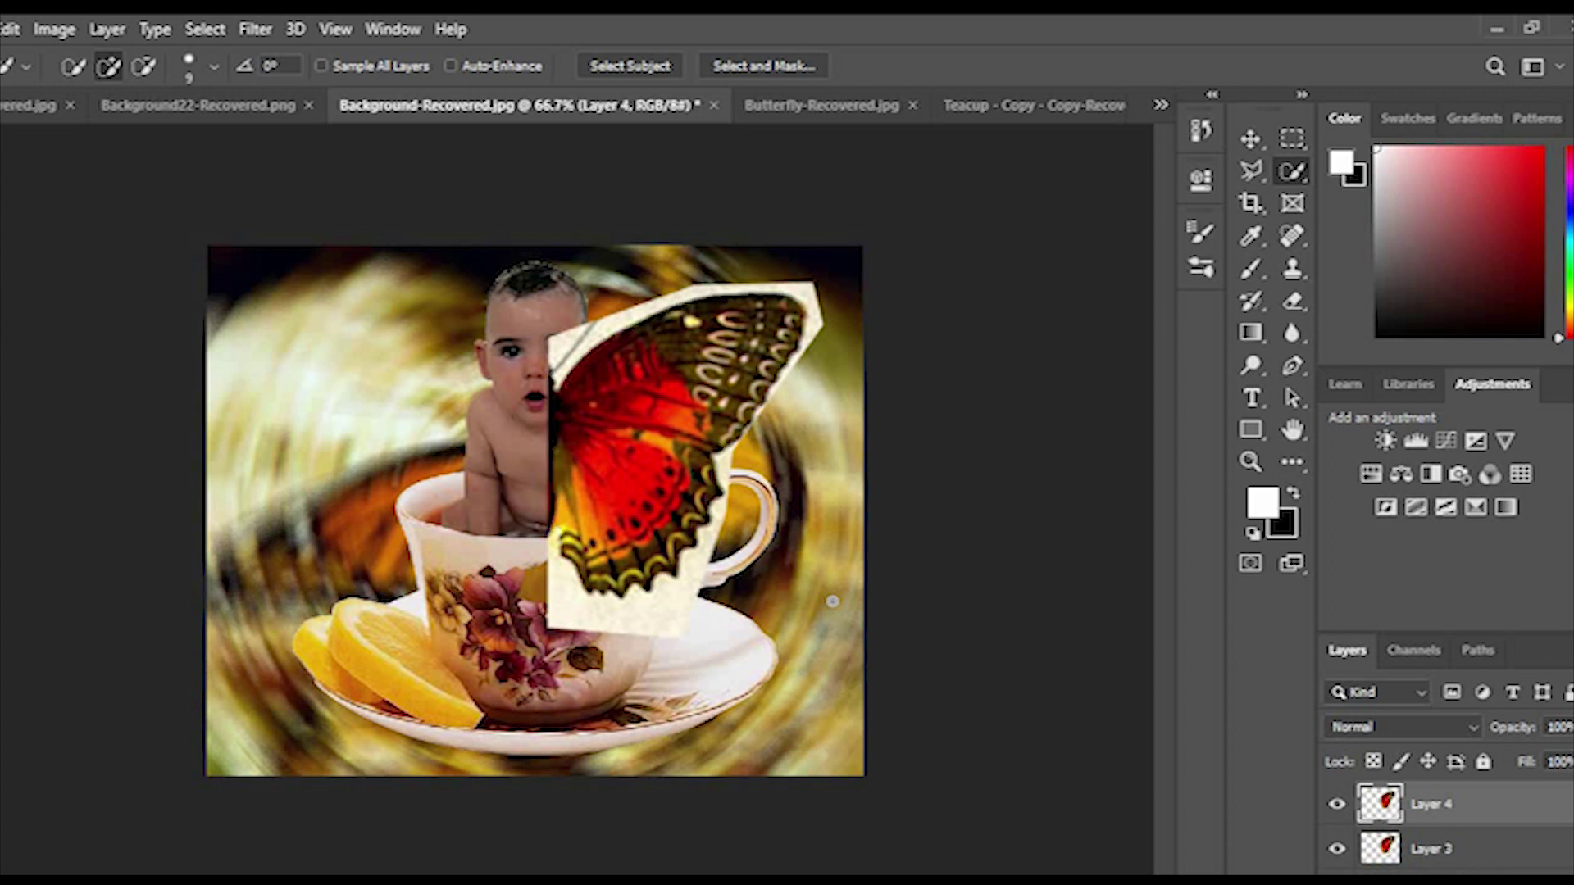
key(ctrl+j)
key(ctrl+t)
drag(545, 474, 433, 479)
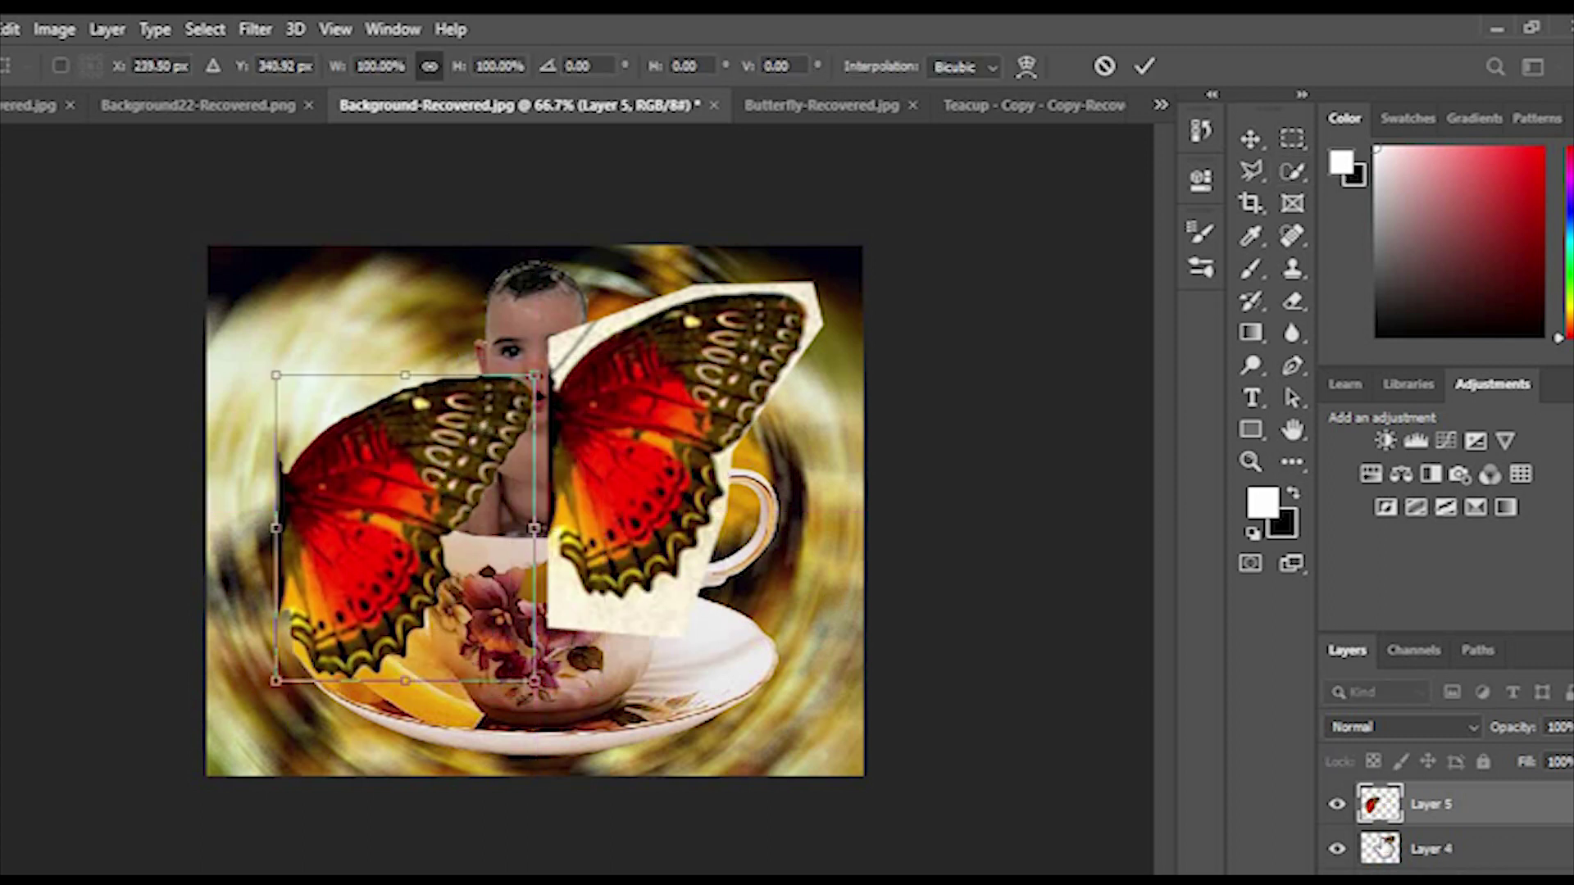
Commit the wing copy, then merge Layer 4 and the extra right-hand piece down into the layers below
key(a)
click(1402, 851)
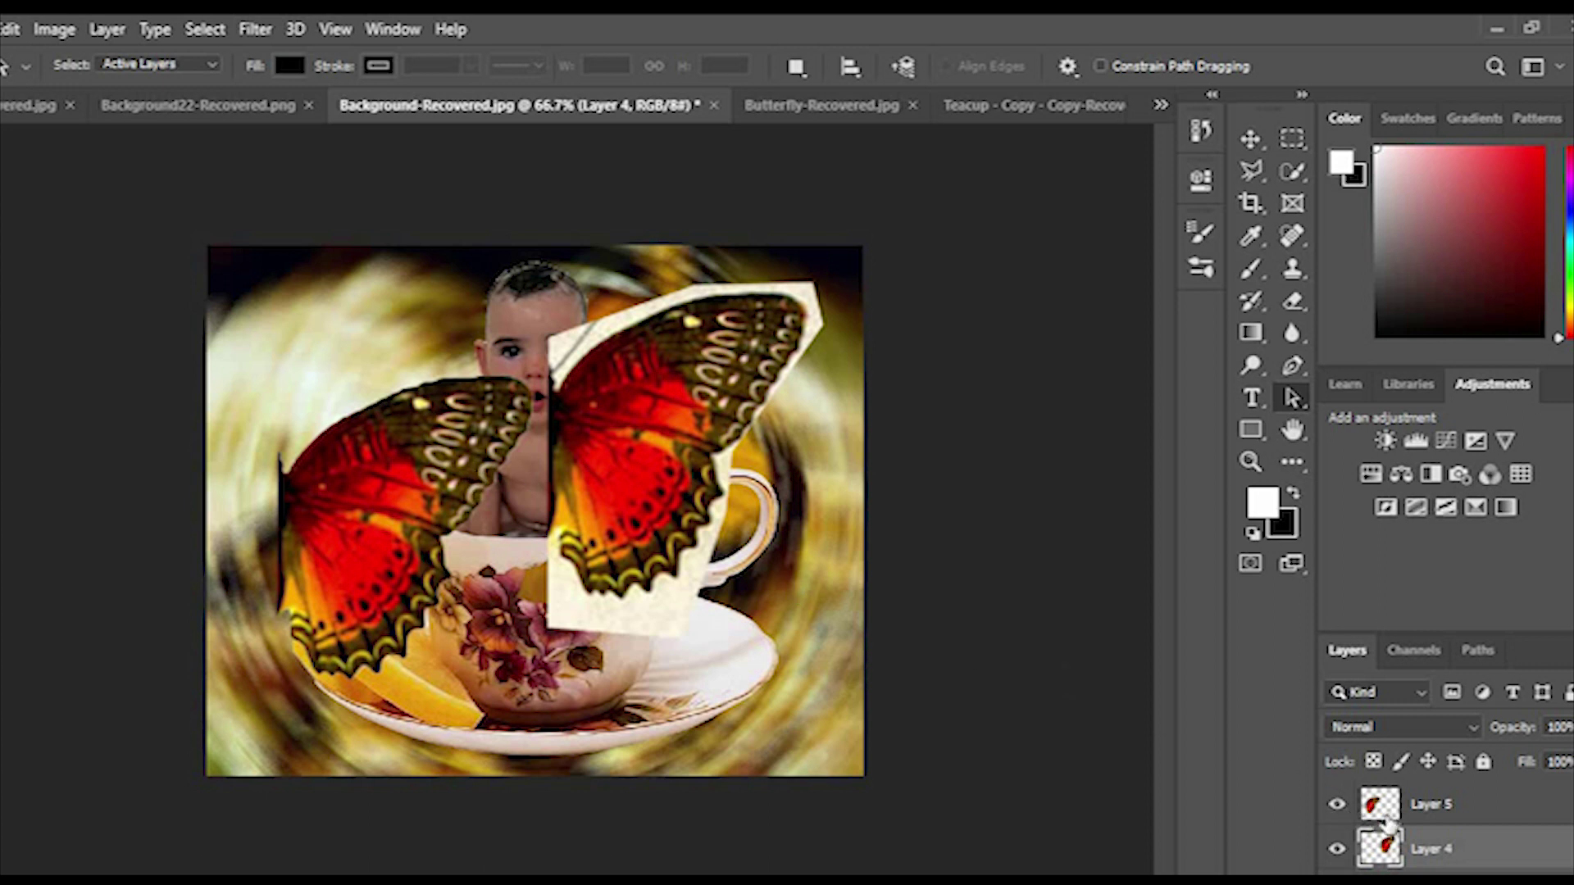
click(1444, 814)
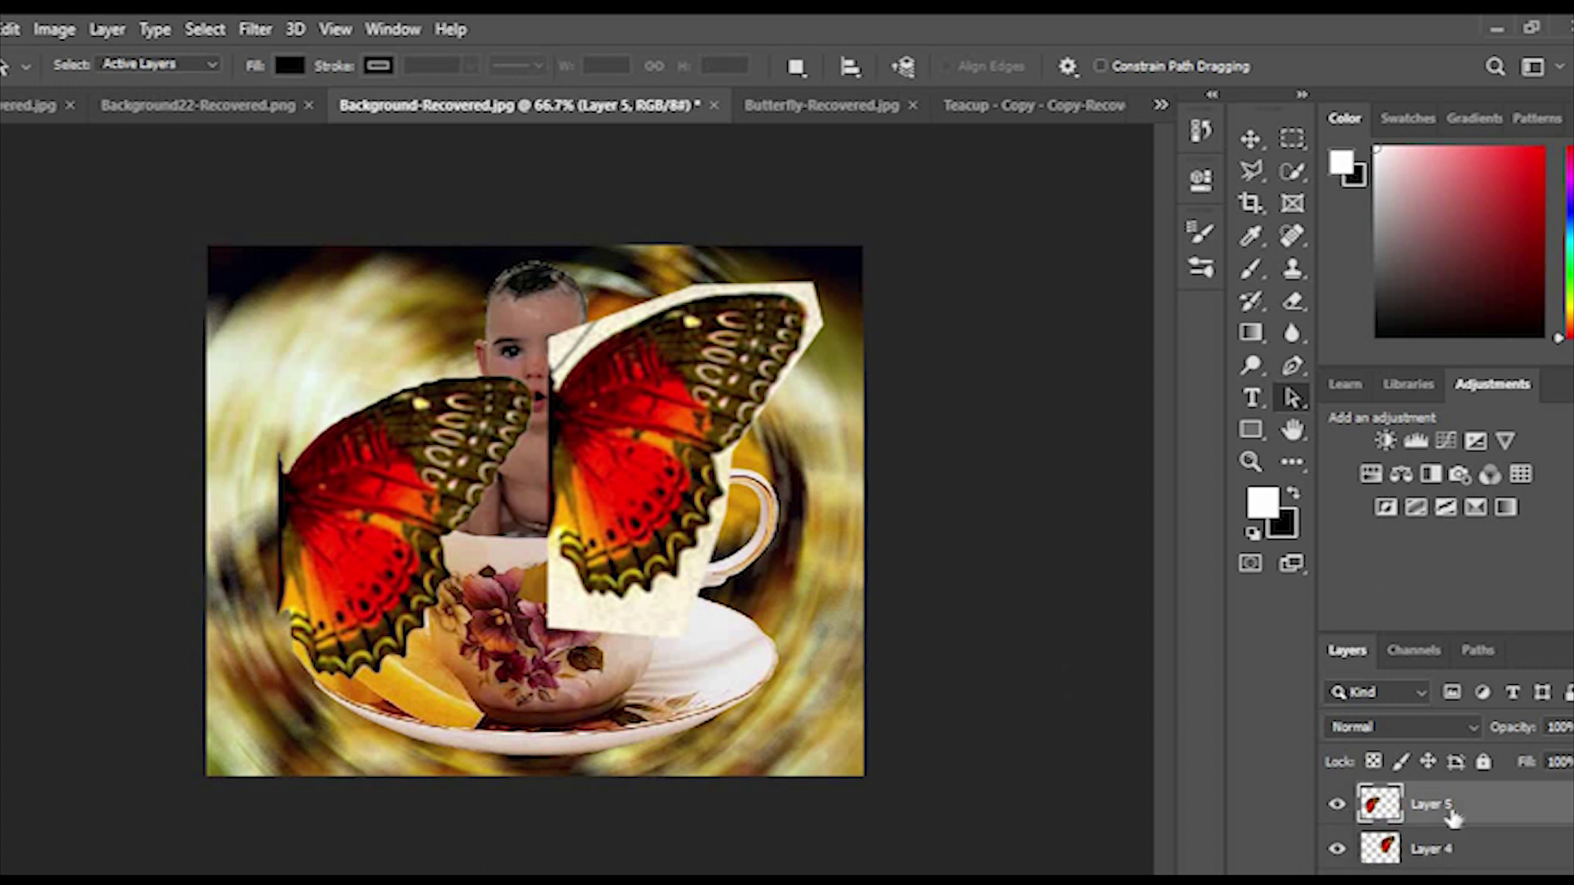
key(ctrl+t)
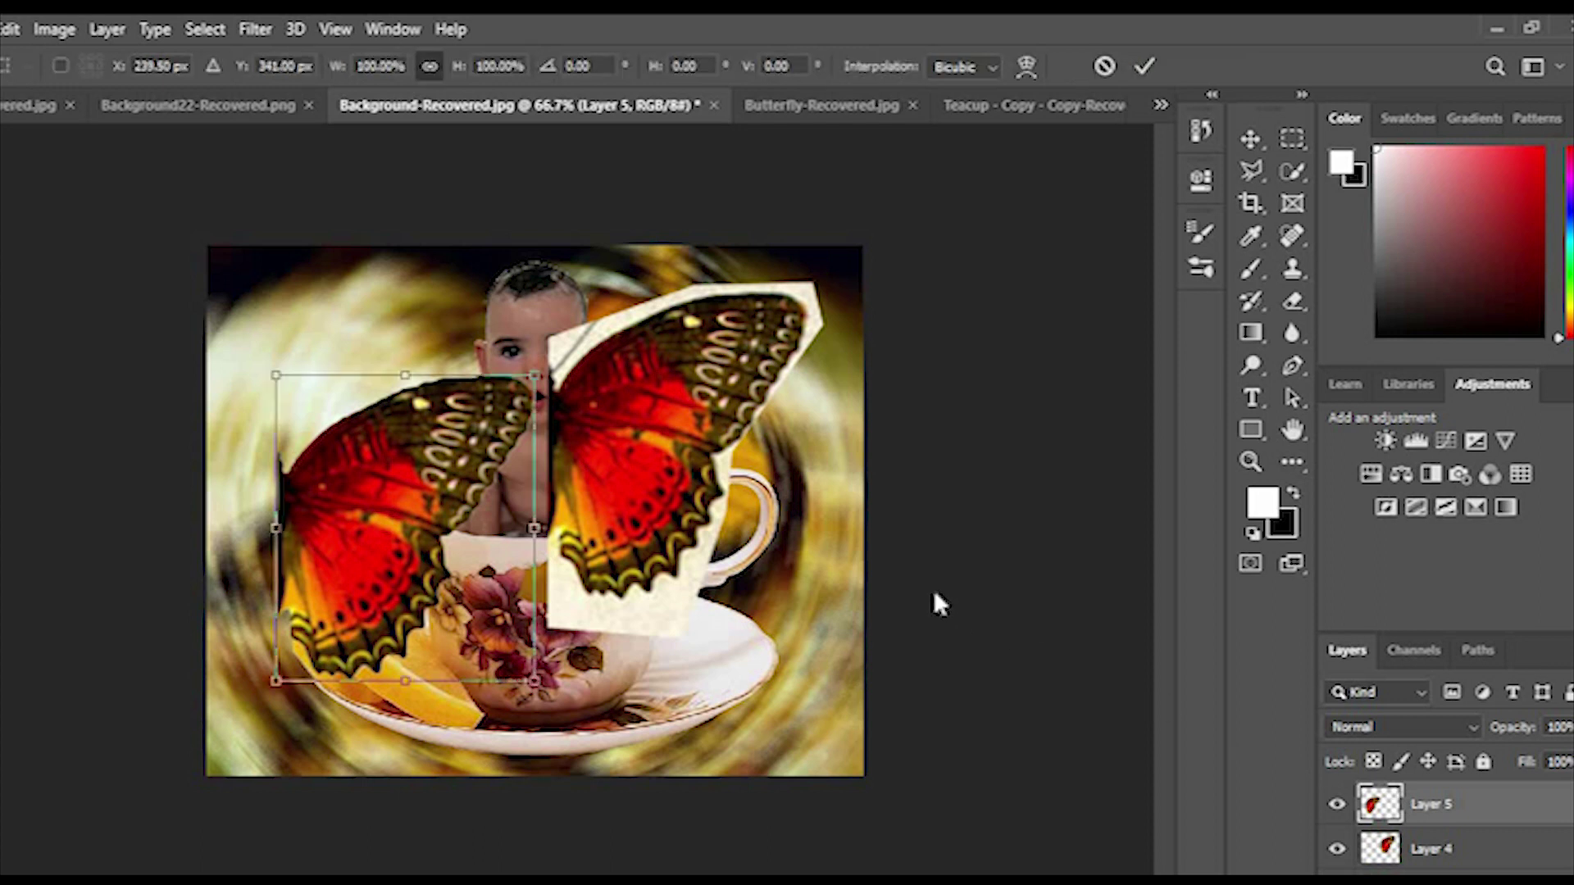
key(a)
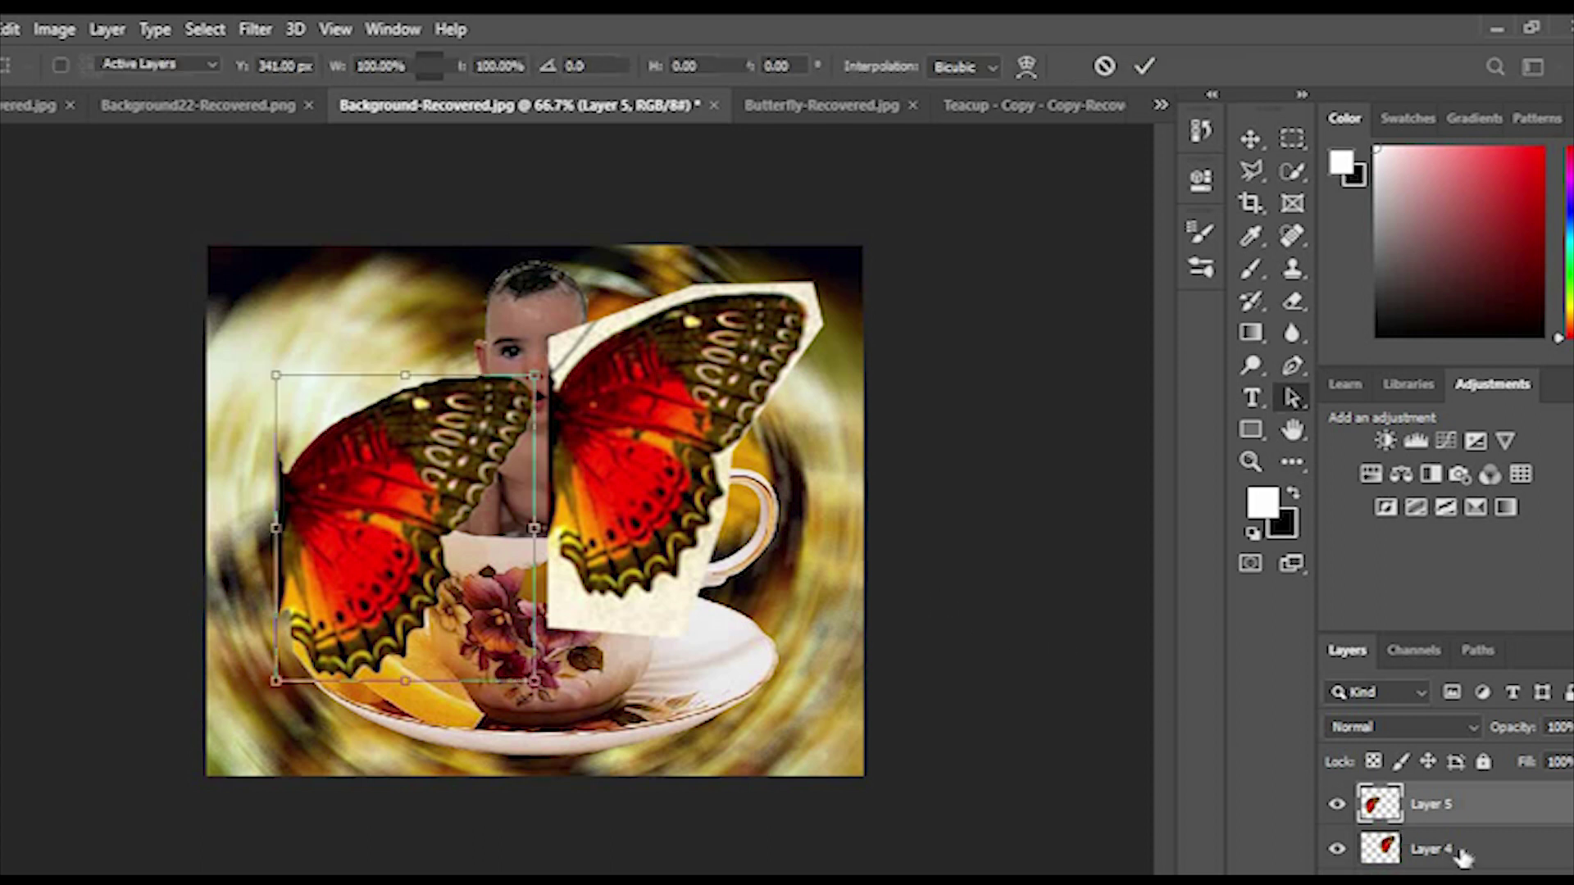
click(1463, 855)
key(ctrl+e)
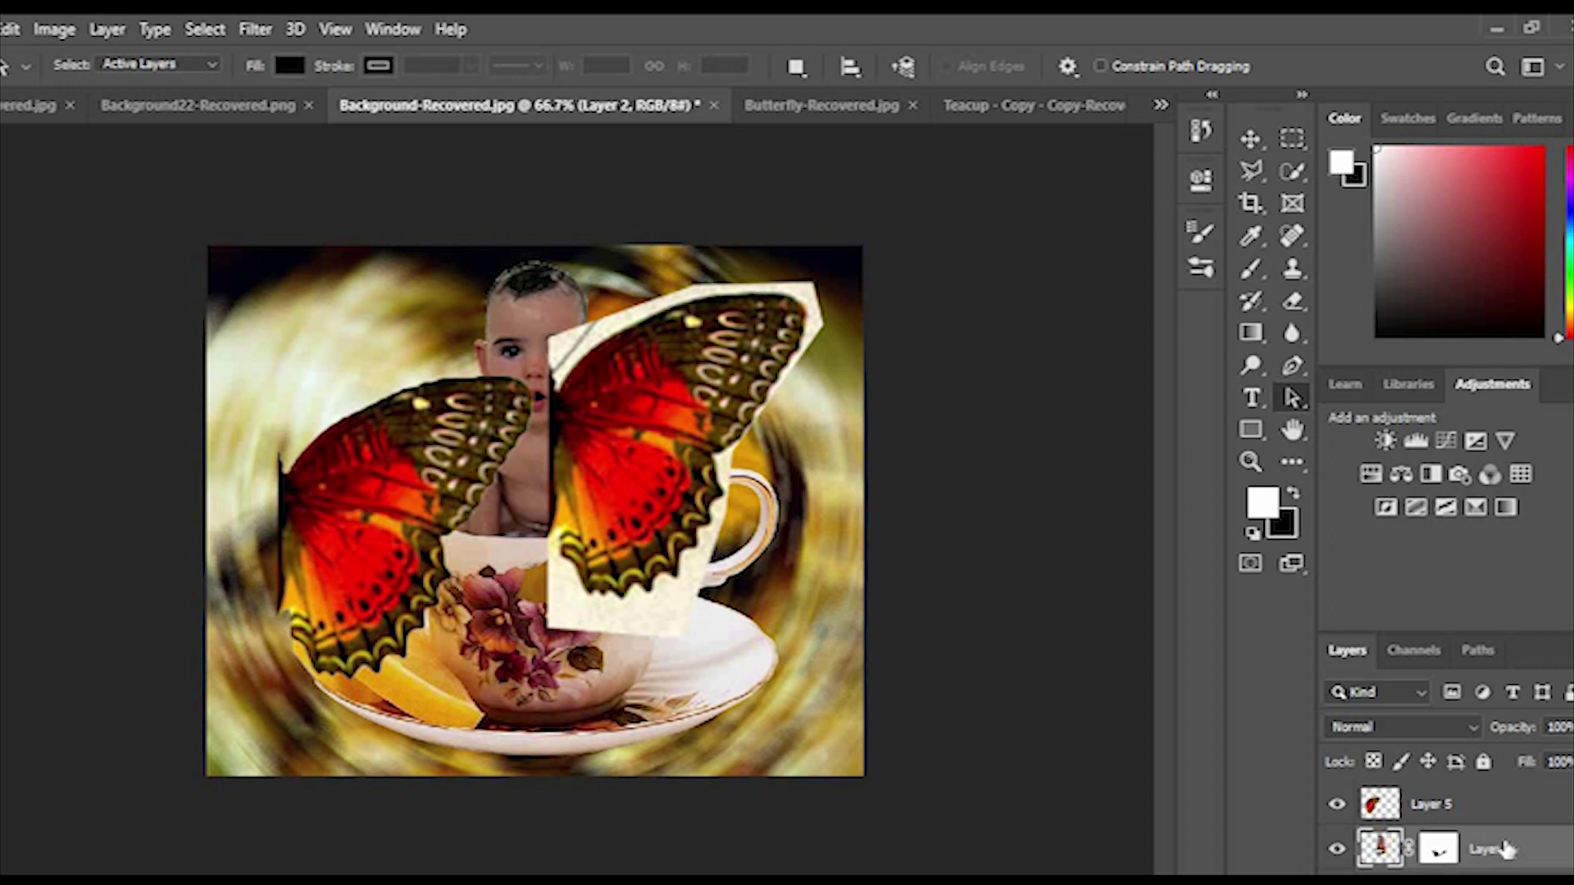
key(ctrl+e)
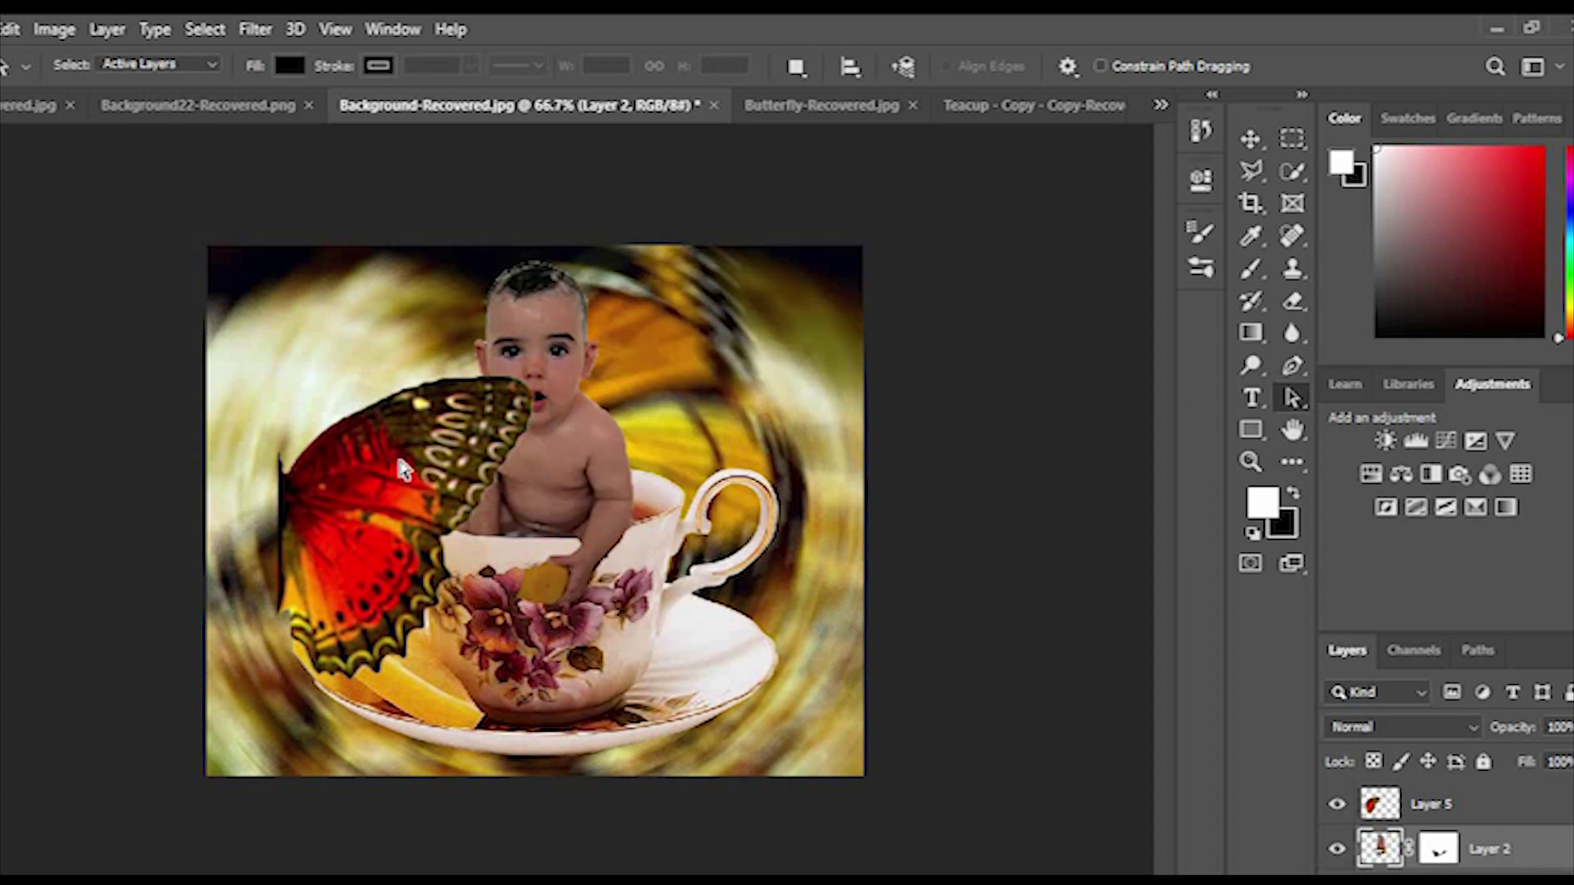
Move the Layer 5 wing to the baby's right side over the cup handle
key(ctrl+t)
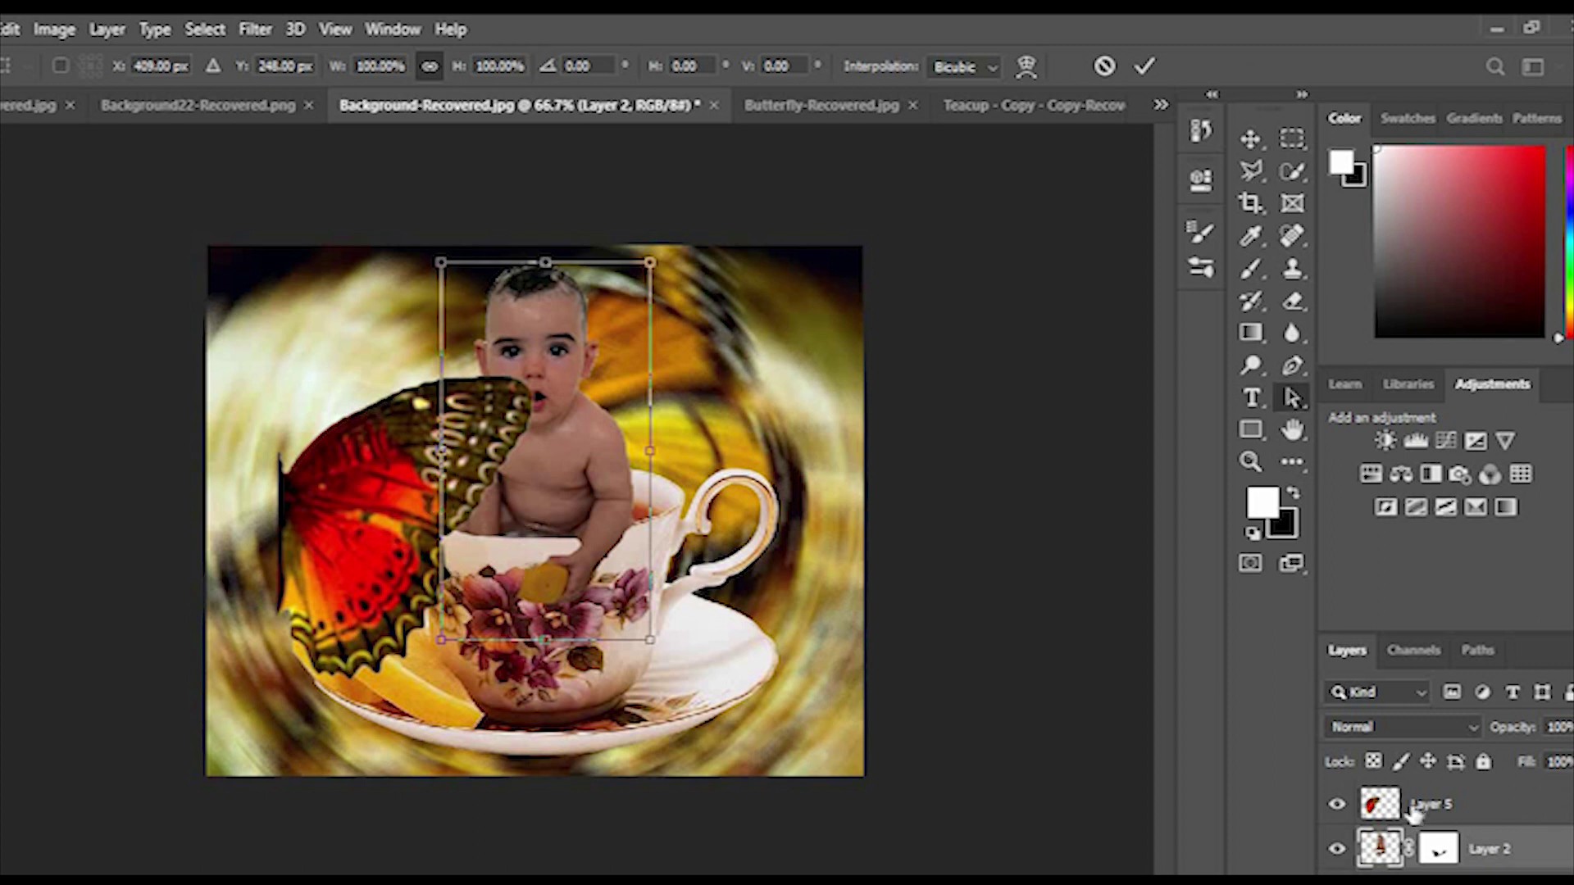
click(1416, 812)
click(1490, 812)
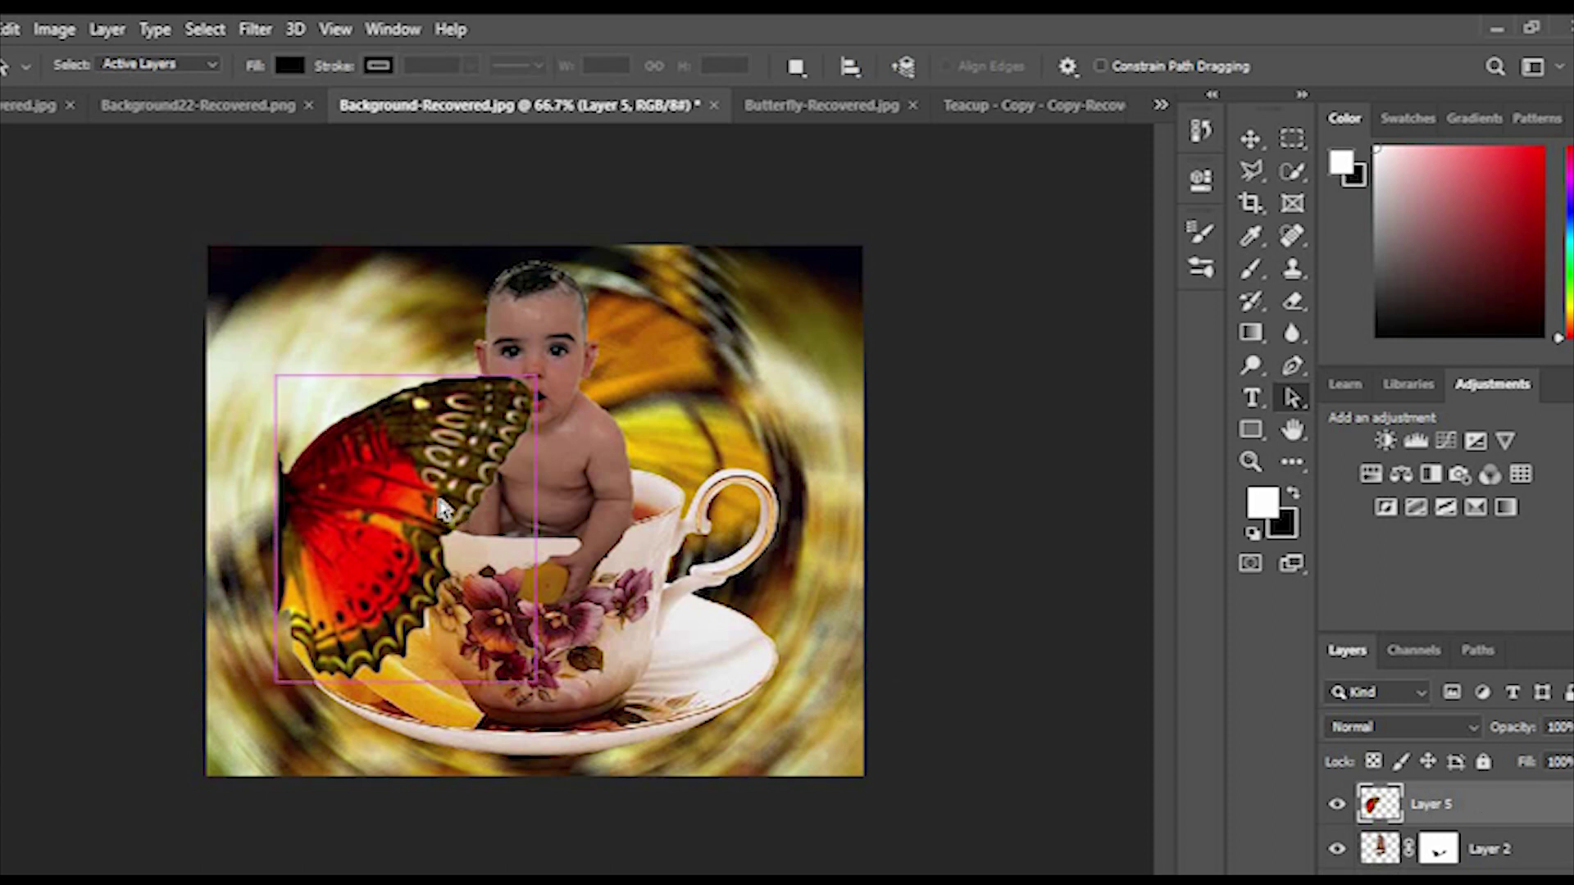
key(ctrl+t)
drag(414, 494, 690, 466)
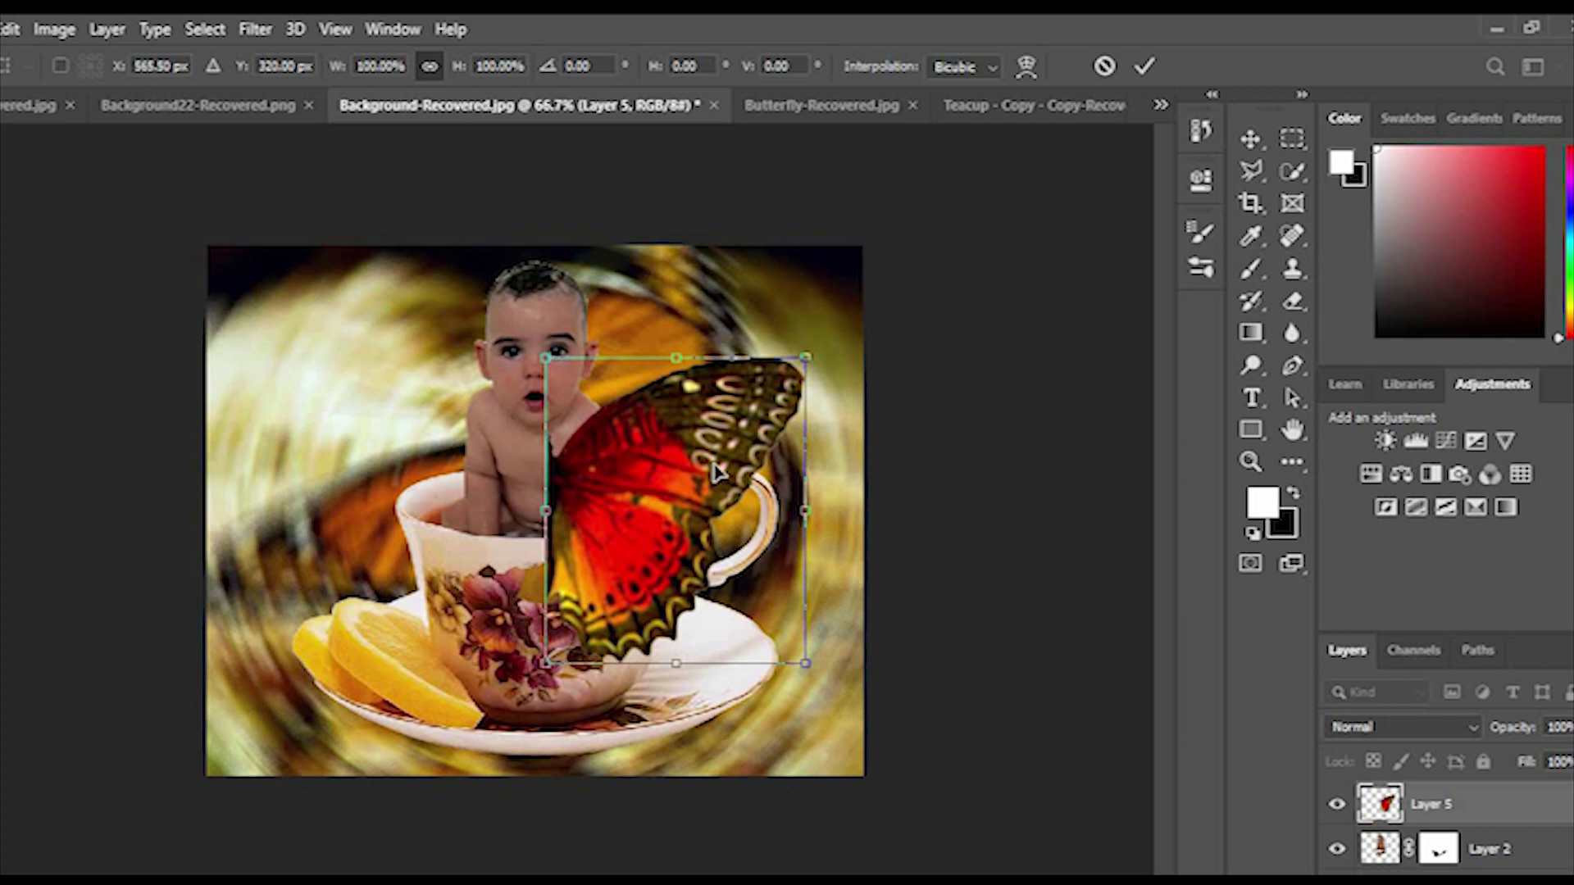
Flip the wings horizontally so Layer 5 sits at -100% width on the baby's left
right_click(715, 474)
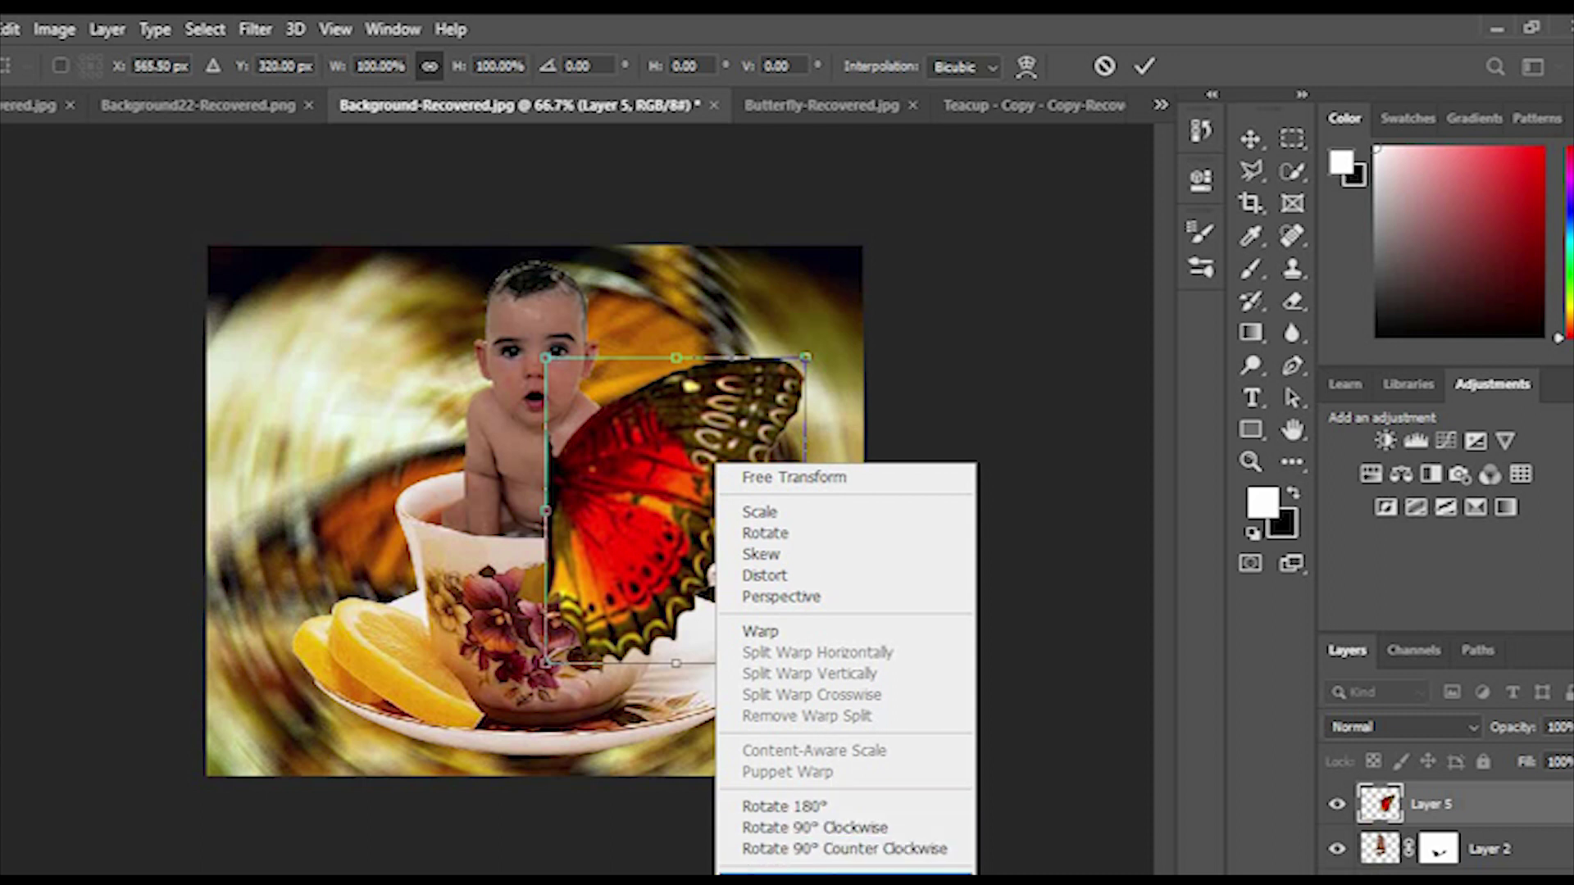
click(879, 874)
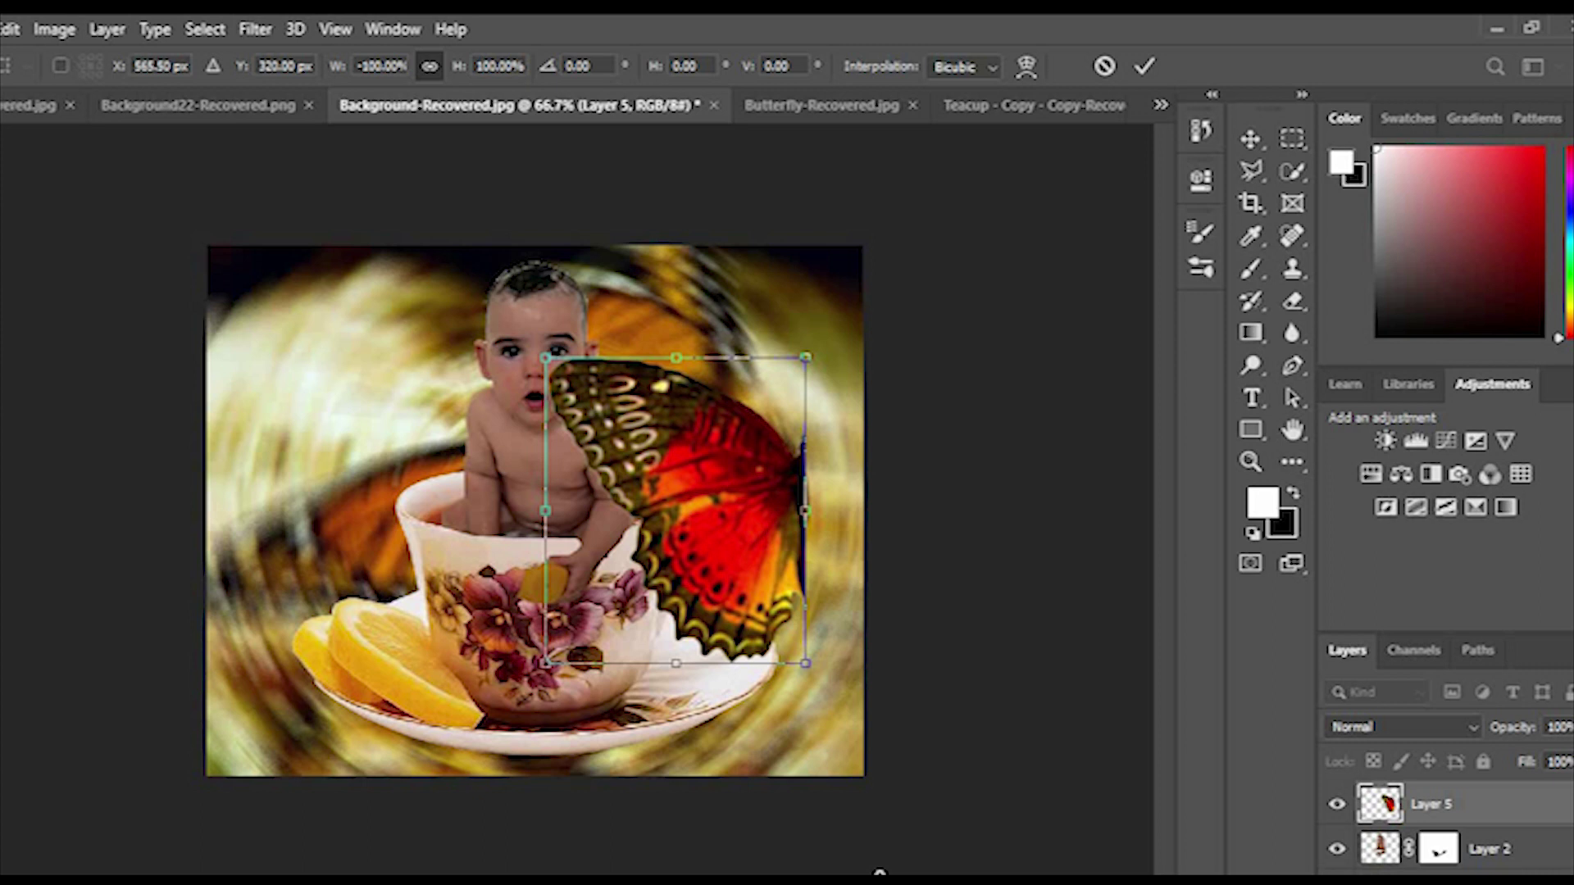
right_click(725, 525)
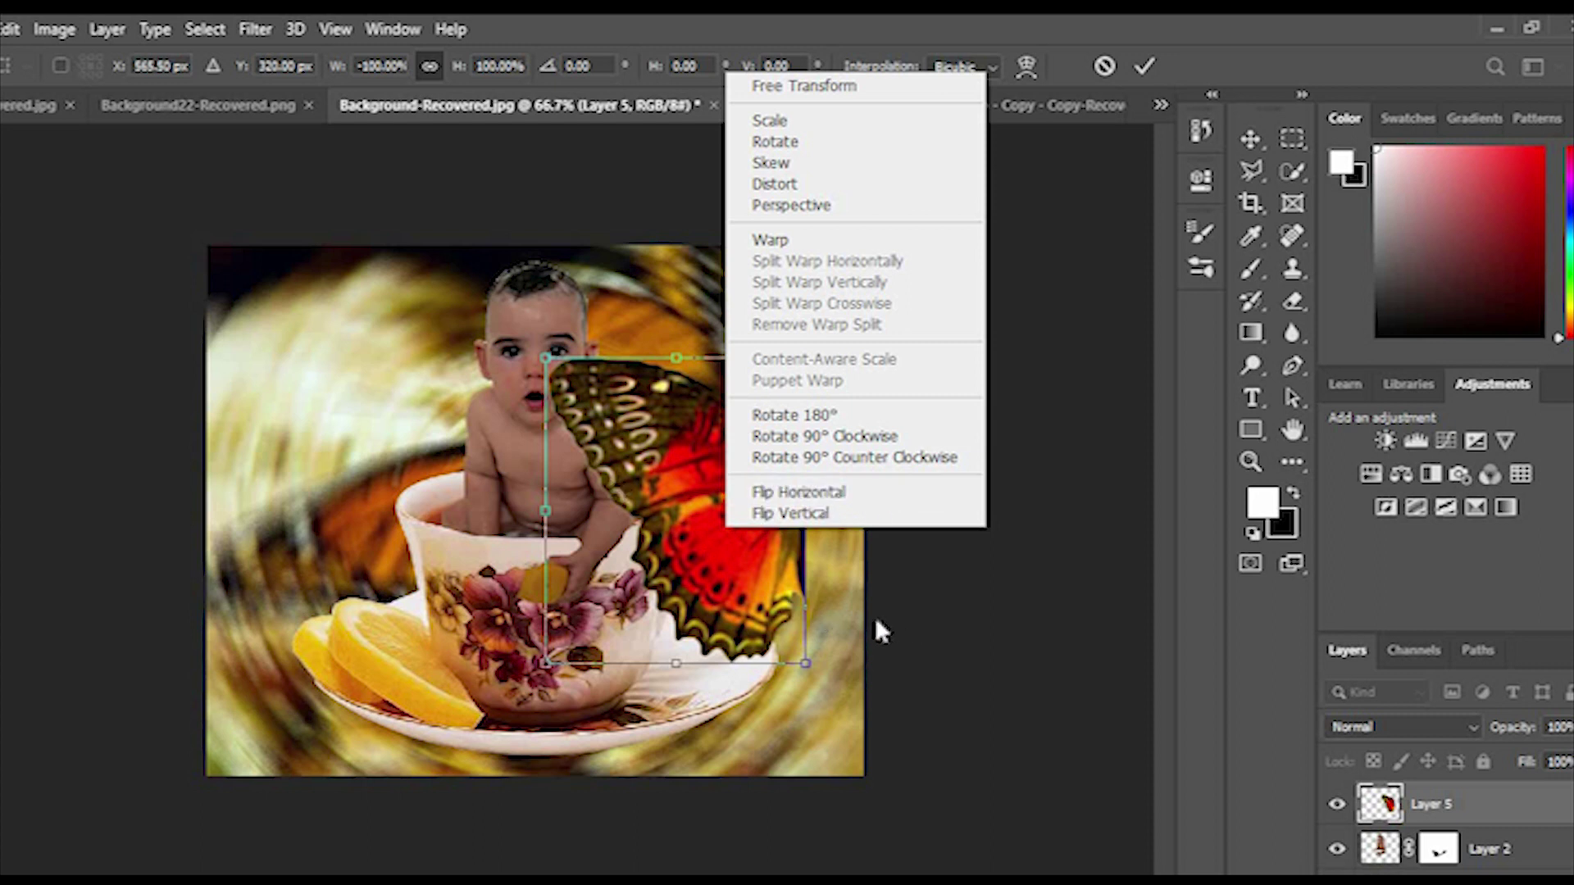
click(848, 621)
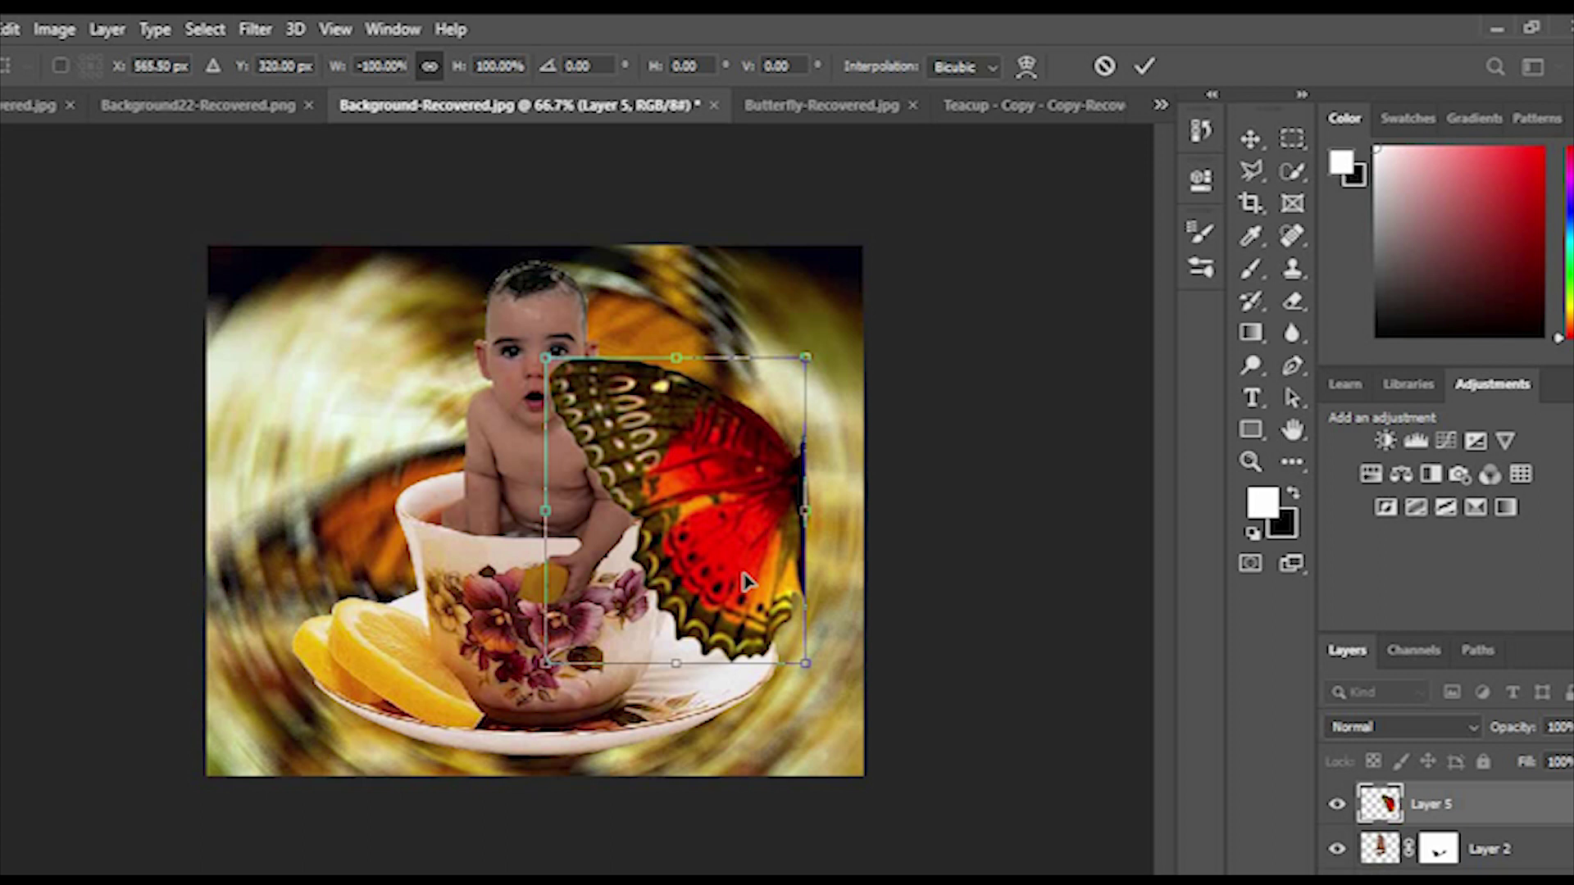
click(503, 471)
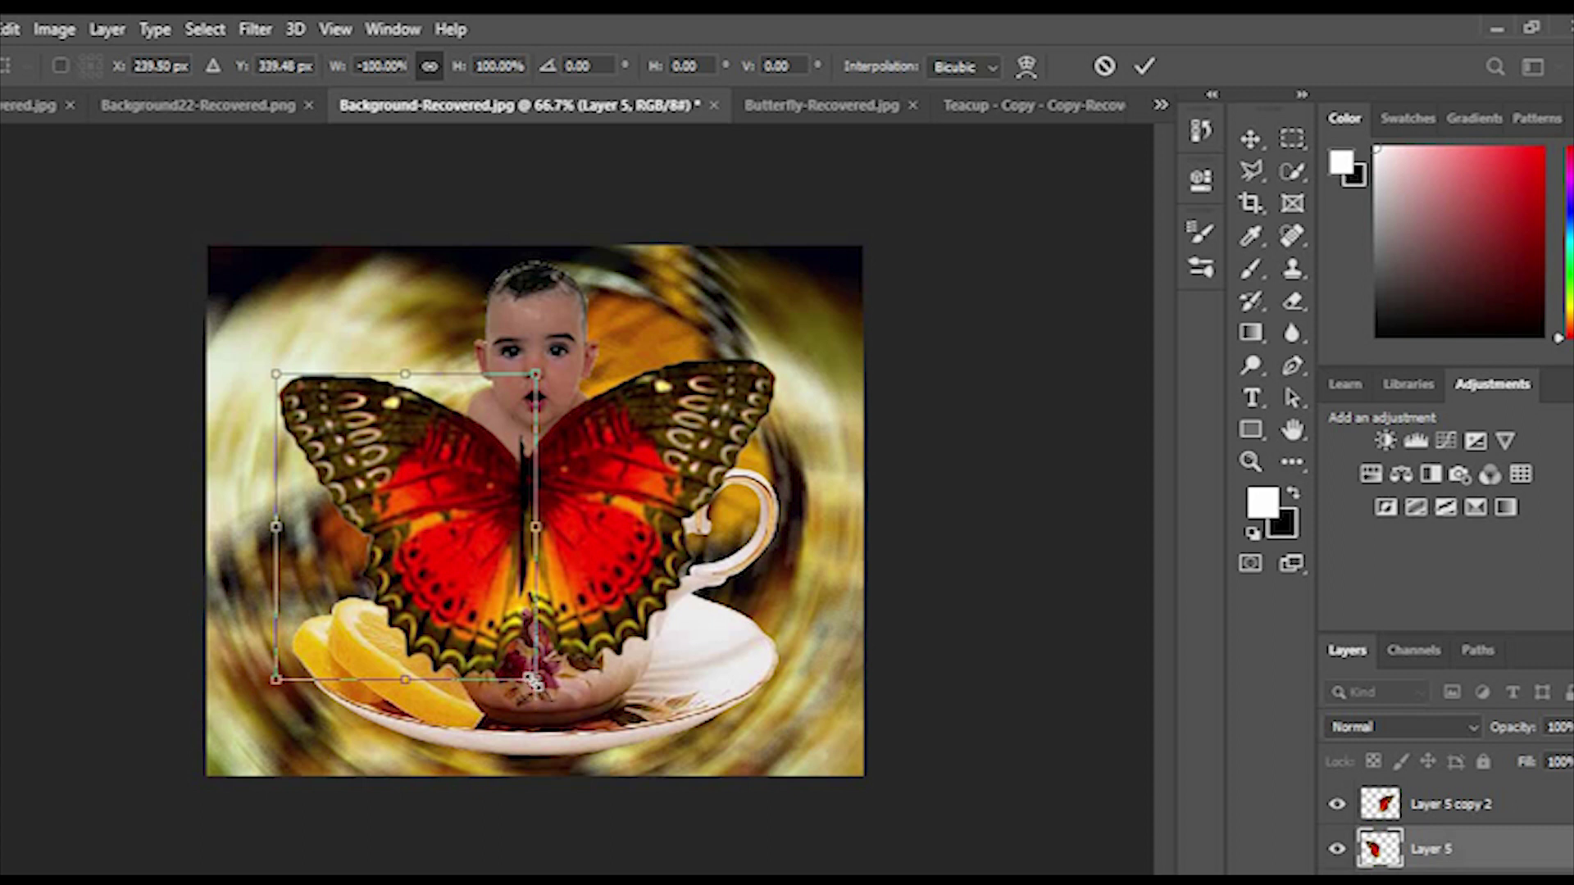
Shrink the left wing to about two-thirds size and move it up to the baby's shoulder
drag(534, 682, 446, 575)
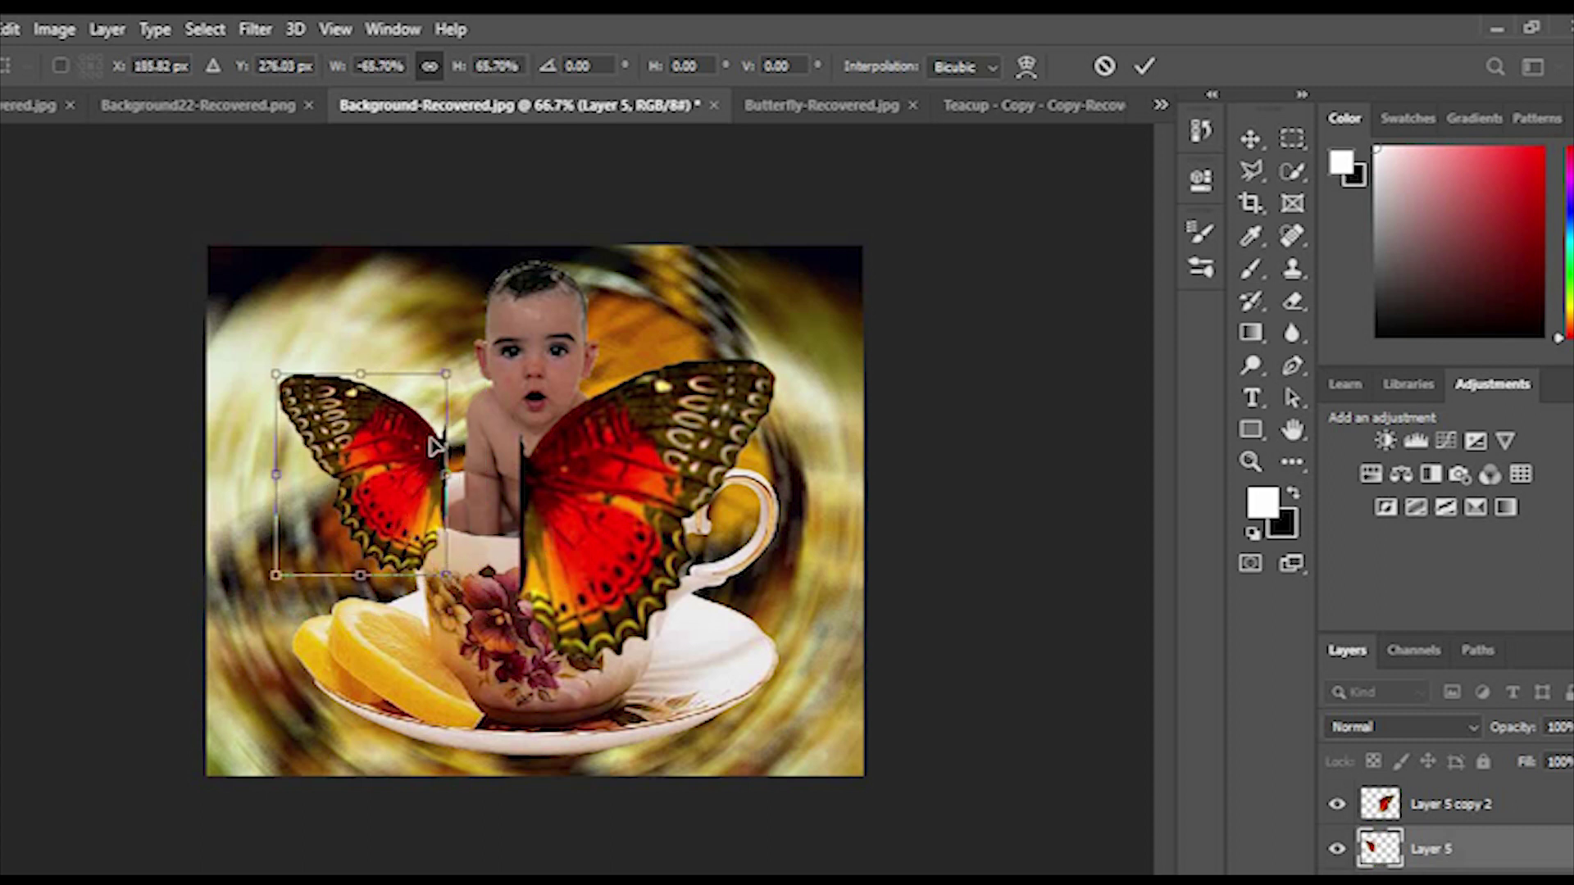
drag(434, 446, 459, 442)
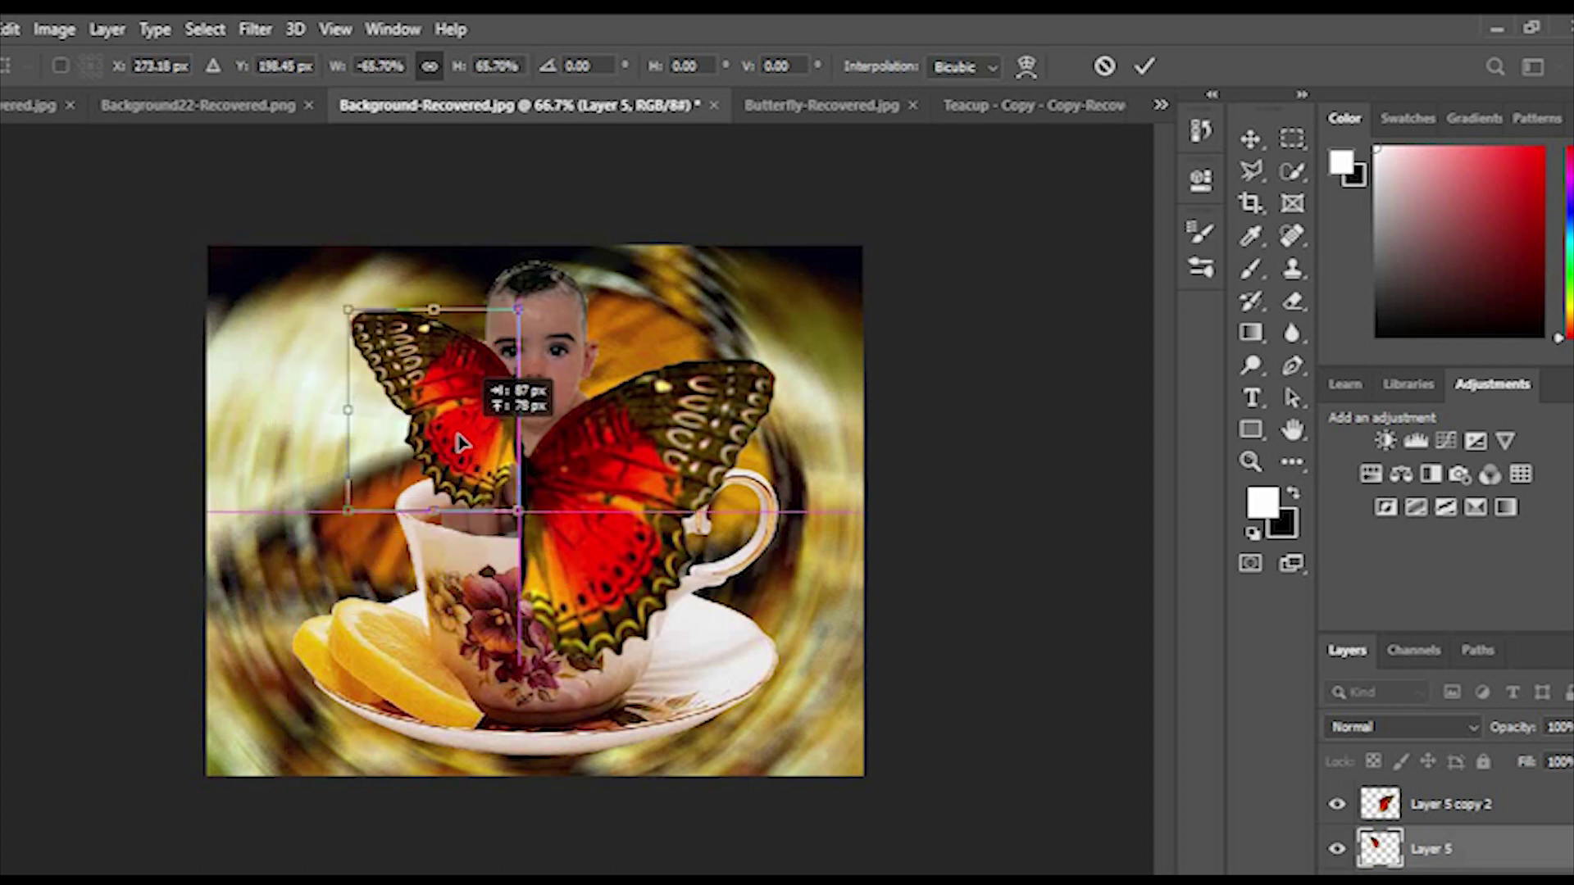
drag(459, 442, 459, 442)
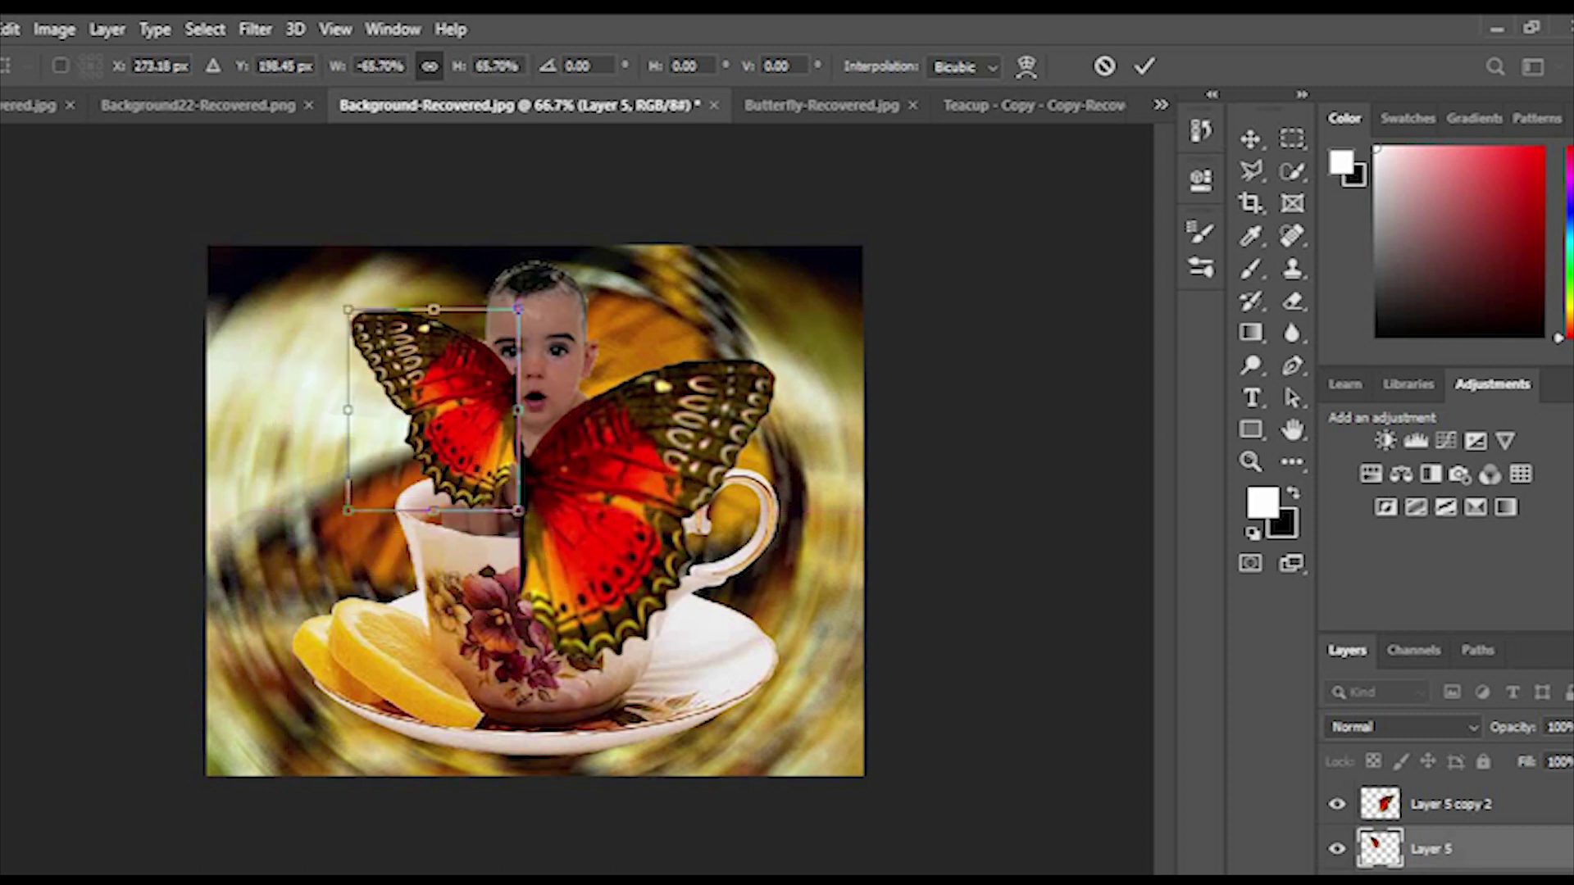
key(a)
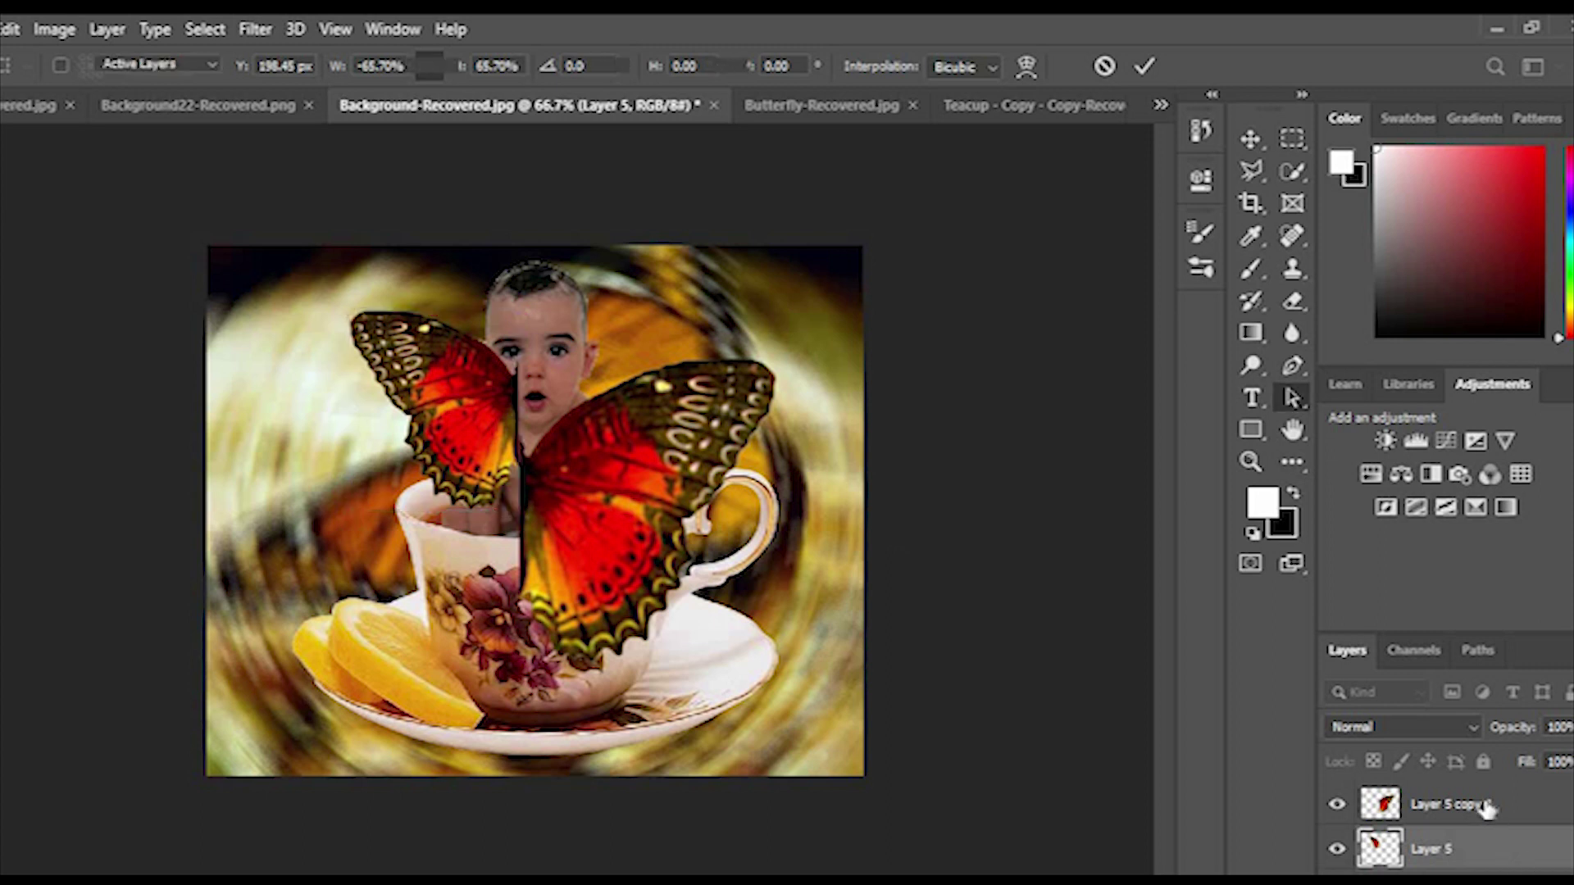
Shrink the right wing to about 71% and place it beside the baby's face
click(1488, 808)
key(ctrl+j)
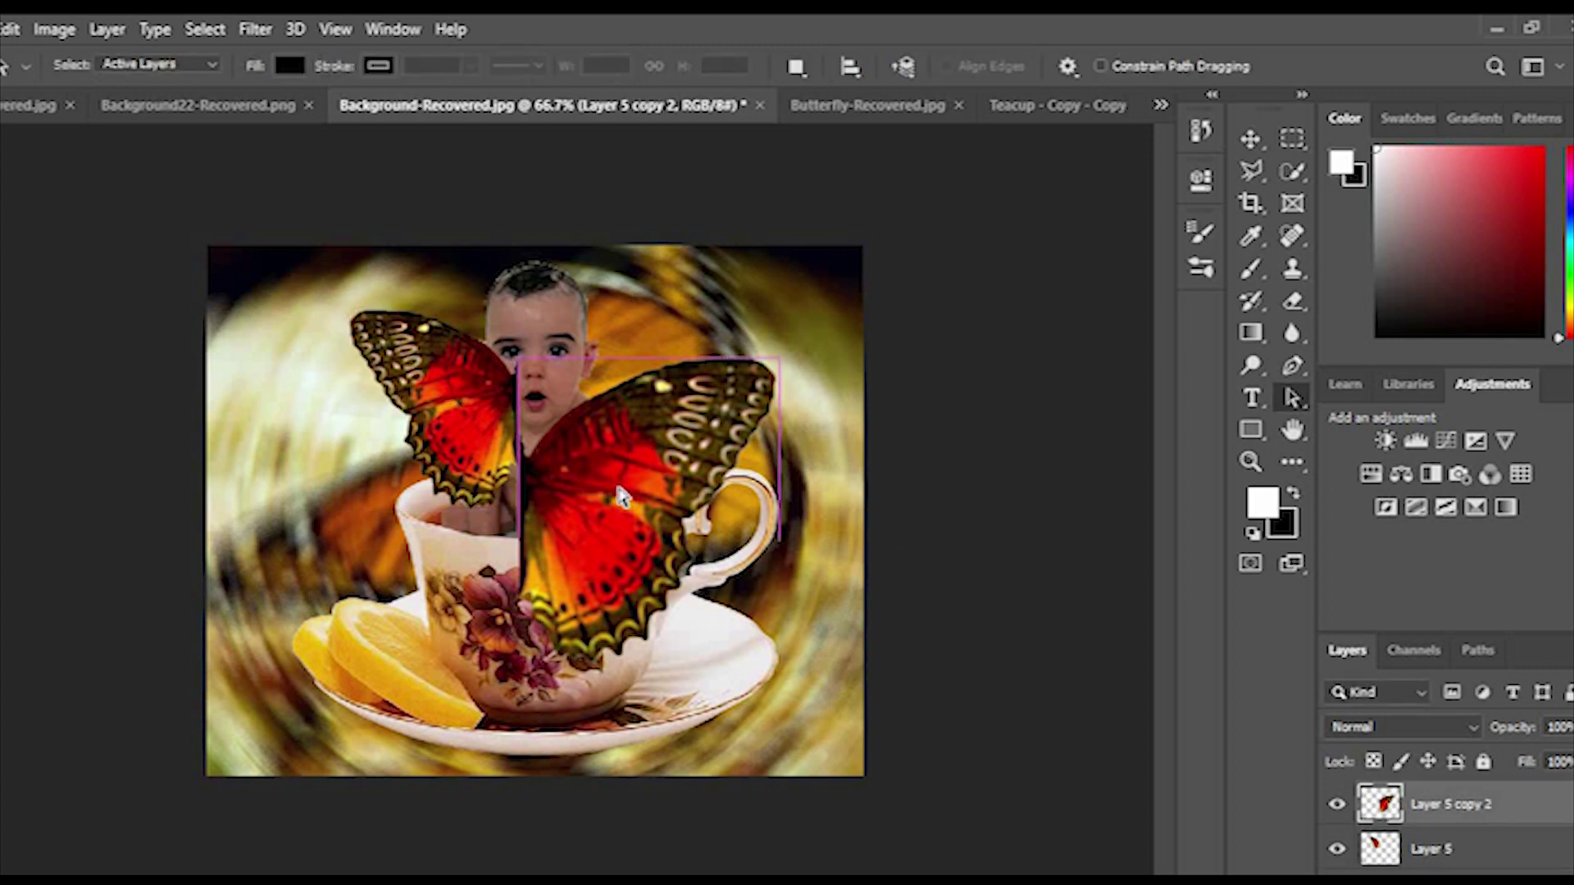
key(ctrl+t)
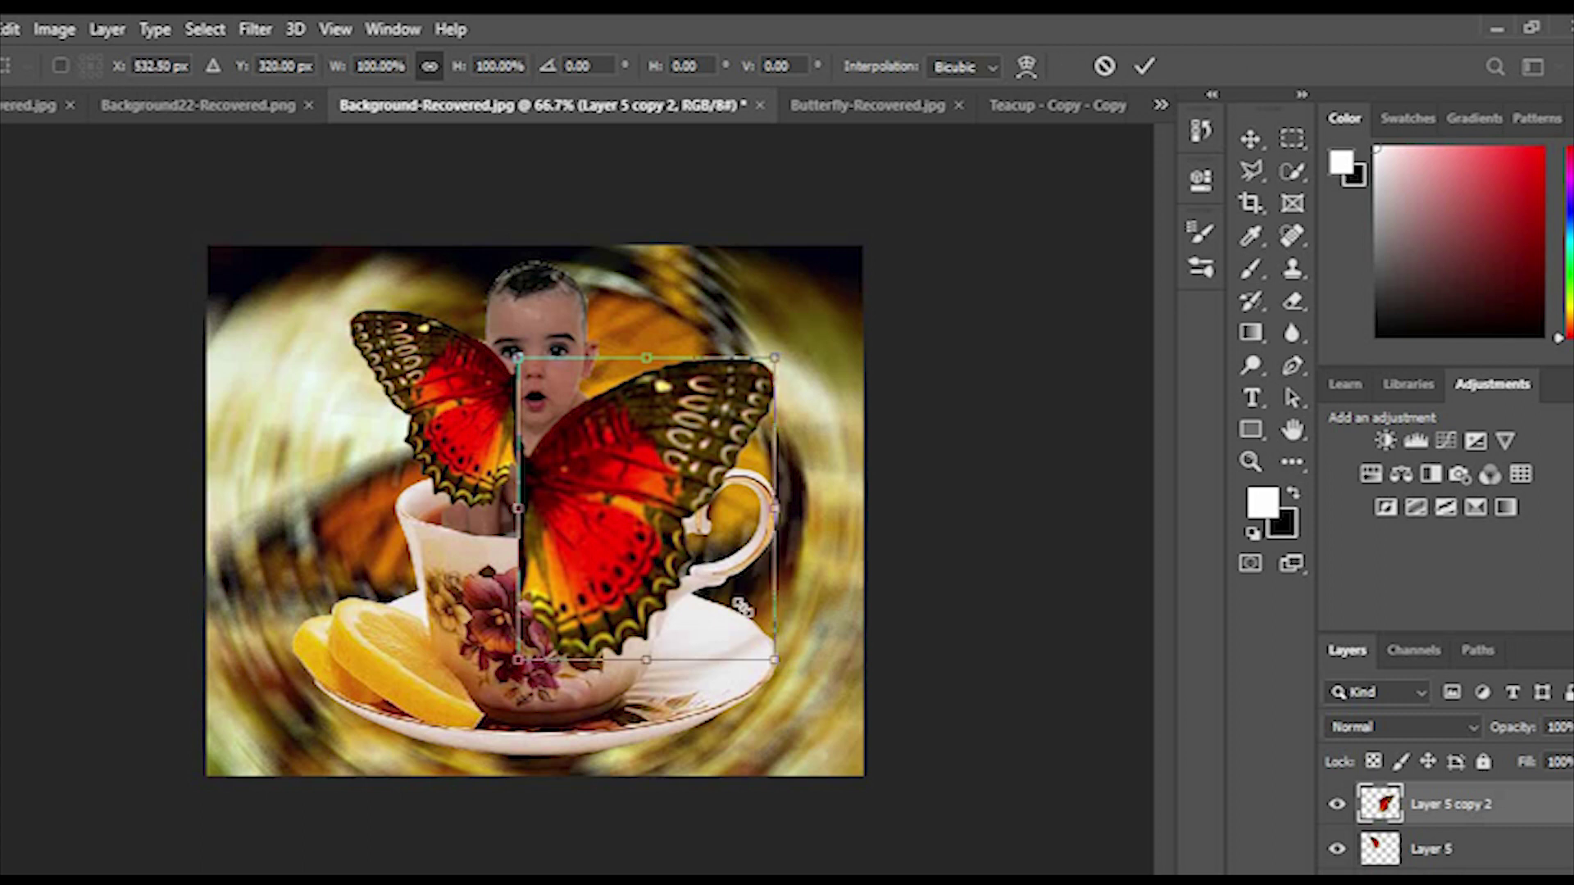
drag(742, 607, 709, 556)
drag(643, 377, 643, 426)
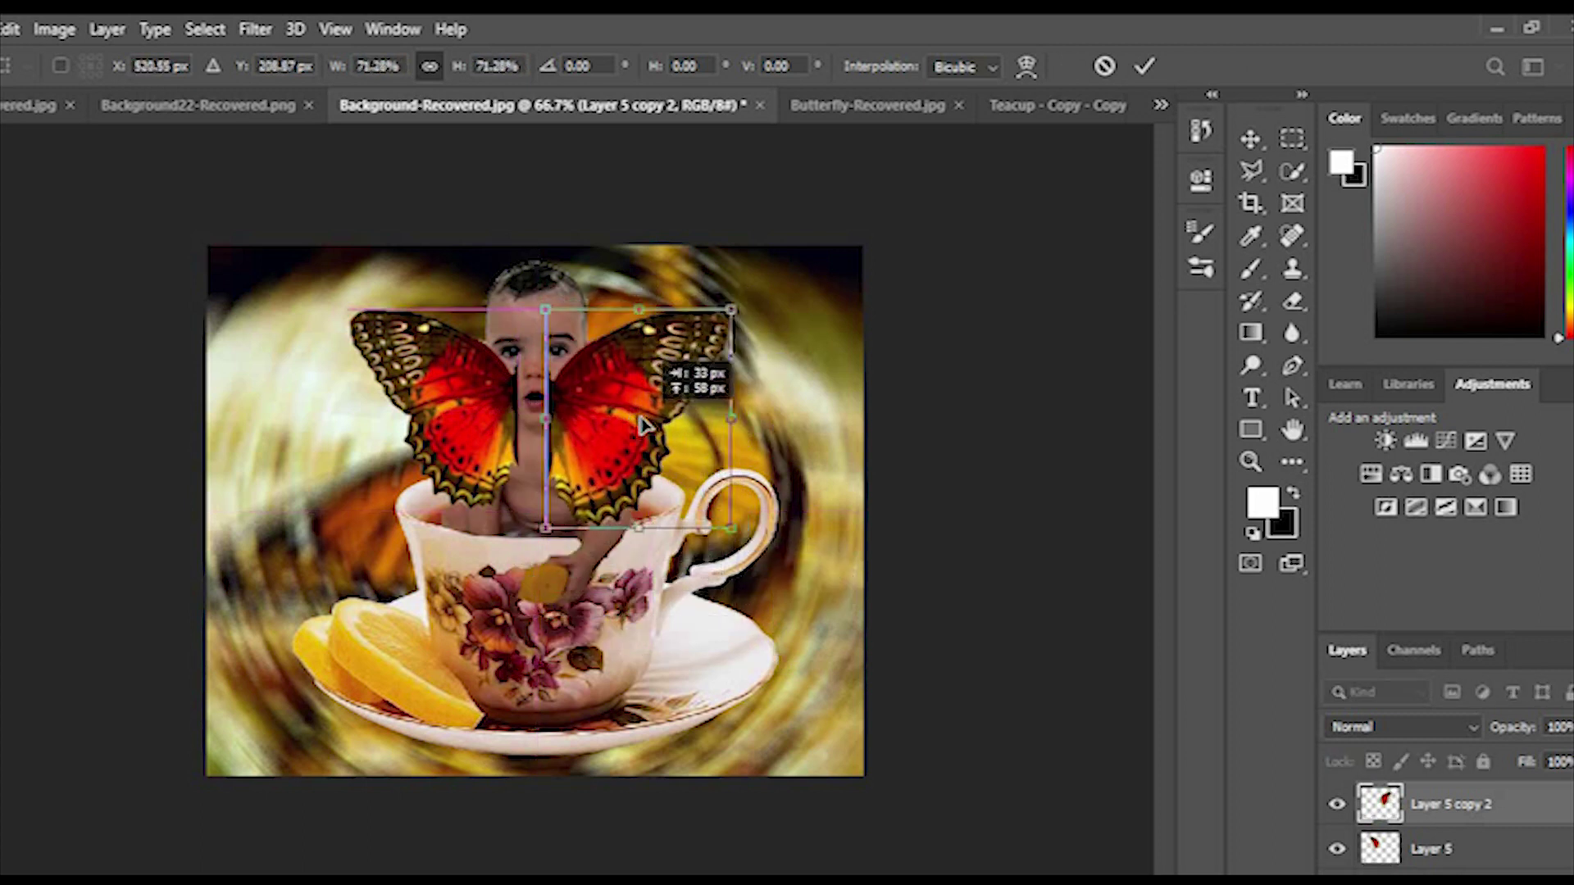
drag(644, 426, 643, 426)
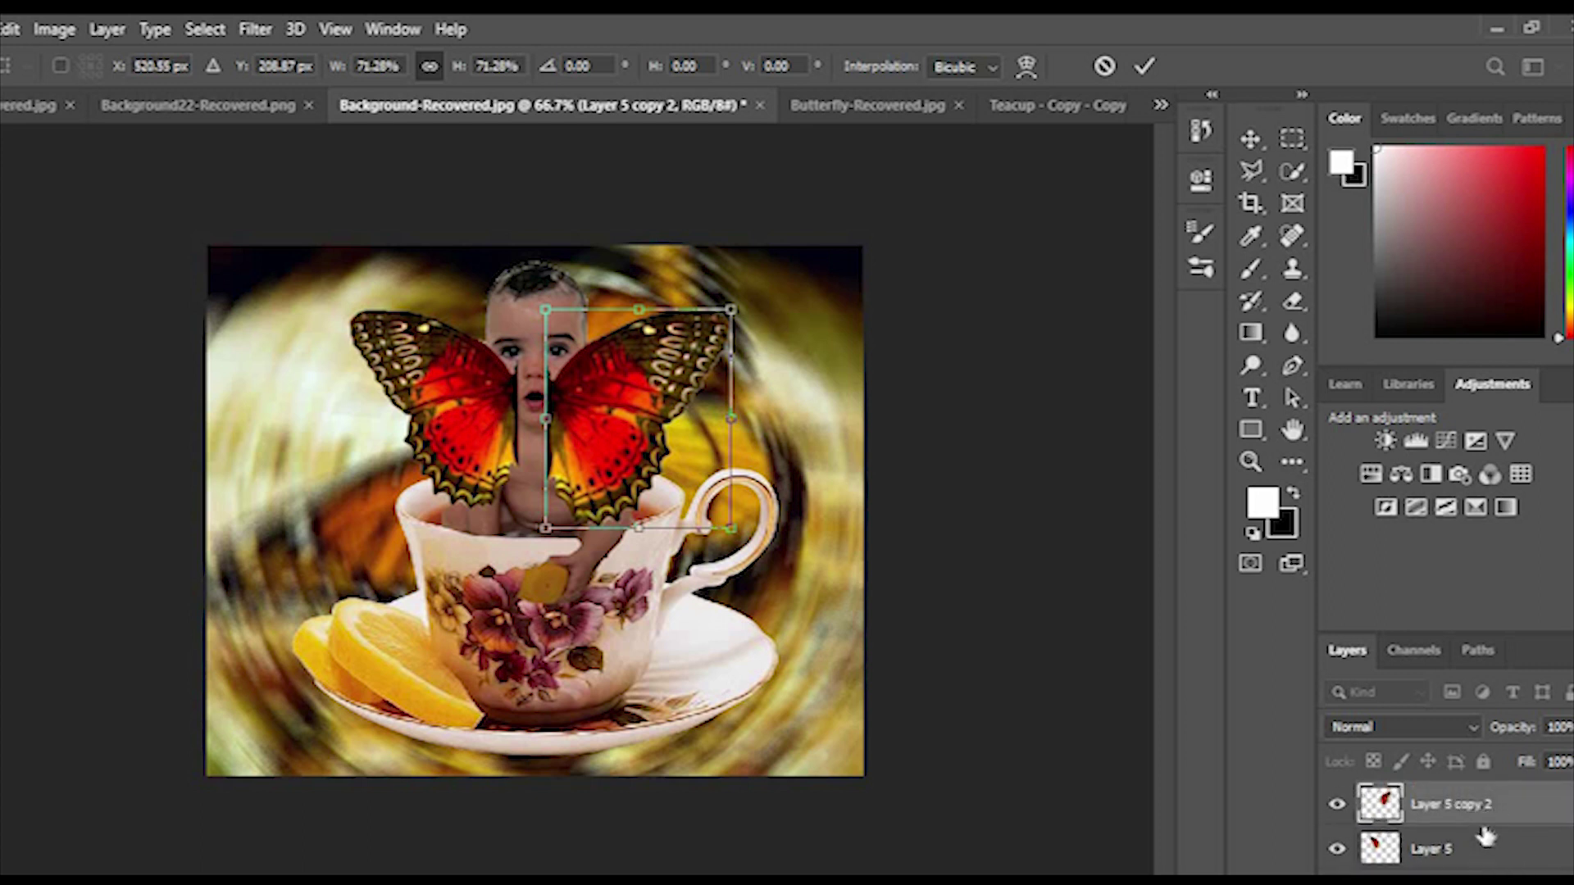
drag(1485, 836, 1484, 822)
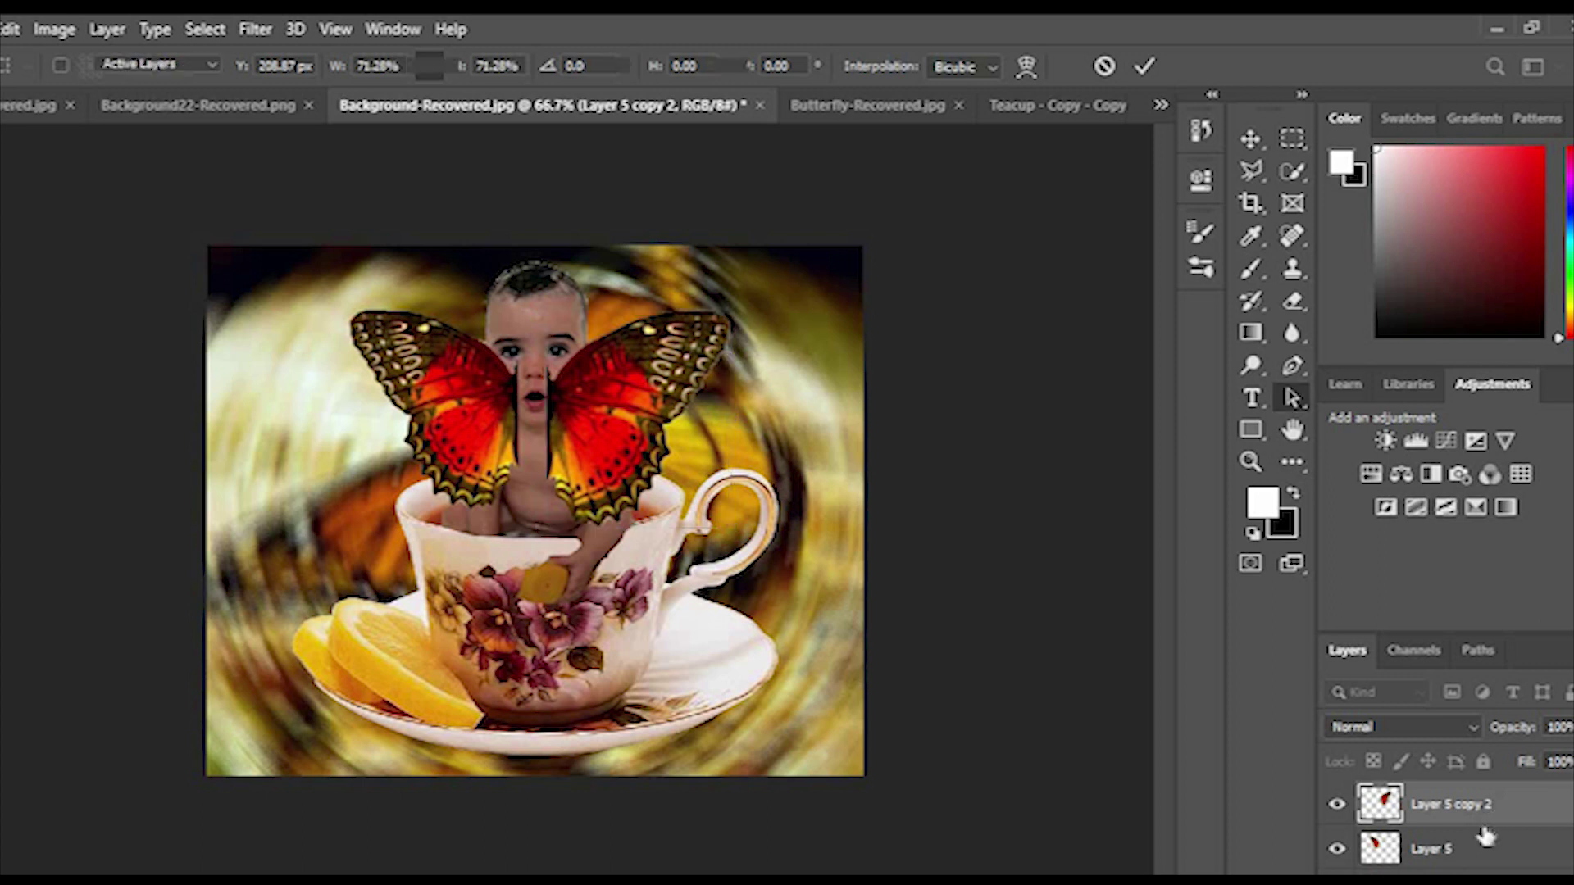
alt+click(1485, 828)
key(Return)
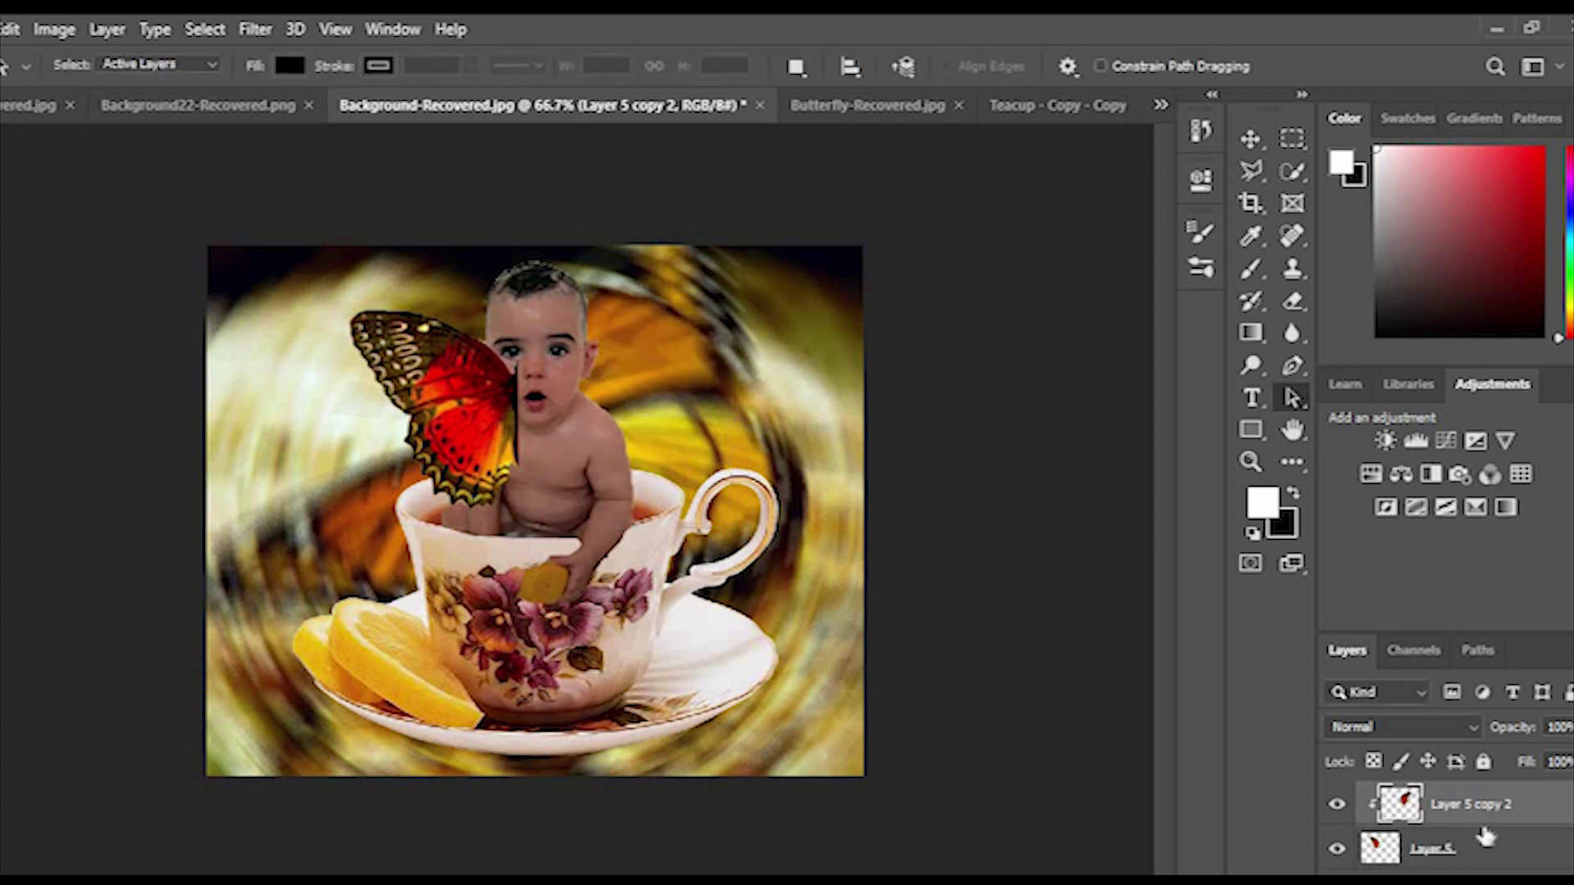
alt+click(1485, 830)
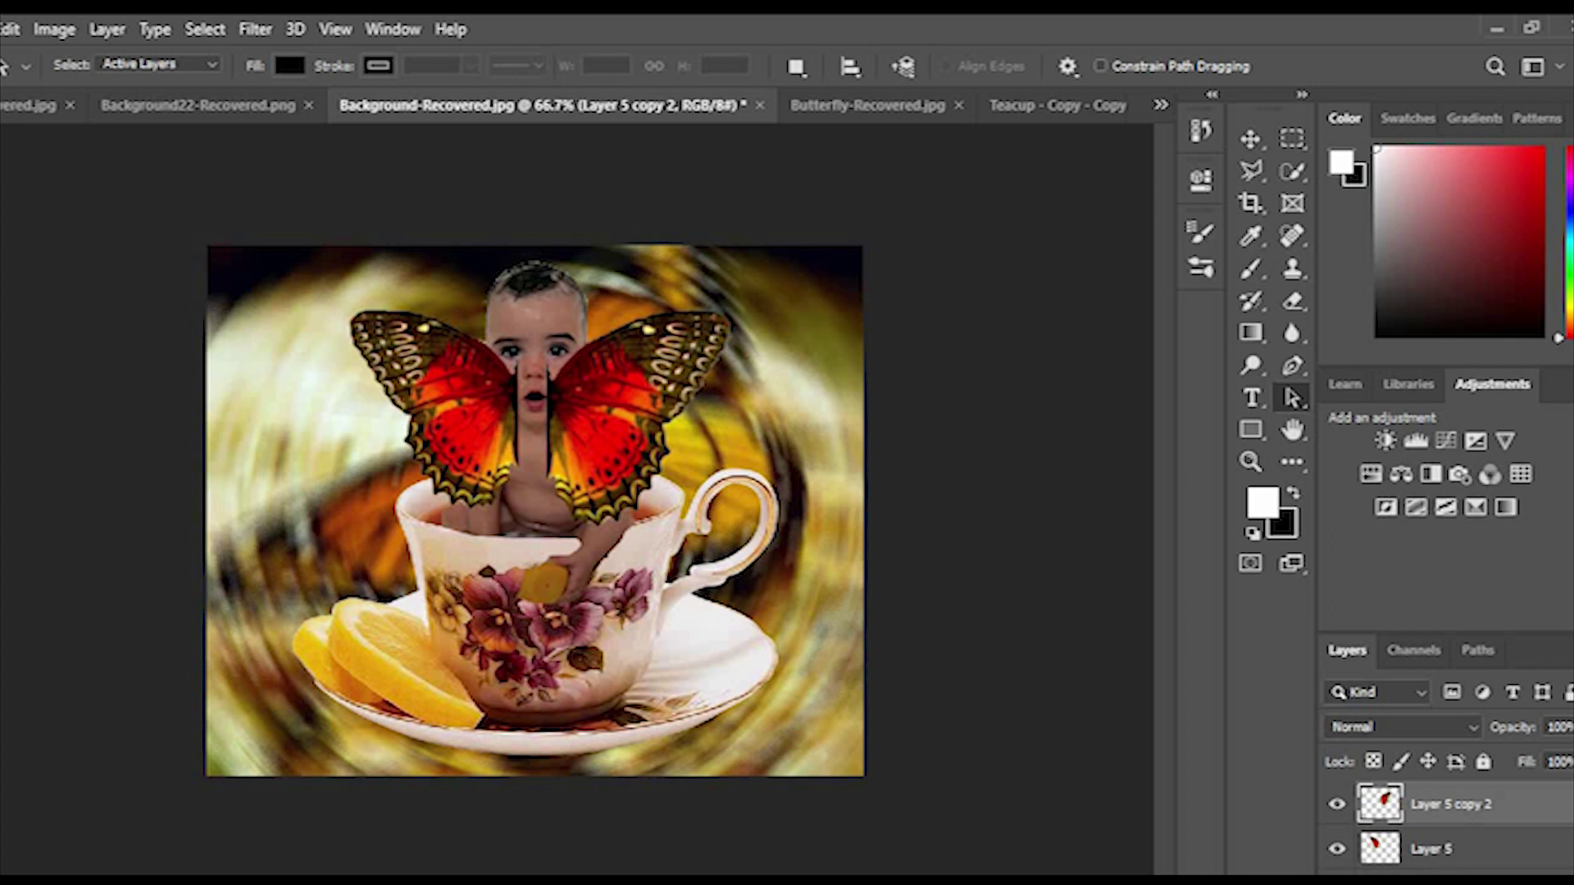
Drag Layer 5 and Layer 5 copy 2 below Layer 2 in the Layers panel
scroll(1443, 820, down, 5)
scroll(1442, 819, down, 5)
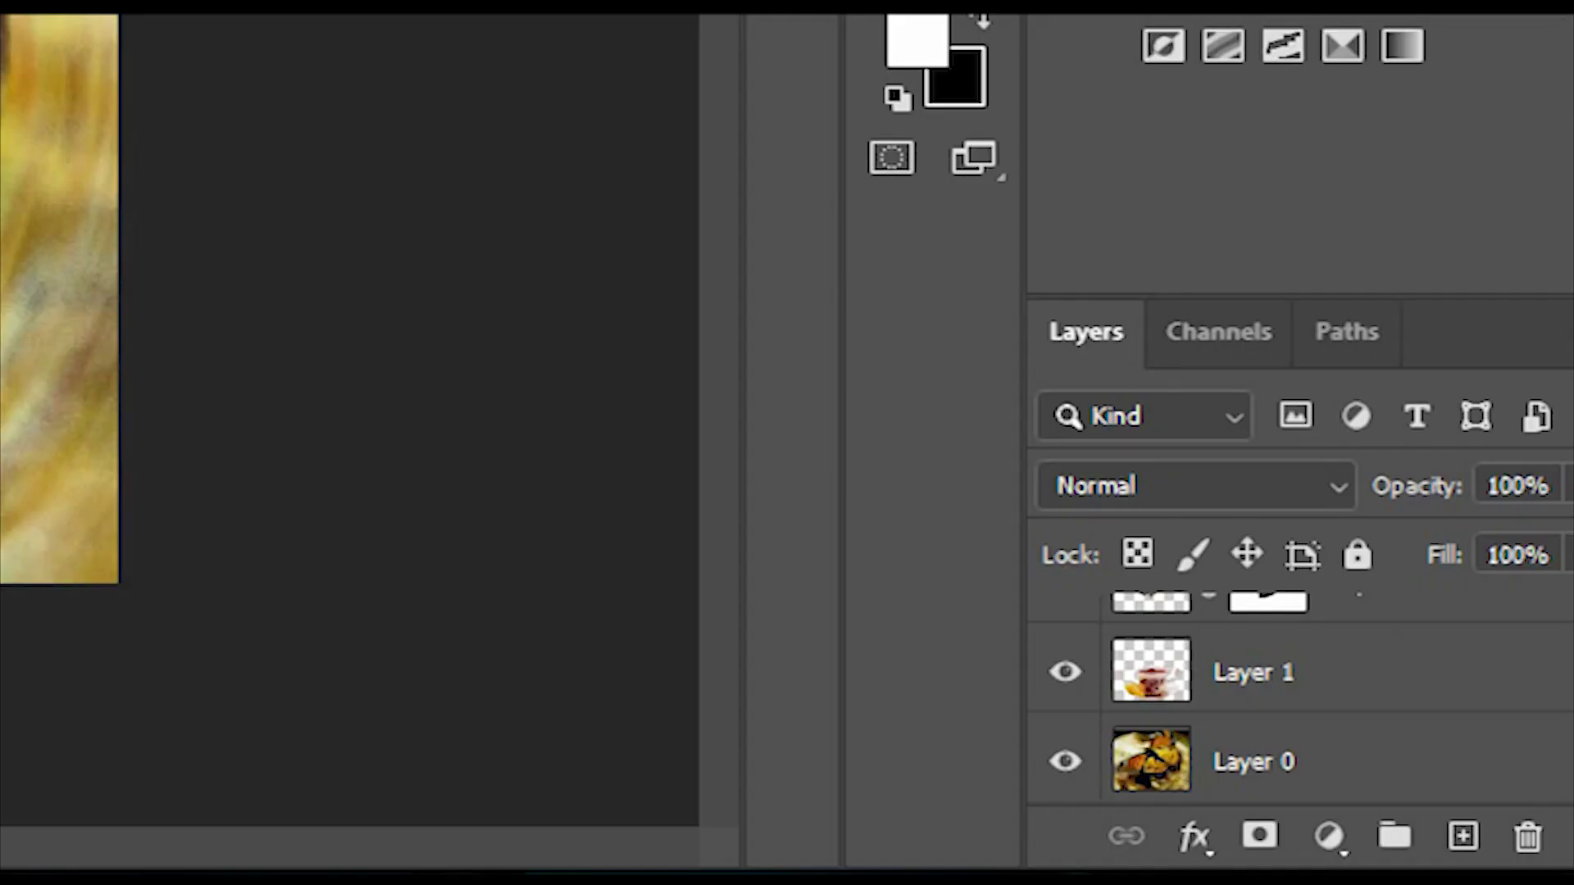
scroll(1299, 697, up, 2)
scroll(1312, 697, up, 2)
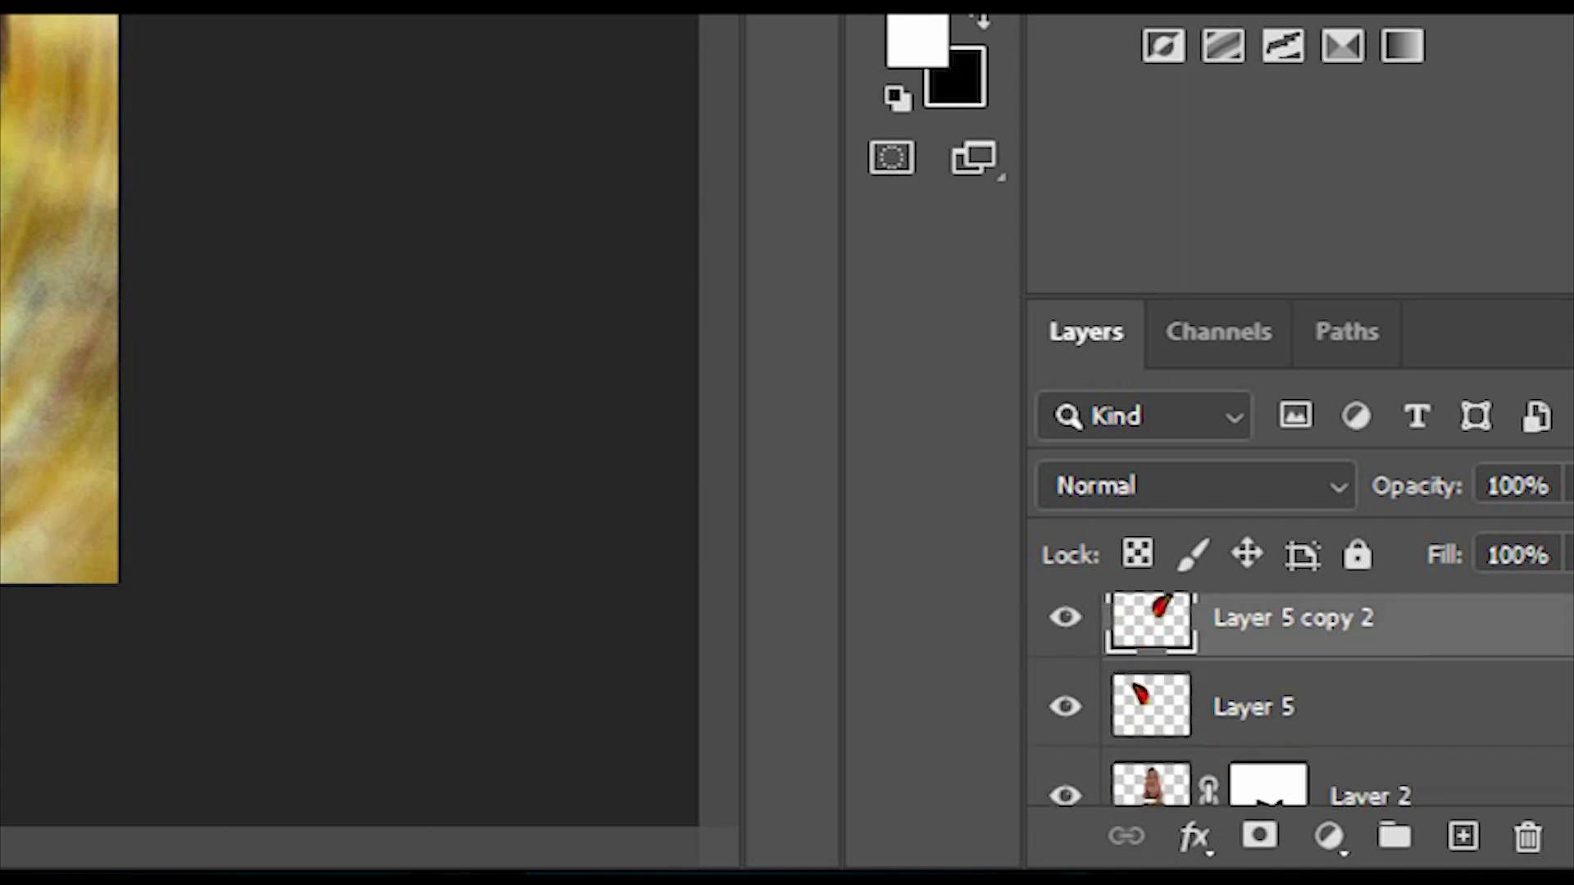
scroll(1303, 697, down, 1)
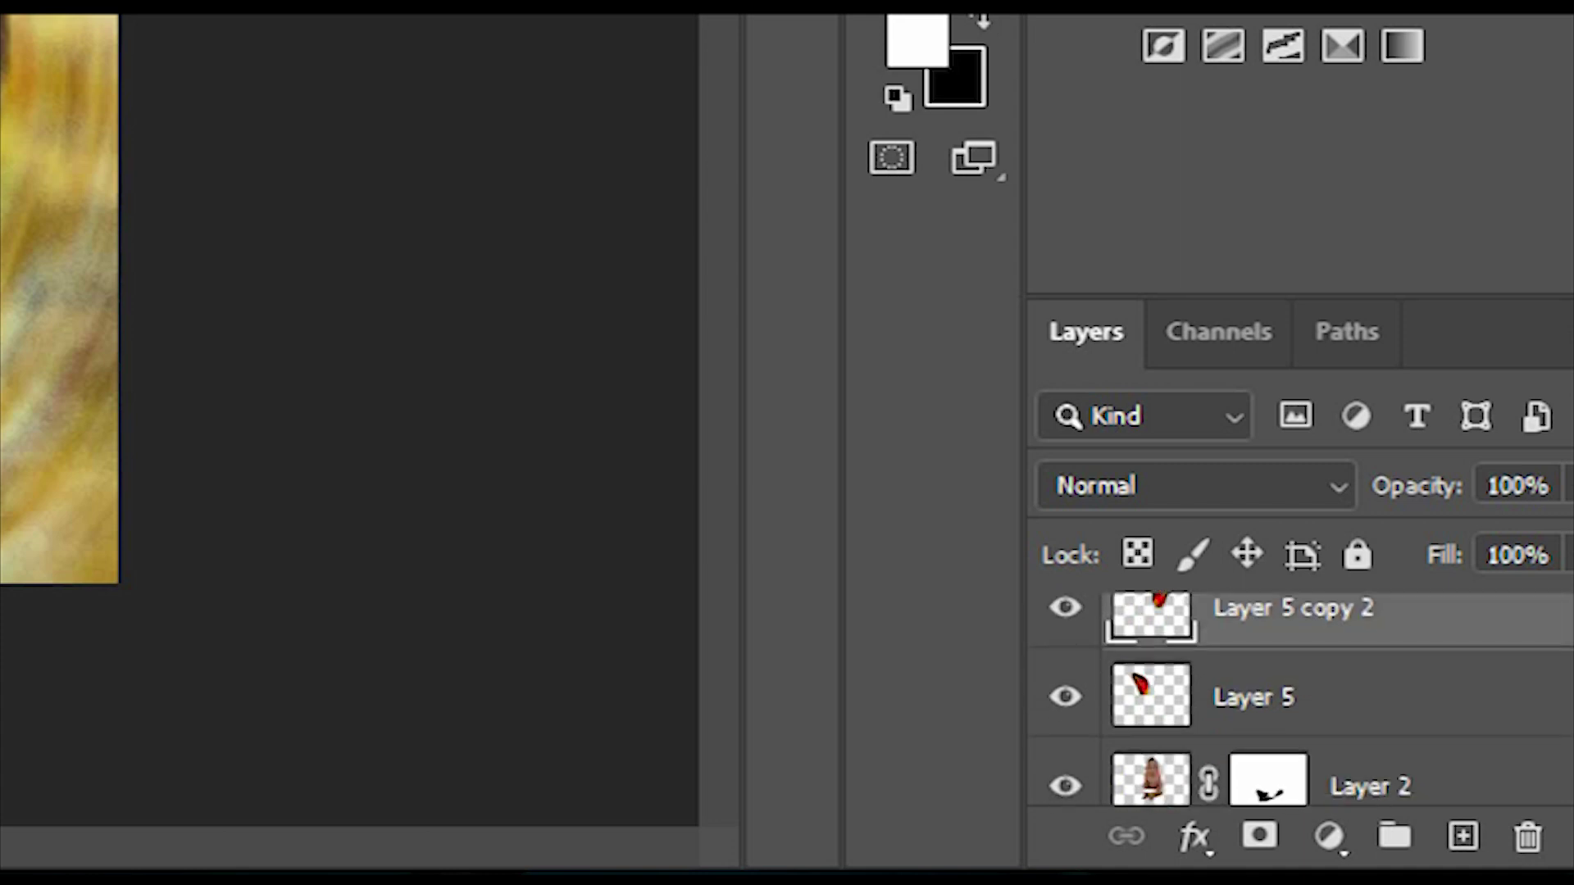
scroll(1304, 697, down, 1)
scroll(1304, 697, down, 1)
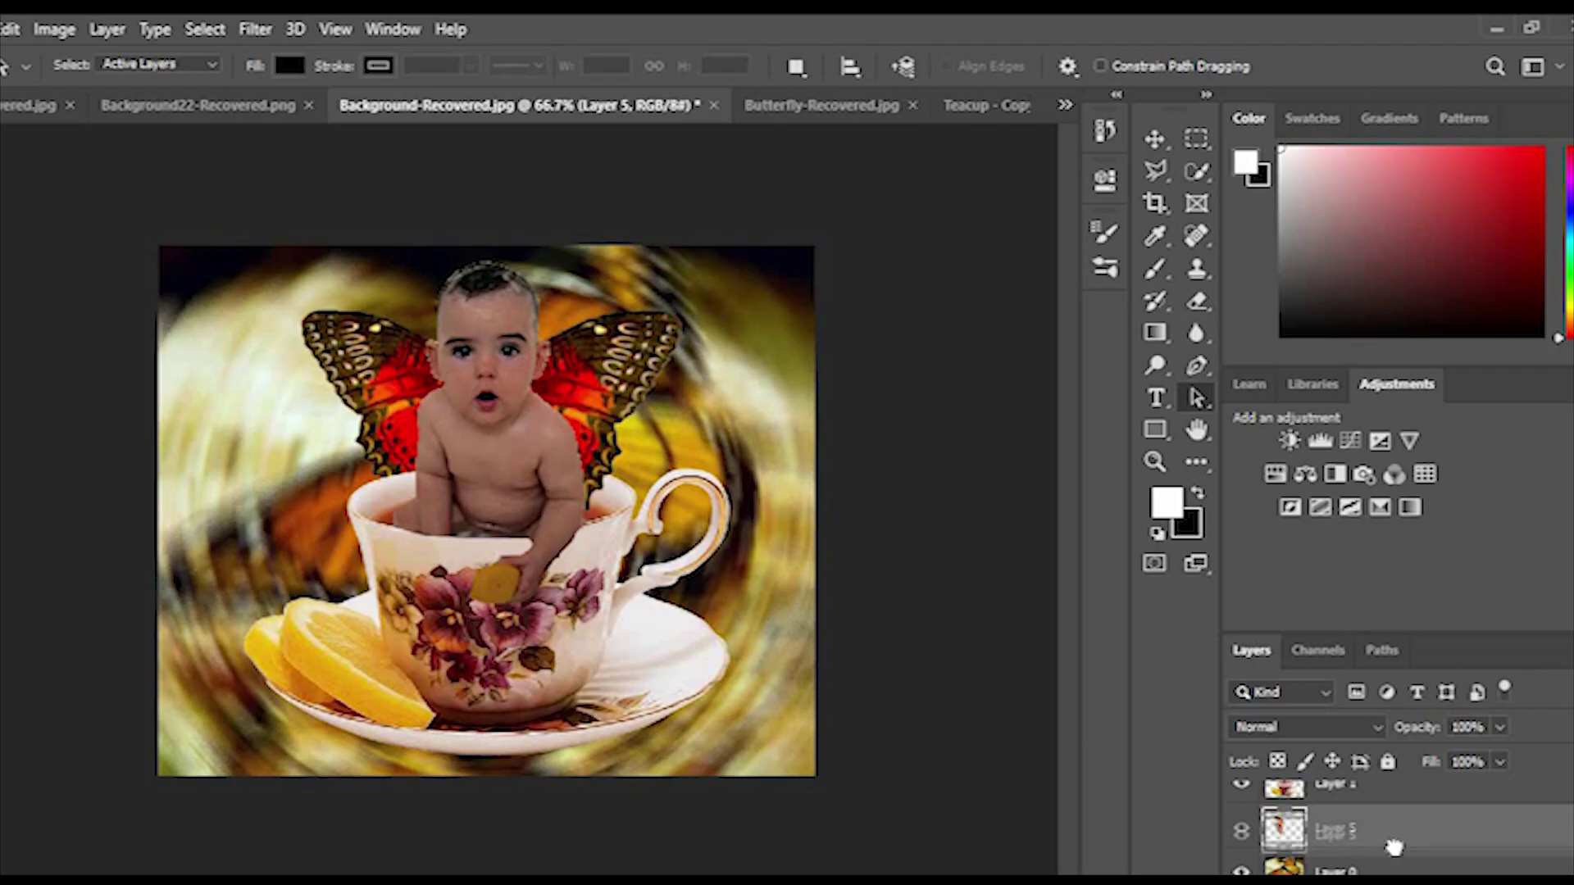
drag(1395, 844, 1410, 807)
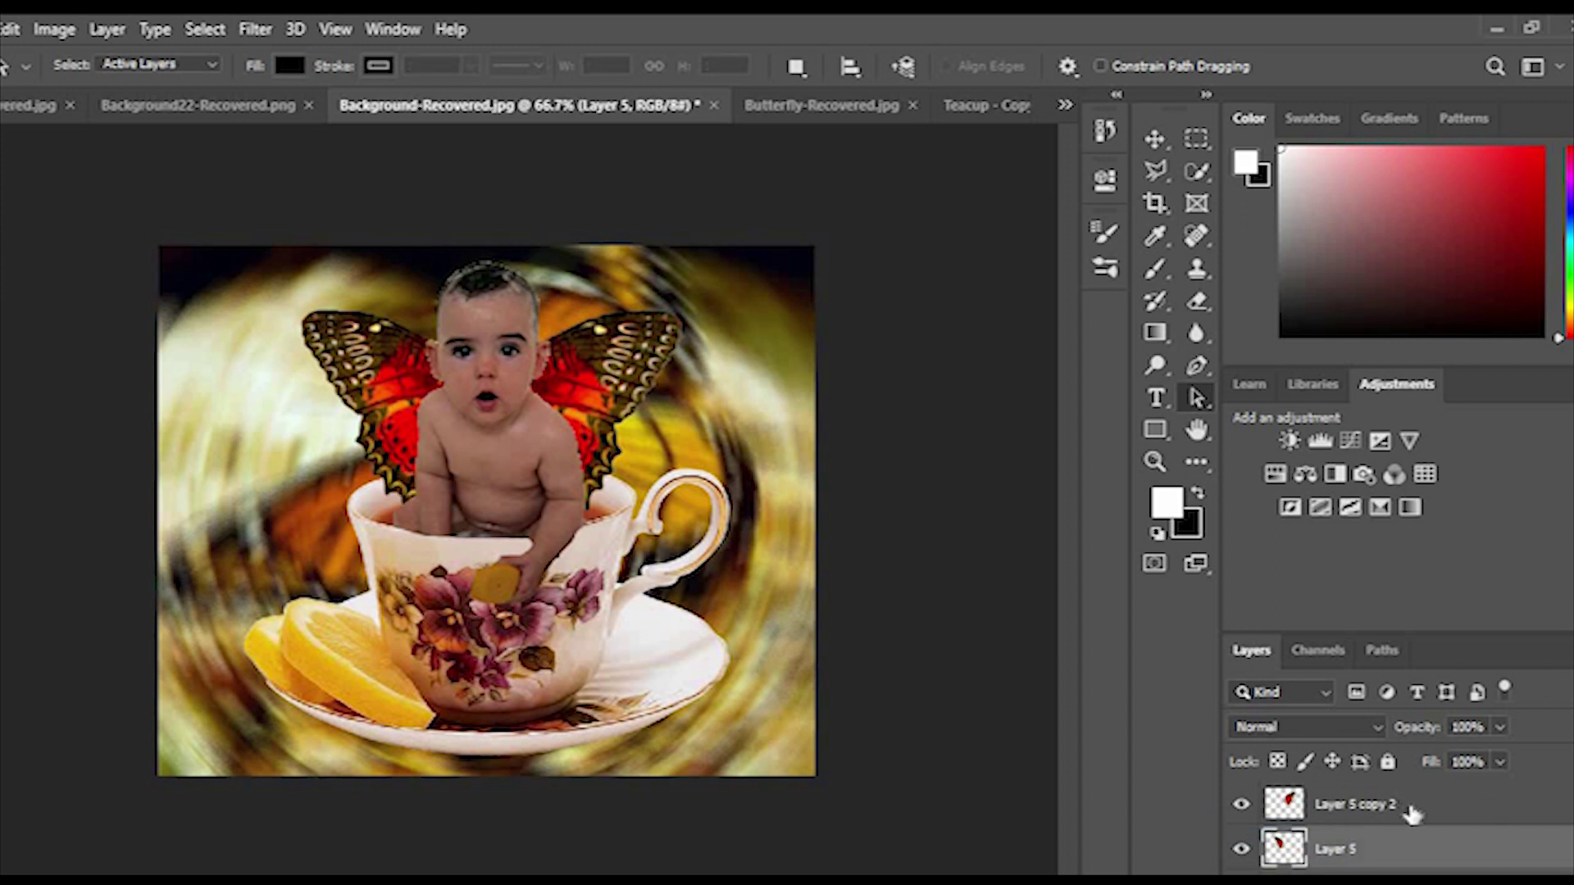